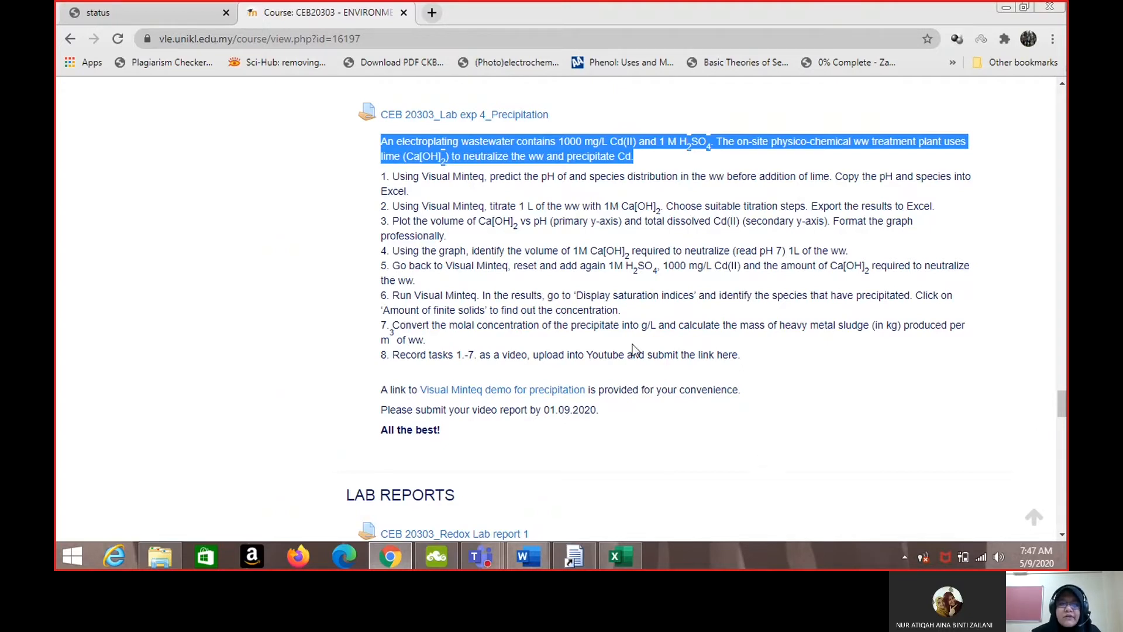
Switch to Visual MINTEQ and add the component H+1 with a total concentration of 2 molal.
{"action": "left_click_drag", "start_coordinate": [378, 181], "coordinate": [466, 197]}
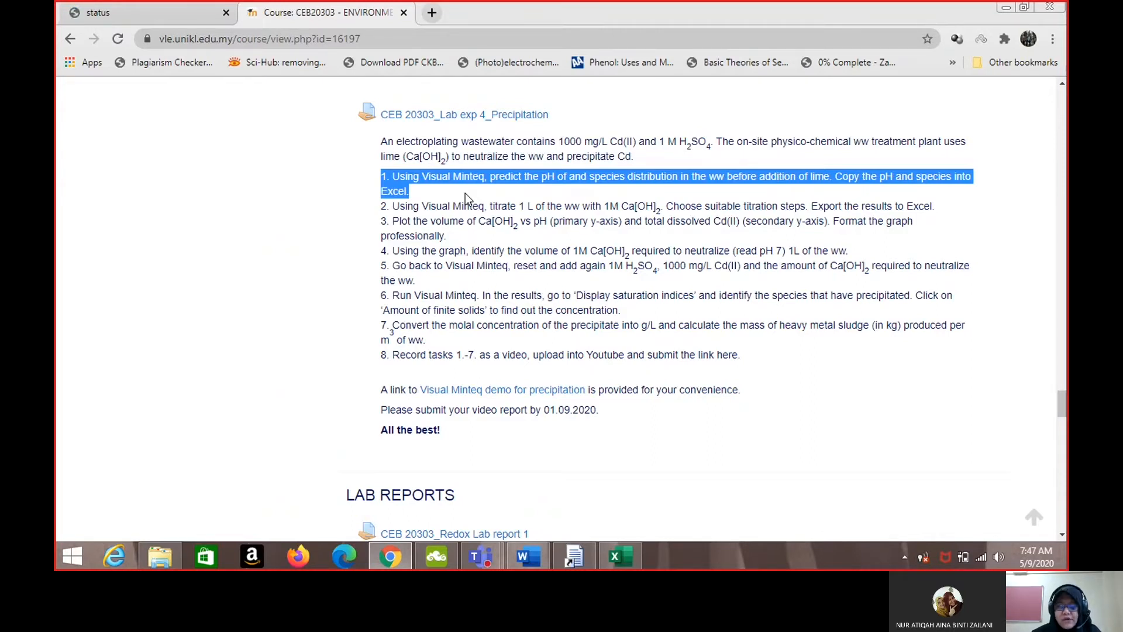
{"action": "left_click", "coordinate": [567, 560]}
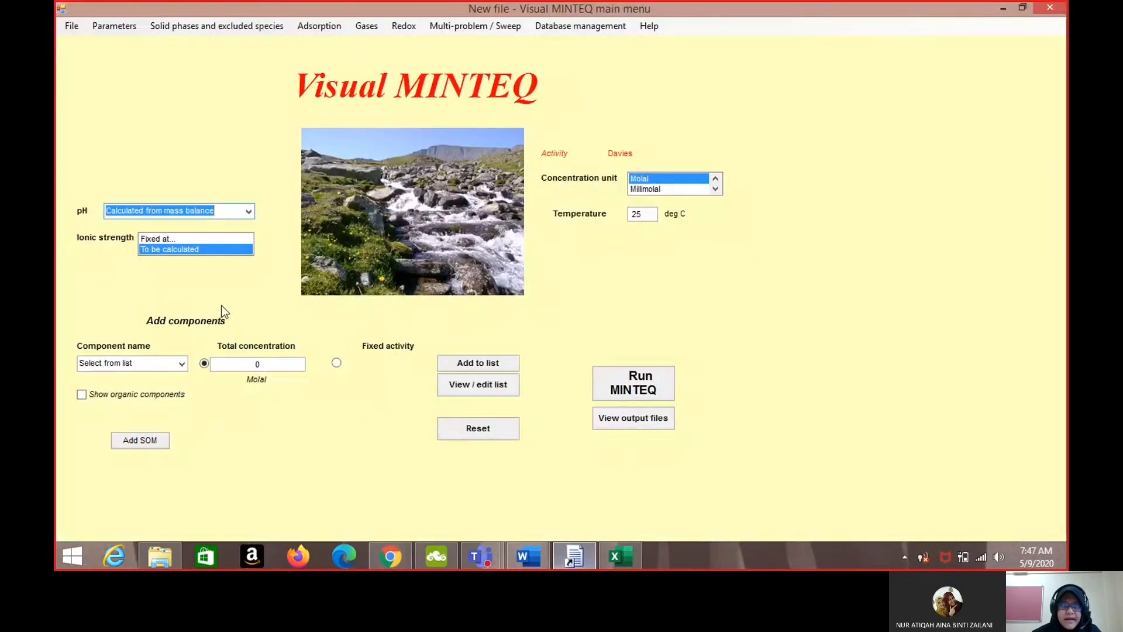
{"action": "left_click", "coordinate": [182, 364]}
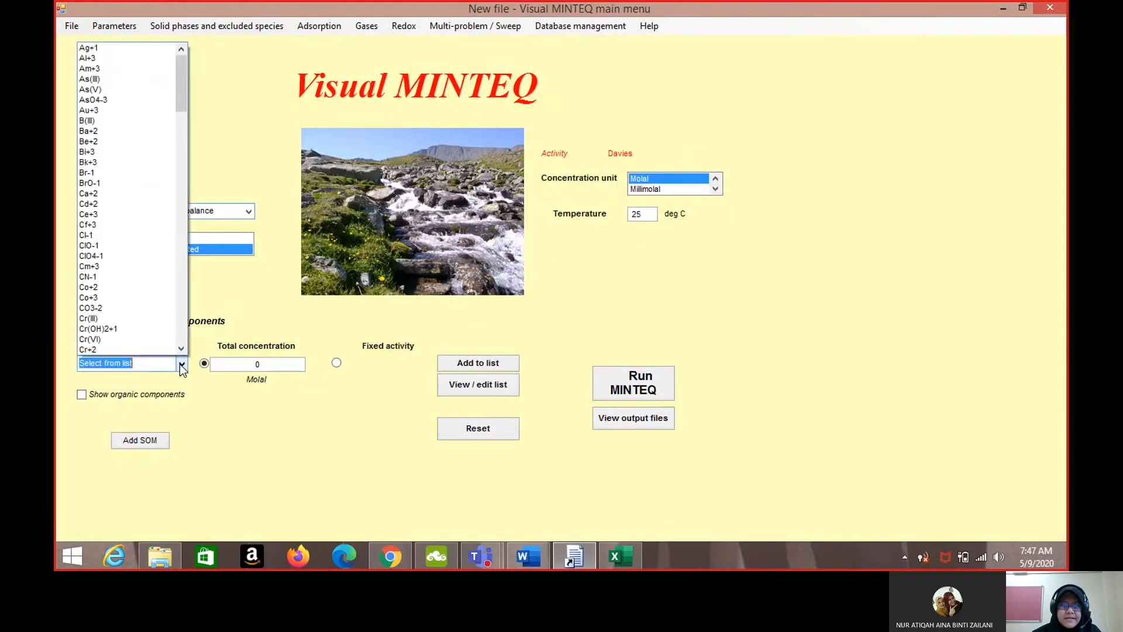
{"action": "type", "text": "ht"}
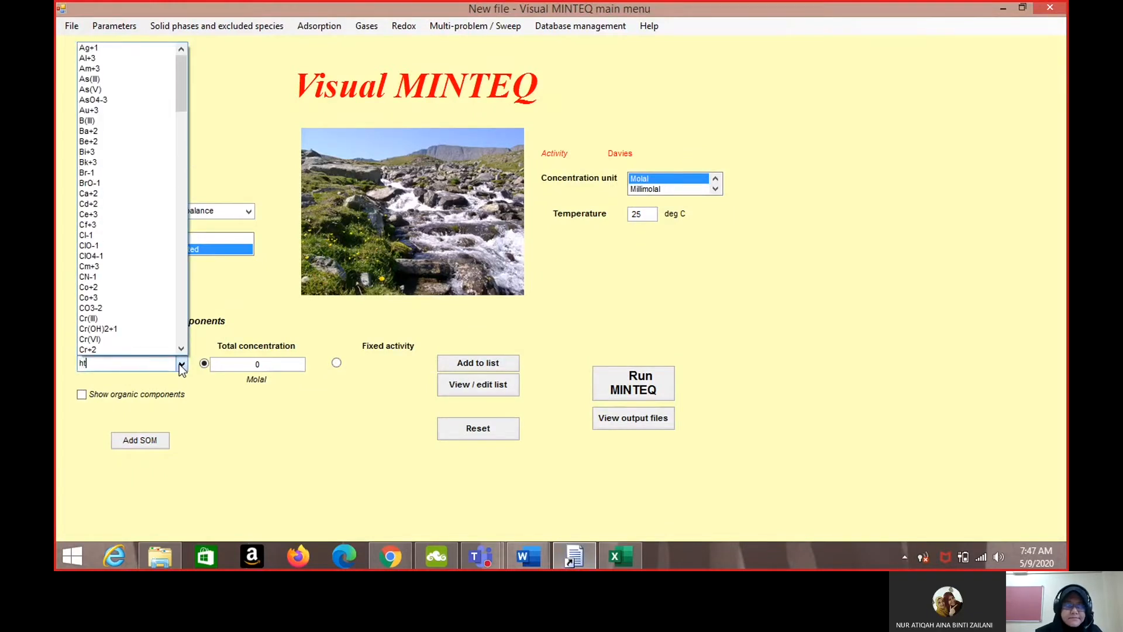
{"action": "key", "text": "BackSpace"}
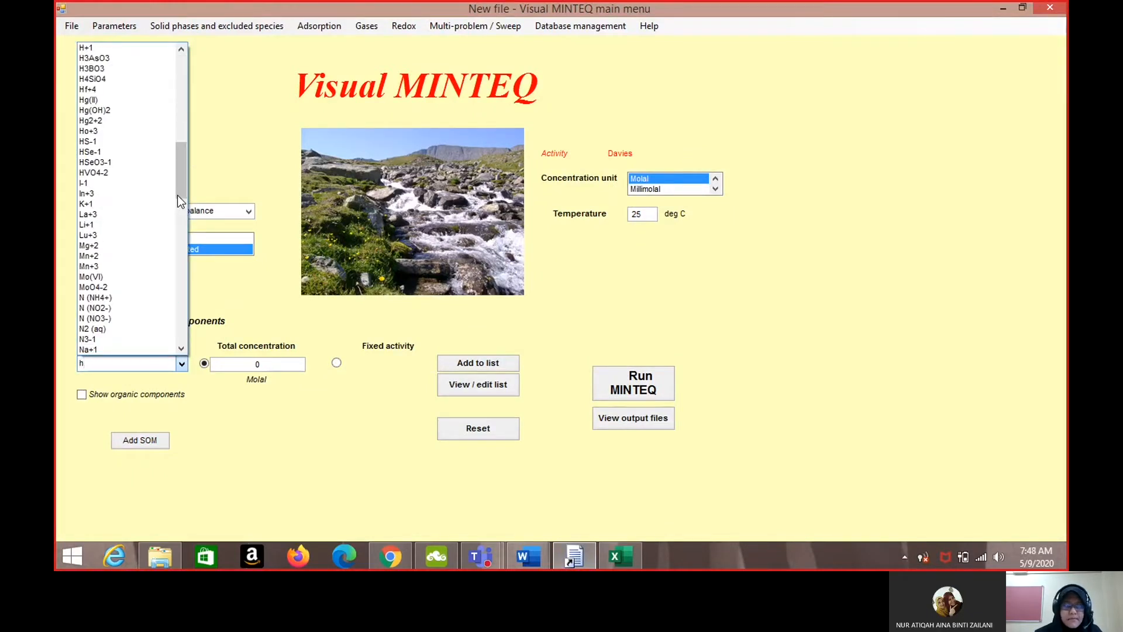
{"action": "left_click", "coordinate": [117, 44]}
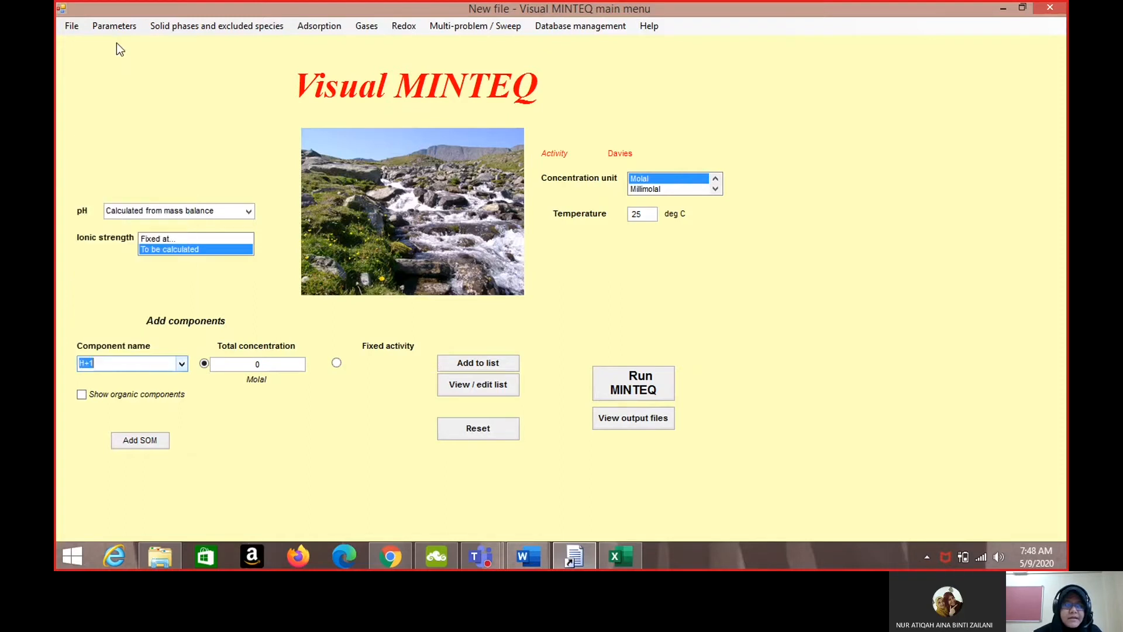
{"action": "left_click", "coordinate": [272, 364]}
{"action": "key", "text": "BackSpace"}
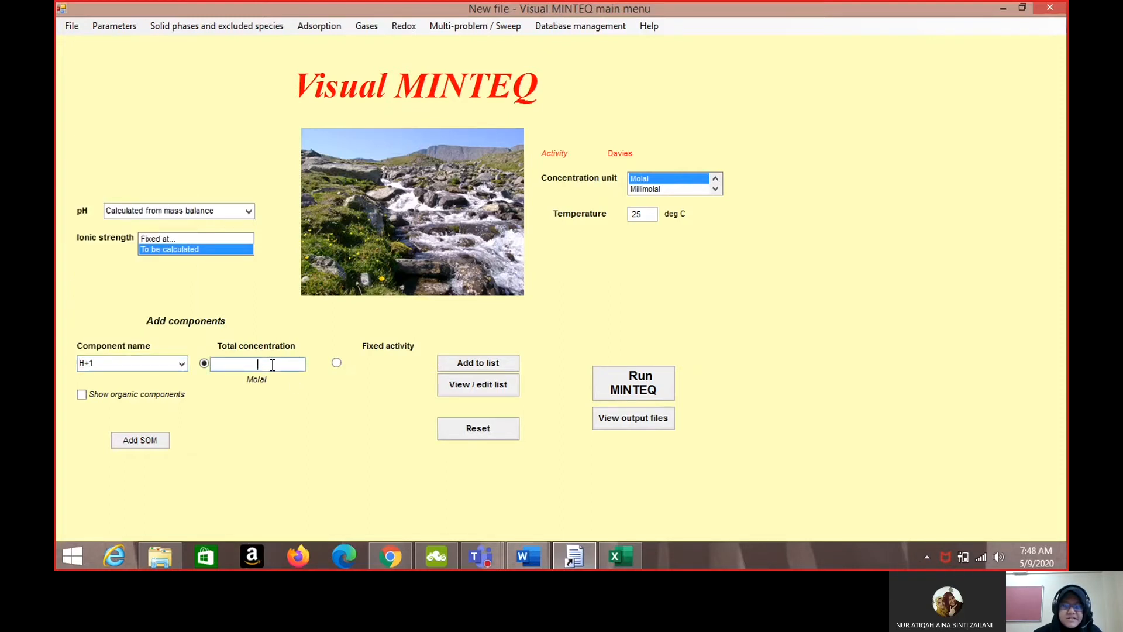
{"action": "type", "text": "2"}
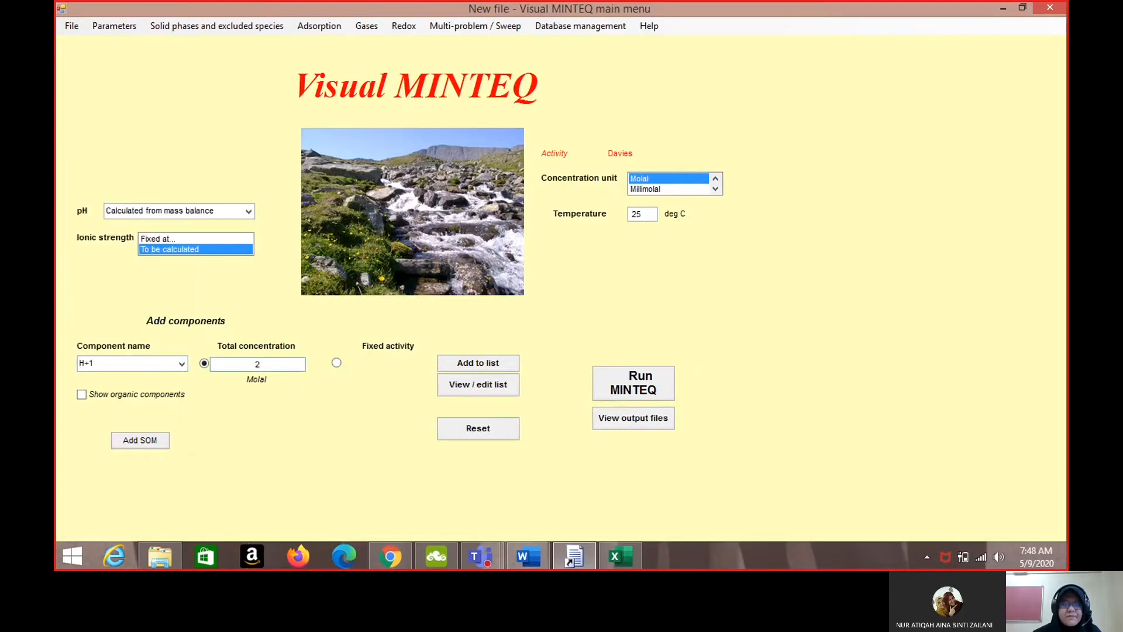
{"action": "left_click", "coordinate": [463, 369]}
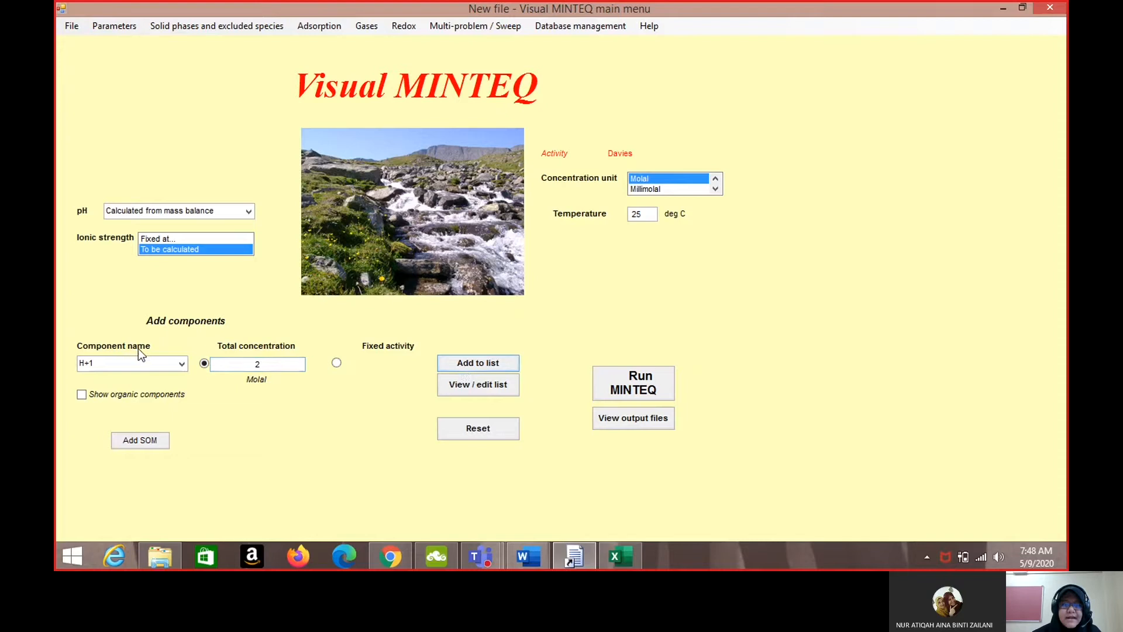
Add the component SO4-2 to the problem with a total concentration of 1 molal.
{"action": "left_click", "coordinate": [182, 364]}
{"action": "type", "text": "so"}
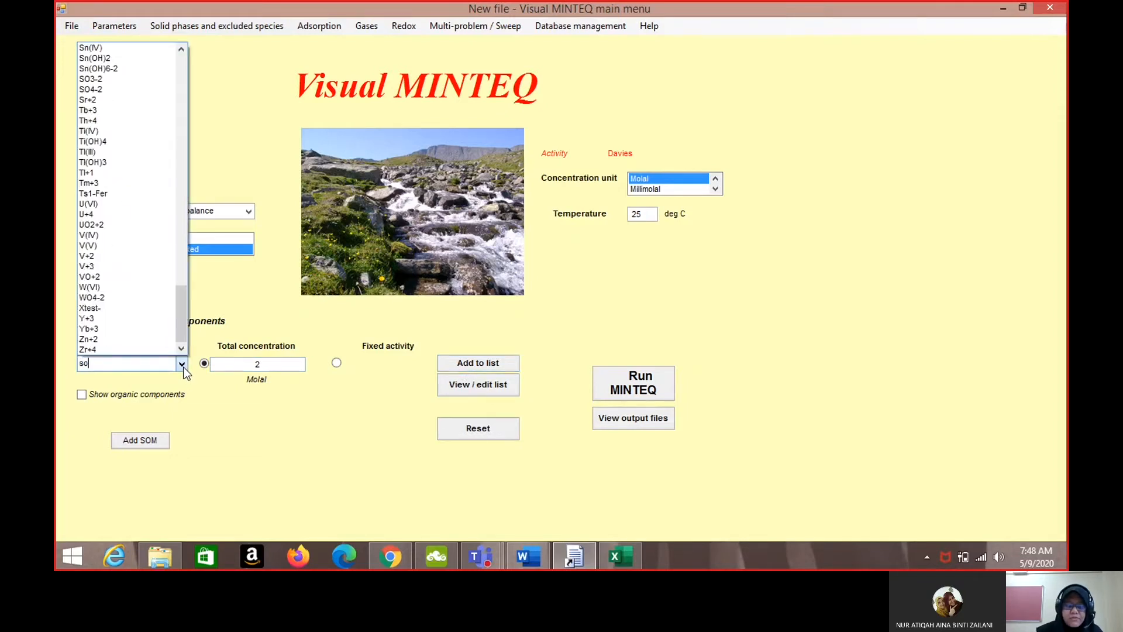
{"action": "left_click", "coordinate": [103, 88]}
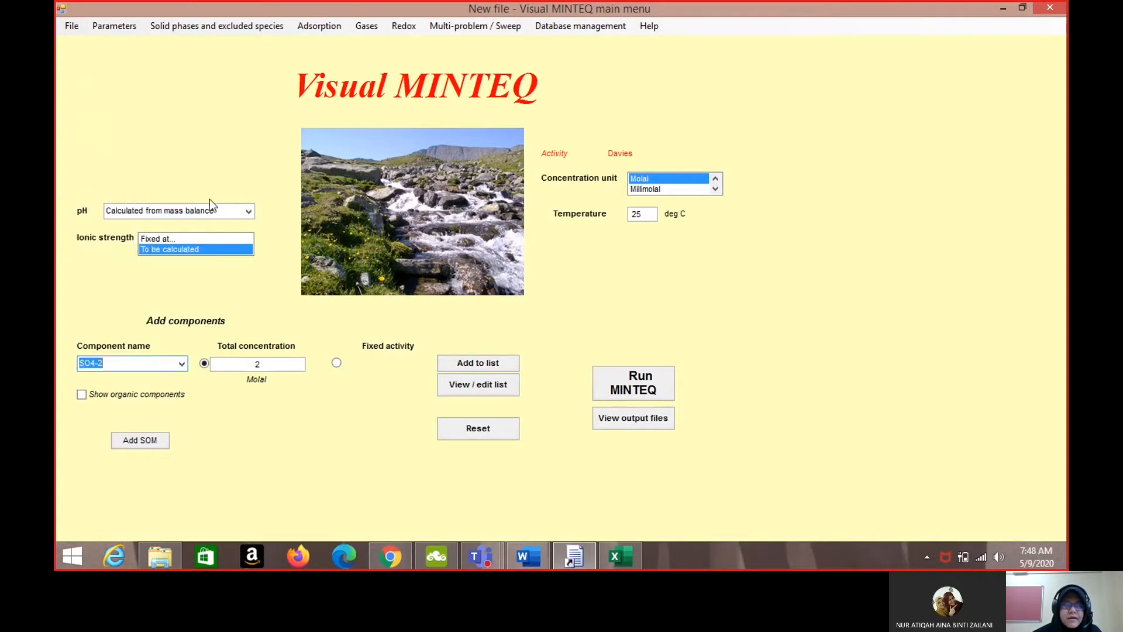
{"action": "double_click", "coordinate": [275, 364]}
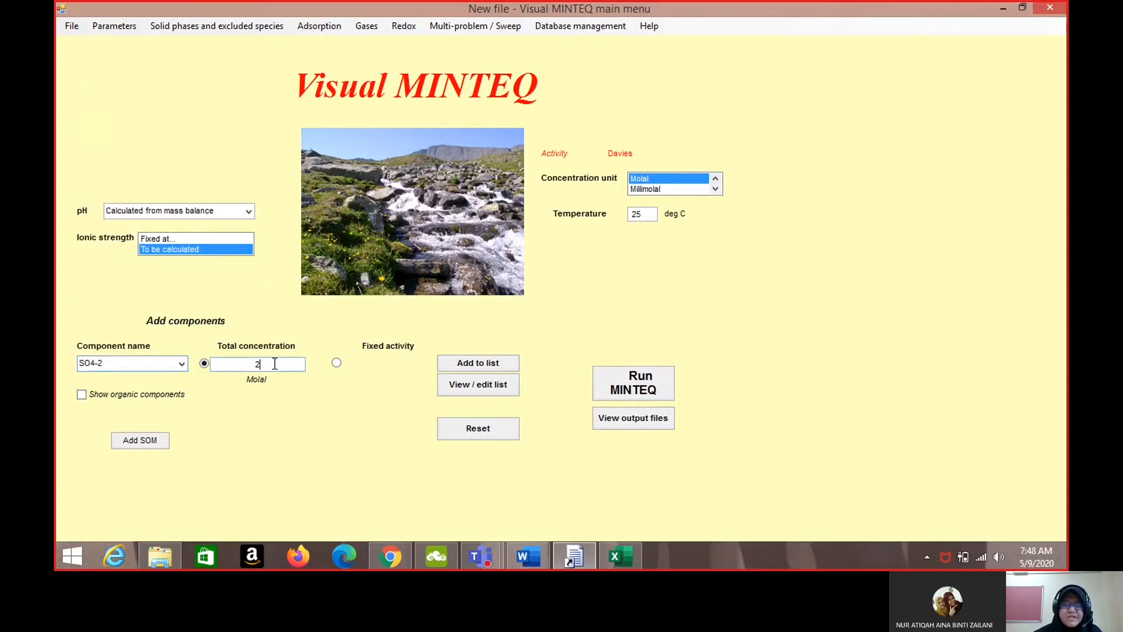
{"action": "key", "text": "BackSpace"}
{"action": "type", "text": "1"}
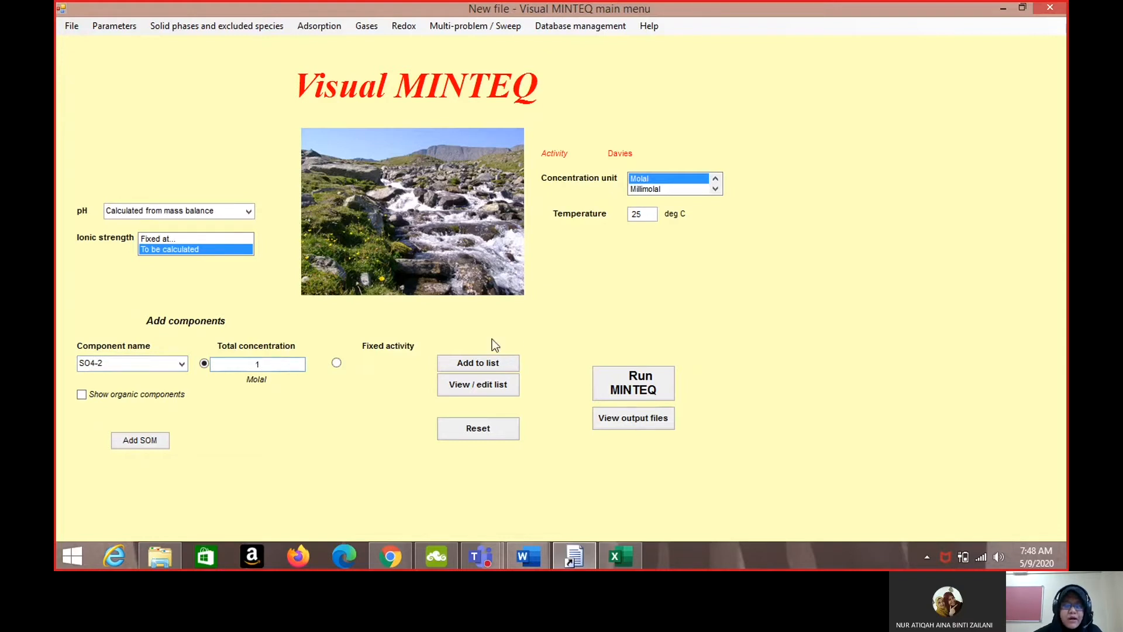
{"action": "left_click", "coordinate": [463, 363]}
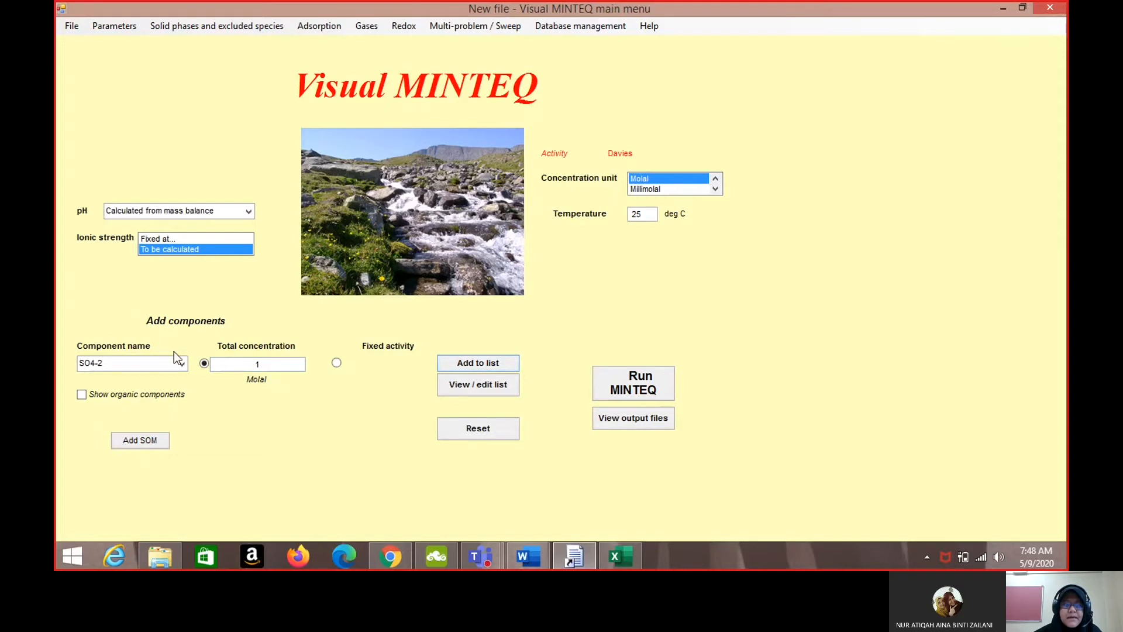
Add the component Cd+2 with a total concentration of 1000, using mg/l as the concentration unit.
{"action": "left_click", "coordinate": [181, 365]}
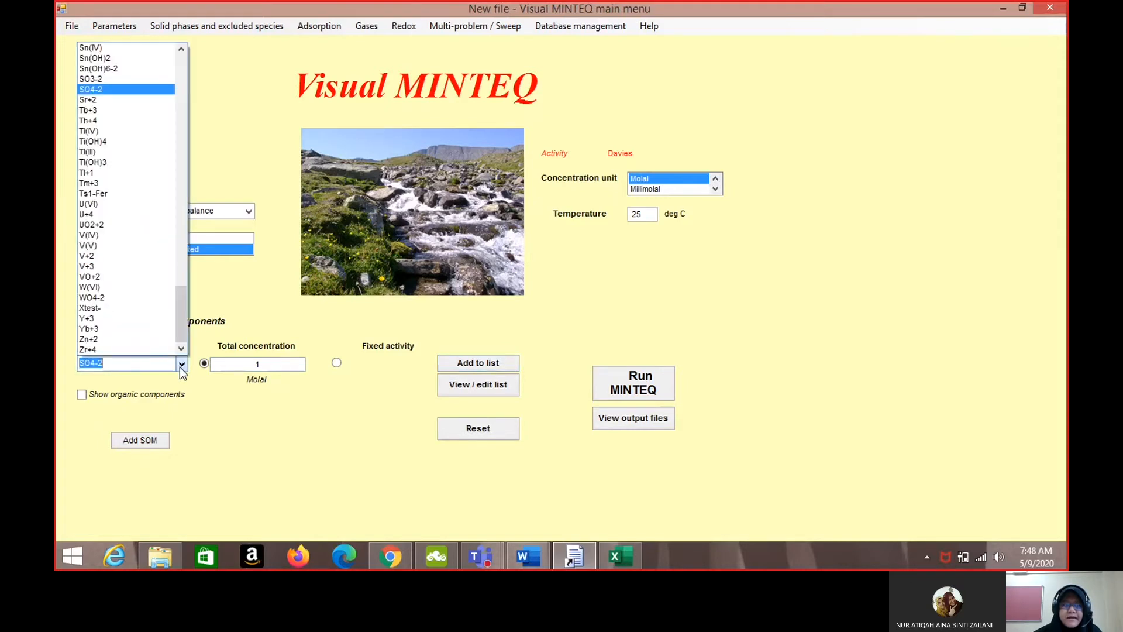
{"action": "type", "text": "cd"}
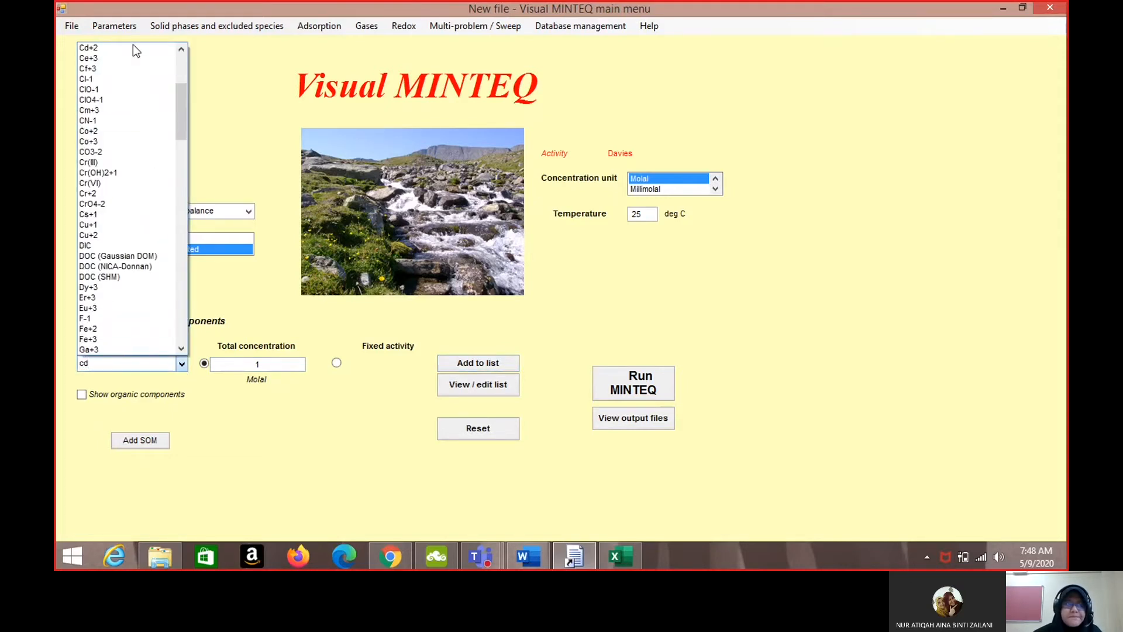
{"action": "left_click", "coordinate": [127, 47]}
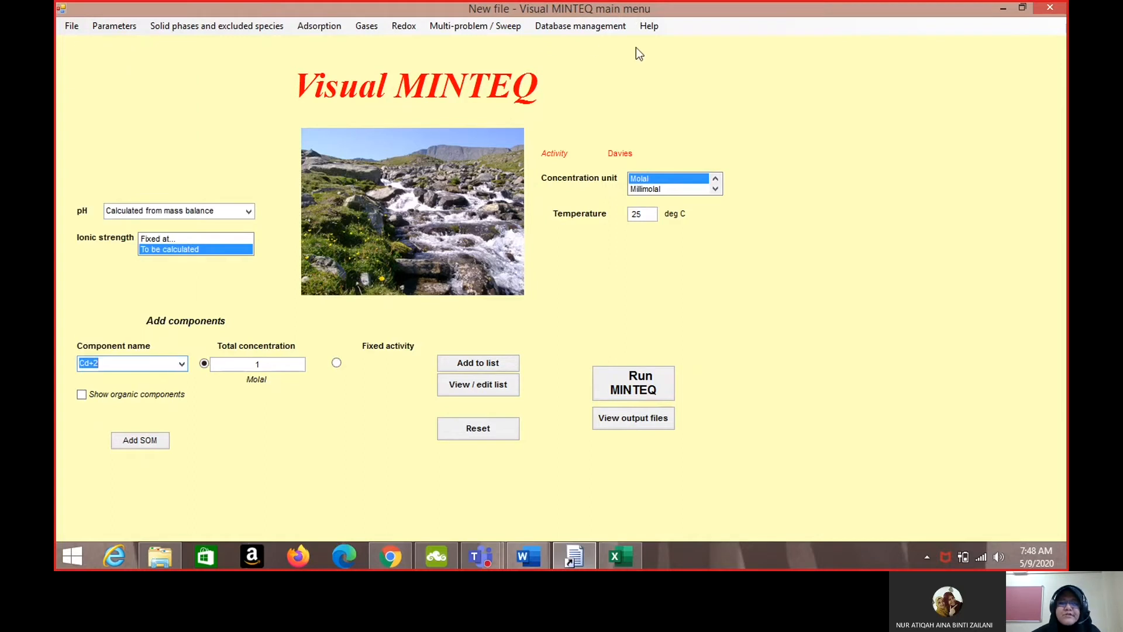
{"action": "left_click", "coordinate": [718, 192]}
{"action": "left_click", "coordinate": [717, 193]}
{"action": "left_click", "coordinate": [717, 193]}
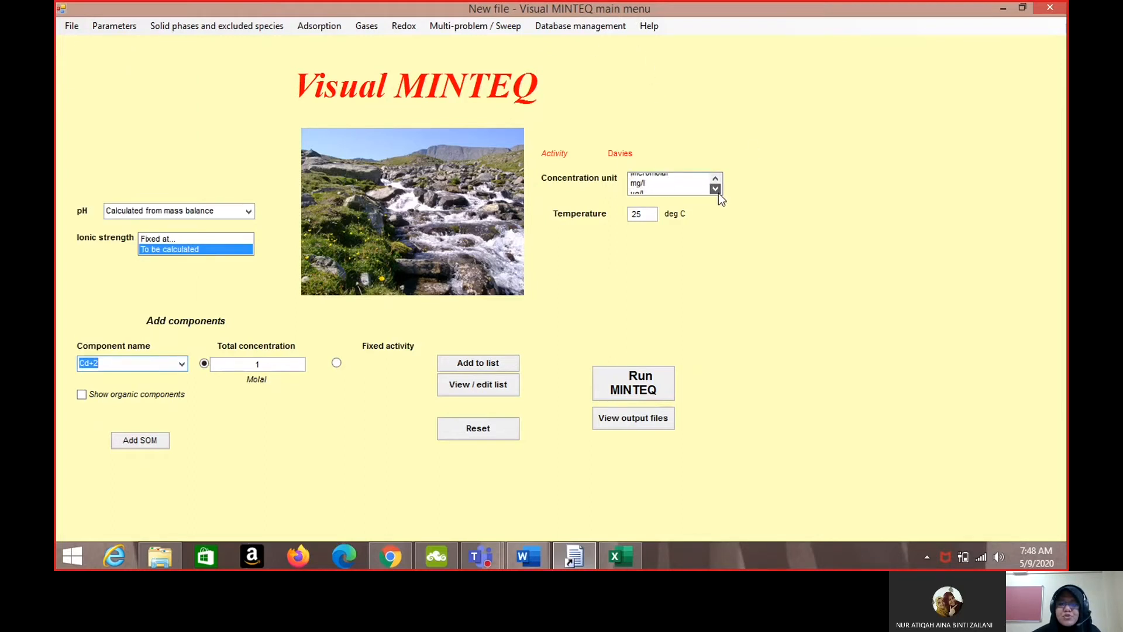
{"action": "left_click", "coordinate": [646, 179]}
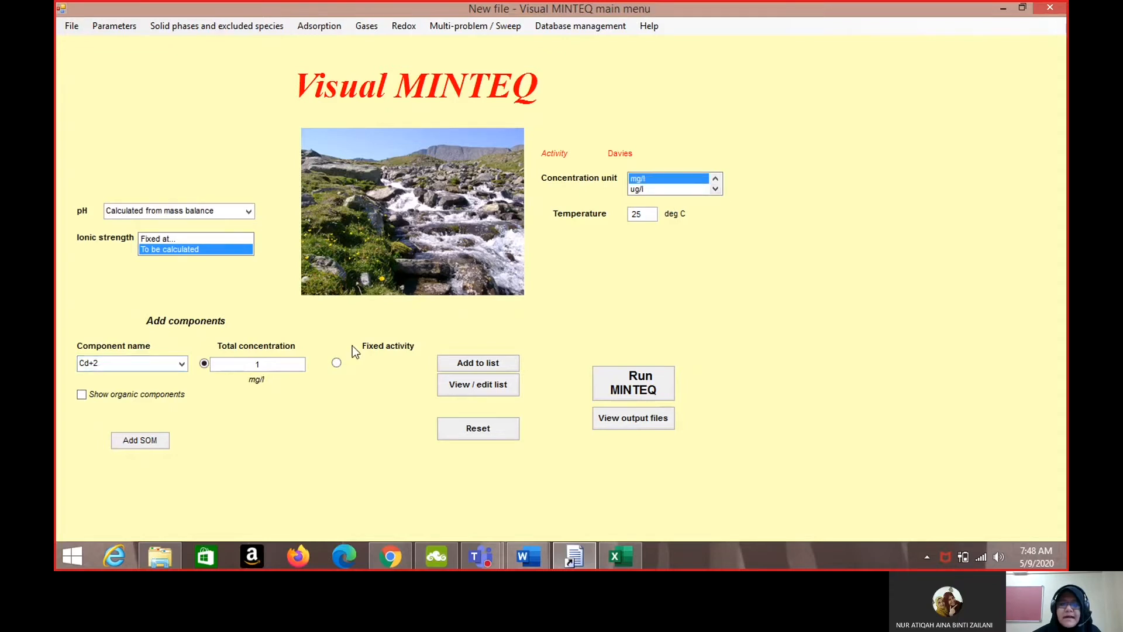
{"action": "left_click", "coordinate": [269, 366]}
{"action": "type", "text": "000"}
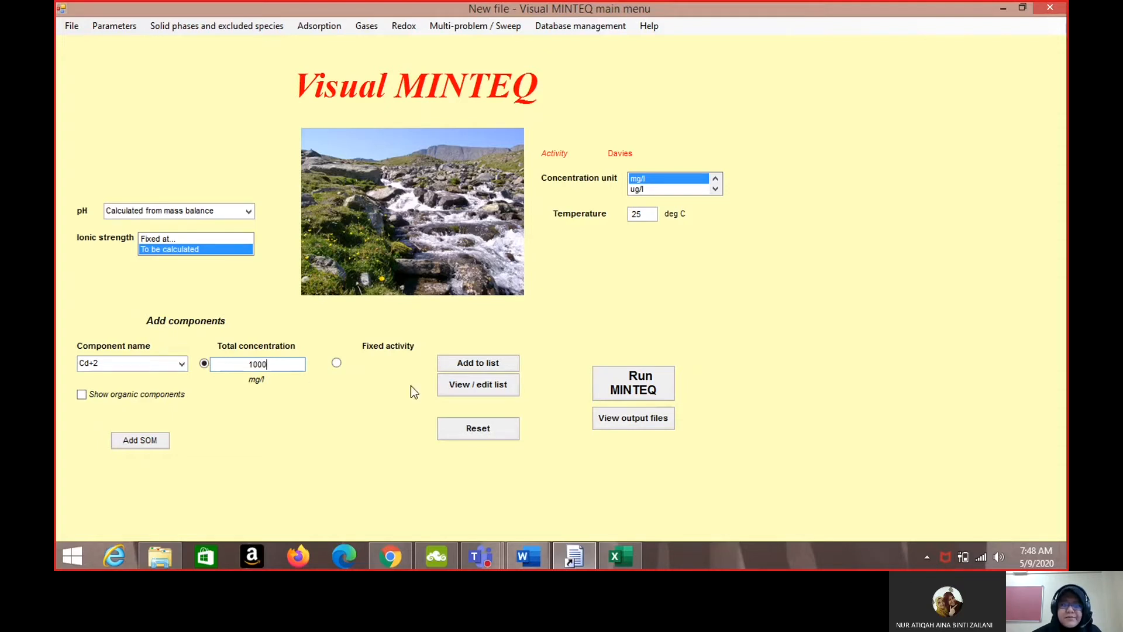
{"action": "left_click", "coordinate": [463, 367]}
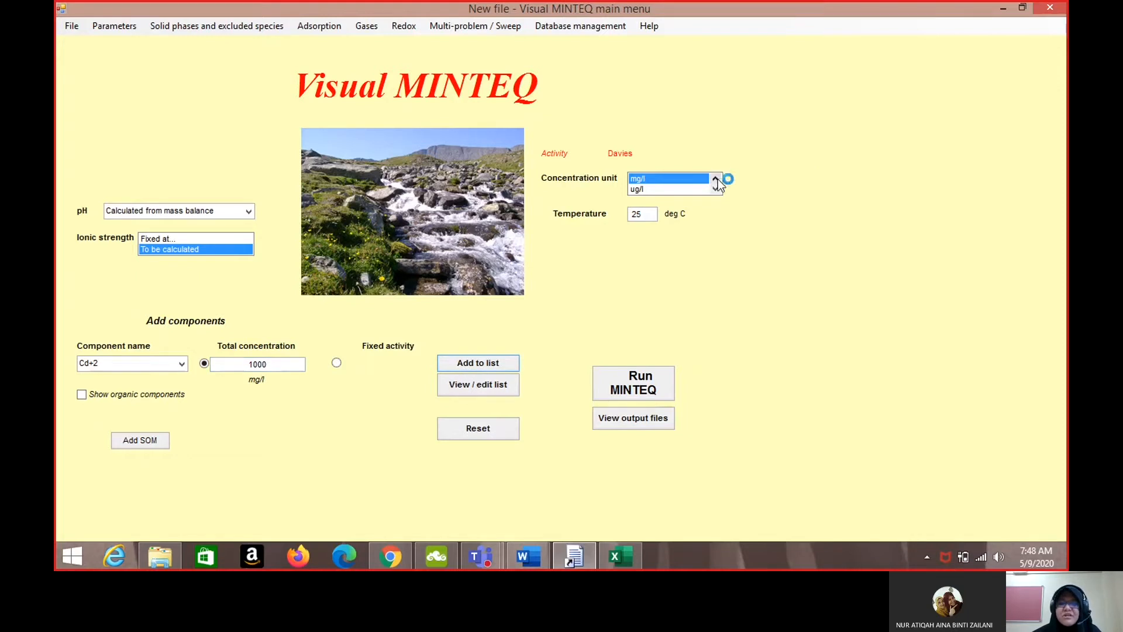
Set the concentration unit back to Molal and have the pH calculated from mass and charge balance.
{"action": "left_click", "coordinate": [718, 179]}
{"action": "left_click", "coordinate": [718, 179]}
{"action": "left_click", "coordinate": [718, 179]}
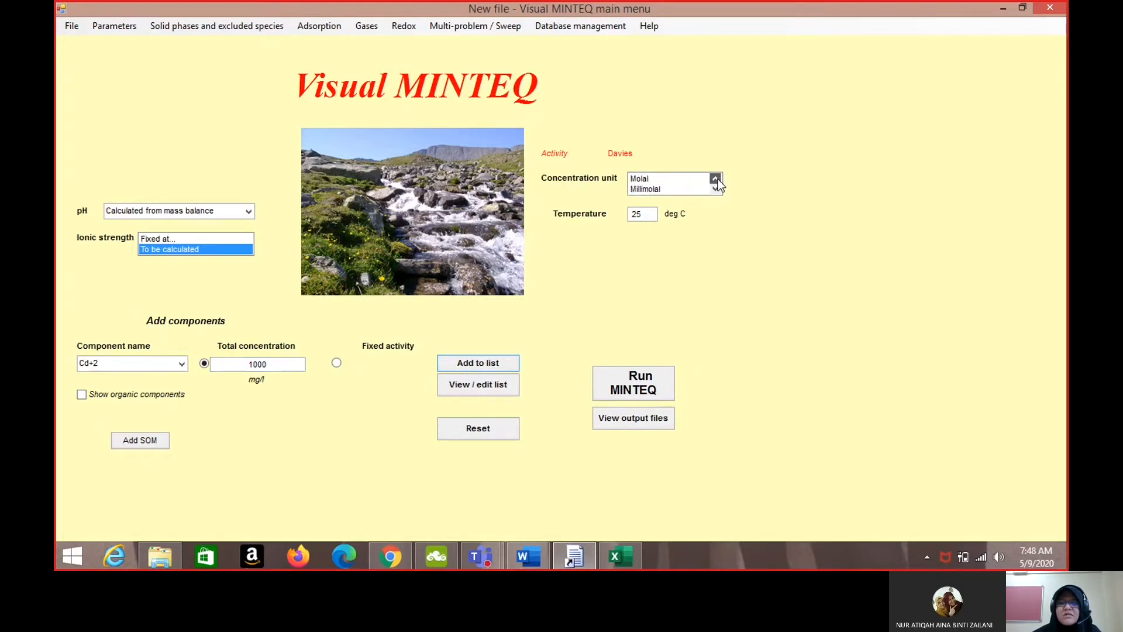
{"action": "left_click", "coordinate": [684, 179]}
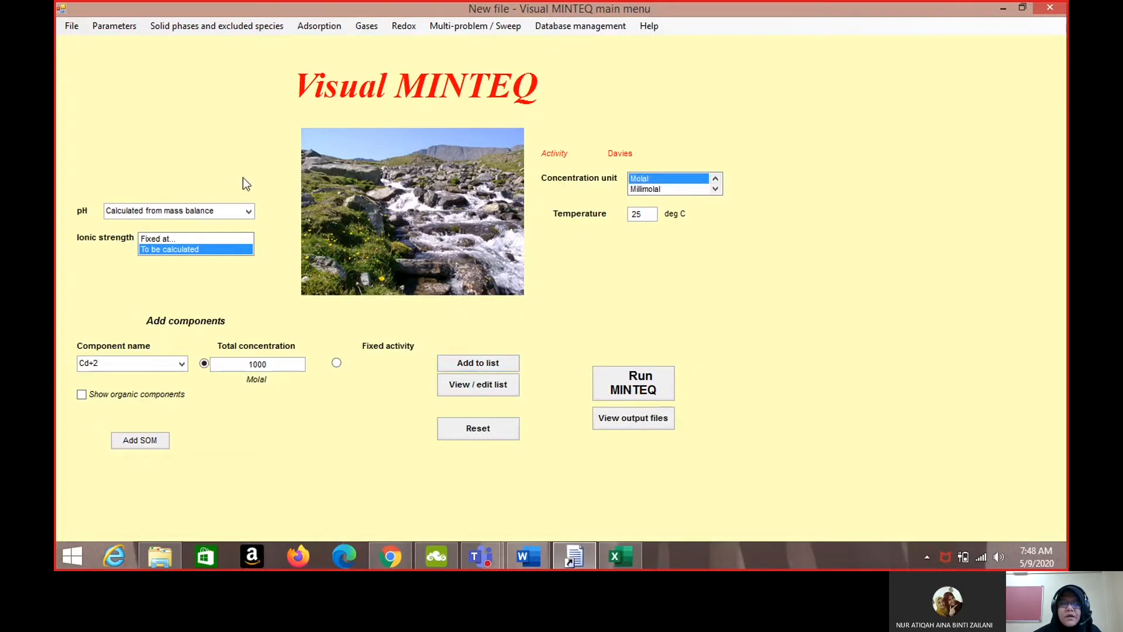
{"action": "left_click", "coordinate": [246, 213]}
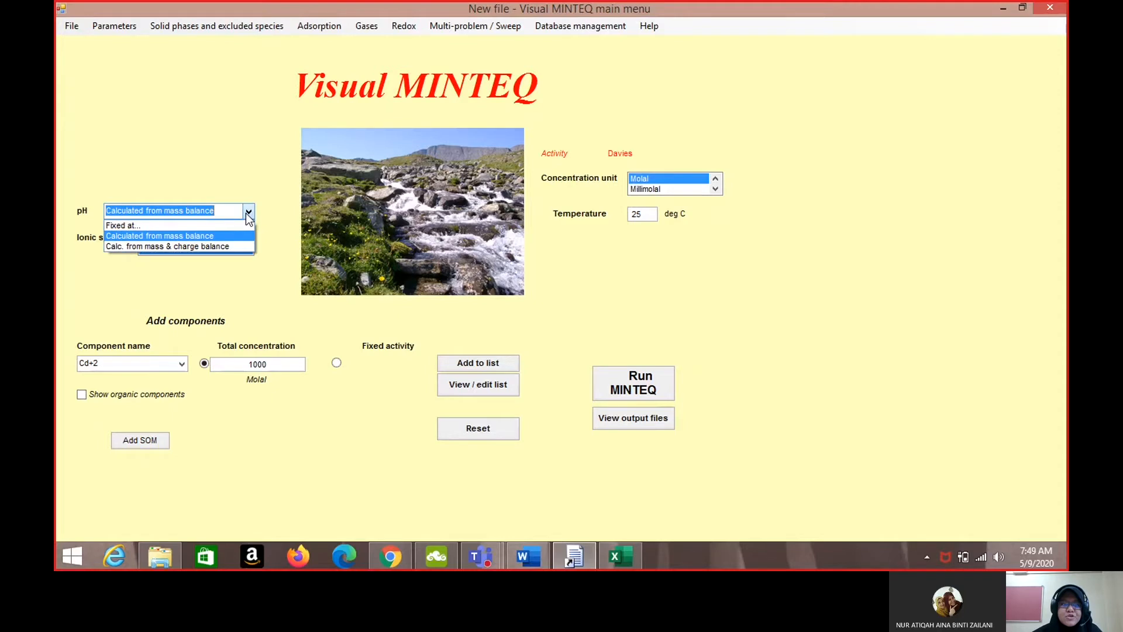
{"action": "left_click", "coordinate": [237, 248]}
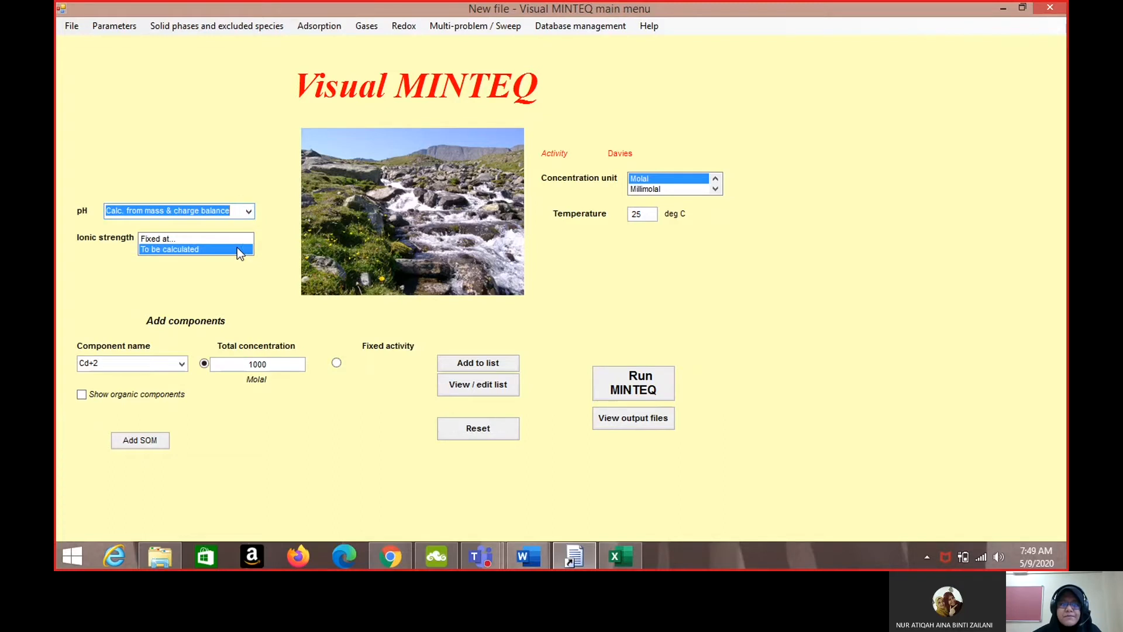
Review the default settings for charge imbalance, iterations, activity correction and solid precipitation, and save them.
{"action": "left_click", "coordinate": [117, 26]}
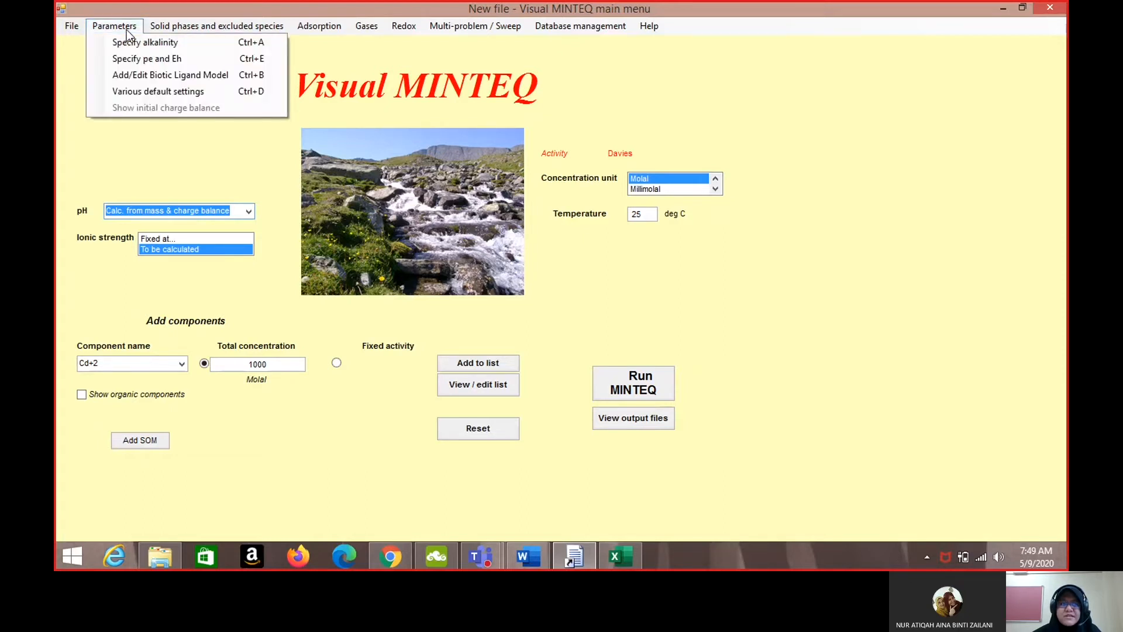
{"action": "left_click", "coordinate": [138, 90]}
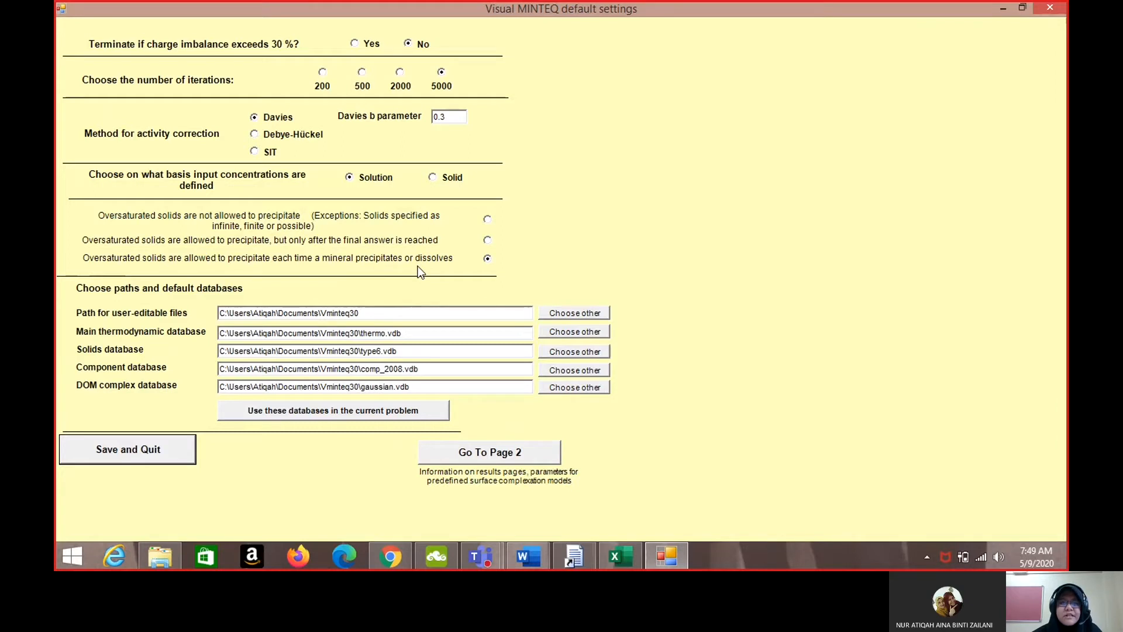
{"action": "left_click", "coordinate": [171, 445]}
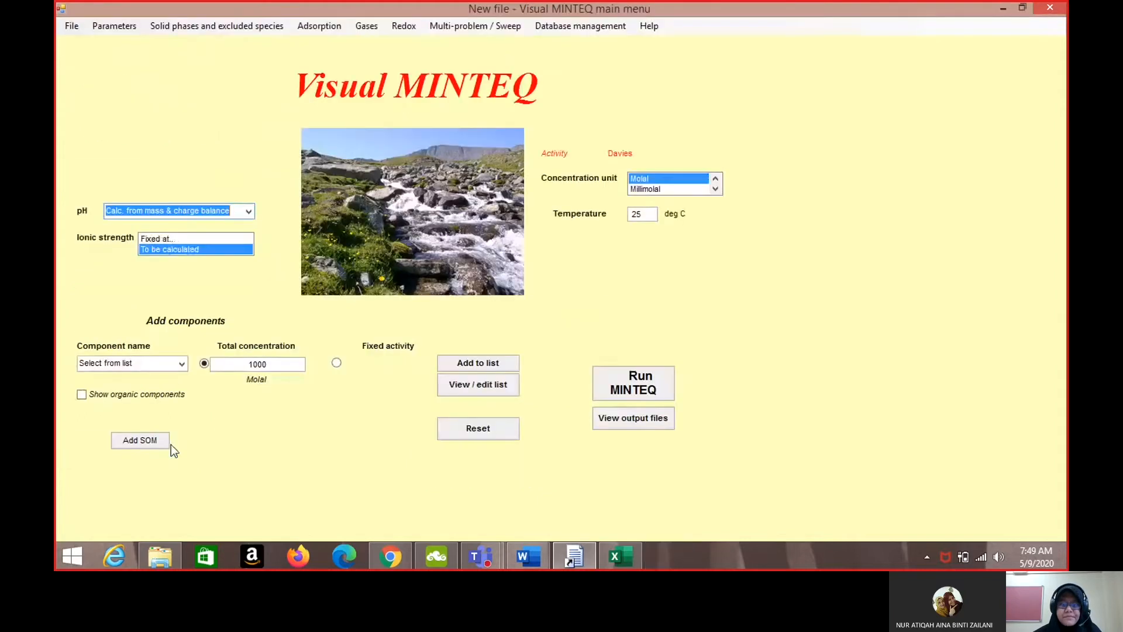
Set the total concentrations in the component list to 2 for H+1 and 1 for SO4-2, and return to the main menu.
{"action": "left_click", "coordinate": [500, 386]}
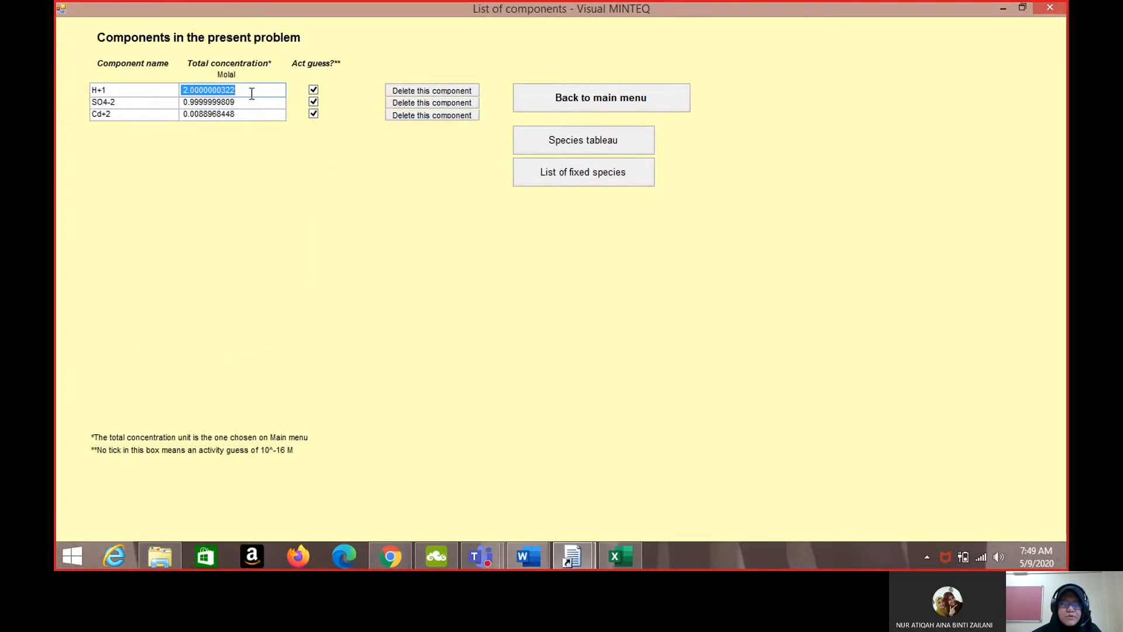
{"action": "type", "text": "2"}
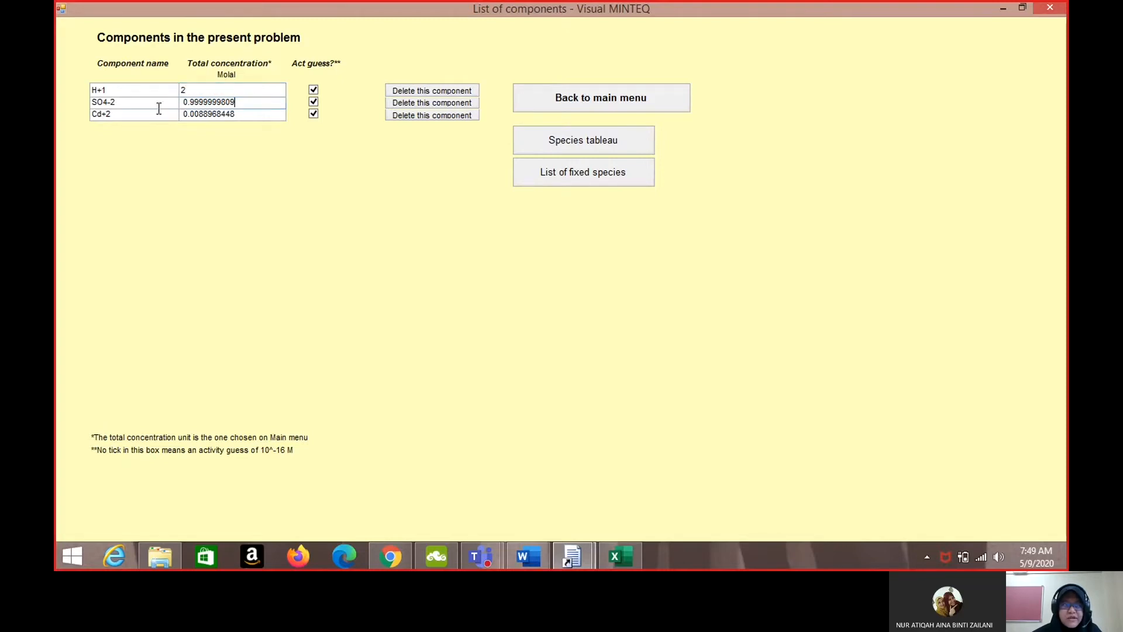
{"action": "key", "text": "Return"}
{"action": "type", "text": "1"}
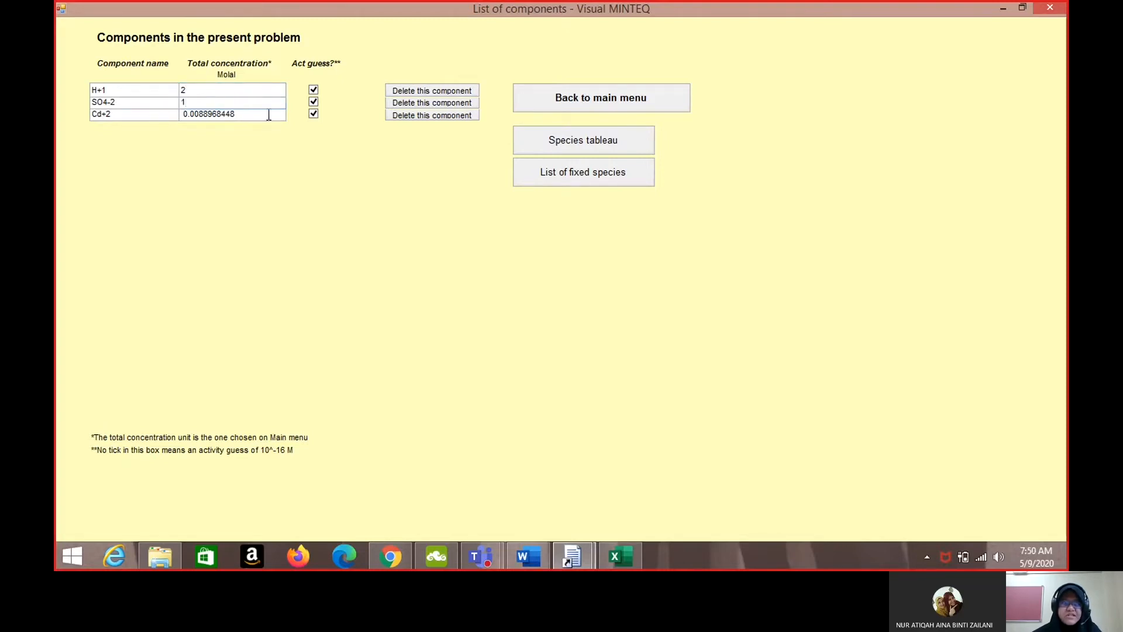
{"action": "left_click", "coordinate": [563, 101]}
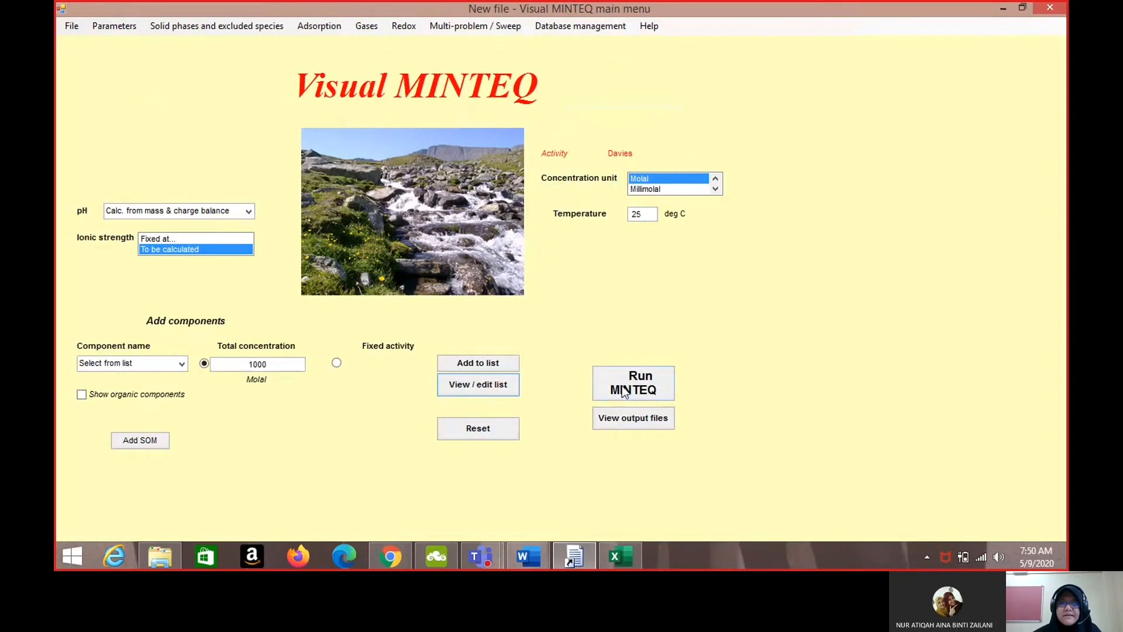
Run the MINTEQ calculation, examine the output pH, and switch to the Excel workbook LAB REPORT 4 PRECIPITATION.
{"action": "left_click", "coordinate": [625, 392]}
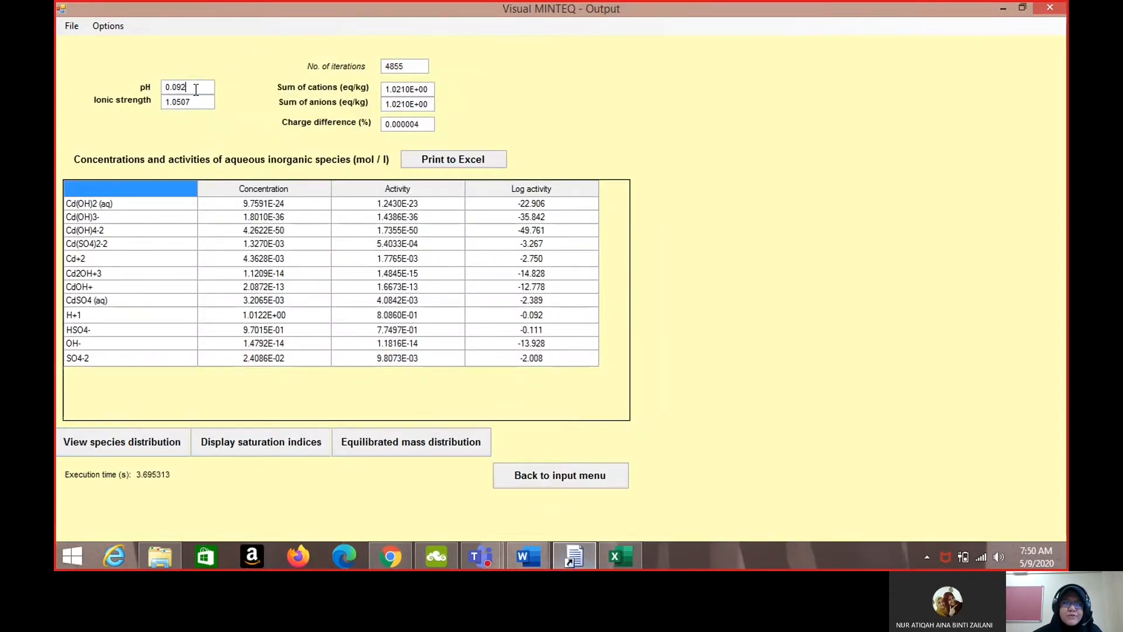
{"action": "left_click_drag", "start_coordinate": [196, 88], "coordinate": [154, 90]}
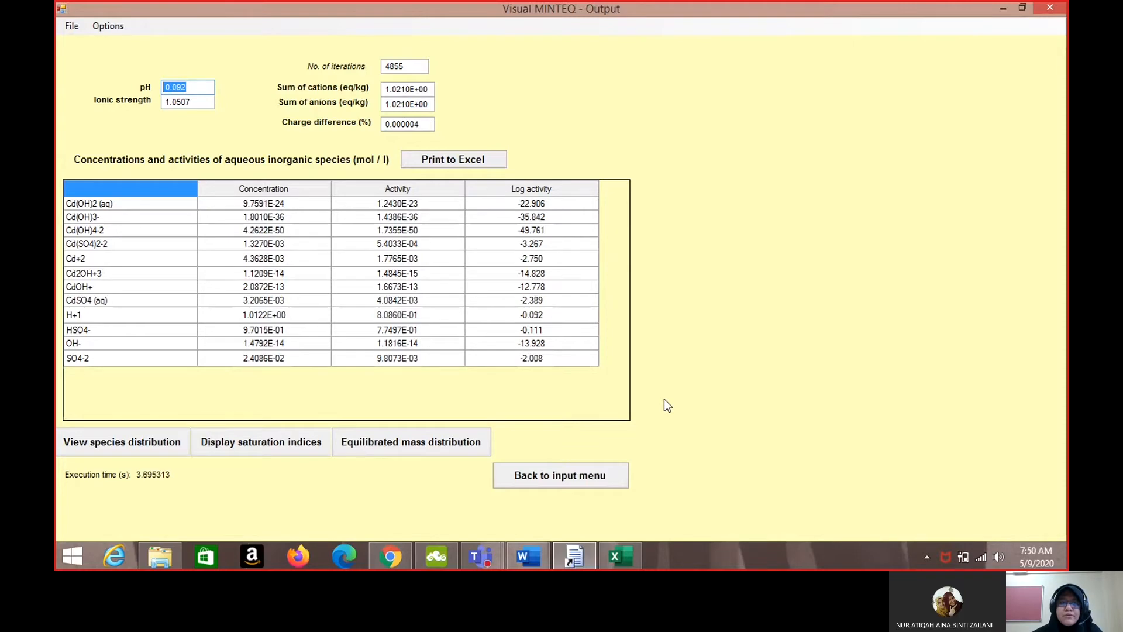
{"action": "left_click", "coordinate": [634, 553]}
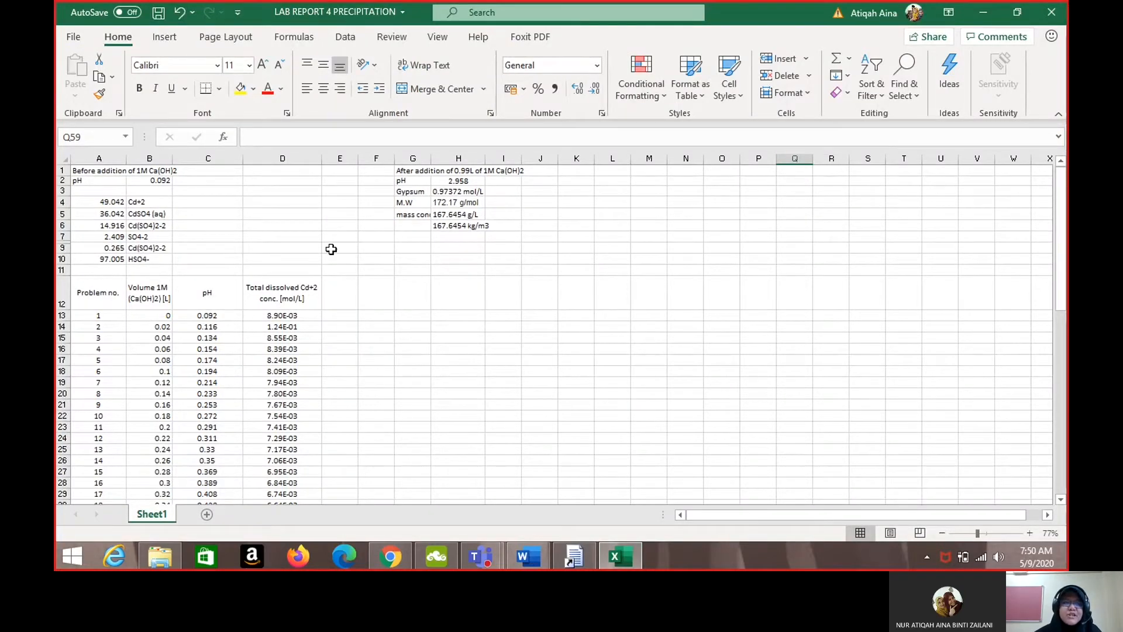
Zoom in on the worksheet and review the recorded pH under the heading Before addition of 1M Ca(OH)2.
{"action": "scroll", "coordinate": [331, 249], "scroll_direction": "up", "scroll_amount": 5}
{"action": "scroll", "coordinate": [331, 249], "scroll_direction": "up", "scroll_amount": 4}
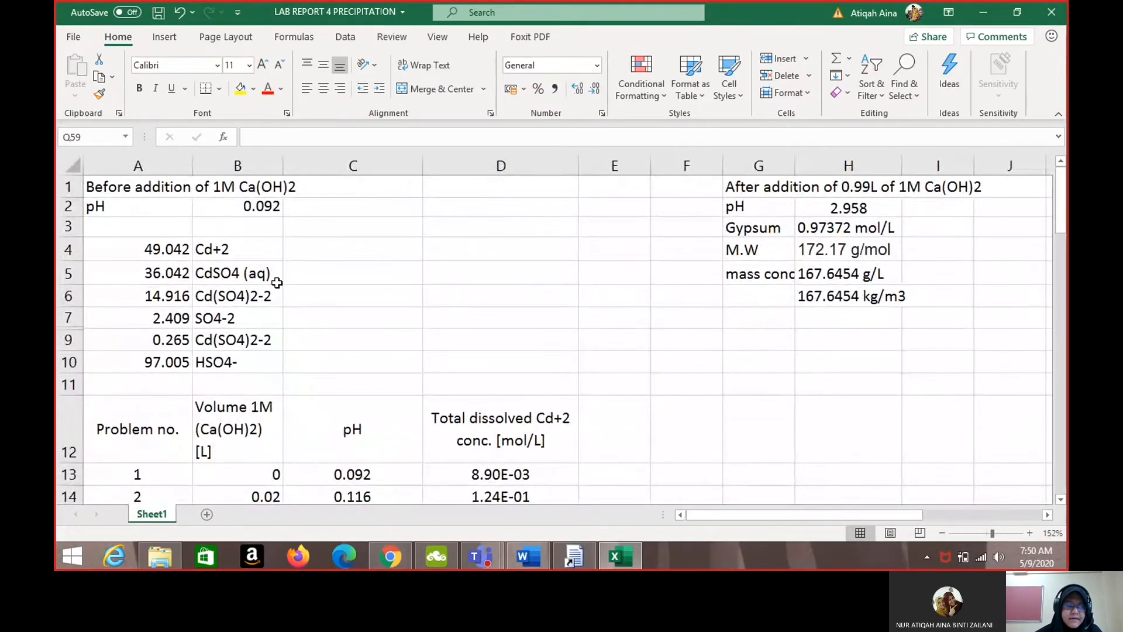
{"action": "scroll", "coordinate": [276, 282], "scroll_direction": "up", "scroll_amount": 3}
{"action": "scroll", "coordinate": [276, 283], "scroll_direction": "down", "scroll_amount": 3}
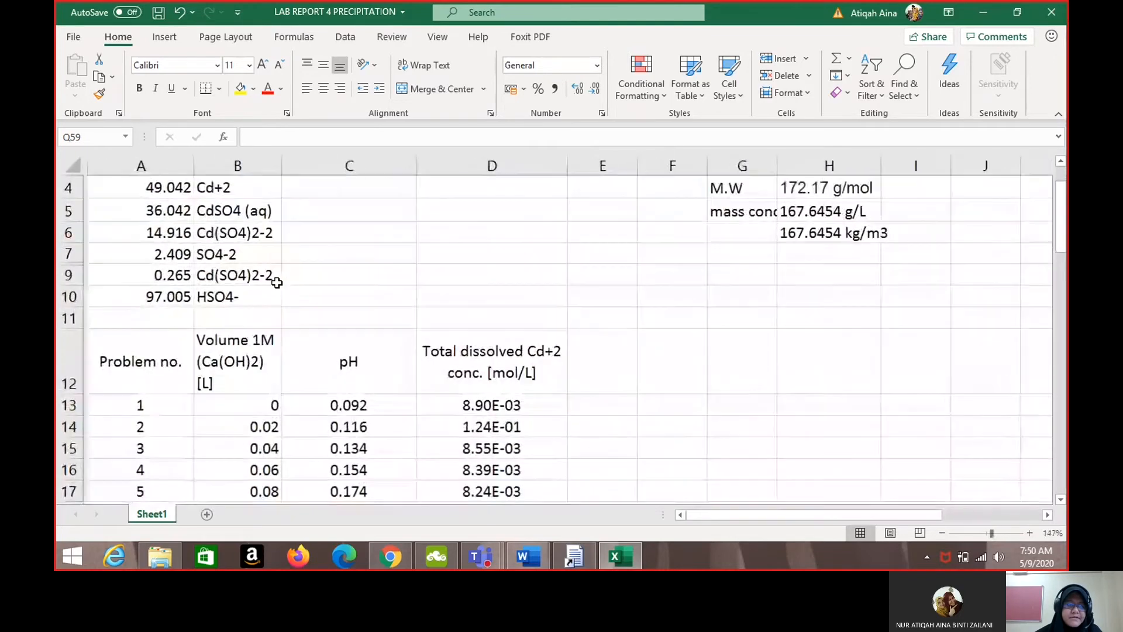
{"action": "scroll", "coordinate": [277, 282], "scroll_direction": "up", "scroll_amount": 1}
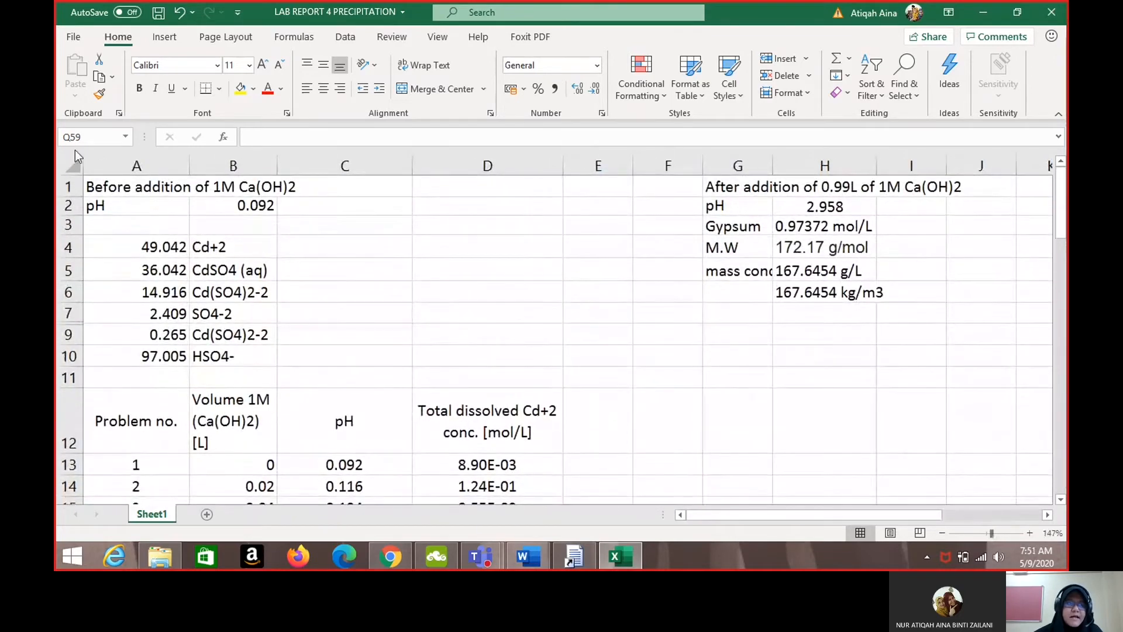
{"action": "left_click", "coordinate": [113, 178]}
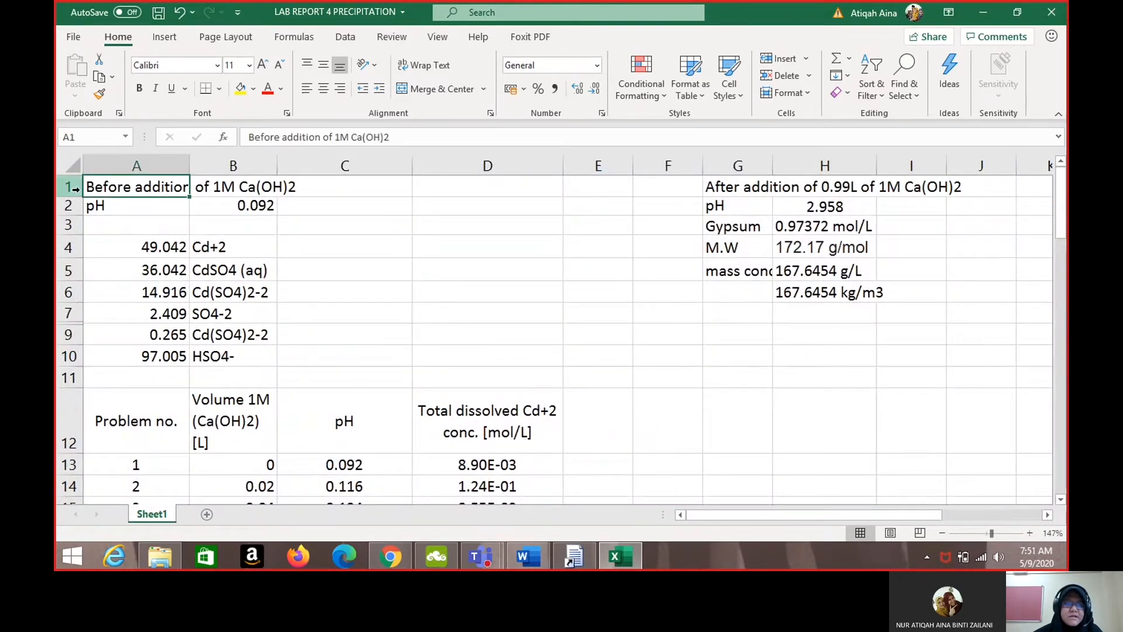
{"action": "left_click_drag", "start_coordinate": [117, 186], "coordinate": [293, 186]}
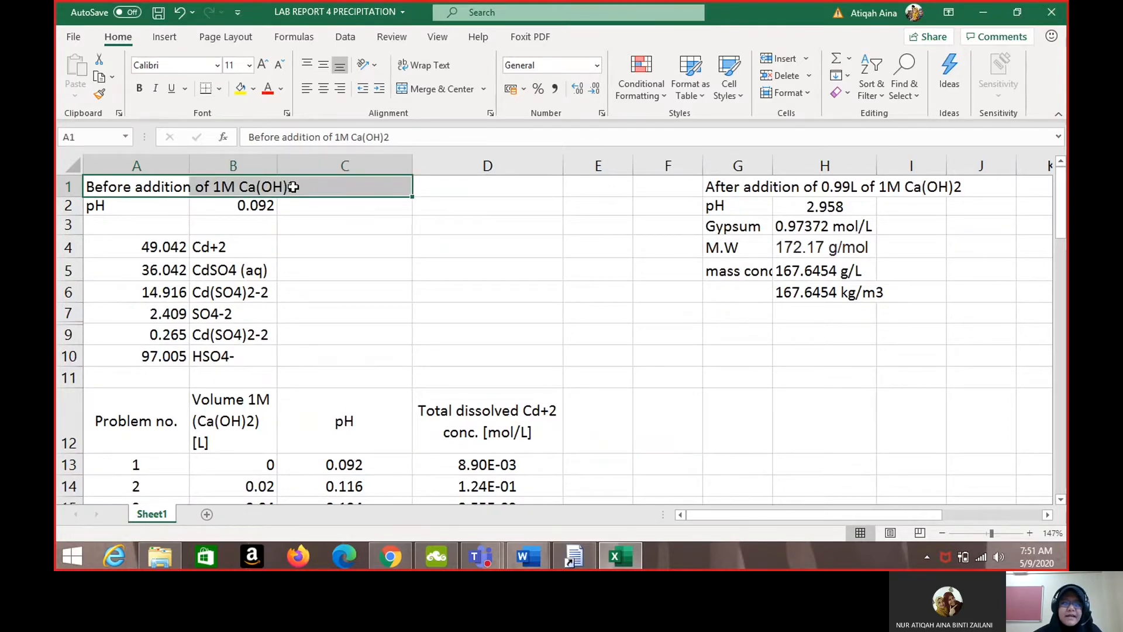
{"action": "left_click", "coordinate": [134, 205]}
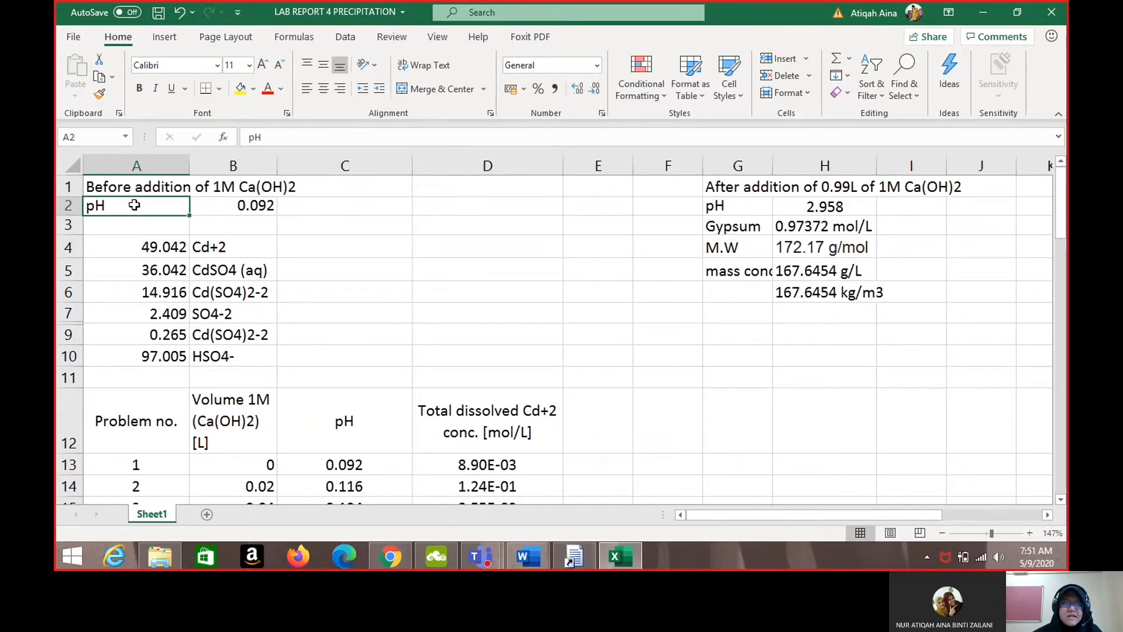
{"action": "left_click", "coordinate": [264, 211]}
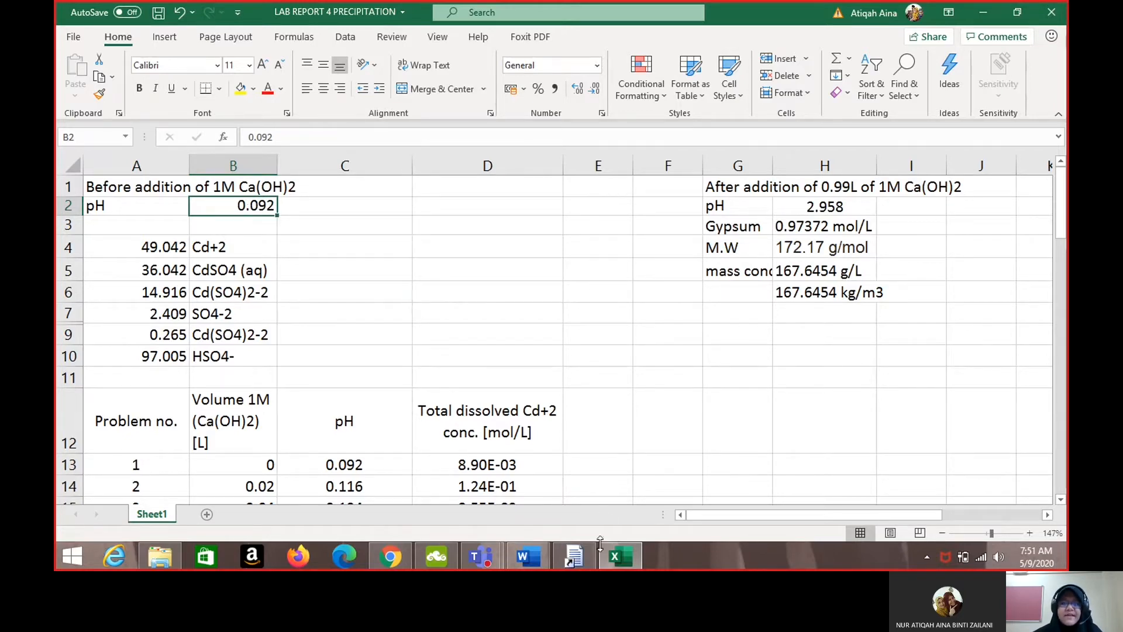
View the species distribution in Visual MINTEQ and compare its percentages and species names with the ones recorded in the Excel sheet.
{"action": "left_click", "coordinate": [572, 555]}
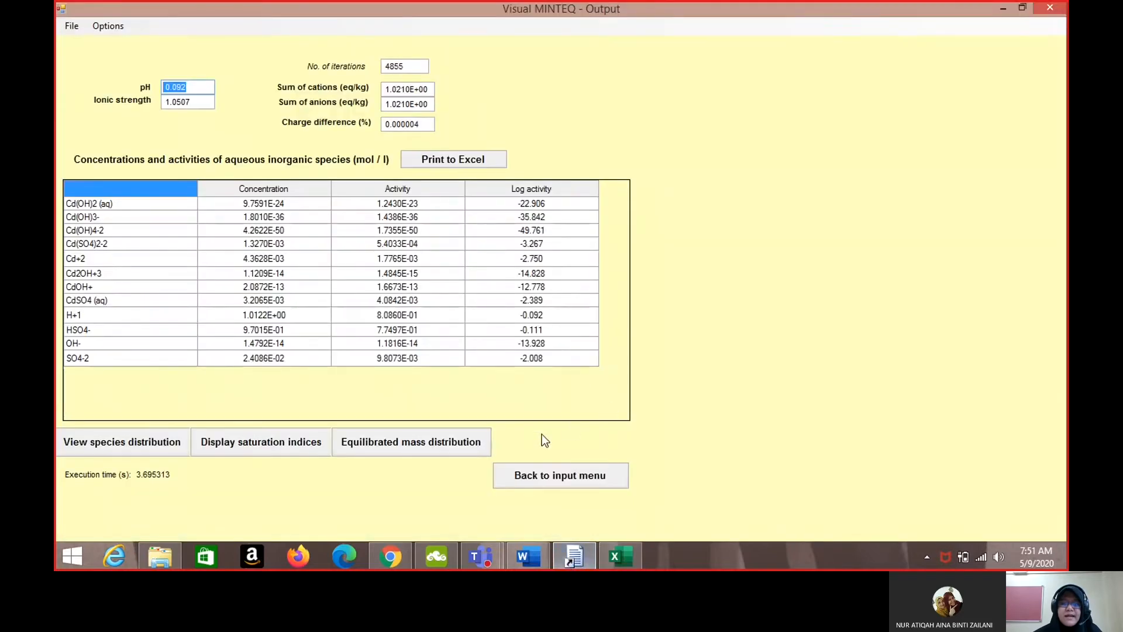
{"action": "left_click", "coordinate": [150, 448]}
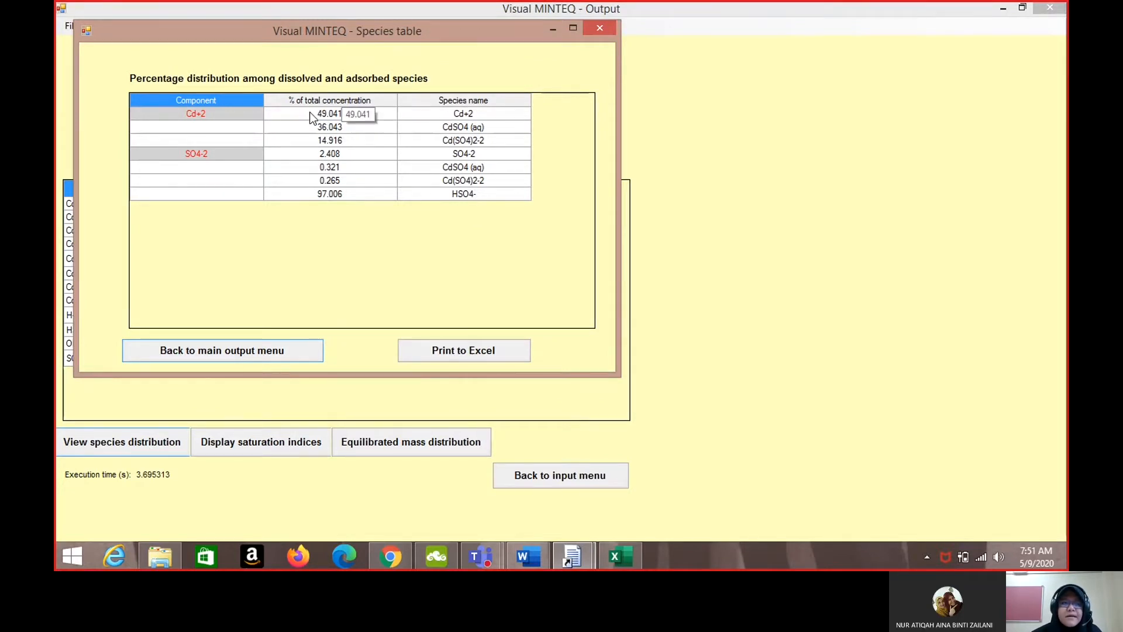
{"action": "left_click_drag", "start_coordinate": [310, 114], "coordinate": [449, 194]}
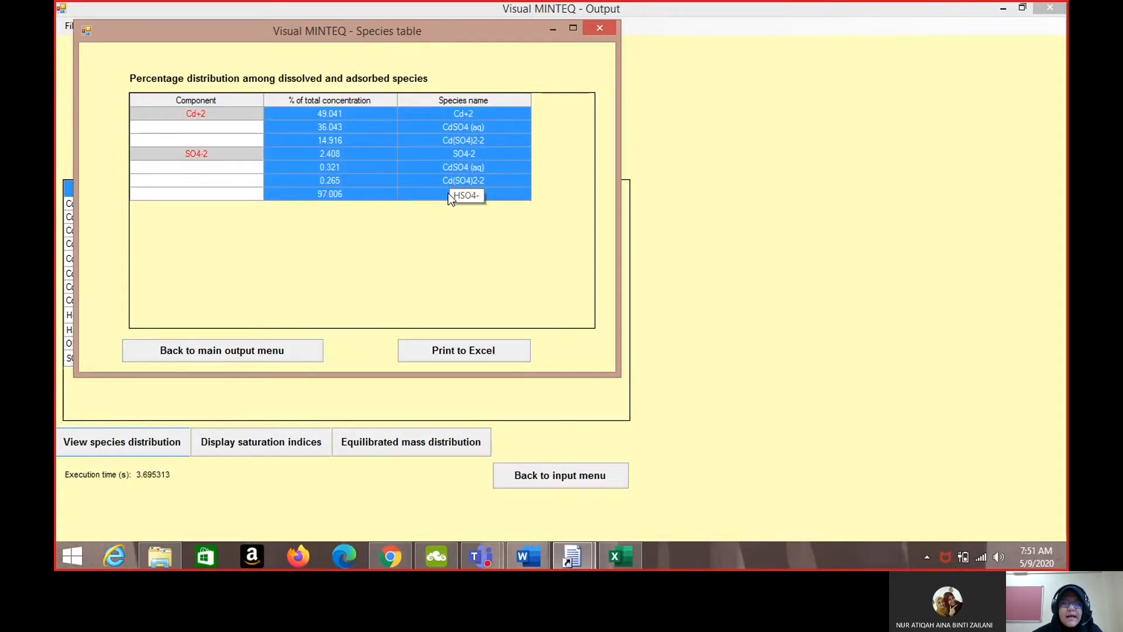
{"action": "left_click", "coordinate": [629, 564]}
{"action": "left_click", "coordinate": [629, 563]}
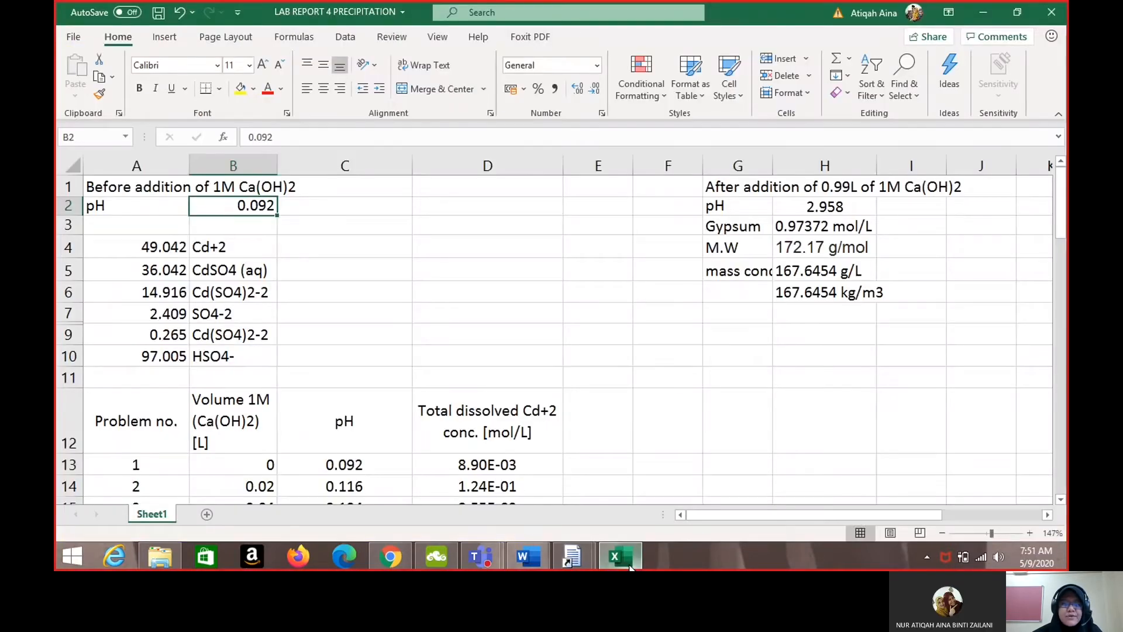
{"action": "scroll", "coordinate": [113, 221], "scroll_direction": "down", "scroll_amount": 1}
{"action": "left_click_drag", "start_coordinate": [113, 221], "coordinate": [265, 335]}
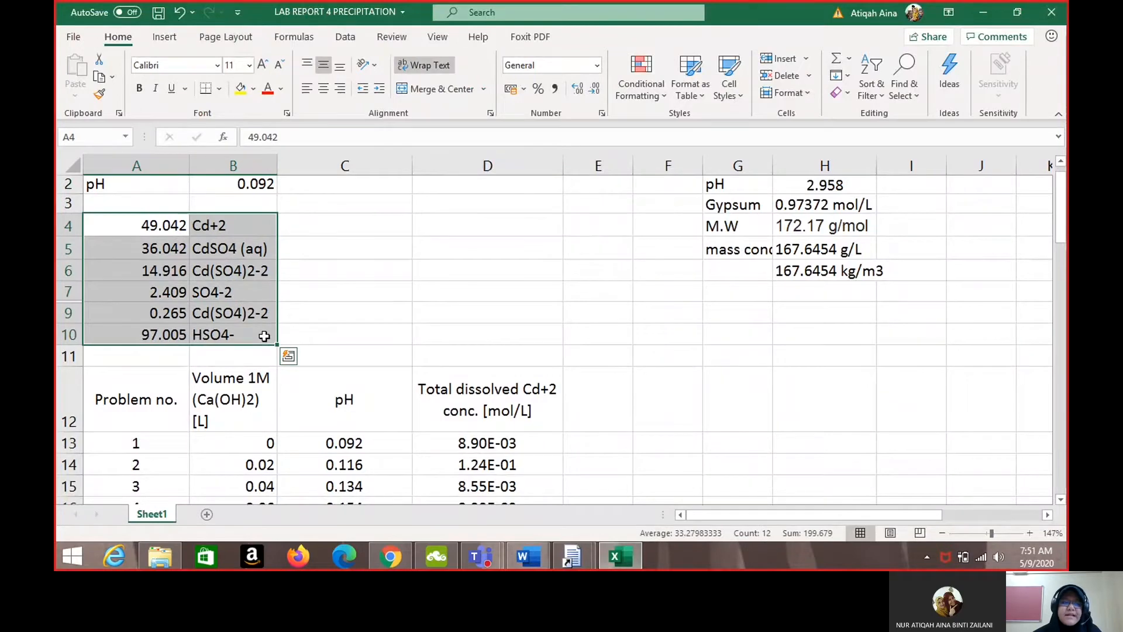
Switch to the course page in Chrome and read task 2 about titrating the wastewater with 1M Ca(OH)2.
{"action": "left_click", "coordinate": [406, 558]}
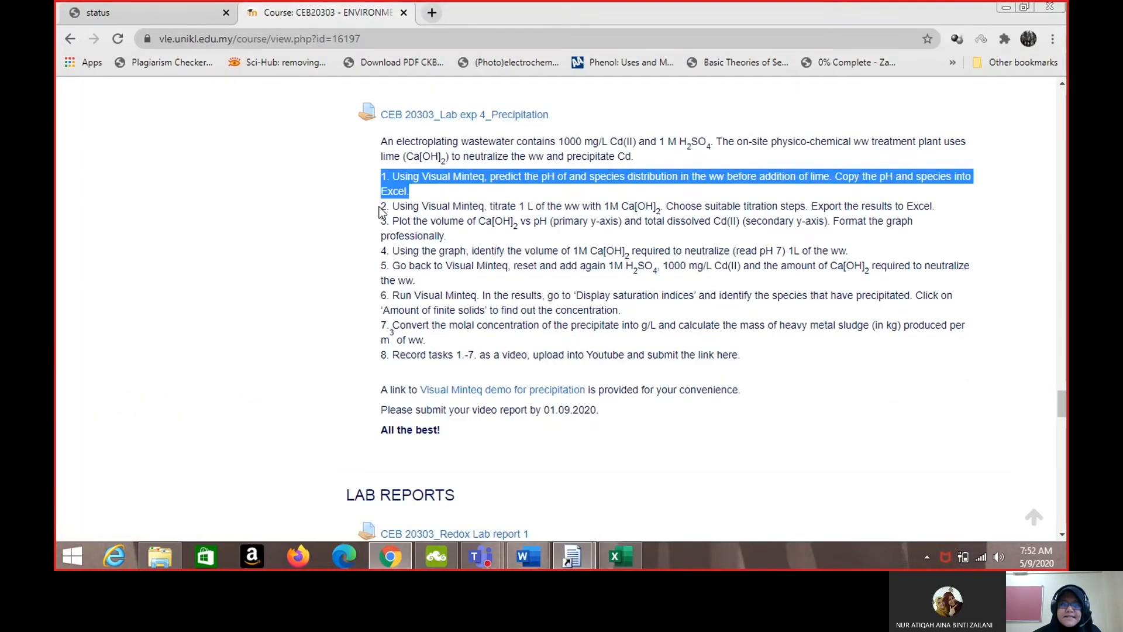
{"action": "left_click_drag", "start_coordinate": [378, 208], "coordinate": [935, 207]}
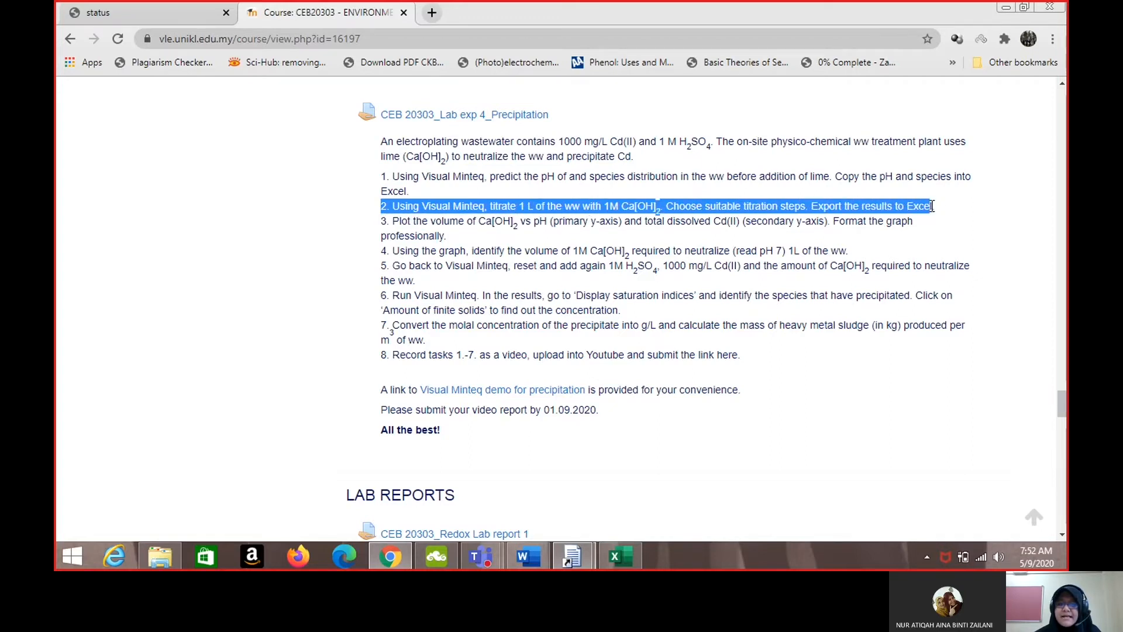
{"action": "left_click", "coordinate": [839, 203]}
{"action": "left_click_drag", "start_coordinate": [839, 203], "coordinate": [970, 208]}
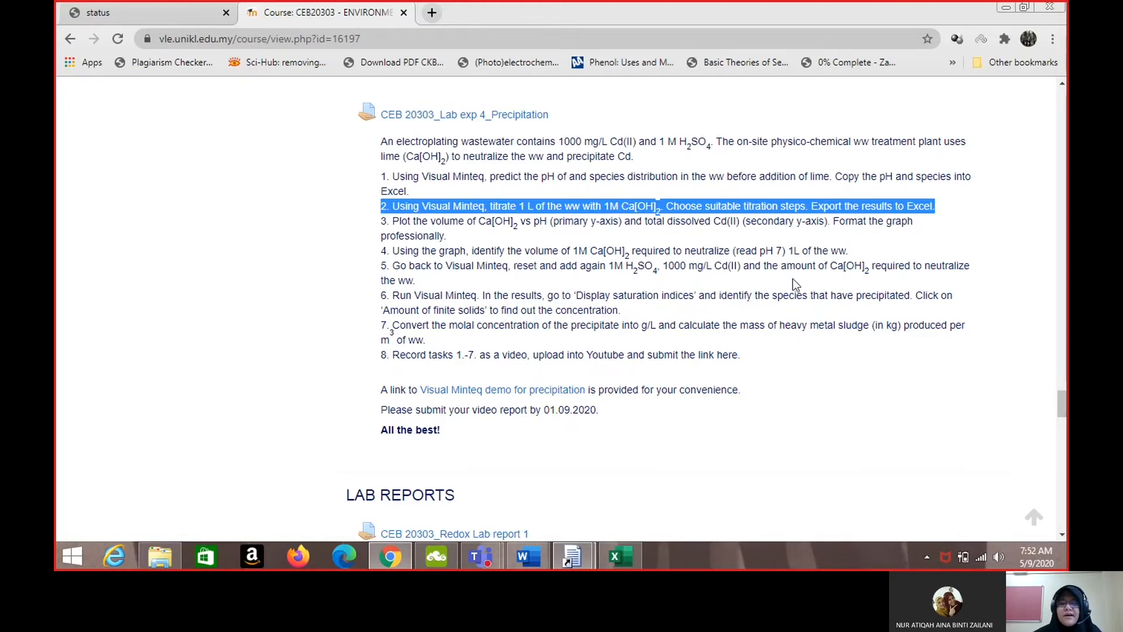
Switch to Visual MINTEQ, leave the species table and go from the output back to the input menu.
{"action": "mouse_move", "coordinate": [562, 558]}
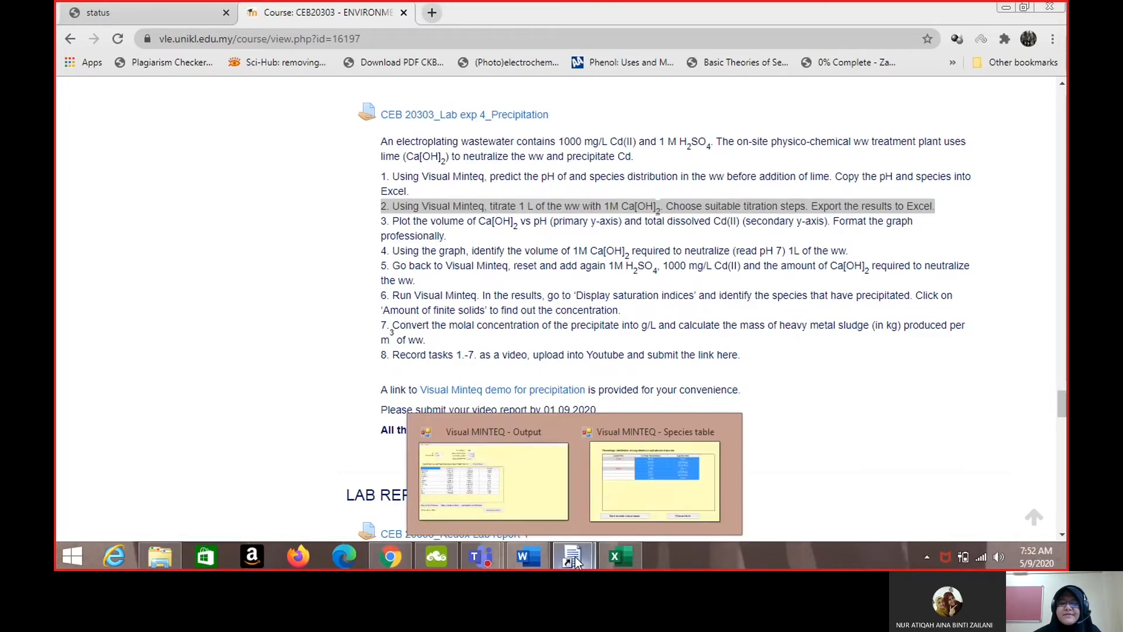
{"action": "left_click", "coordinate": [667, 481]}
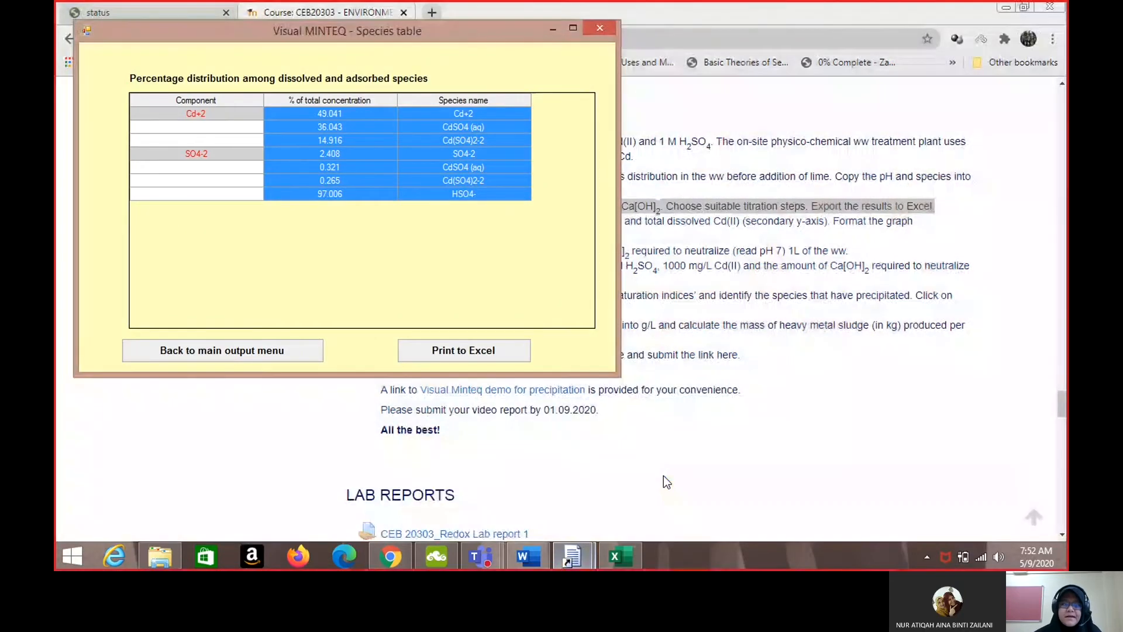
{"action": "left_click", "coordinate": [235, 351]}
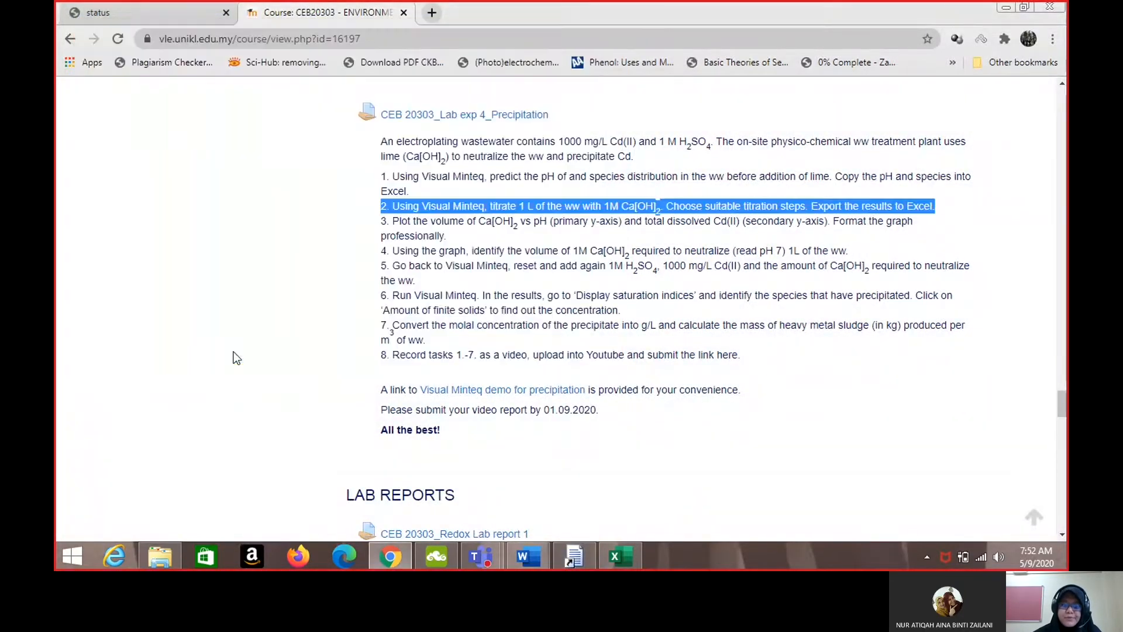
{"action": "left_click", "coordinate": [576, 559]}
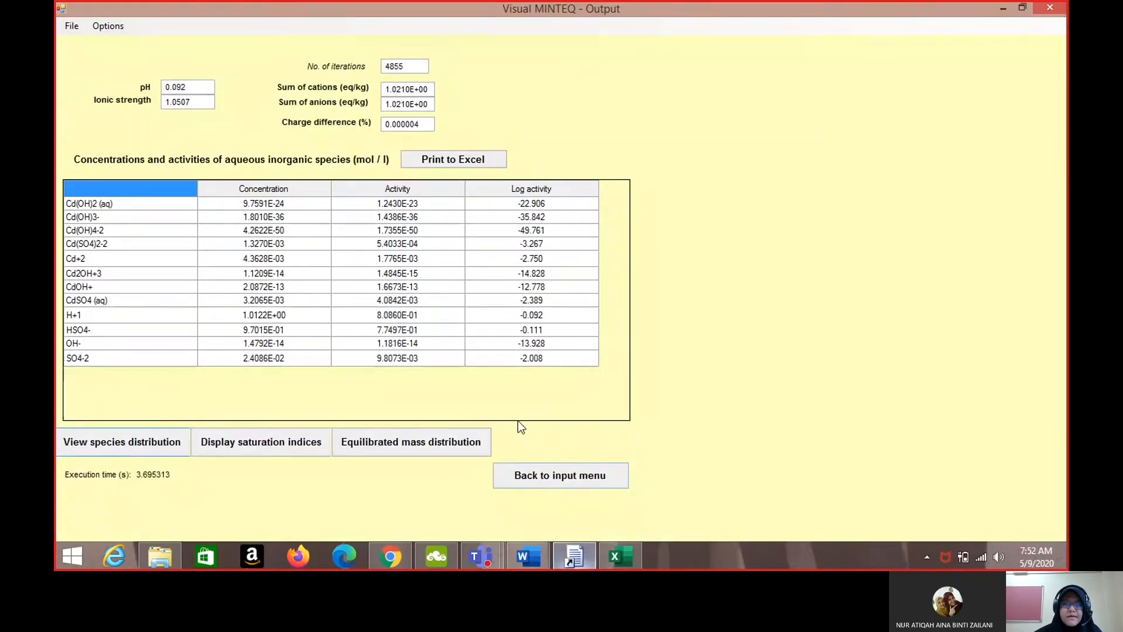
{"action": "left_click", "coordinate": [538, 476]}
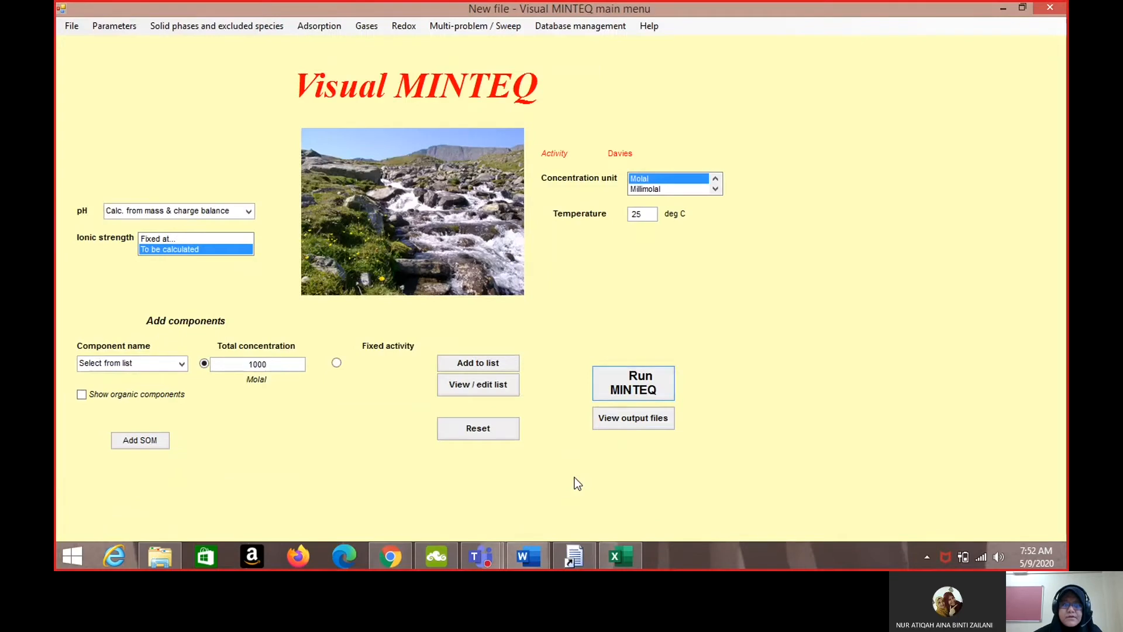
Enable titration with a defined titrant, setting solution volume 1.0 and titrant volume 0.02, with no titrant added until the 2nd step.
{"action": "left_click", "coordinate": [475, 28]}
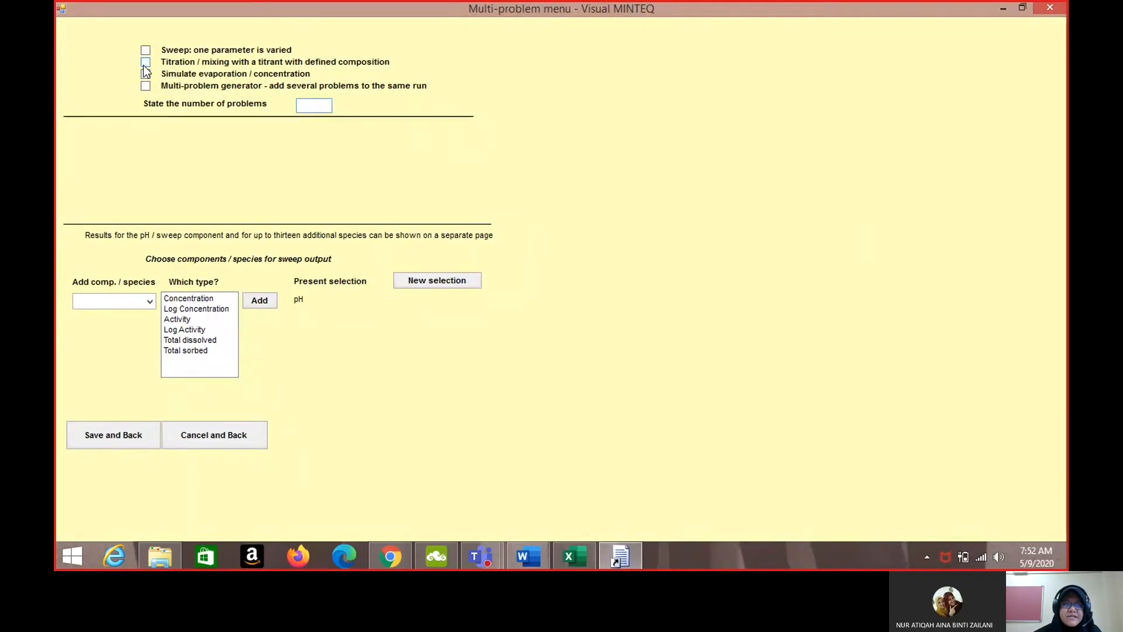
{"action": "left_click", "coordinate": [145, 62]}
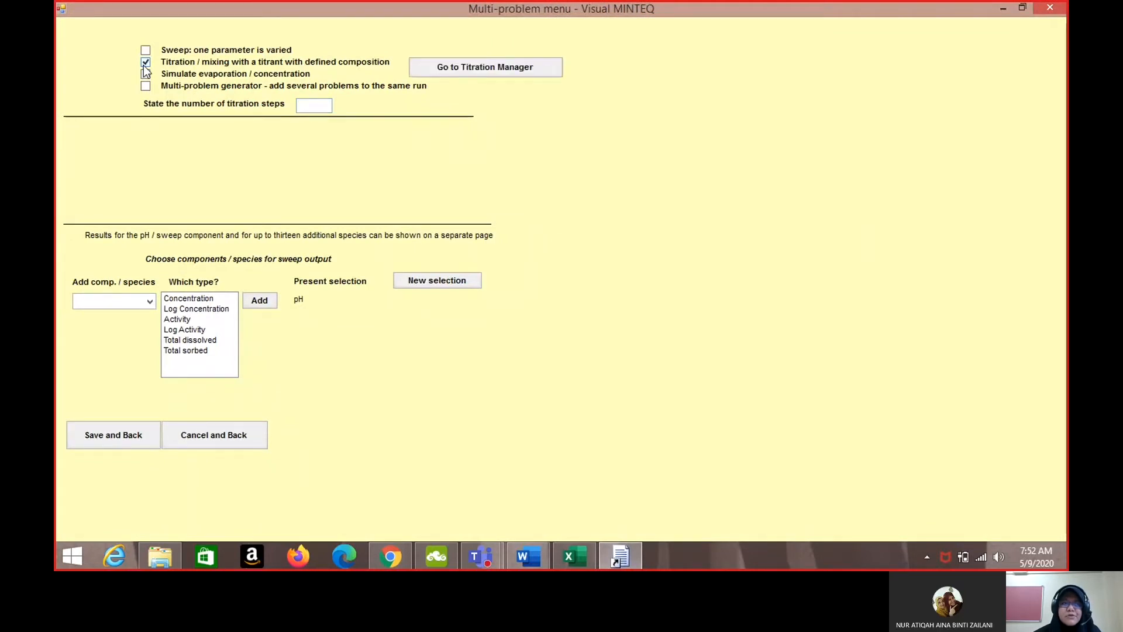
{"action": "left_click", "coordinate": [433, 66]}
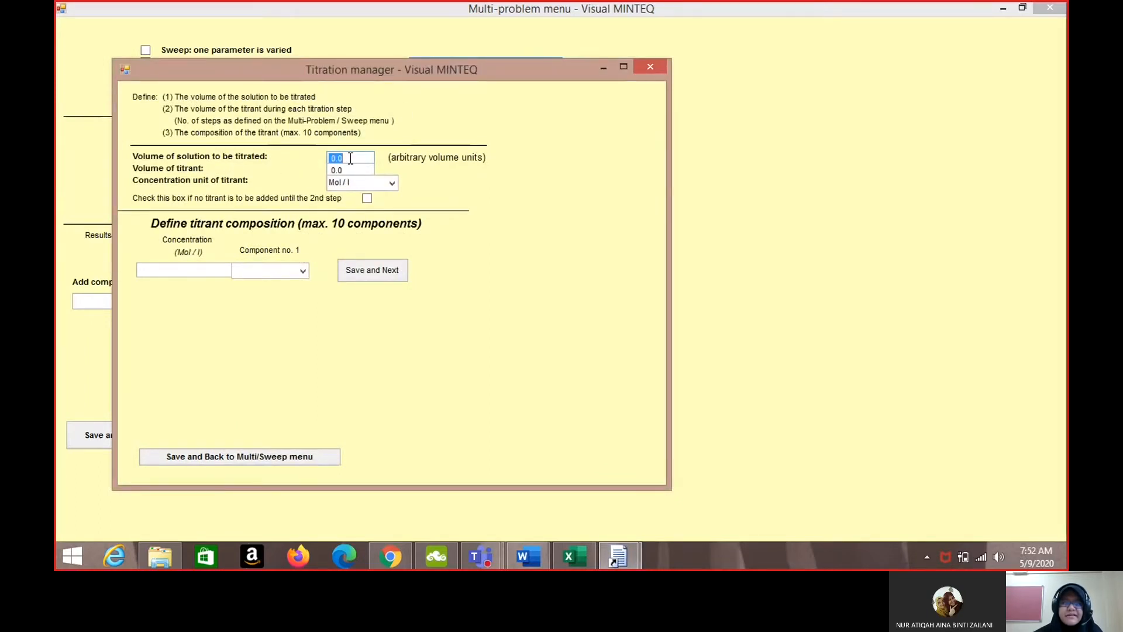
{"action": "type", "text": "1."}
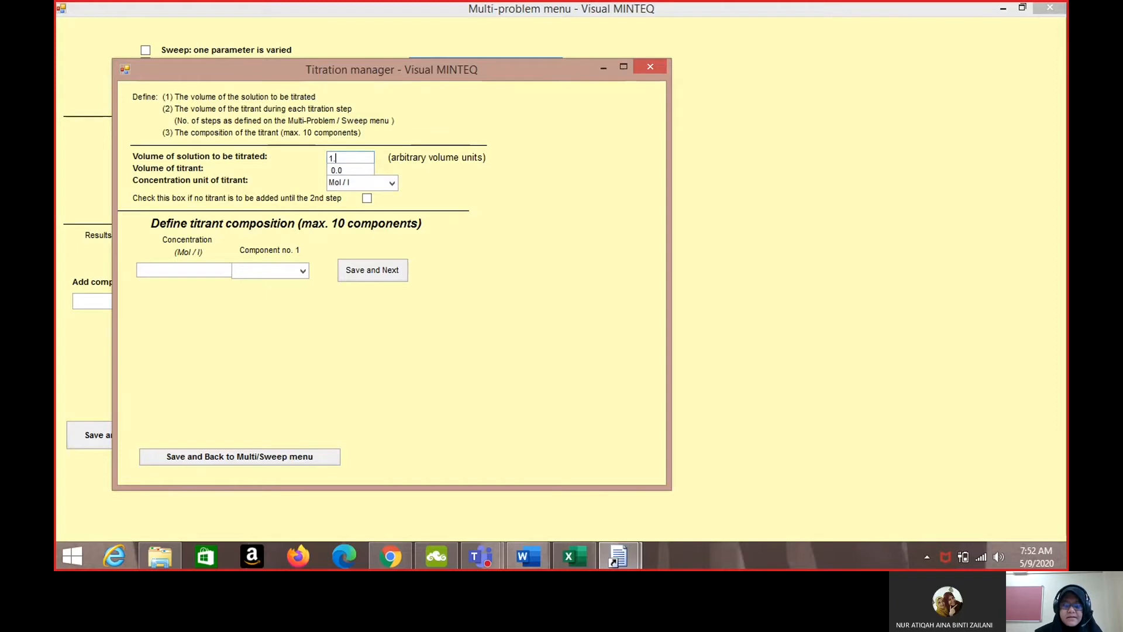
{"action": "type", "text": "0"}
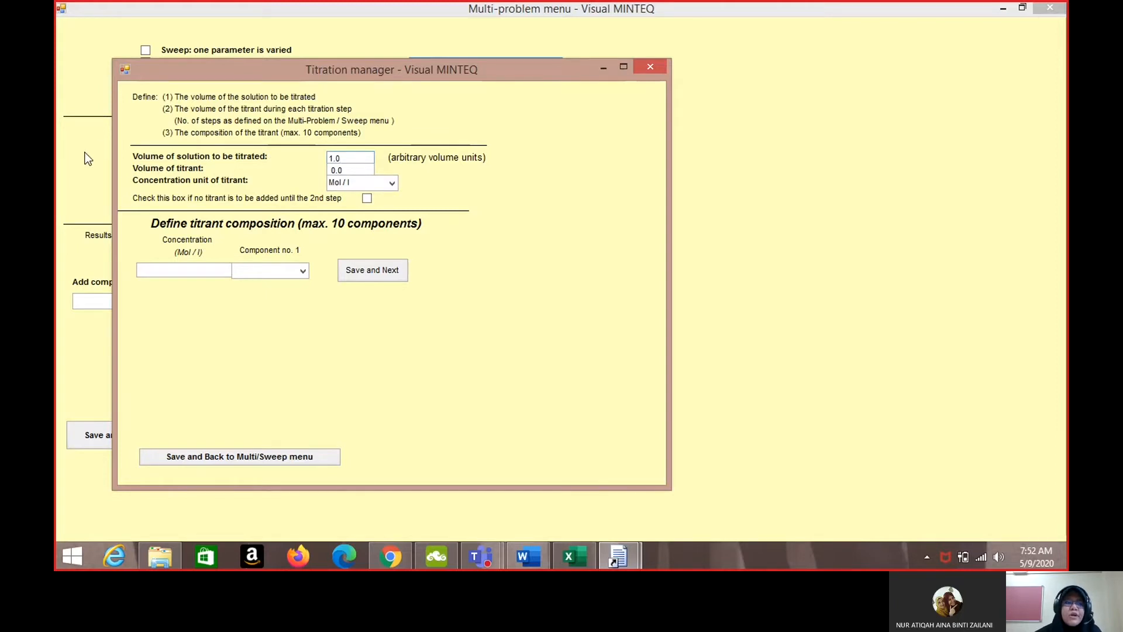
{"action": "left_click", "coordinate": [356, 167]}
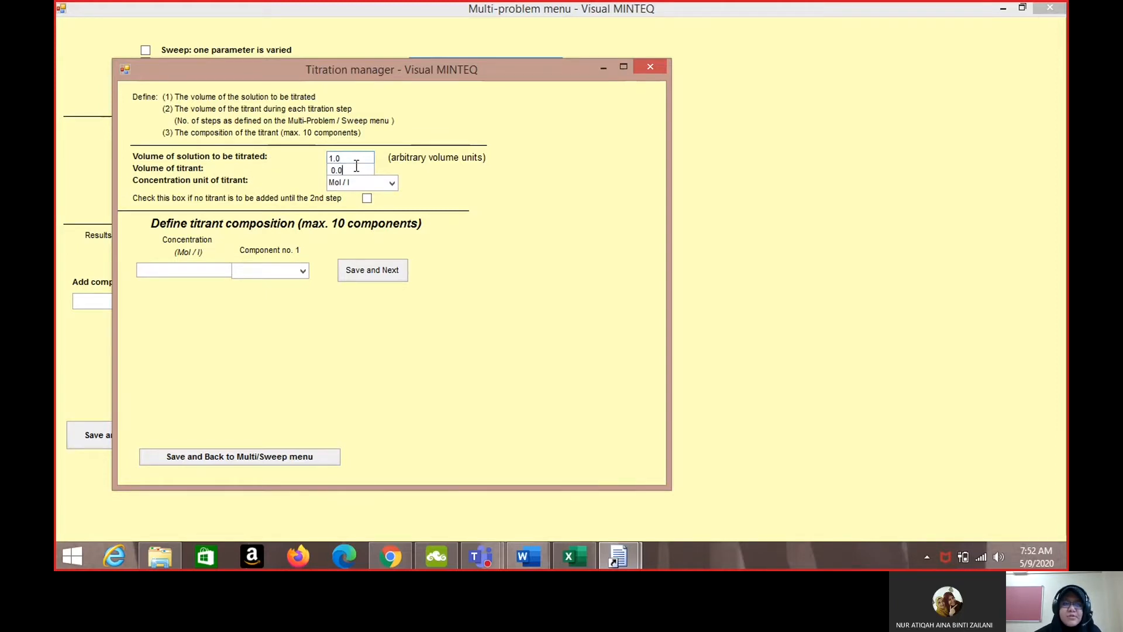
{"action": "type", "text": "2"}
{"action": "left_click", "coordinate": [367, 199]}
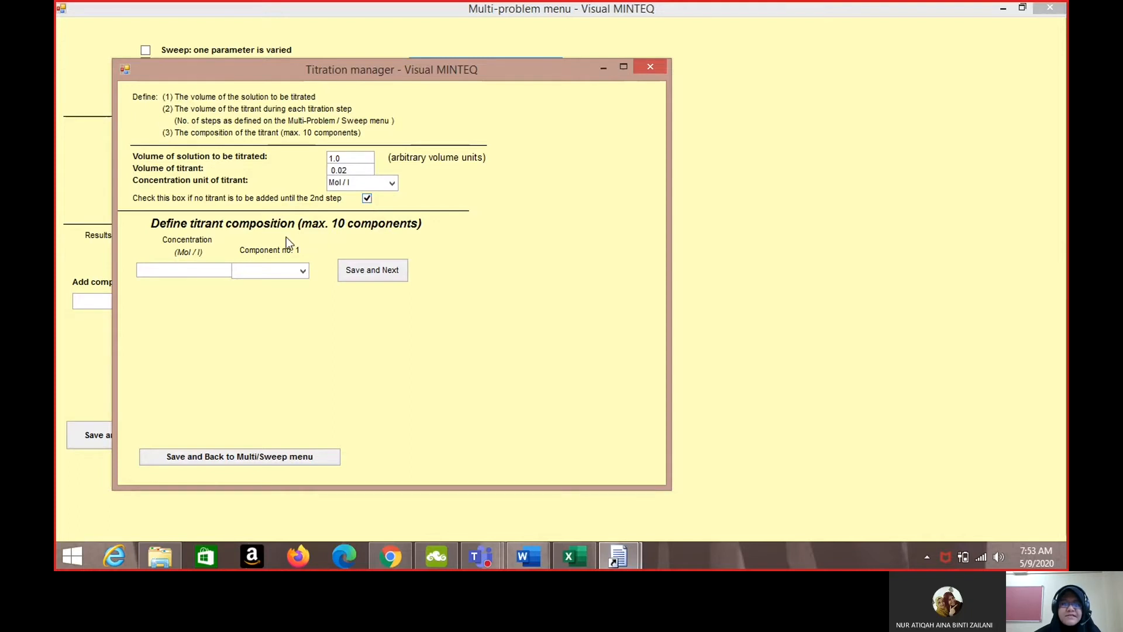
Add Ca+2 at 1 Mol/l to the titrant composition, save it and return to the multi-problem menu.
{"action": "left_click", "coordinate": [212, 271]}
{"action": "type", "text": "1"}
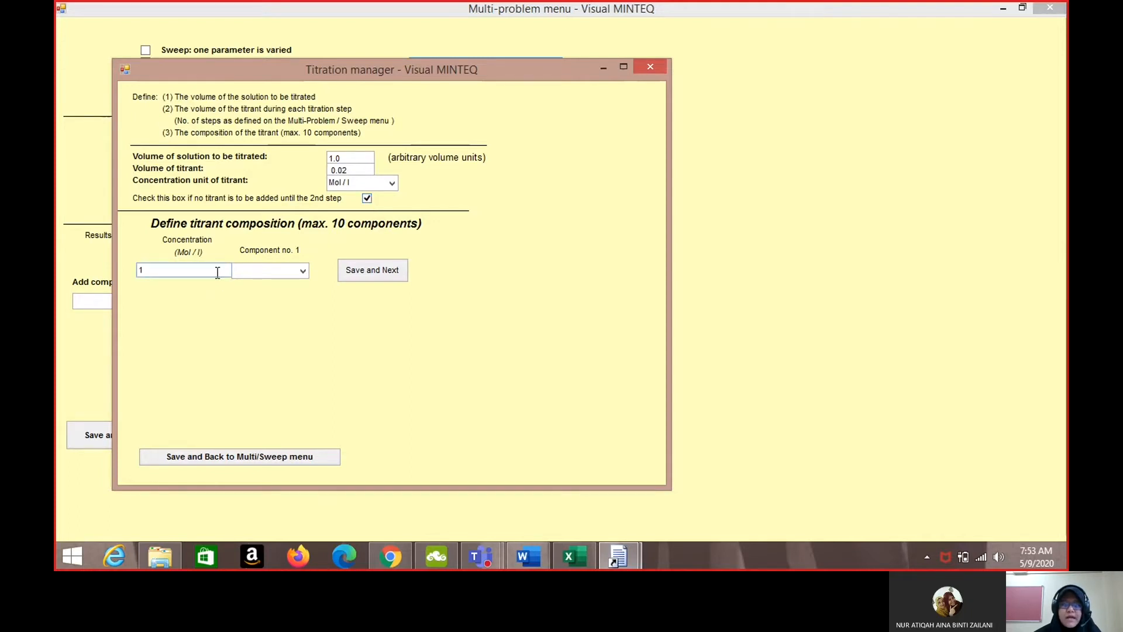
{"action": "left_click", "coordinate": [303, 271]}
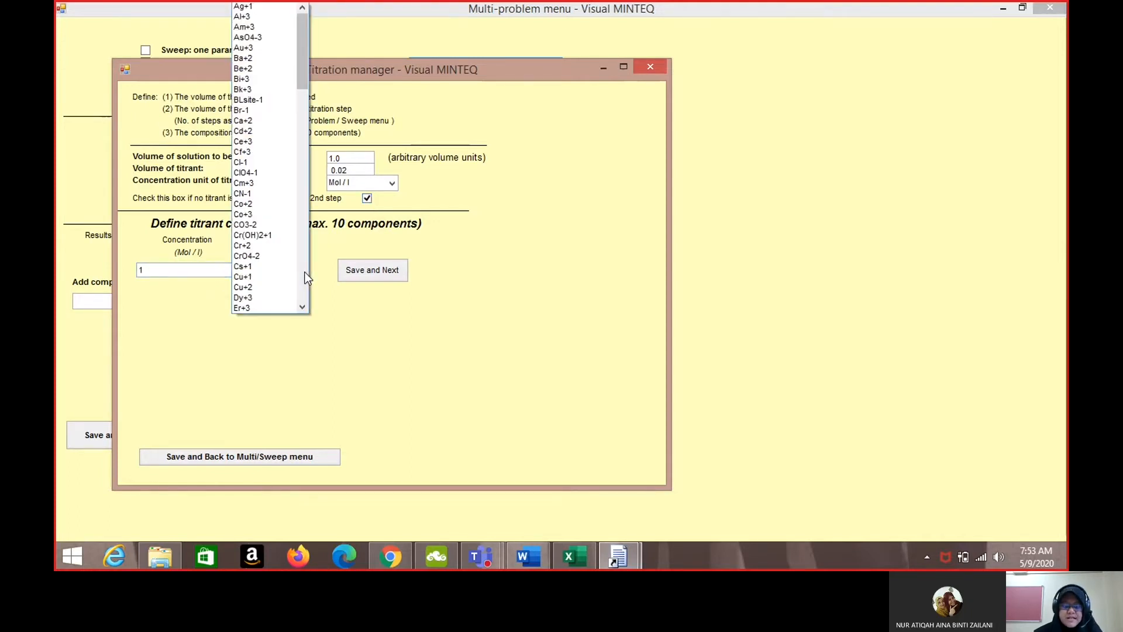
{"action": "scroll", "coordinate": [306, 278], "scroll_direction": "down", "scroll_amount": 4}
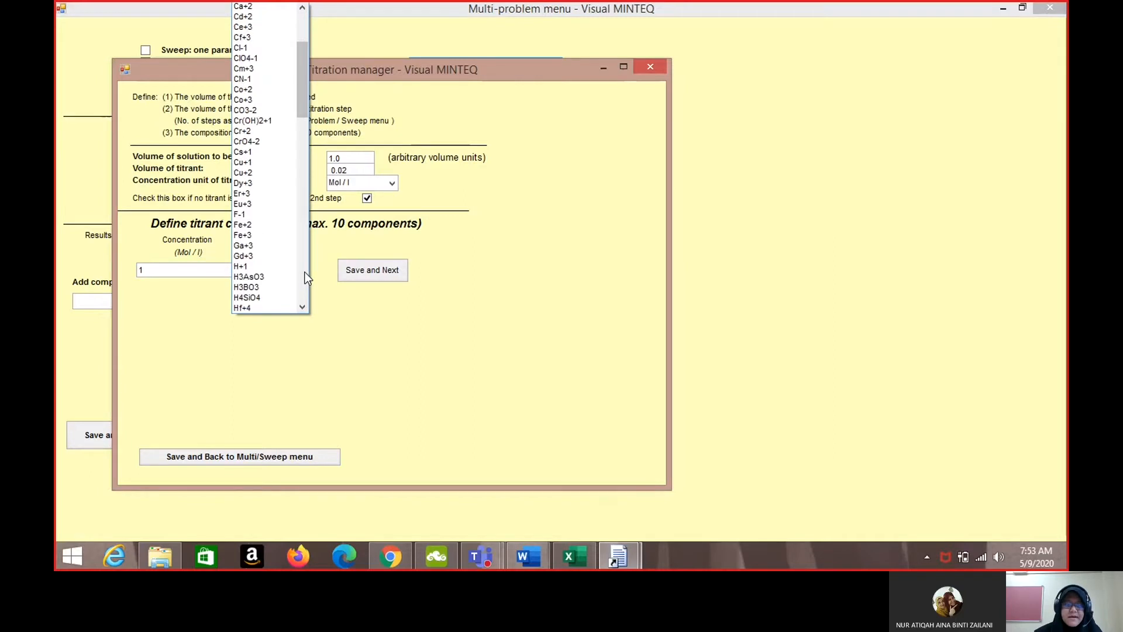
{"action": "left_click", "coordinate": [267, 9]}
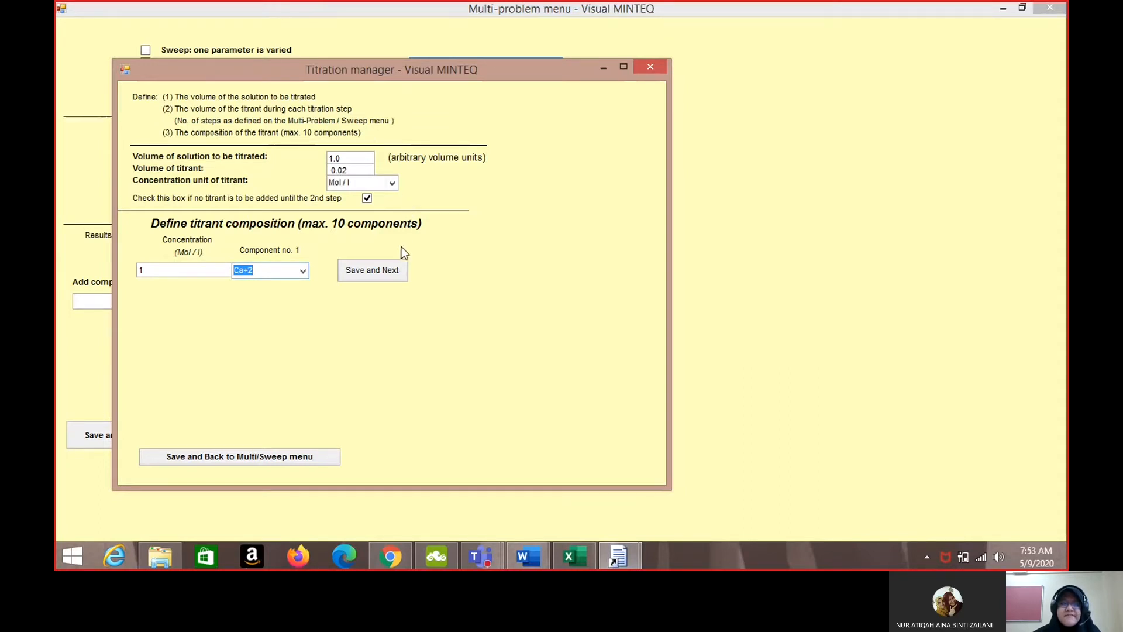
{"action": "left_click", "coordinate": [379, 272]}
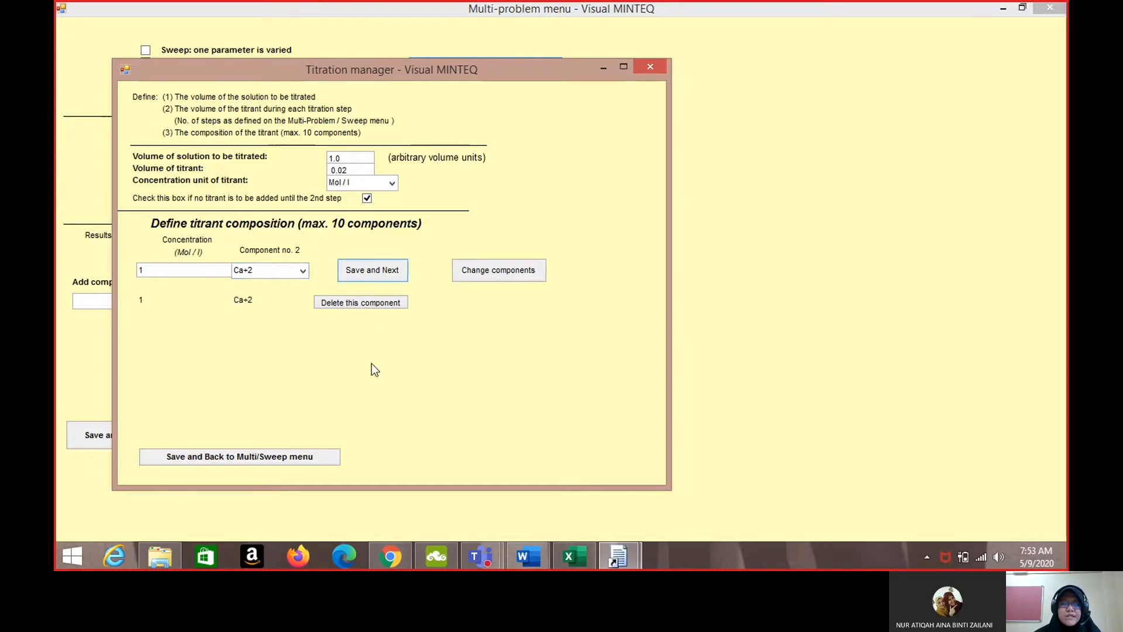
{"action": "left_click", "coordinate": [236, 456]}
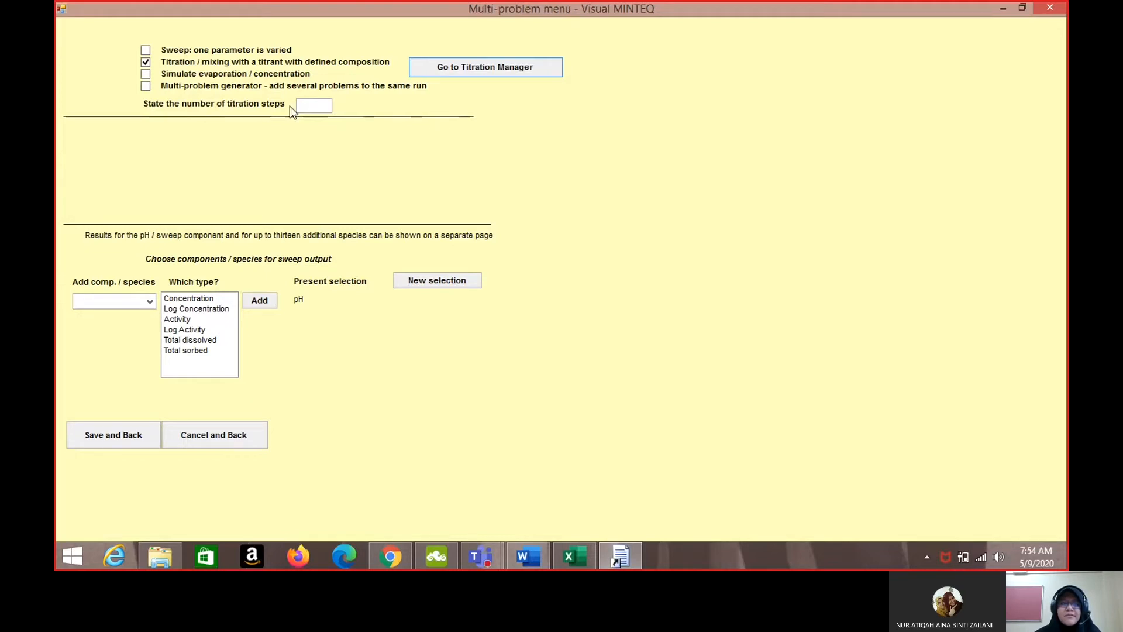
Set the number of titration steps to 55, add Cd+2 as Total dissolved to the sweep output, and save the multi-problem settings.
{"action": "left_click", "coordinate": [310, 105]}
{"action": "type", "text": "55"}
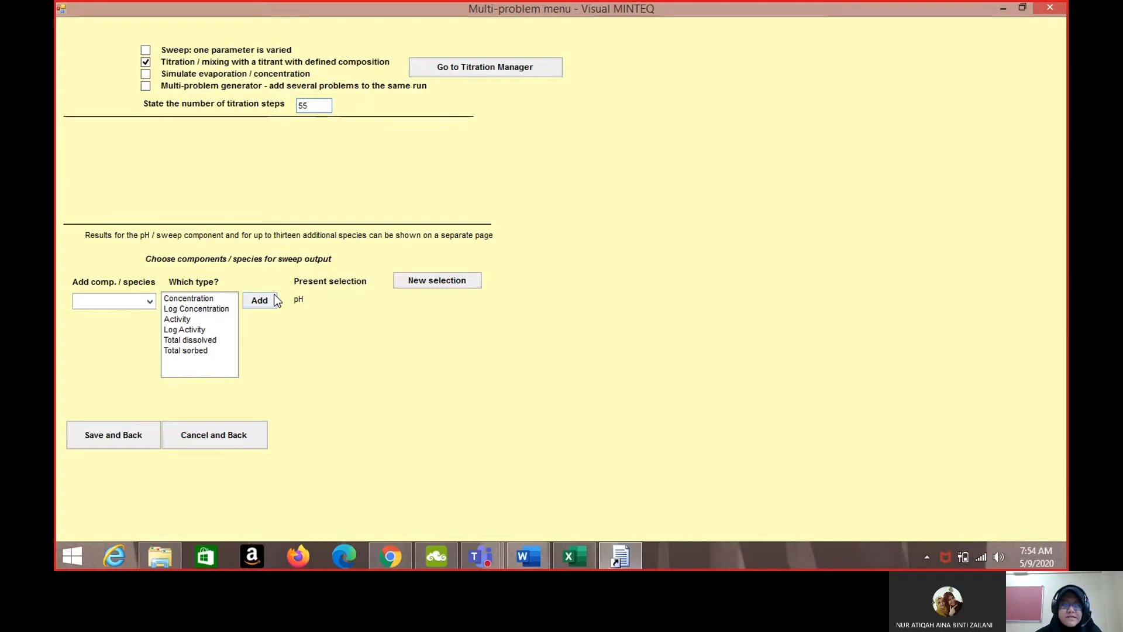
{"action": "left_click", "coordinate": [150, 302]}
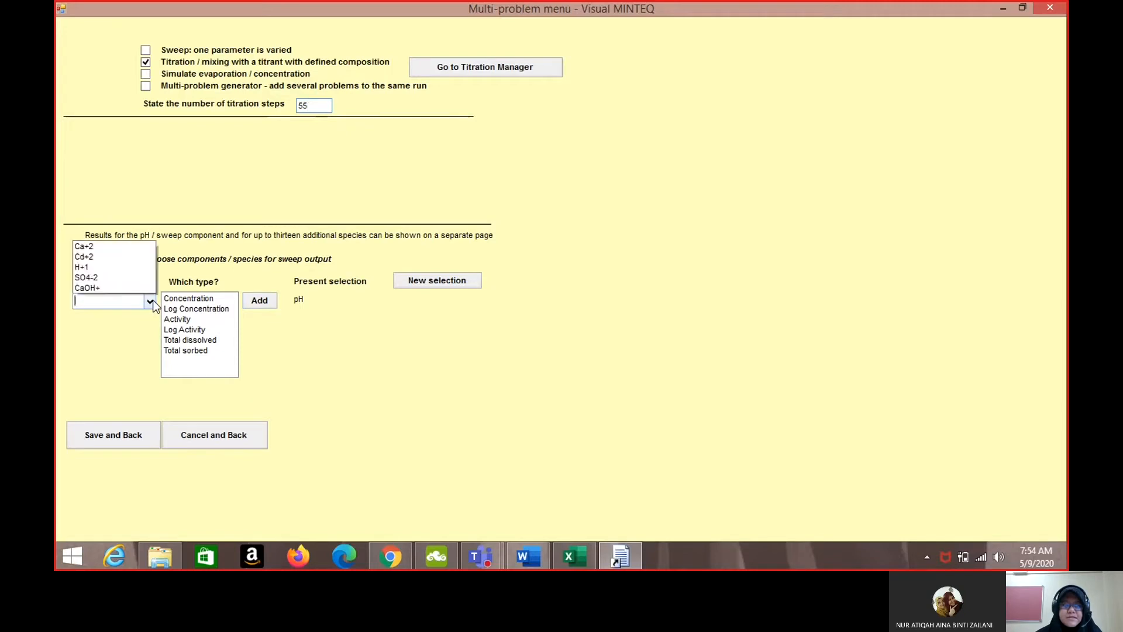
{"action": "type", "text": "cd"}
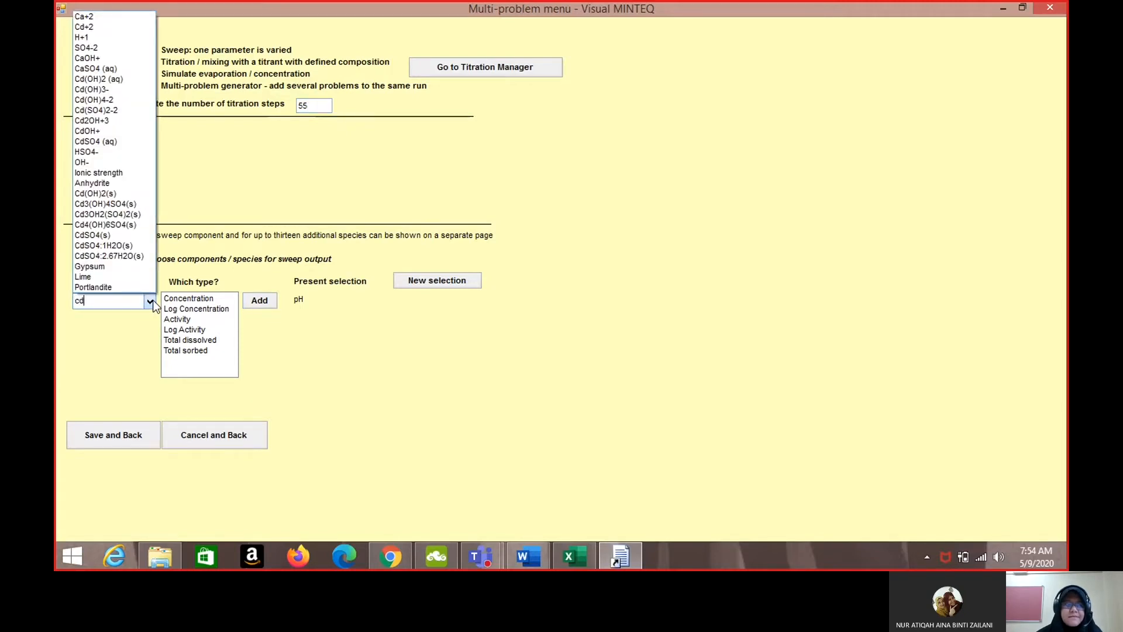
{"action": "left_click", "coordinate": [107, 27]}
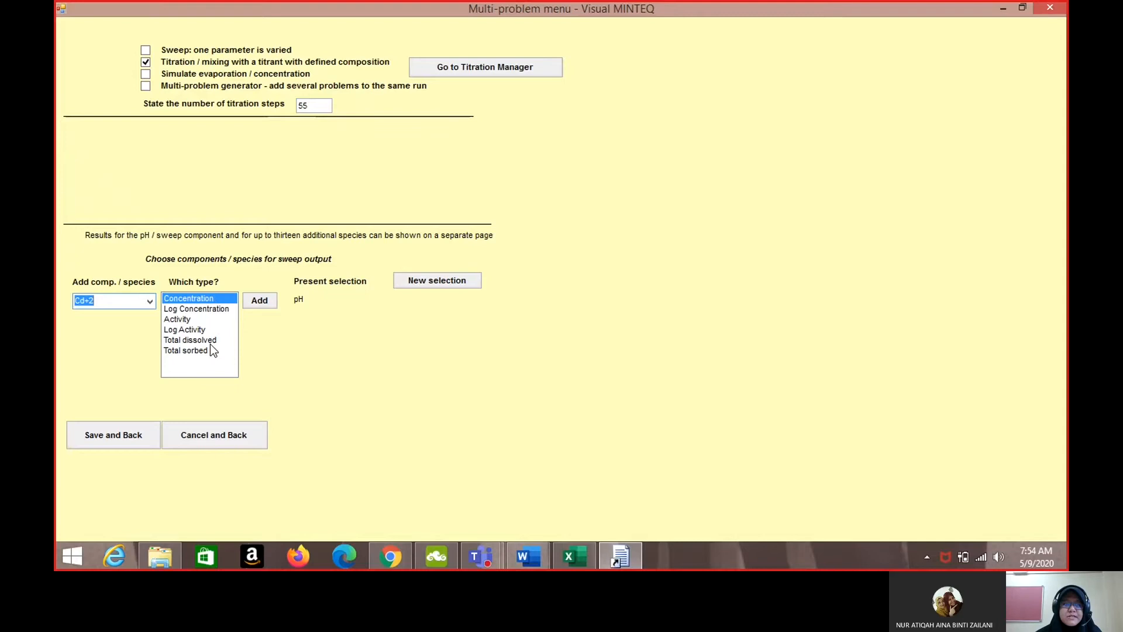
{"action": "left_click", "coordinate": [210, 342]}
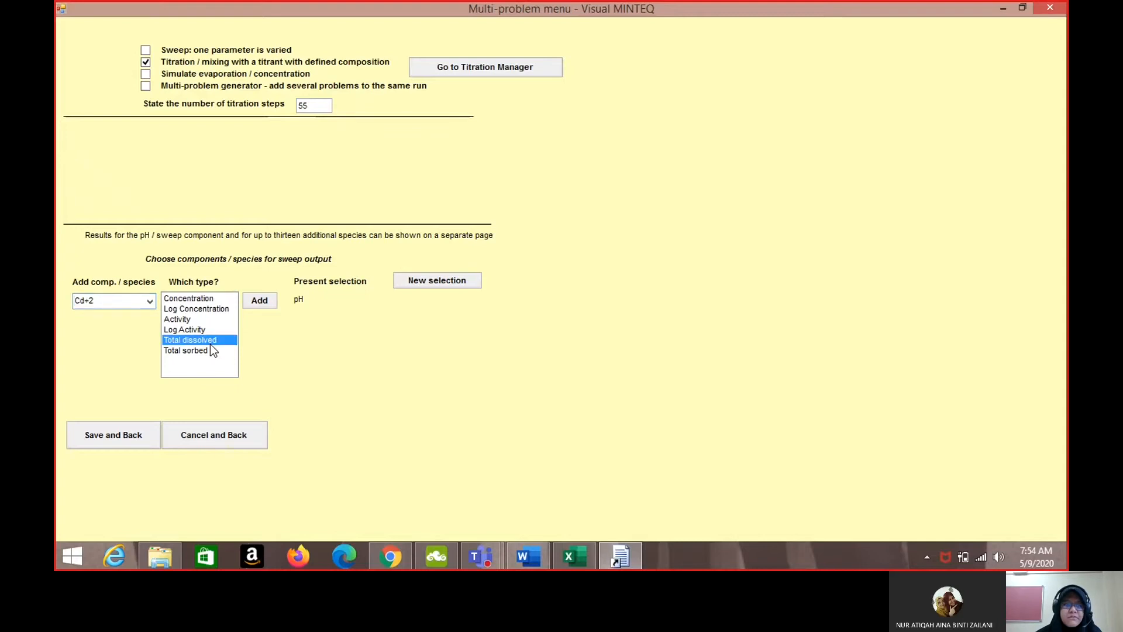
{"action": "left_click", "coordinate": [271, 302]}
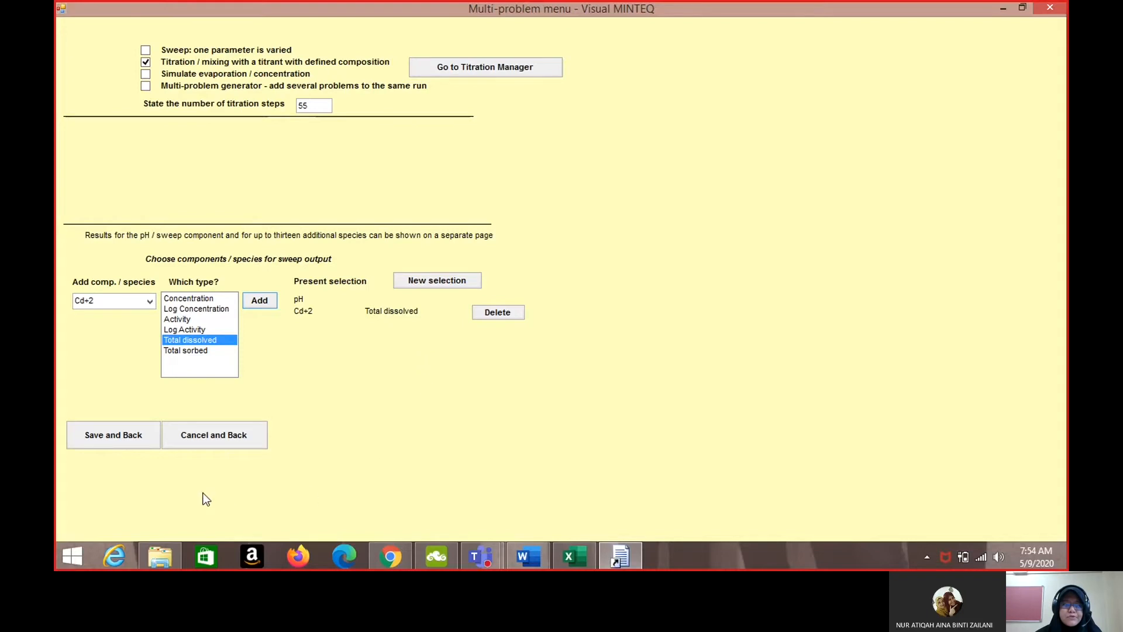
{"action": "left_click", "coordinate": [134, 441]}
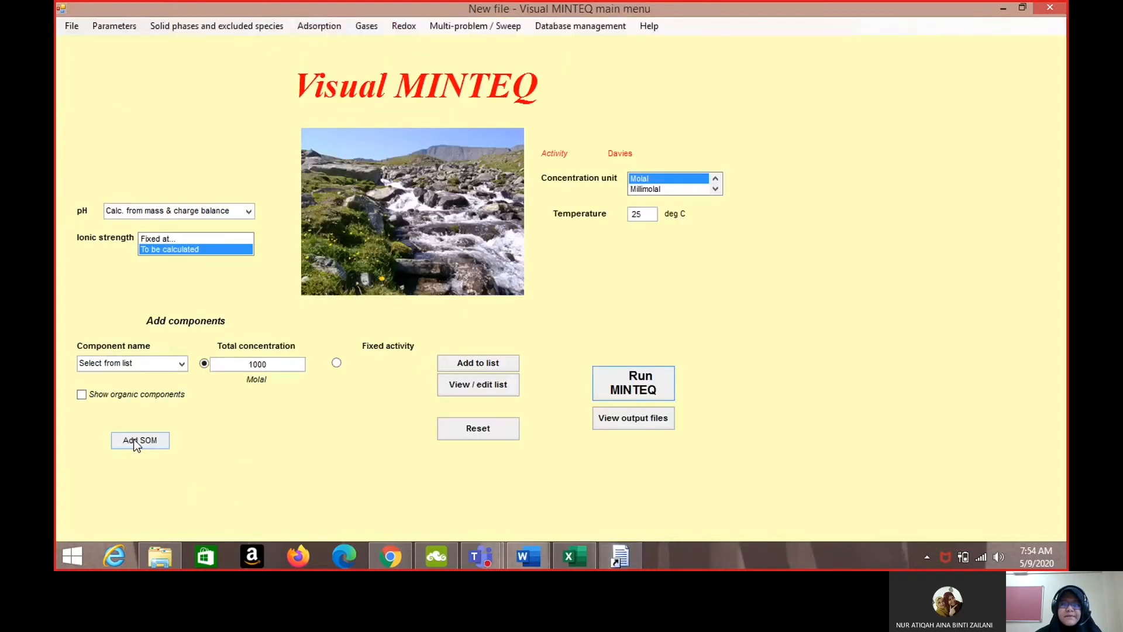
Run the titration and select the problem number, pH and total dissolved Cd+2 columns in the selected sweep results.
{"action": "left_click", "coordinate": [625, 396]}
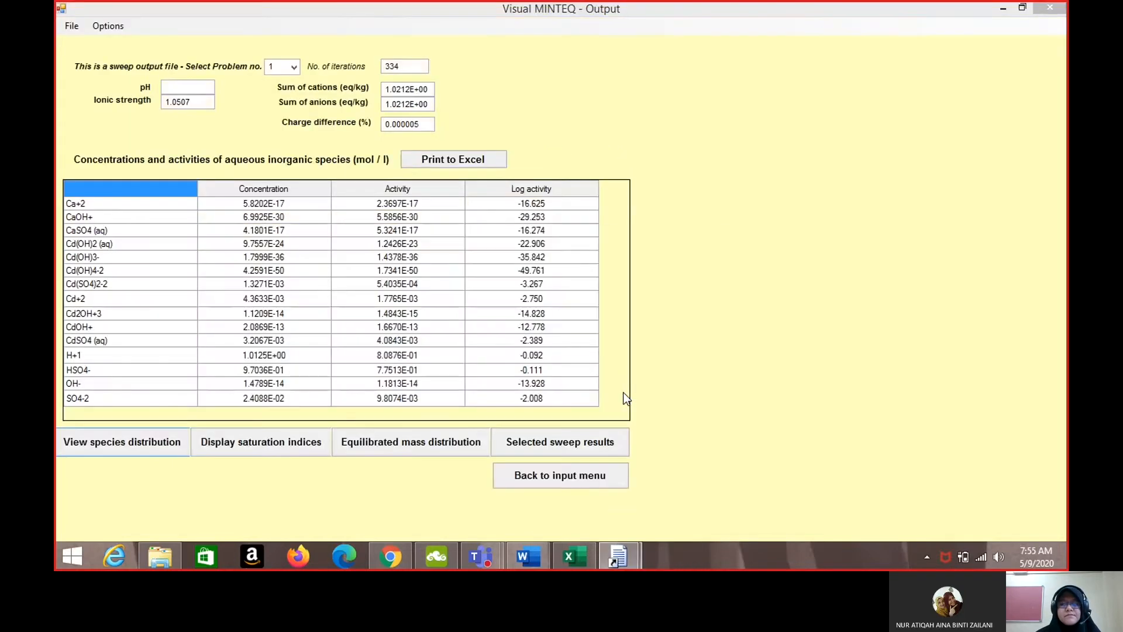
{"action": "key", "text": "Return"}
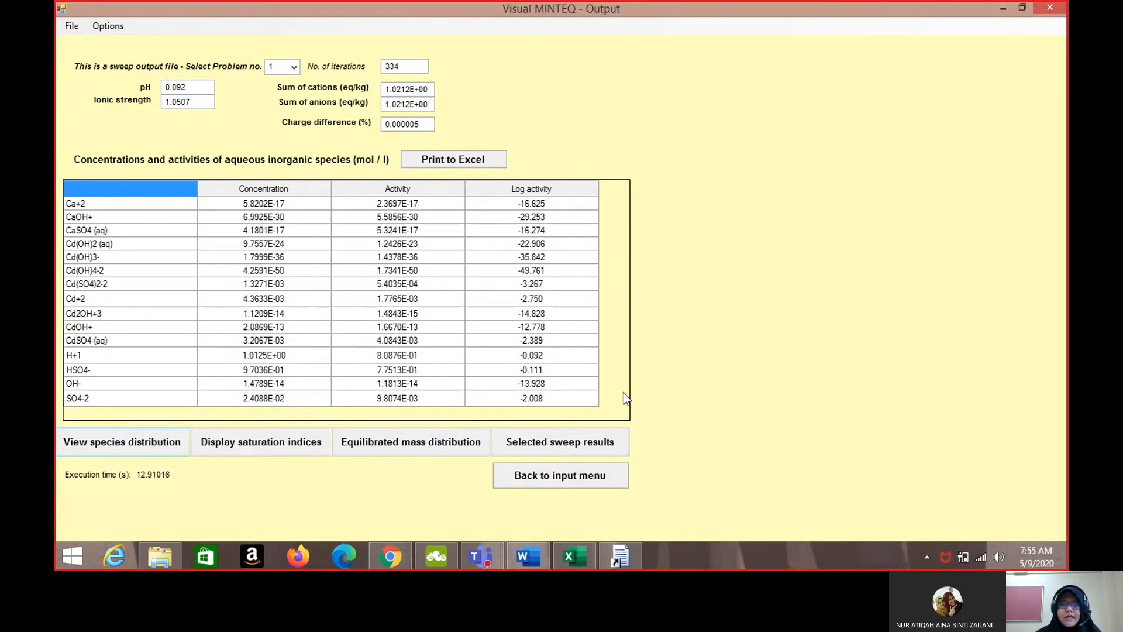
{"action": "left_click", "coordinate": [596, 447]}
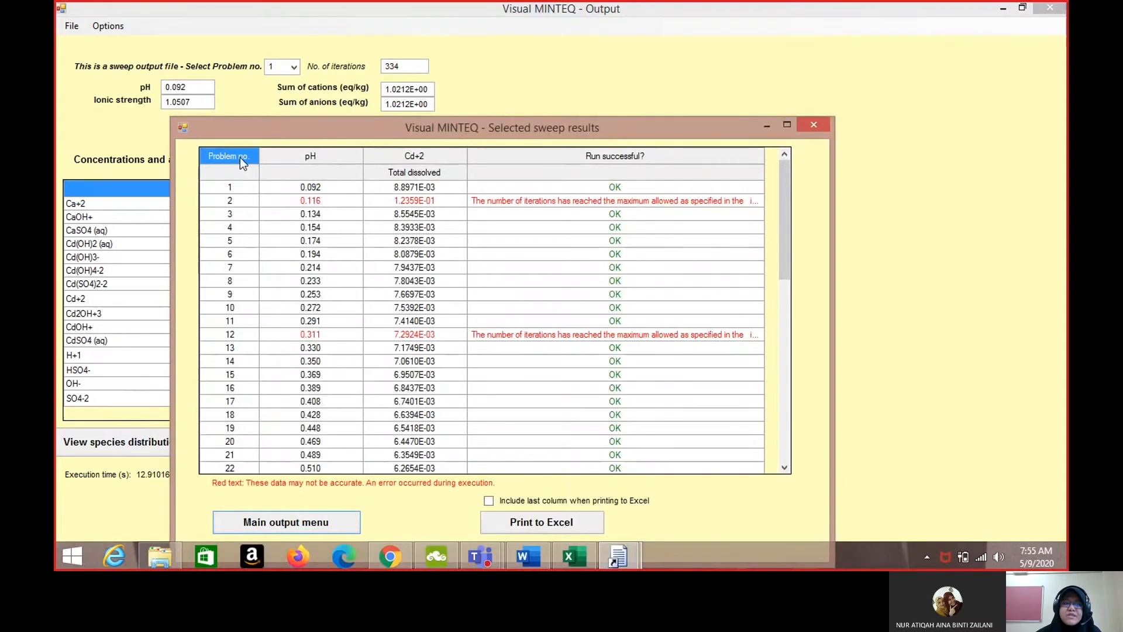
{"action": "left_click_drag", "start_coordinate": [230, 156], "coordinate": [383, 518]}
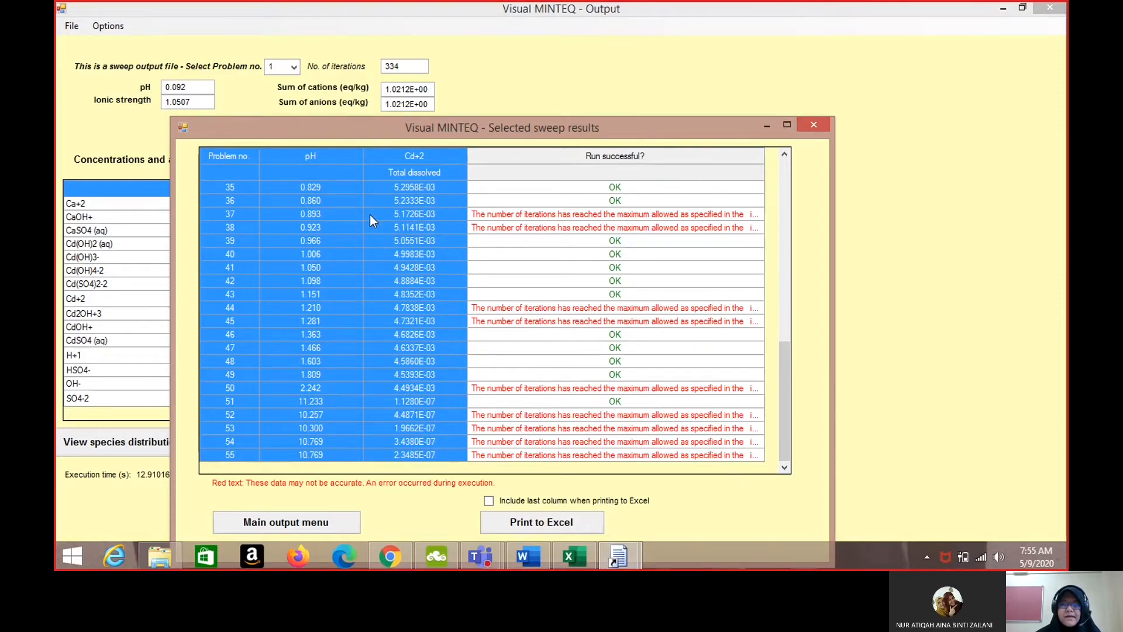
Switch to the LAB REPORT 4 PRECIPITATION workbook in Excel and select the columns holding problem number, pH and total dissolved Cd+2.
{"action": "left_click", "coordinate": [574, 557]}
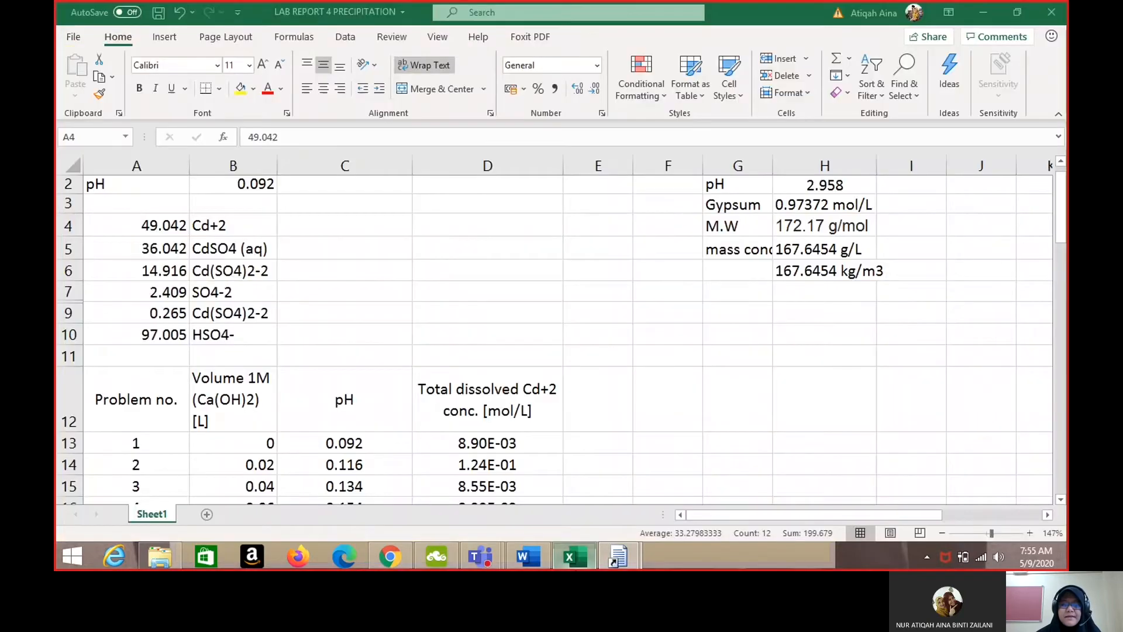
{"action": "scroll", "coordinate": [483, 309], "scroll_direction": "down", "scroll_amount": 2}
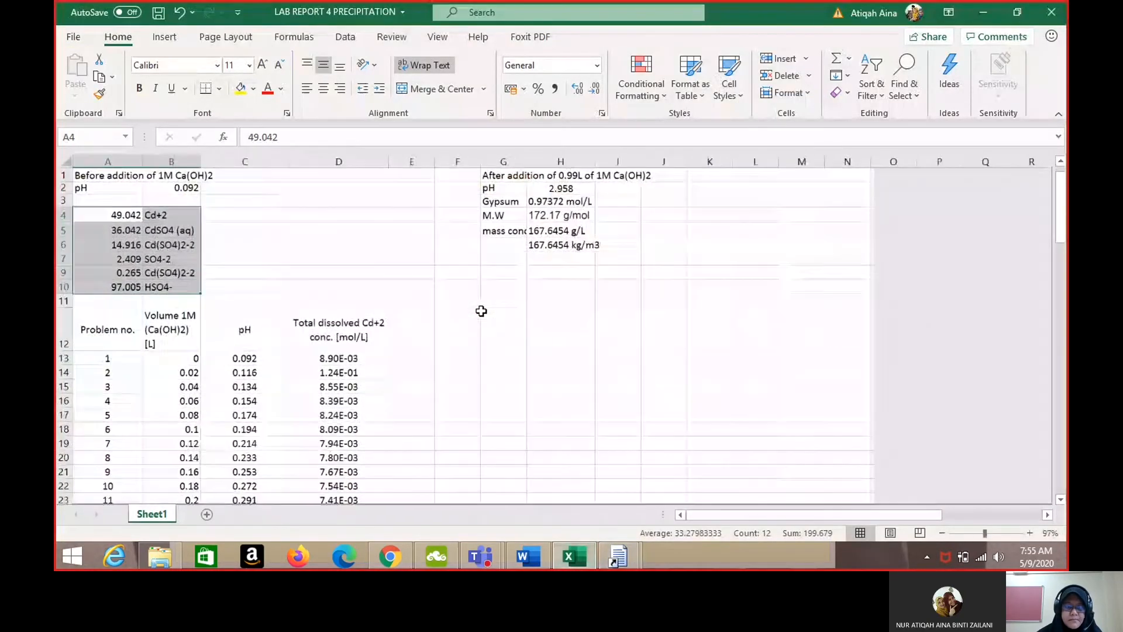
{"action": "scroll", "coordinate": [479, 311], "scroll_direction": "up", "scroll_amount": 4}
{"action": "scroll", "coordinate": [437, 279], "scroll_direction": "left", "scroll_amount": 1}
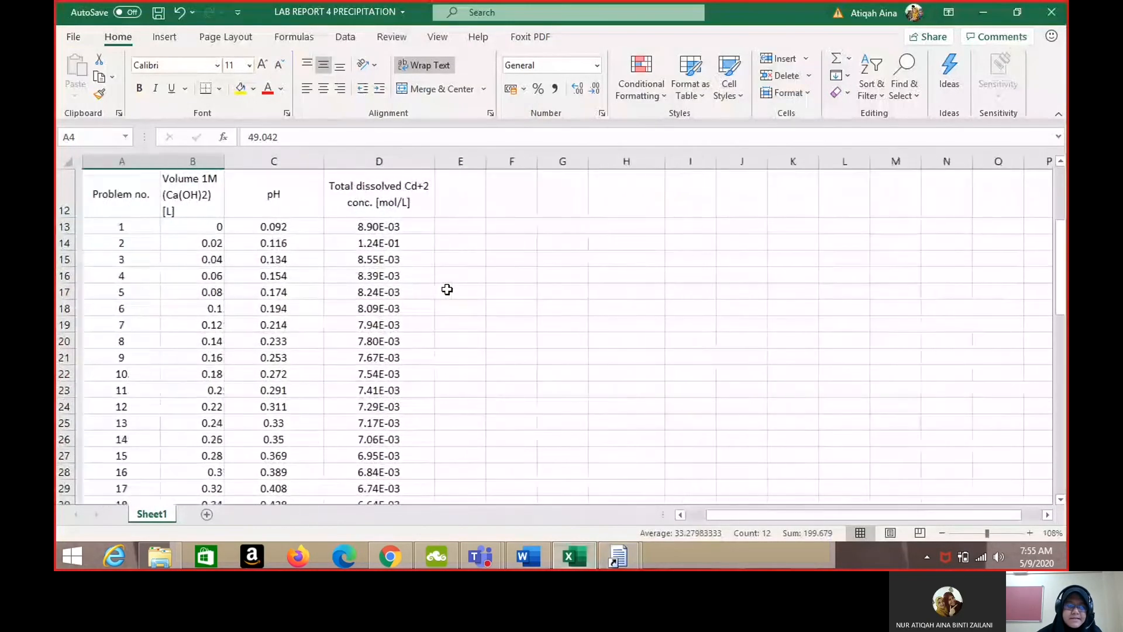
{"action": "scroll", "coordinate": [442, 283], "scroll_direction": "up", "scroll_amount": 2}
{"action": "left_click", "coordinate": [101, 249]}
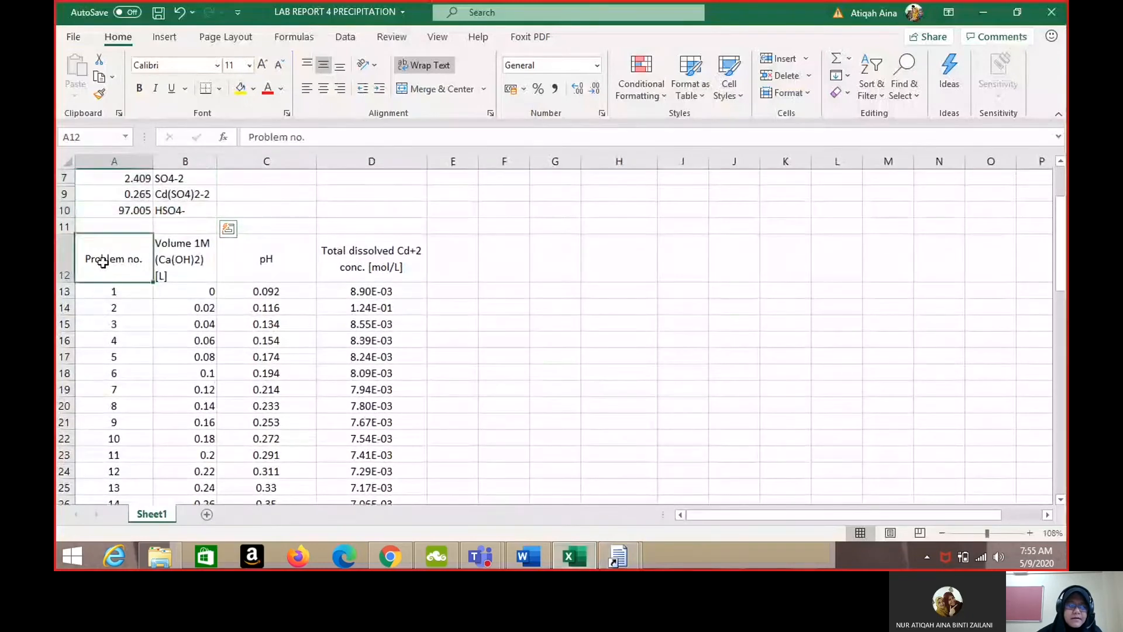
{"action": "left_click", "coordinate": [114, 161]}
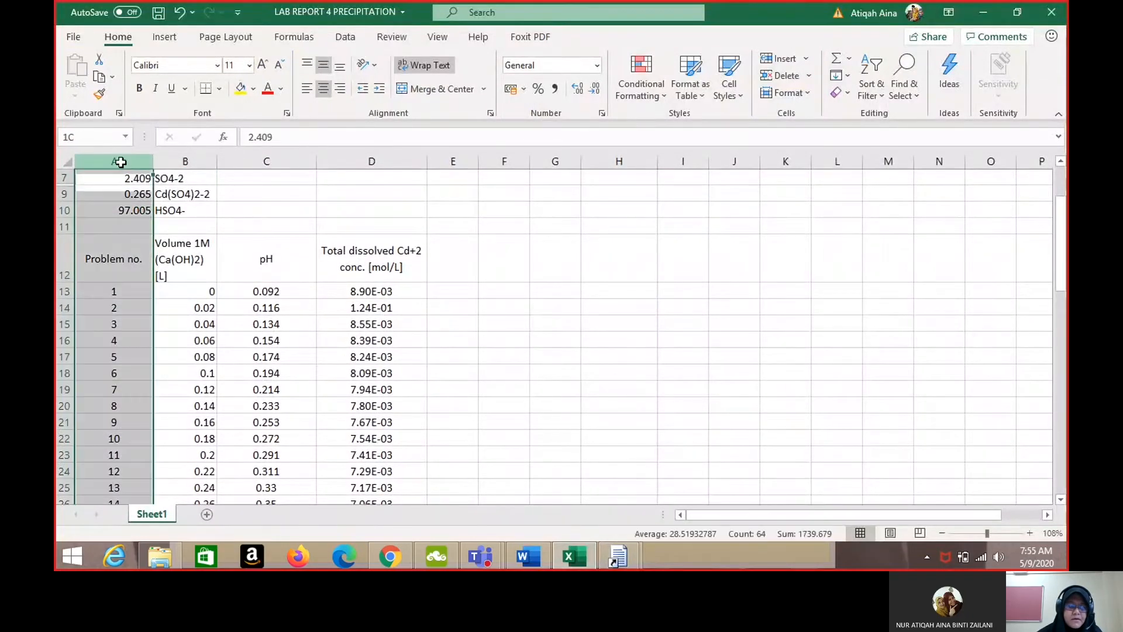
{"action": "left_click", "coordinate": [281, 159], "text": "ctrl"}
{"action": "left_click", "coordinate": [381, 159], "text": "ctrl"}
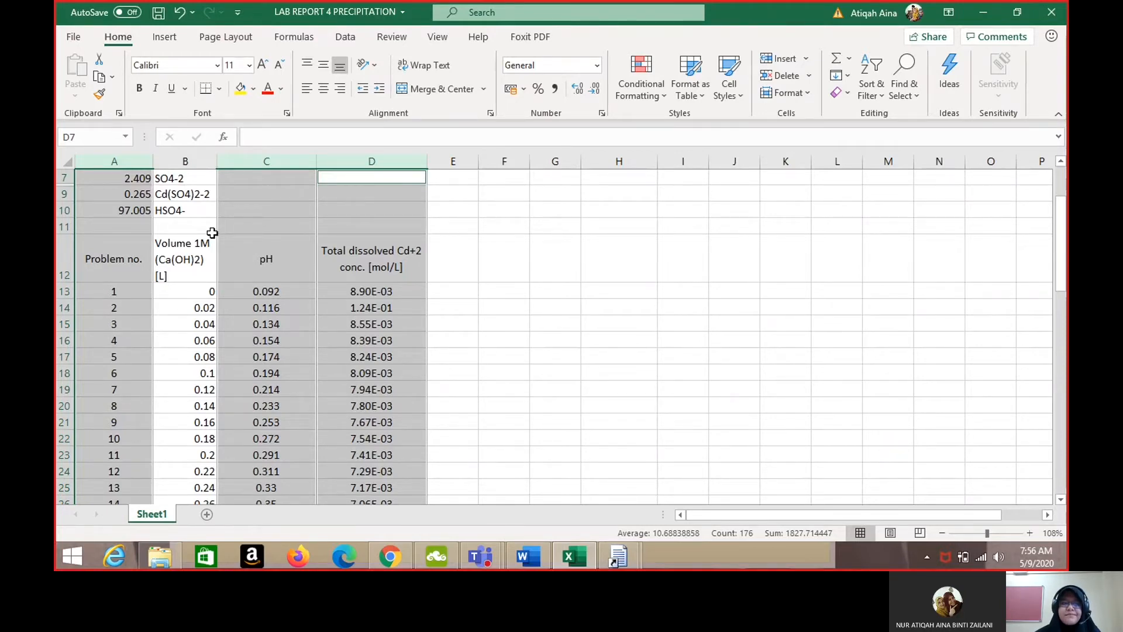
Fill the Volume 1M (Ca(OH)2) column down to problem 55, continuing the series from 0 and 0.02 in B13:B14.
{"action": "left_click", "coordinate": [176, 296]}
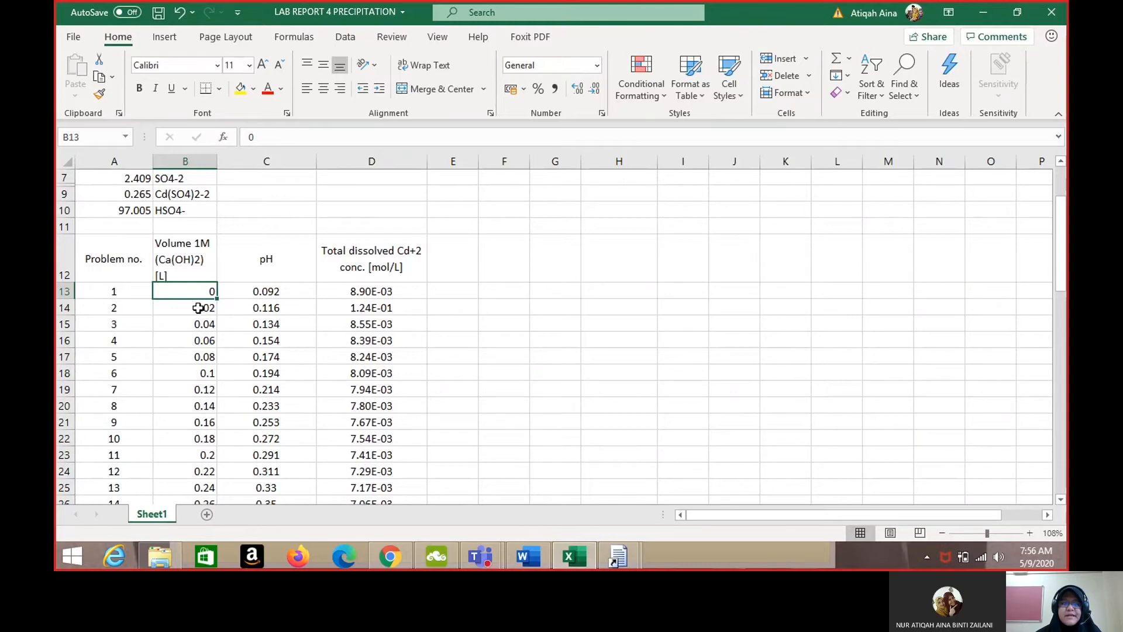
{"action": "left_click", "coordinate": [199, 307]}
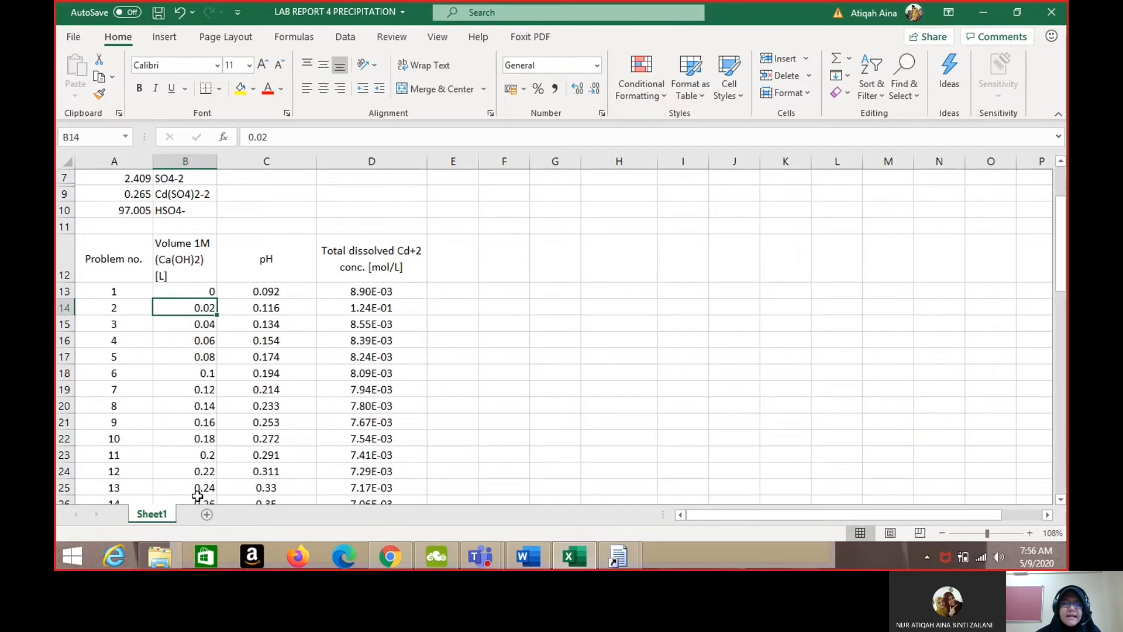
{"action": "left_click", "coordinate": [177, 291]}
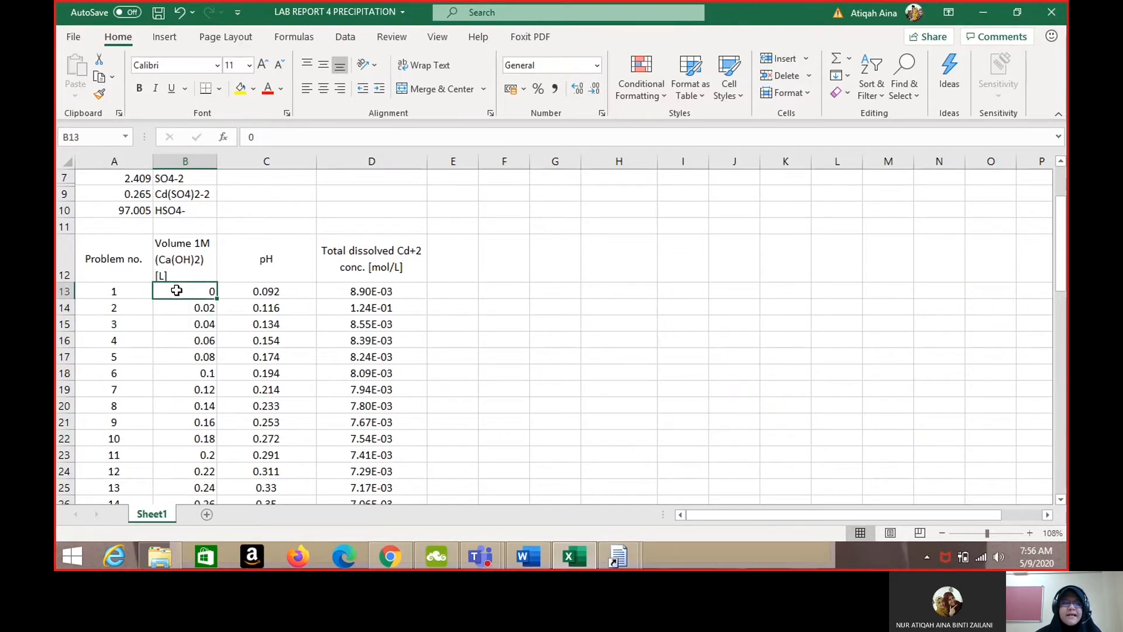
{"action": "left_click_drag", "start_coordinate": [209, 298], "coordinate": [214, 310]}
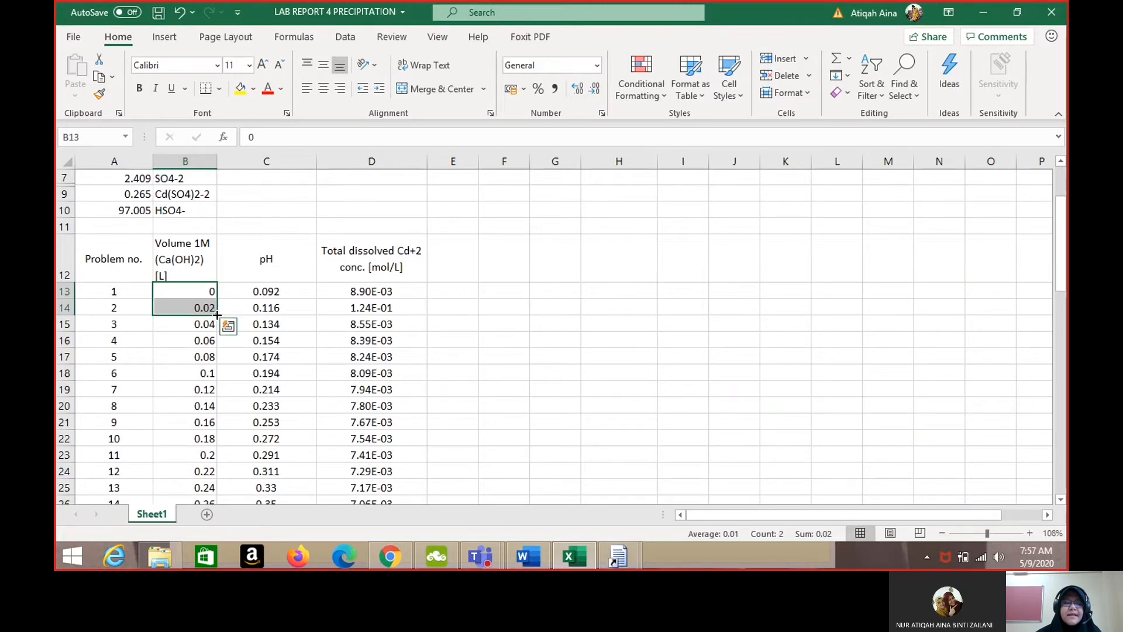
{"action": "double_click", "coordinate": [217, 315]}
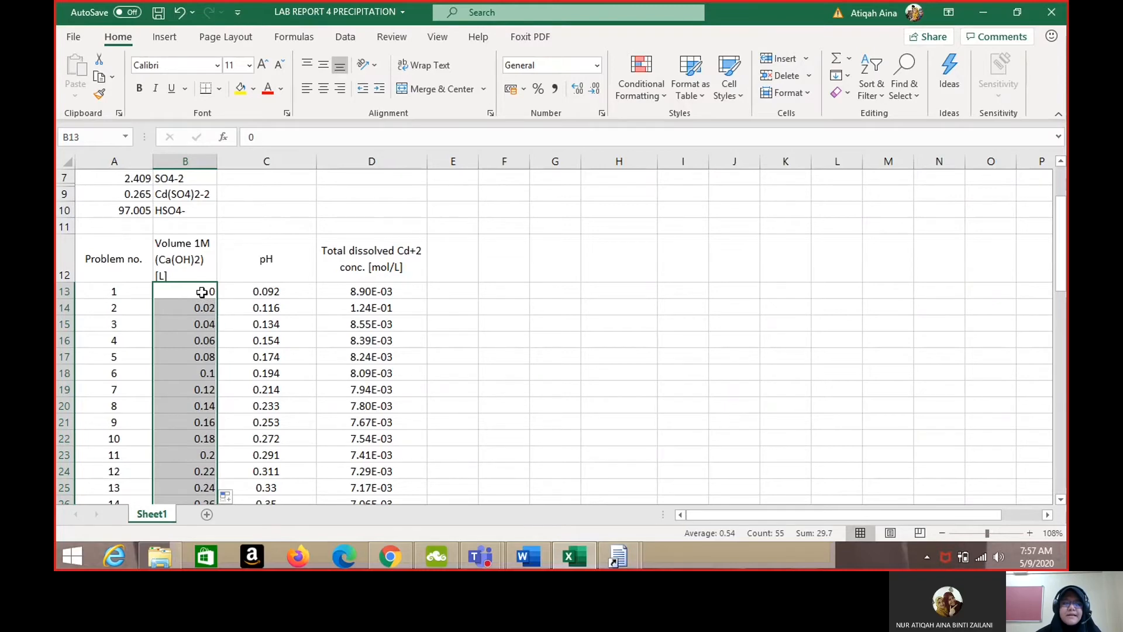
{"action": "scroll", "coordinate": [202, 294], "scroll_direction": "down", "scroll_amount": 2}
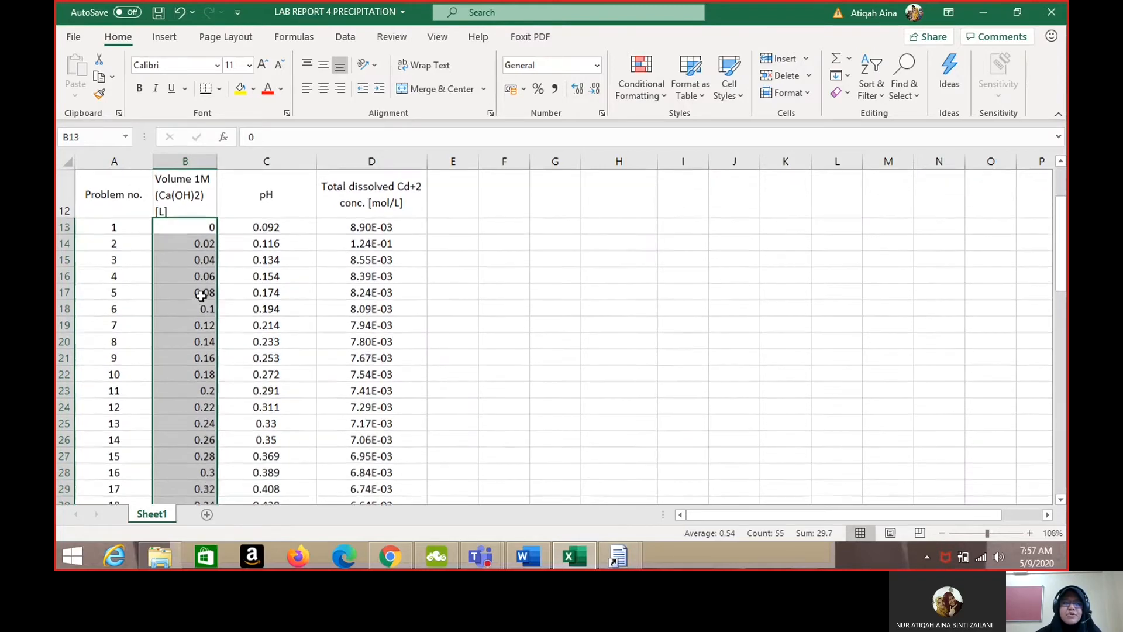
{"action": "scroll", "coordinate": [201, 294], "scroll_direction": "down", "scroll_amount": 14}
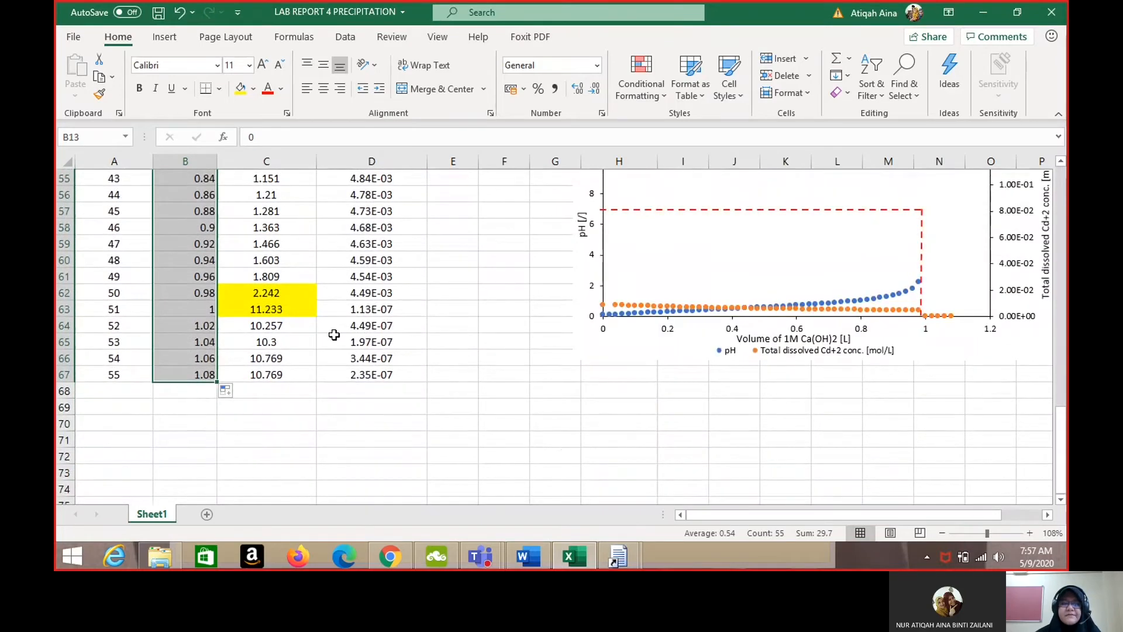
{"action": "scroll", "coordinate": [334, 333], "scroll_direction": "up", "scroll_amount": 15}
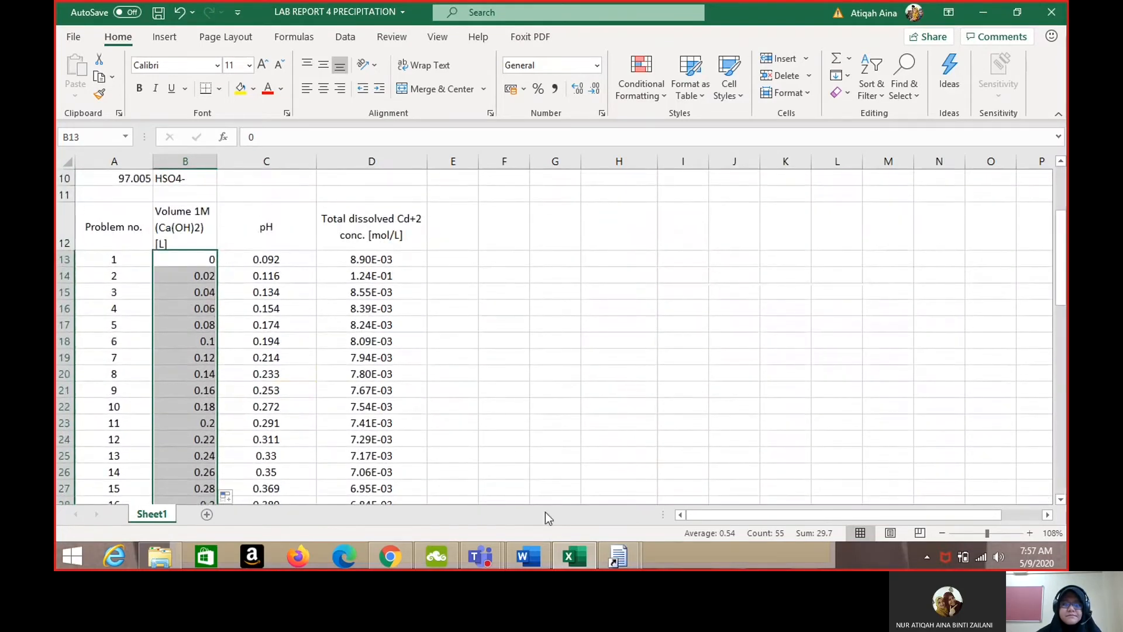
Switch to the course page in Chrome and read task 3 about plotting Ca(OH)2 volume against pH and total dissolved Cd(II).
{"action": "left_click", "coordinate": [392, 557]}
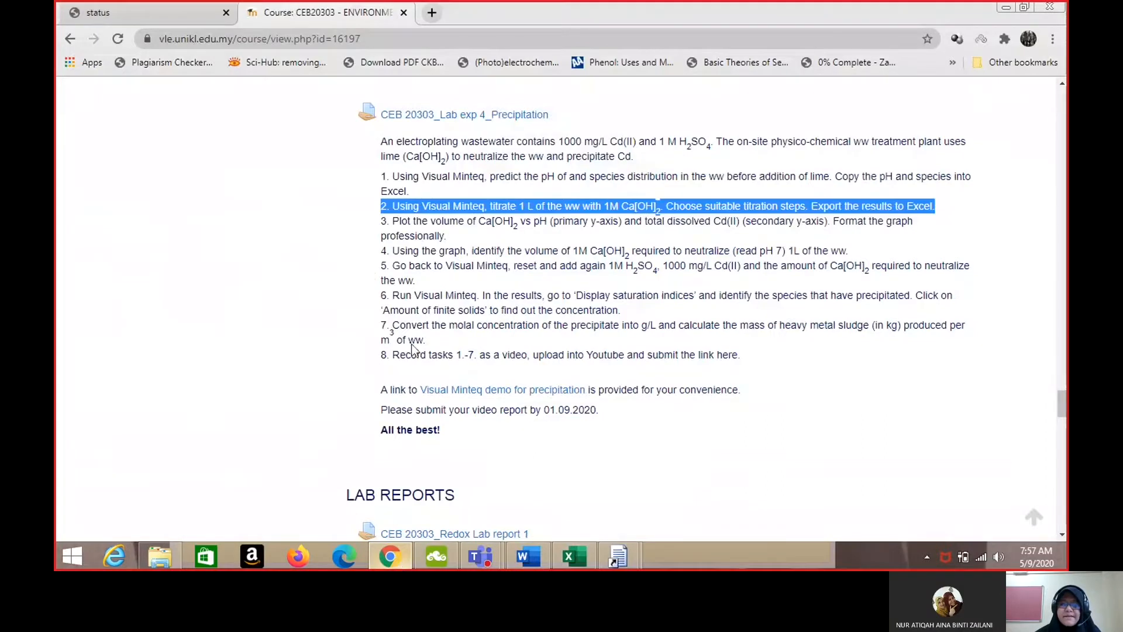
{"action": "left_click", "coordinate": [376, 227]}
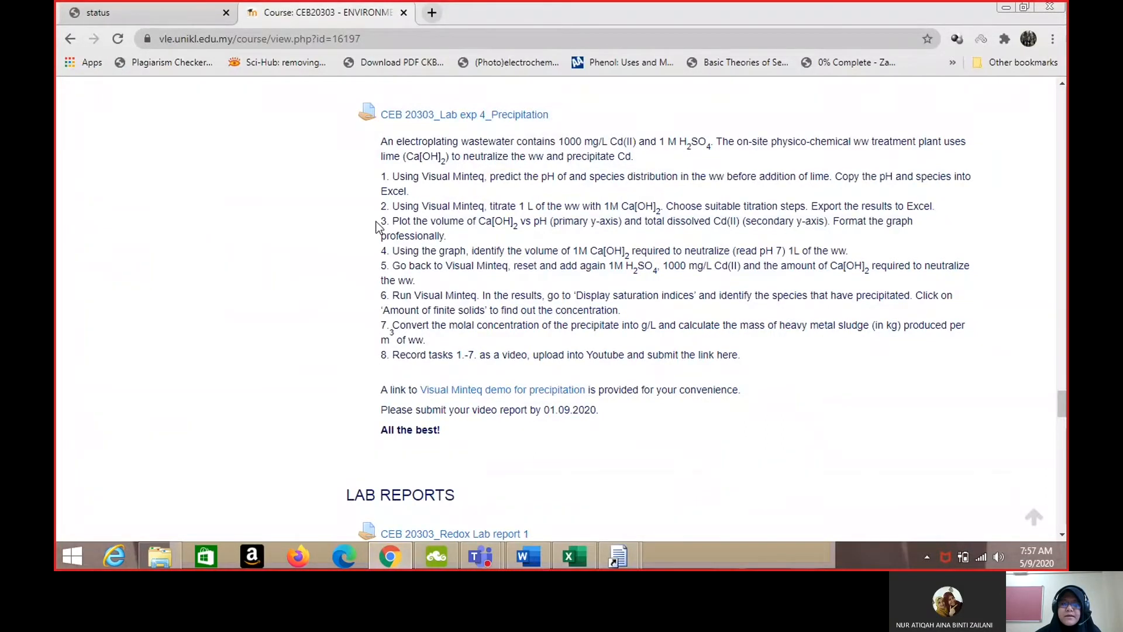
{"action": "left_click_drag", "start_coordinate": [377, 225], "coordinate": [457, 237]}
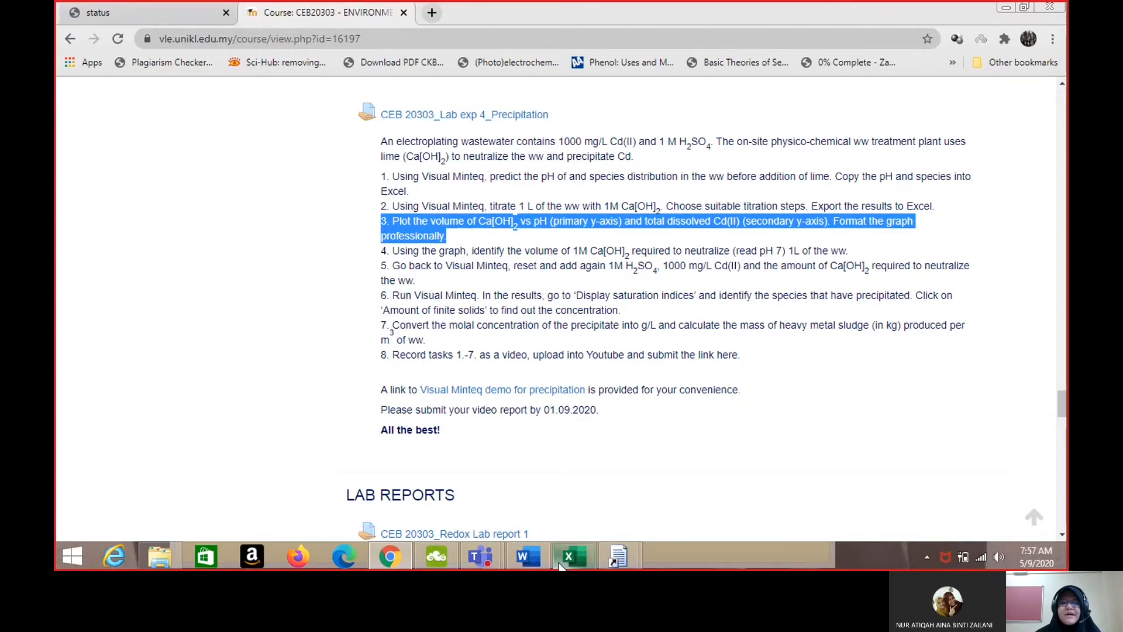
Return to the Excel workbook and examine the existing chart of pH and total dissolved Cd+2 against Ca(OH)2 volume.
{"action": "left_click", "coordinate": [559, 566]}
{"action": "scroll", "coordinate": [479, 386], "scroll_direction": "right", "scroll_amount": 7}
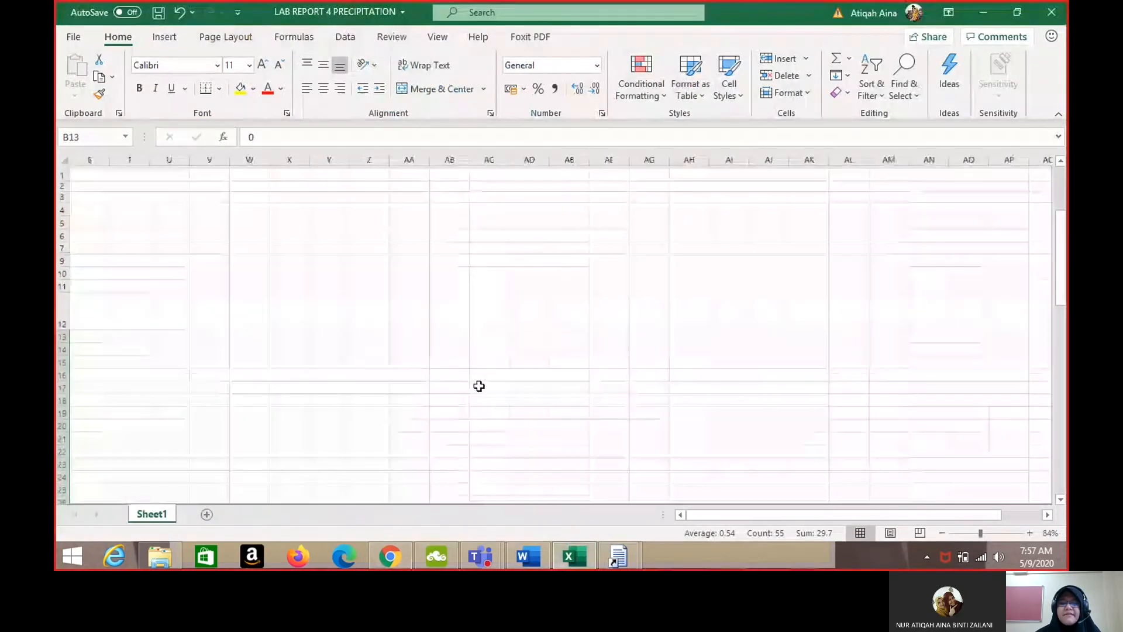
{"action": "scroll", "coordinate": [479, 386], "scroll_direction": "down", "scroll_amount": 4}
{"action": "scroll", "coordinate": [479, 386], "scroll_direction": "down", "scroll_amount": 2}
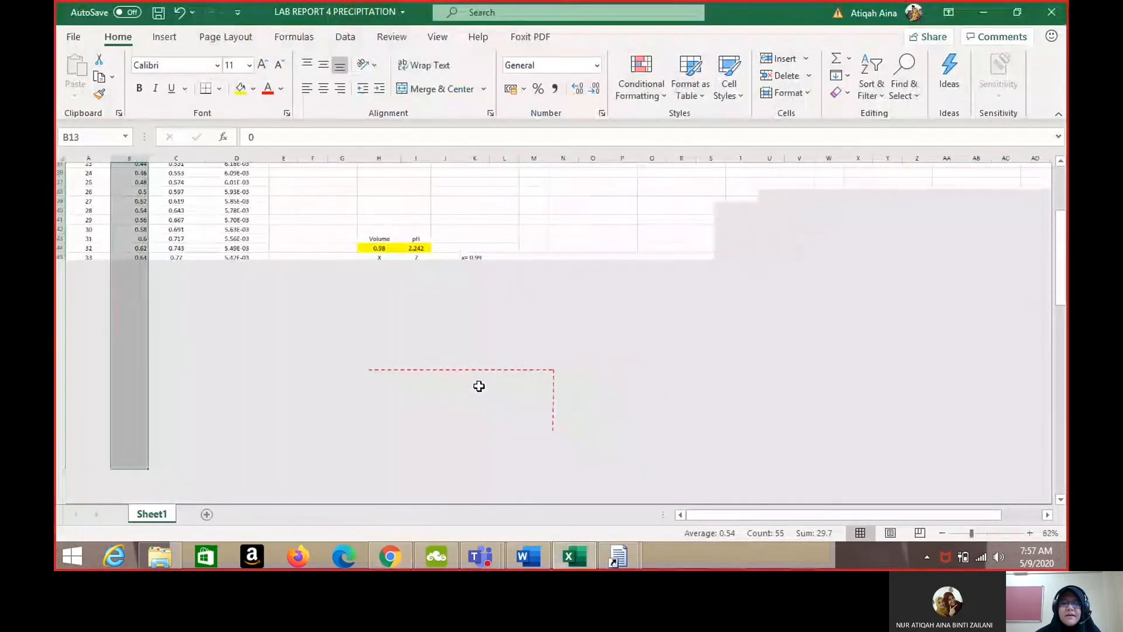
{"action": "scroll", "coordinate": [479, 386], "scroll_direction": "down", "scroll_amount": 1}
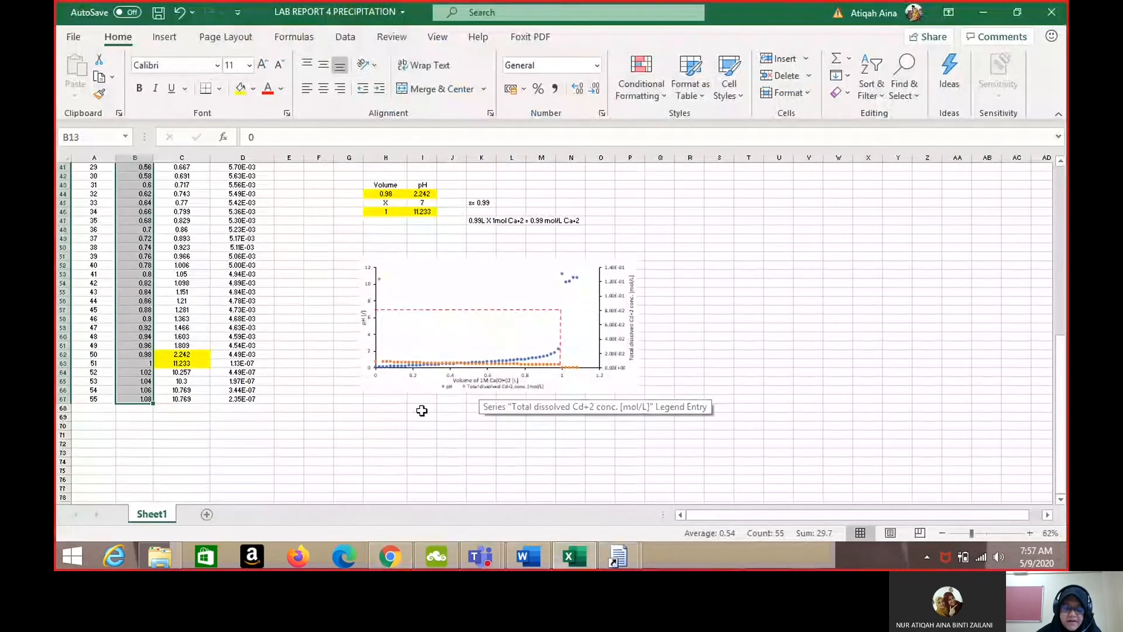
{"action": "left_click", "coordinate": [421, 412]}
{"action": "scroll", "coordinate": [422, 413], "scroll_direction": "up", "scroll_amount": 4}
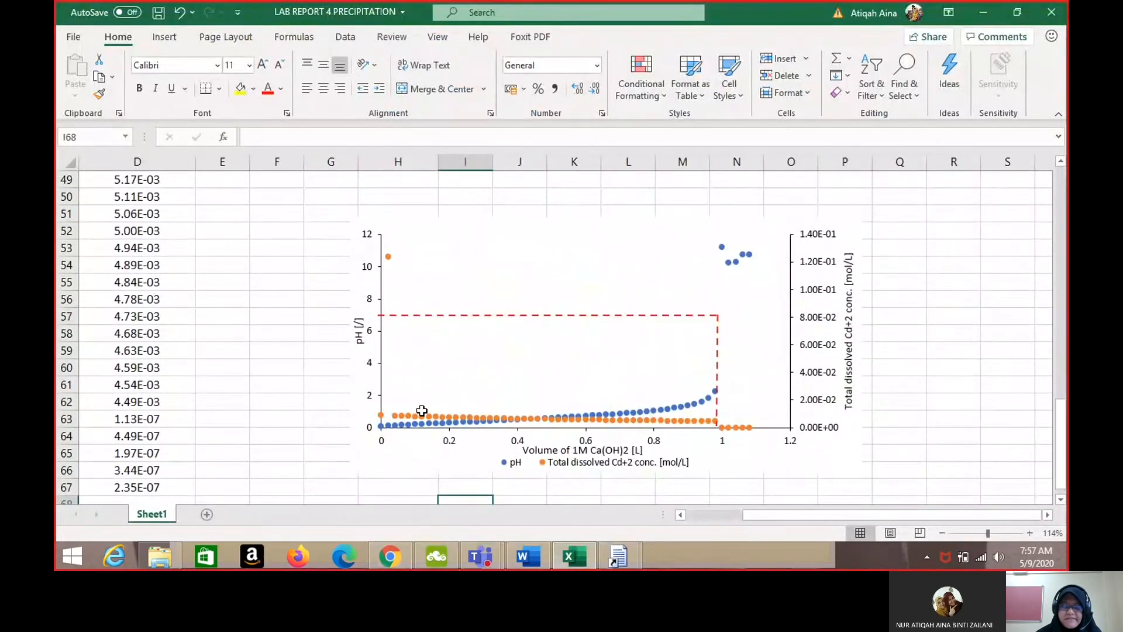
Insert a plain scatter chart from the volume, pH and total dissolved Cd+2 columns, starting at the headers in B12:D12.
{"action": "scroll", "coordinate": [422, 410], "scroll_direction": "up", "scroll_amount": 1}
{"action": "scroll", "coordinate": [421, 412], "scroll_direction": "up", "scroll_amount": 15}
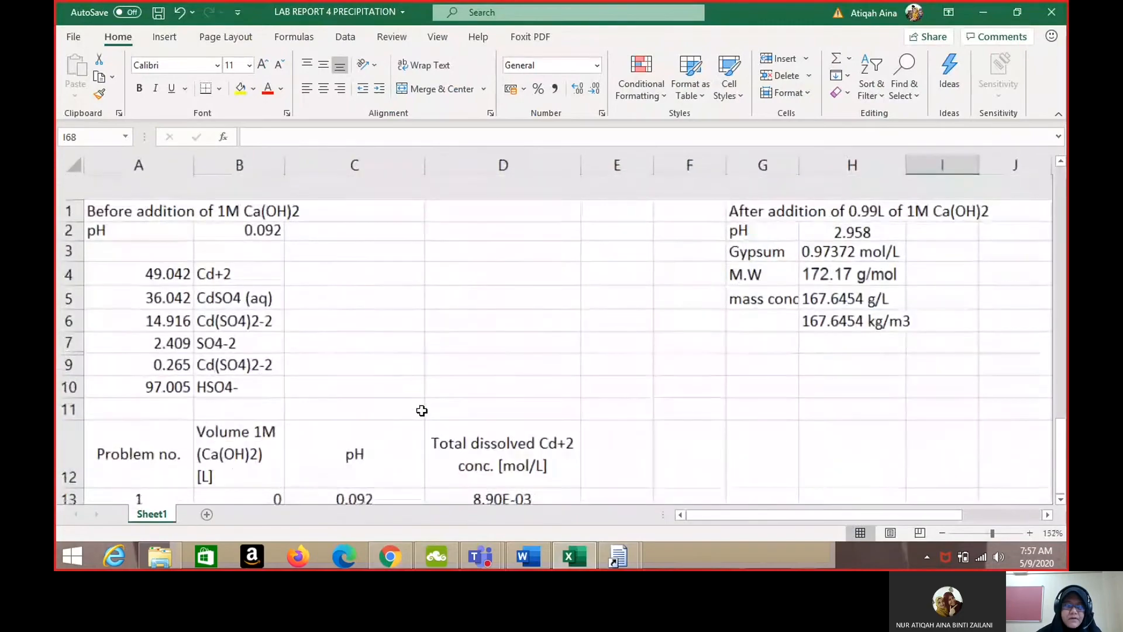
{"action": "scroll", "coordinate": [422, 410], "scroll_direction": "down", "scroll_amount": 3}
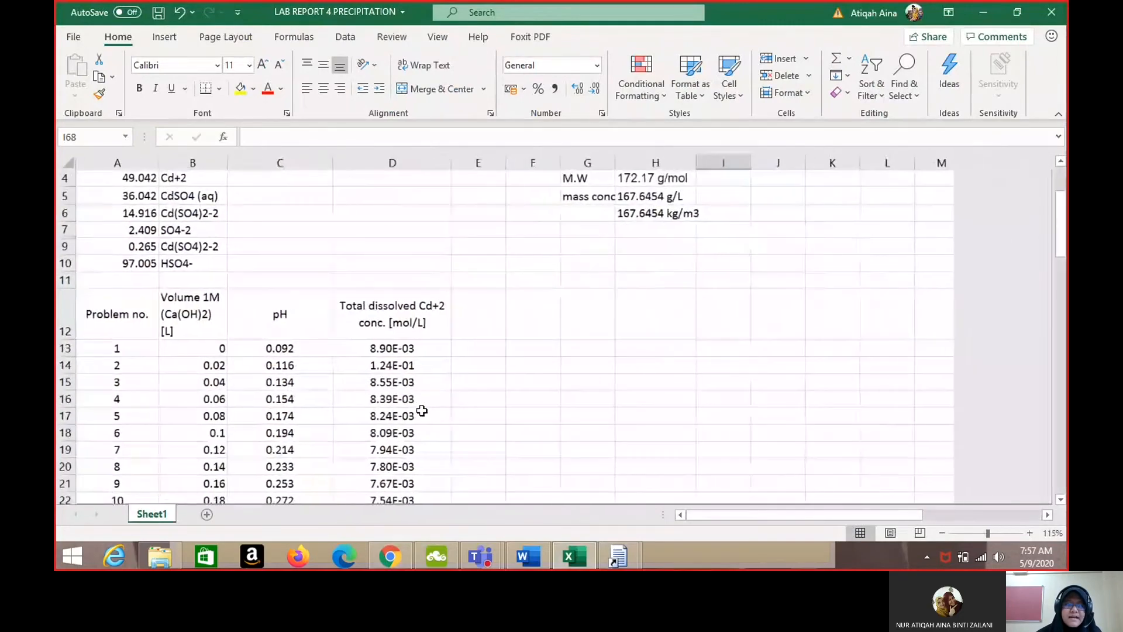
{"action": "left_click_drag", "start_coordinate": [183, 300], "coordinate": [386, 195]}
{"action": "scroll", "coordinate": [386, 196], "scroll_direction": "up", "scroll_amount": 8}
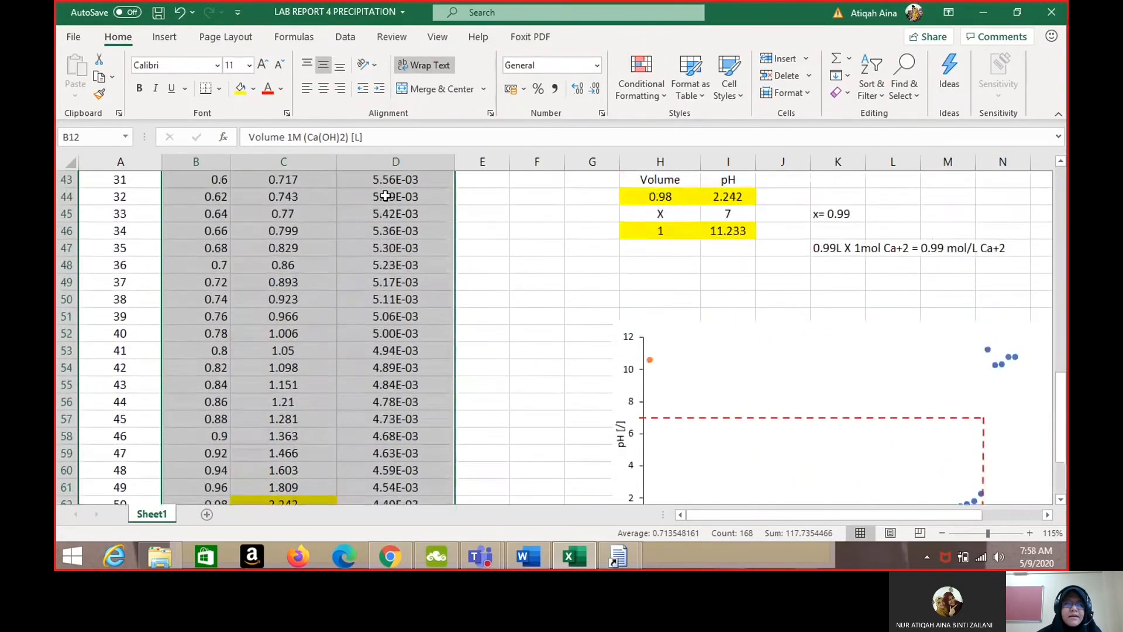
{"action": "left_click", "coordinate": [164, 37]}
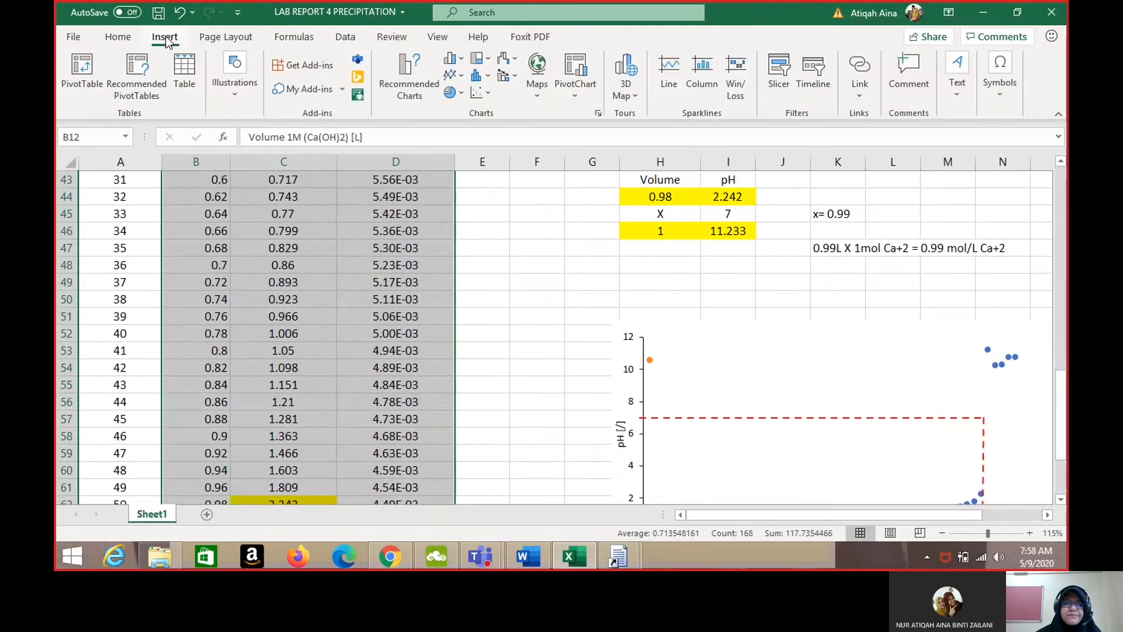
{"action": "left_click", "coordinate": [482, 93]}
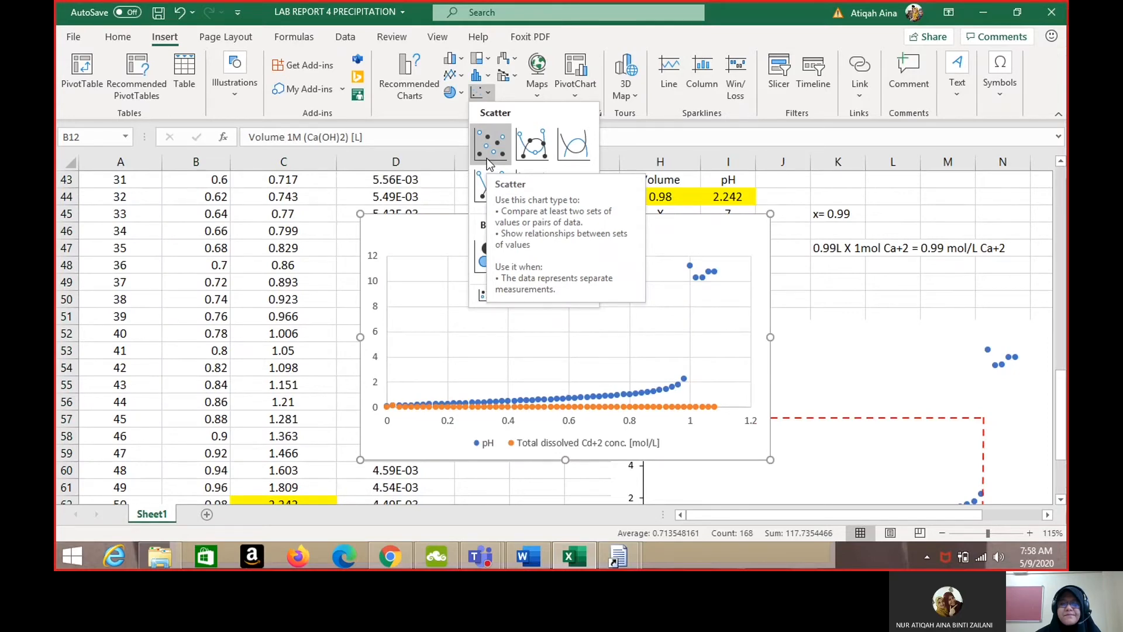
{"action": "left_click", "coordinate": [489, 146]}
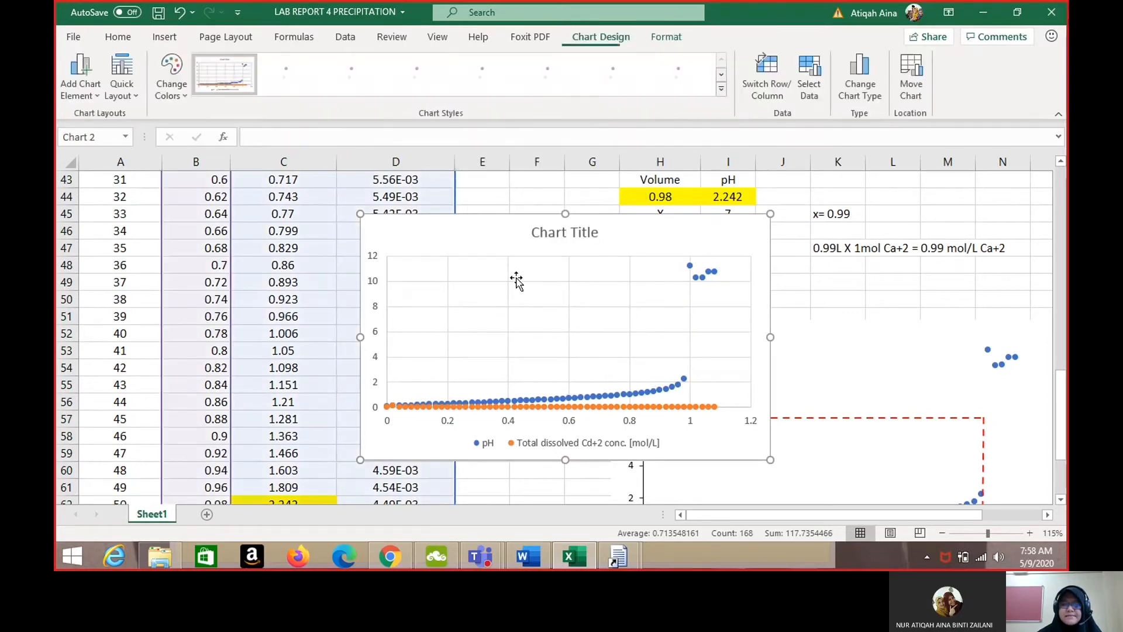
Move the new scatter chart clear of the existing chart, onto the empty cells from about O28 to V42.
{"action": "scroll", "coordinate": [515, 276], "scroll_direction": "right", "scroll_amount": 5}
{"action": "scroll", "coordinate": [516, 280], "scroll_direction": "right", "scroll_amount": 2}
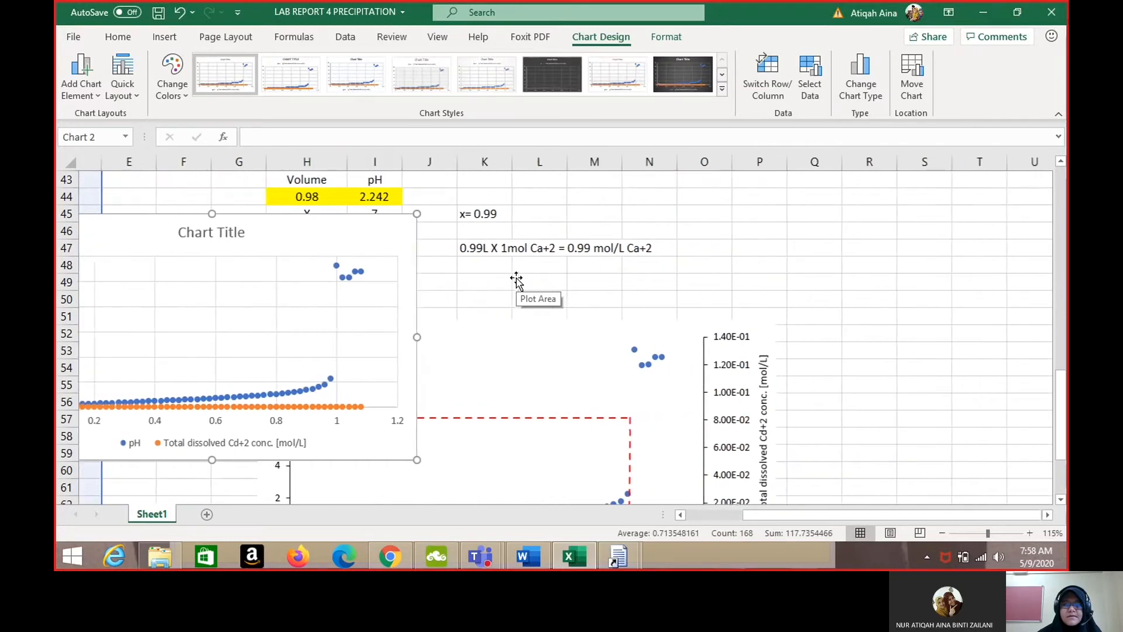
{"action": "scroll", "coordinate": [515, 283], "scroll_direction": "up", "scroll_amount": 2}
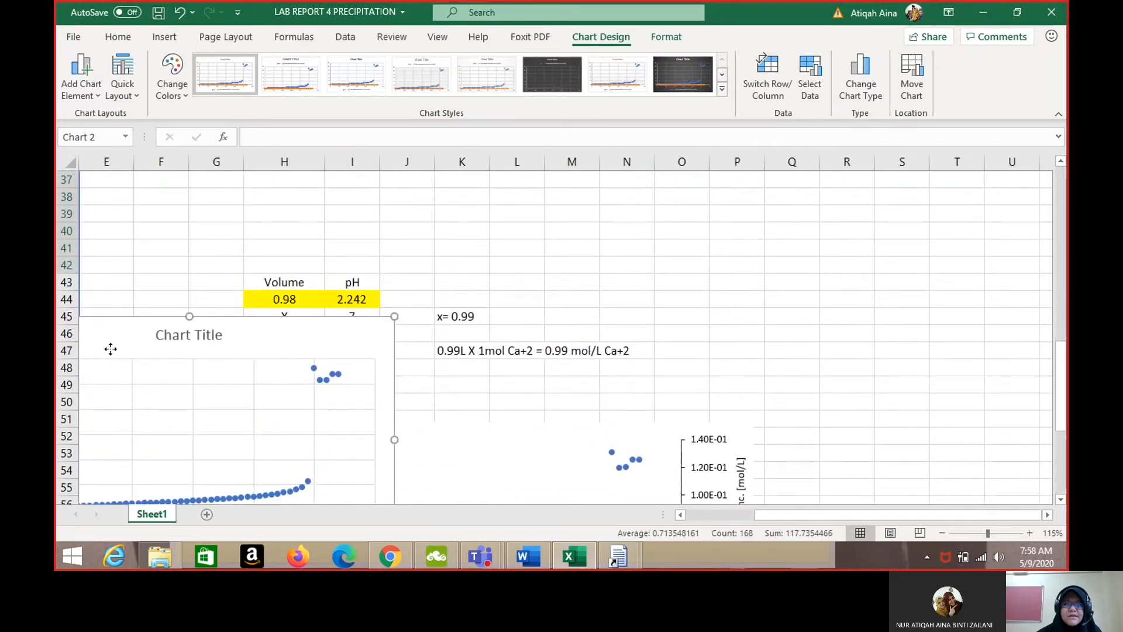
{"action": "left_click_drag", "start_coordinate": [111, 351], "coordinate": [845, 217]}
{"action": "scroll", "coordinate": [844, 218], "scroll_direction": "down", "scroll_amount": 4}
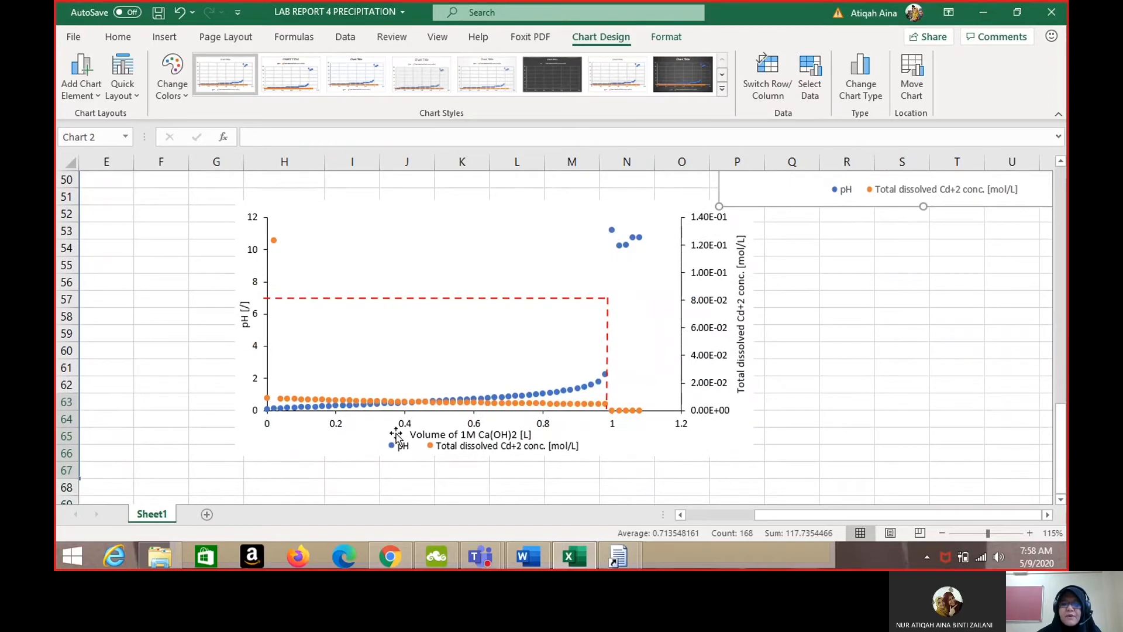
{"action": "scroll", "coordinate": [903, 399], "scroll_direction": "up", "scroll_amount": 5}
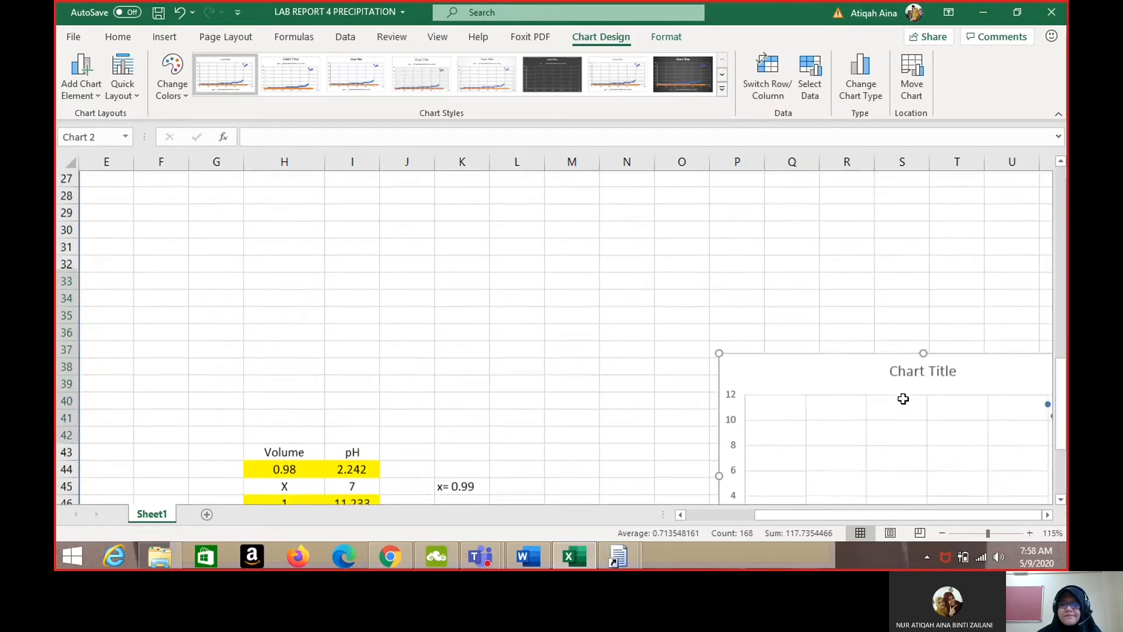
{"action": "scroll", "coordinate": [901, 397], "scroll_direction": "right", "scroll_amount": 4}
{"action": "left_click_drag", "start_coordinate": [743, 382], "coordinate": [710, 219]}
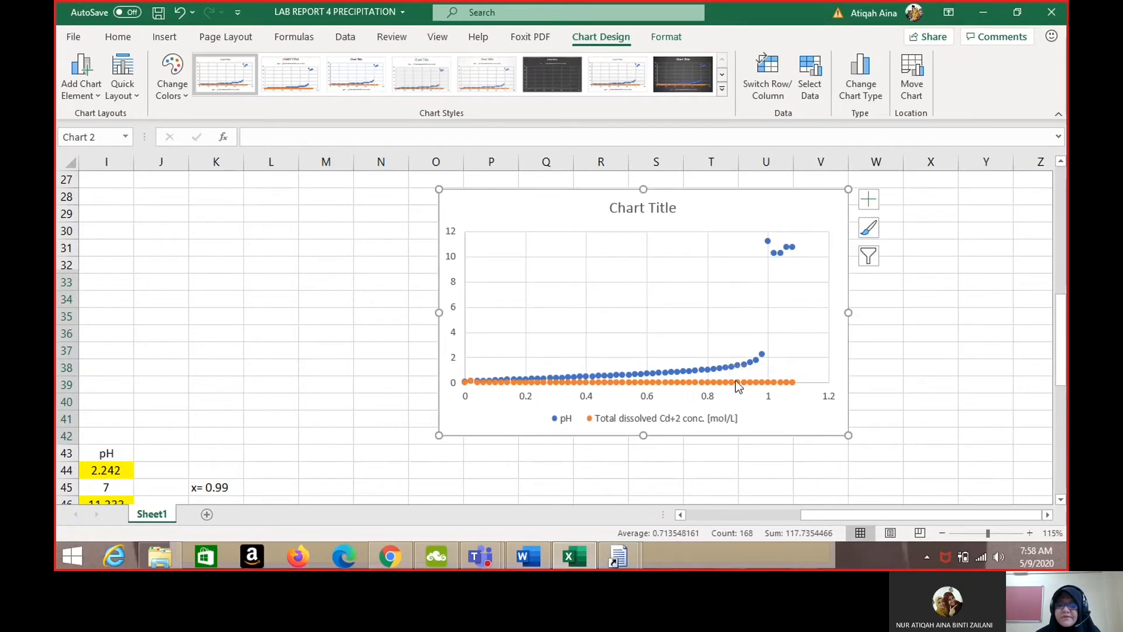
Plot the total dissolved Cd+2 conc. series of the new chart on the secondary axis.
{"action": "mouse_move", "coordinate": [732, 380]}
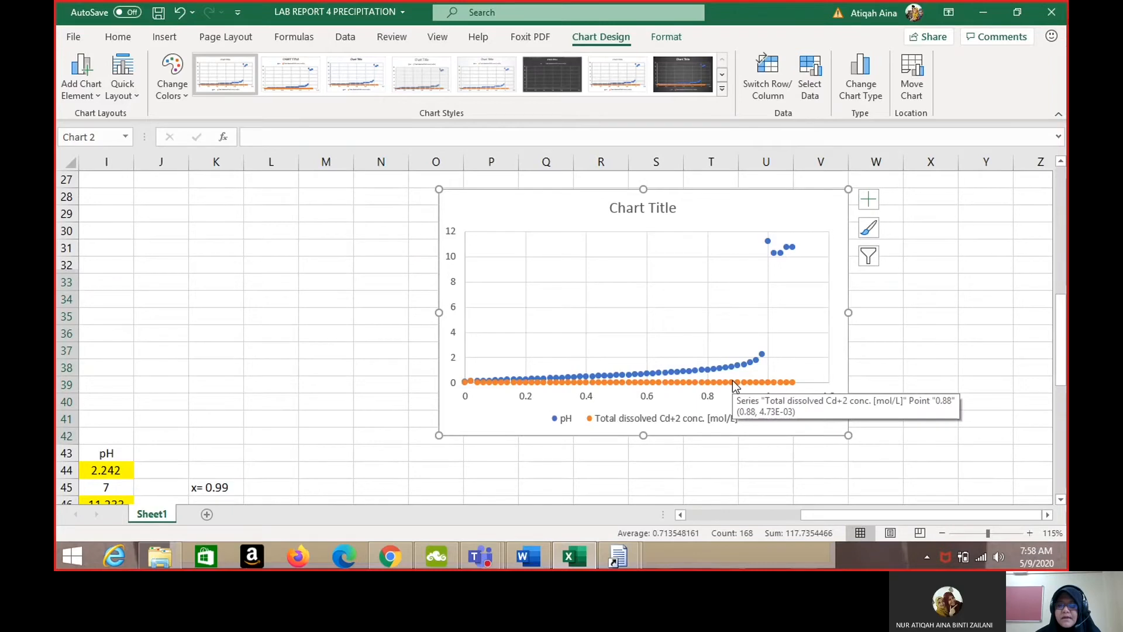
{"action": "left_click", "coordinate": [732, 380]}
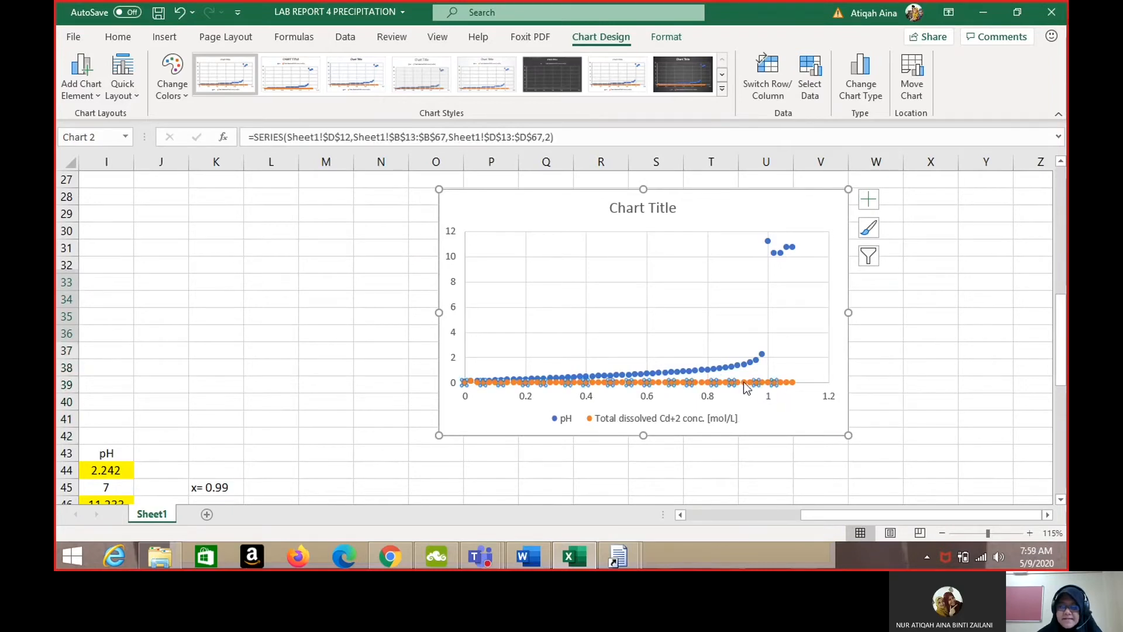
{"action": "right_click", "coordinate": [744, 385]}
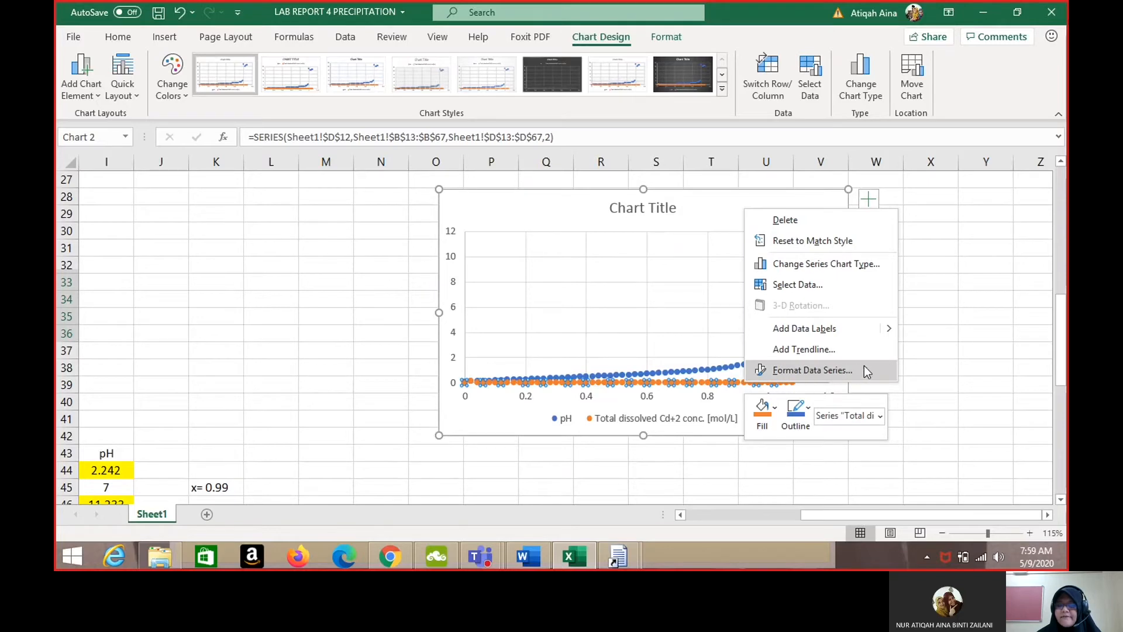
{"action": "left_click", "coordinate": [812, 370]}
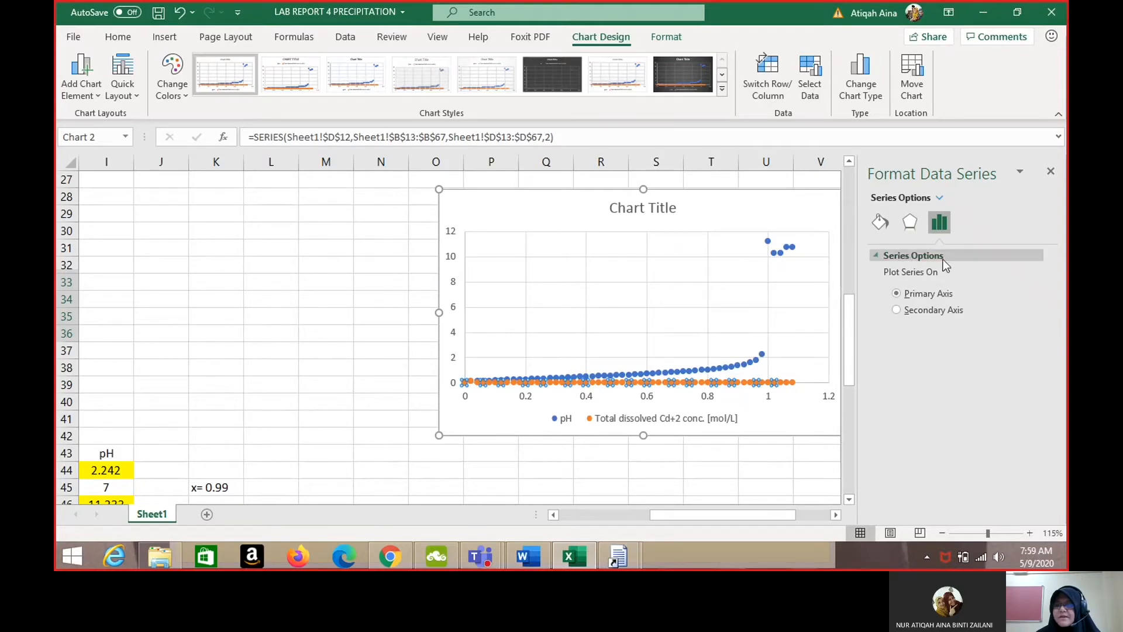
{"action": "left_click", "coordinate": [902, 311]}
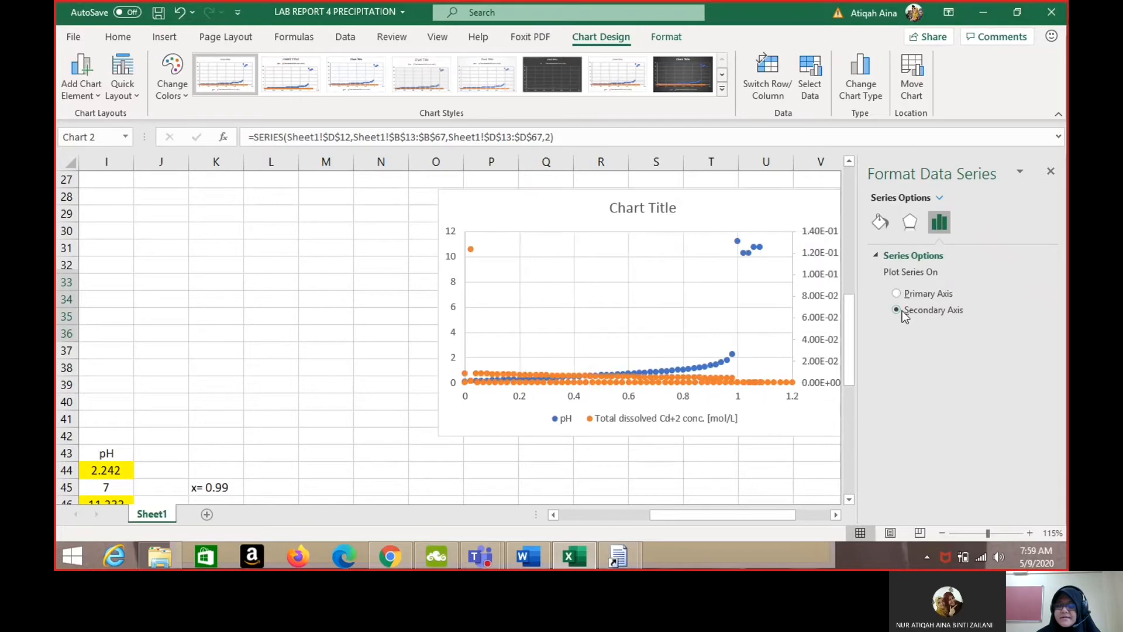
{"action": "left_click", "coordinate": [759, 474]}
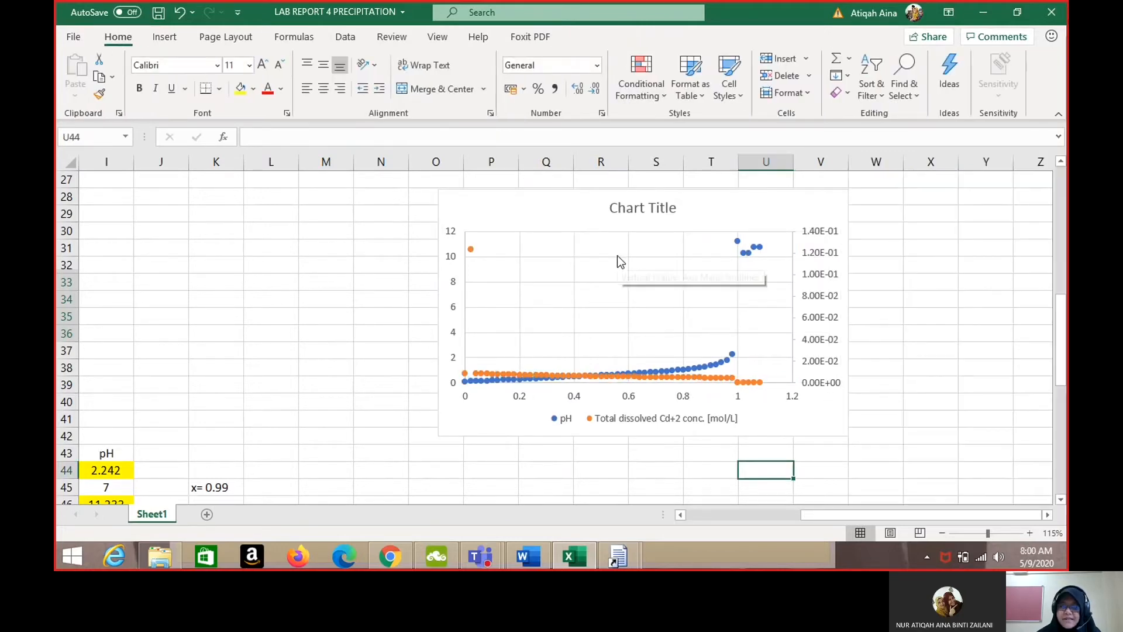
Delete the horizontal and vertical gridlines from the new scatter chart.
{"action": "left_click", "coordinate": [618, 258]}
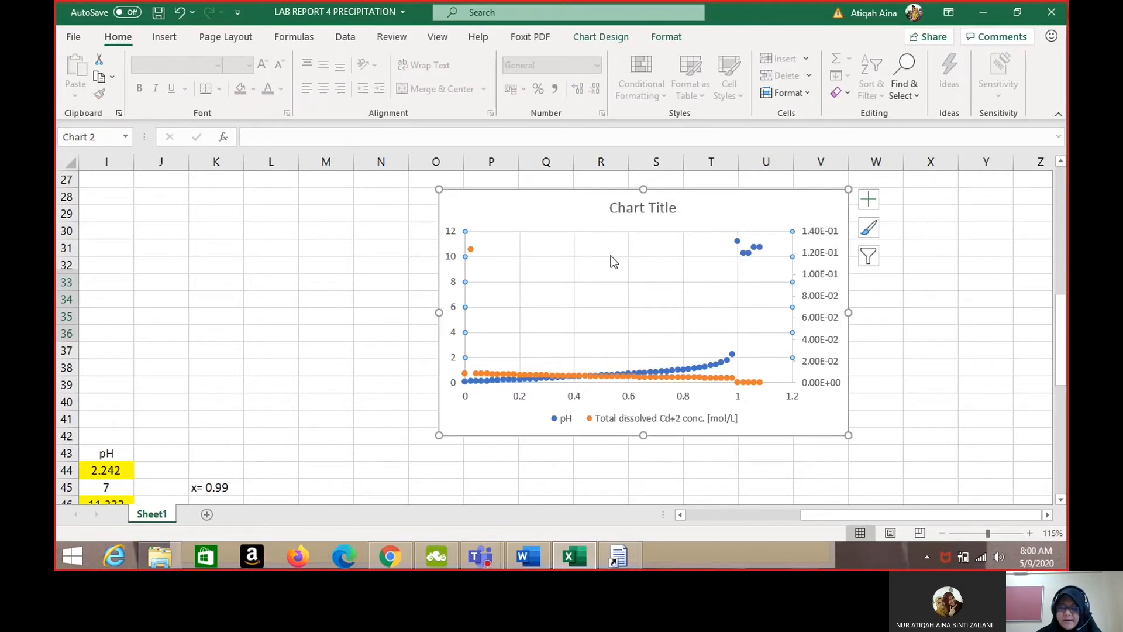
{"action": "key", "text": "Delete"}
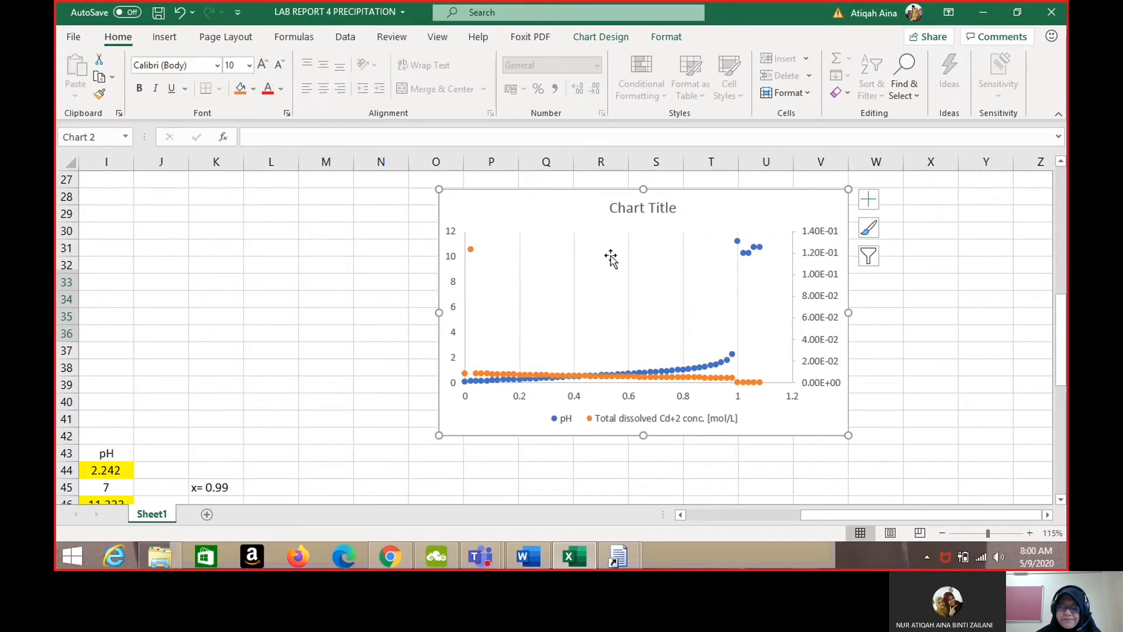
{"action": "left_click", "coordinate": [576, 262]}
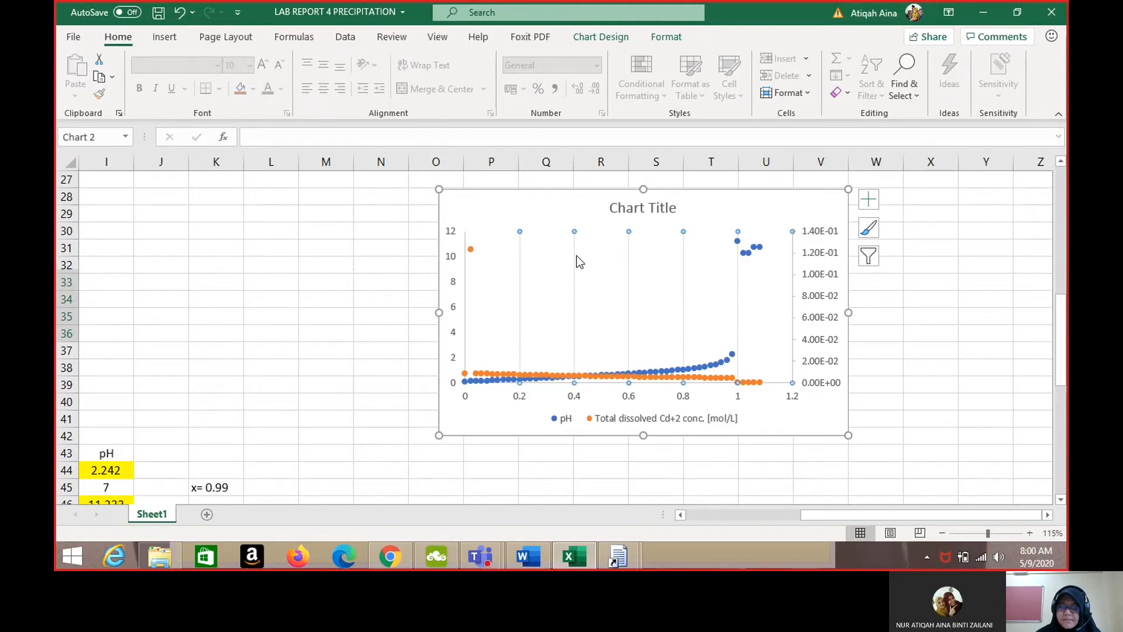
{"action": "key", "text": "Delete"}
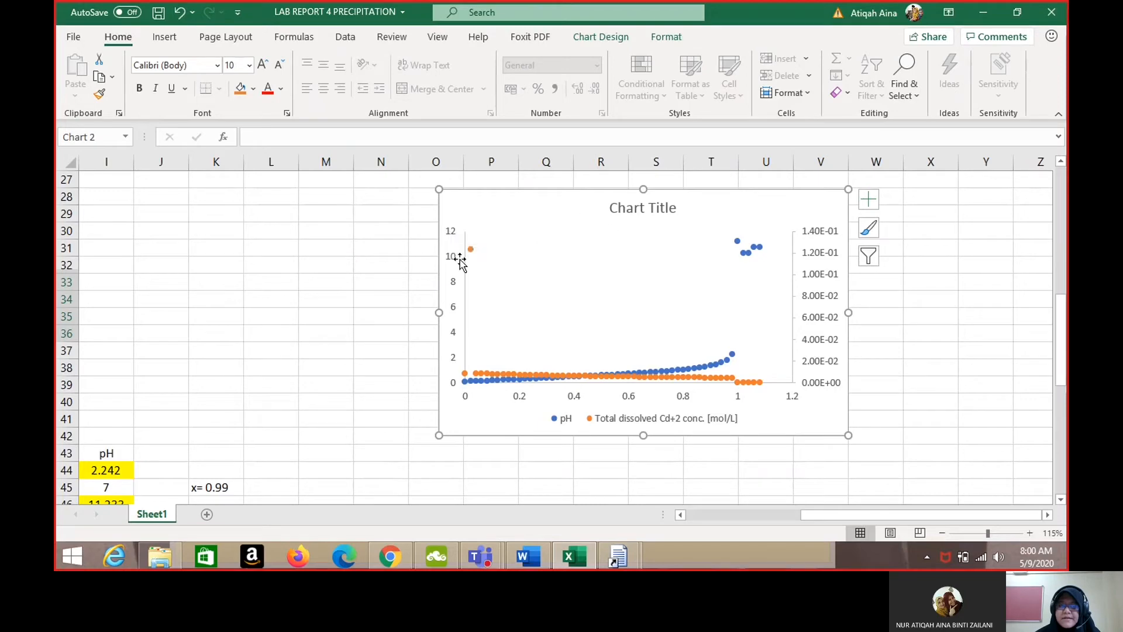
Colour the number labels of the secondary vertical, primary vertical and horizontal axes black.
{"action": "left_click", "coordinate": [817, 235]}
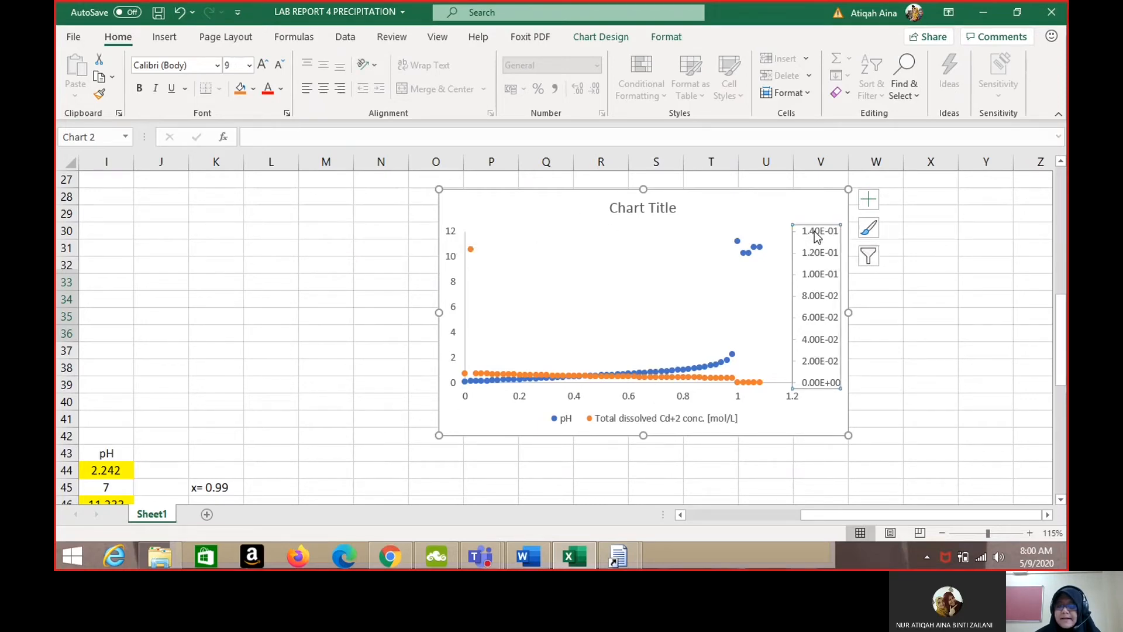
{"action": "left_click", "coordinate": [282, 89]}
{"action": "left_click", "coordinate": [281, 109]}
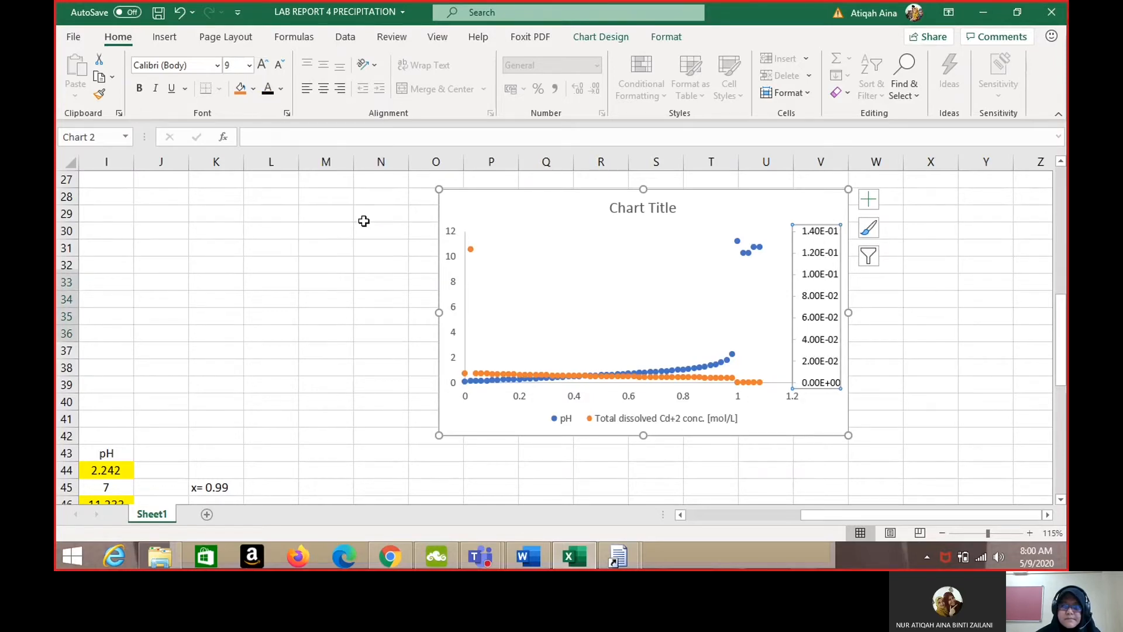
{"action": "left_click", "coordinate": [453, 234]}
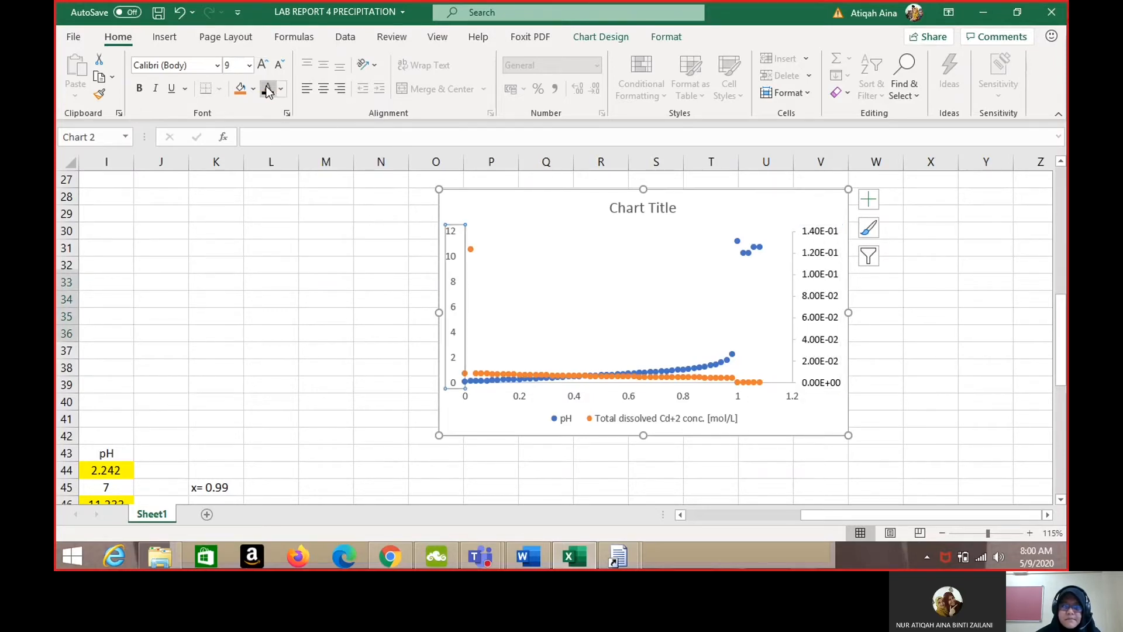
{"action": "left_click", "coordinate": [518, 401]}
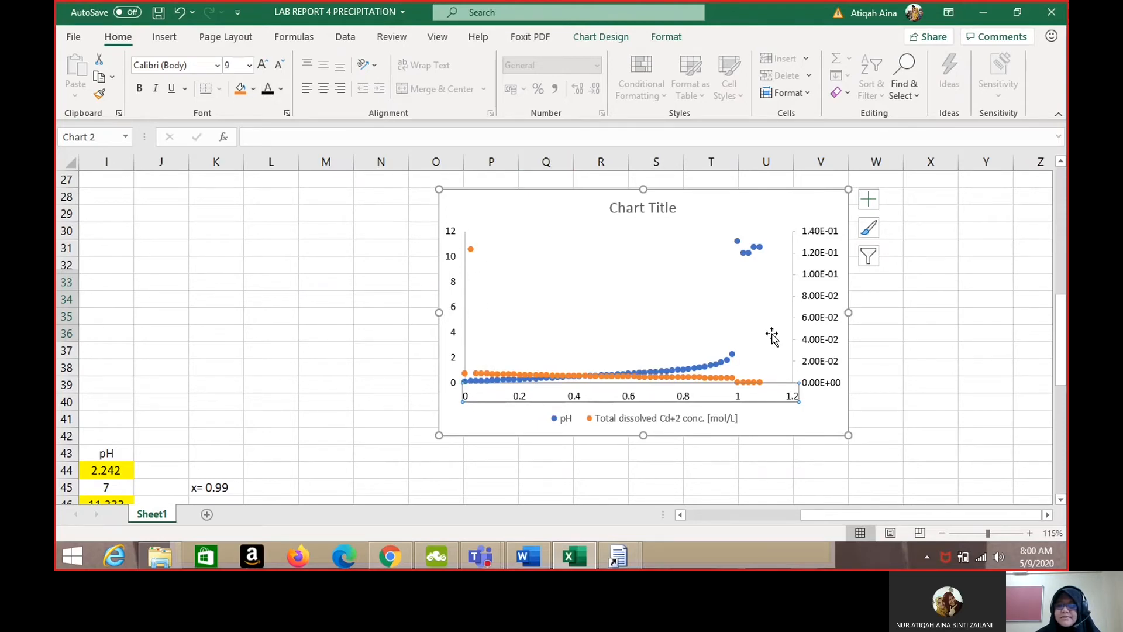
Set the major tick mark type of the secondary vertical axis to Outside.
{"action": "left_click", "coordinate": [792, 256]}
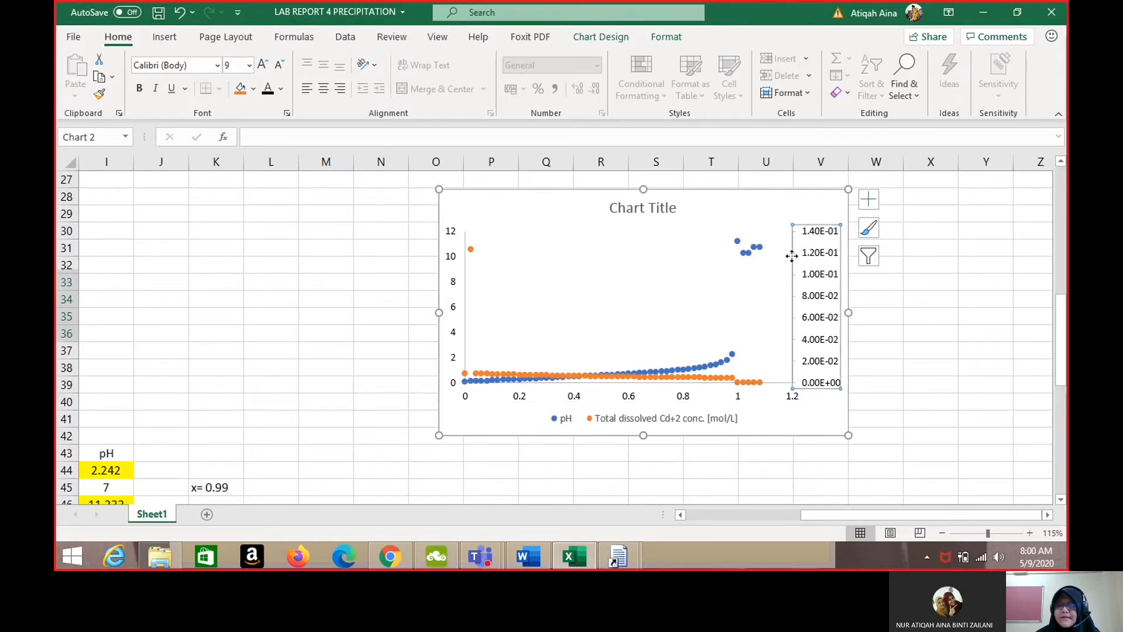
{"action": "double_click", "coordinate": [792, 256]}
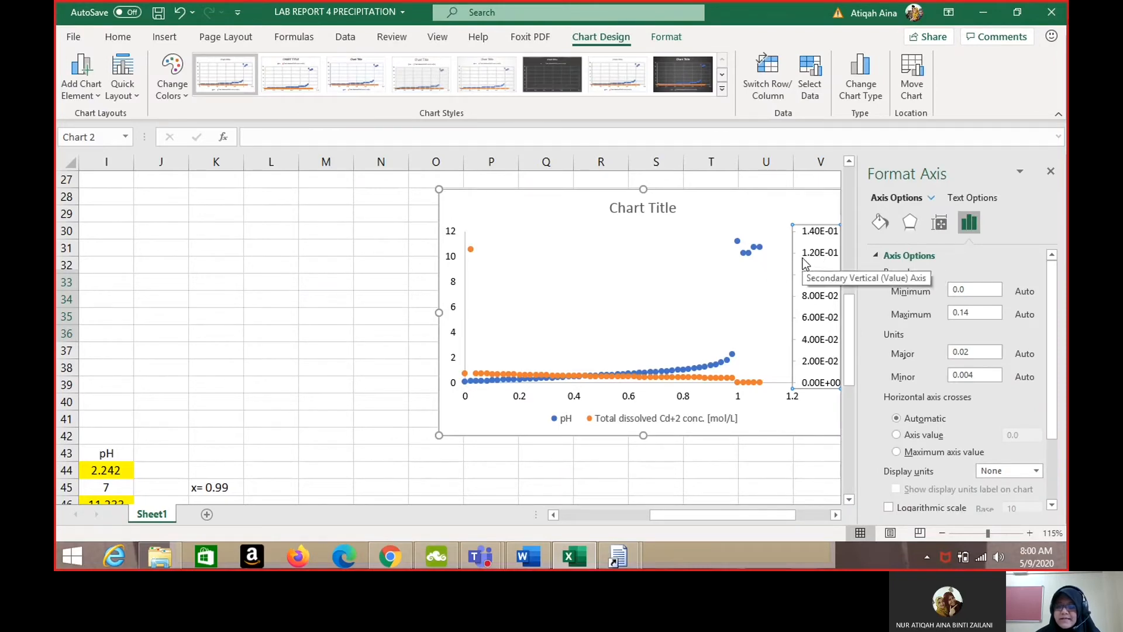
{"action": "left_click", "coordinate": [877, 257]}
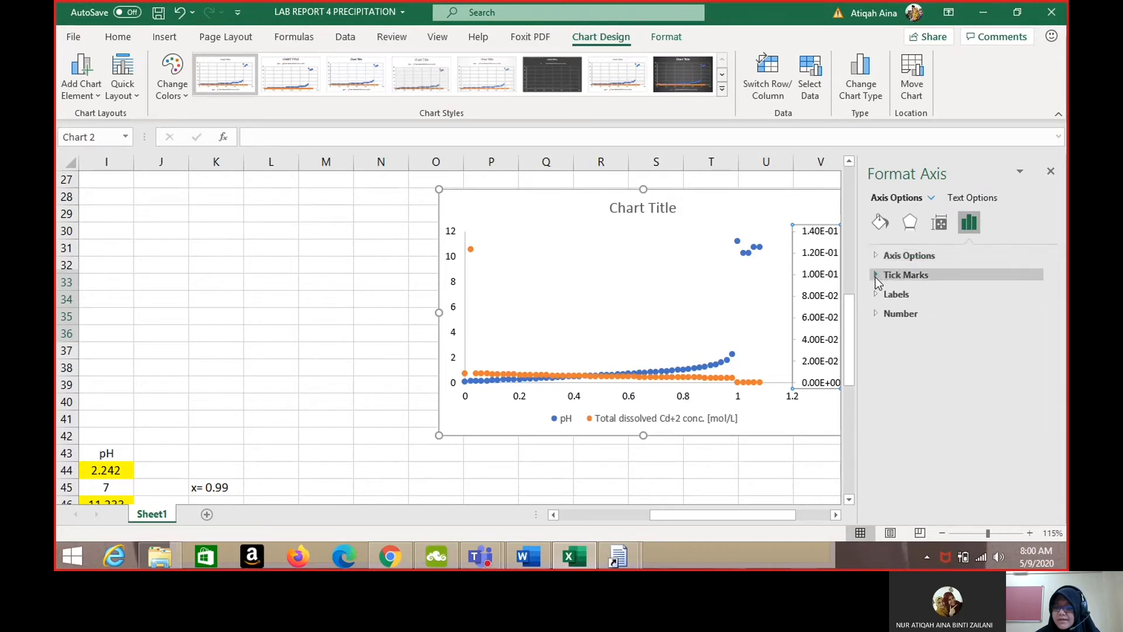
{"action": "left_click", "coordinate": [876, 275]}
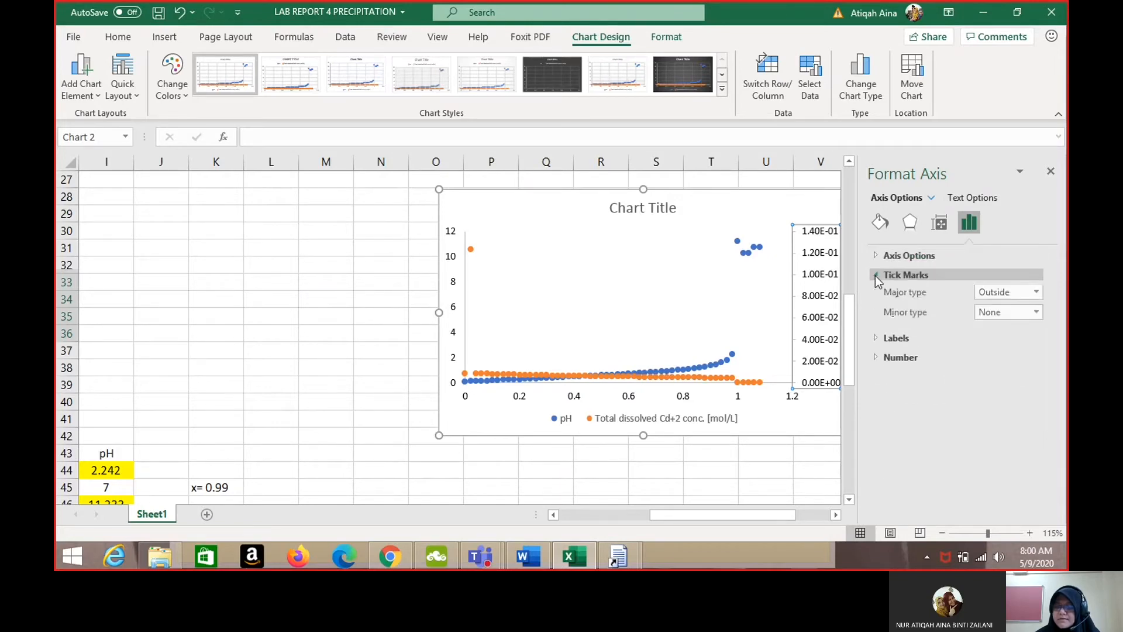
{"action": "left_click", "coordinate": [1036, 293]}
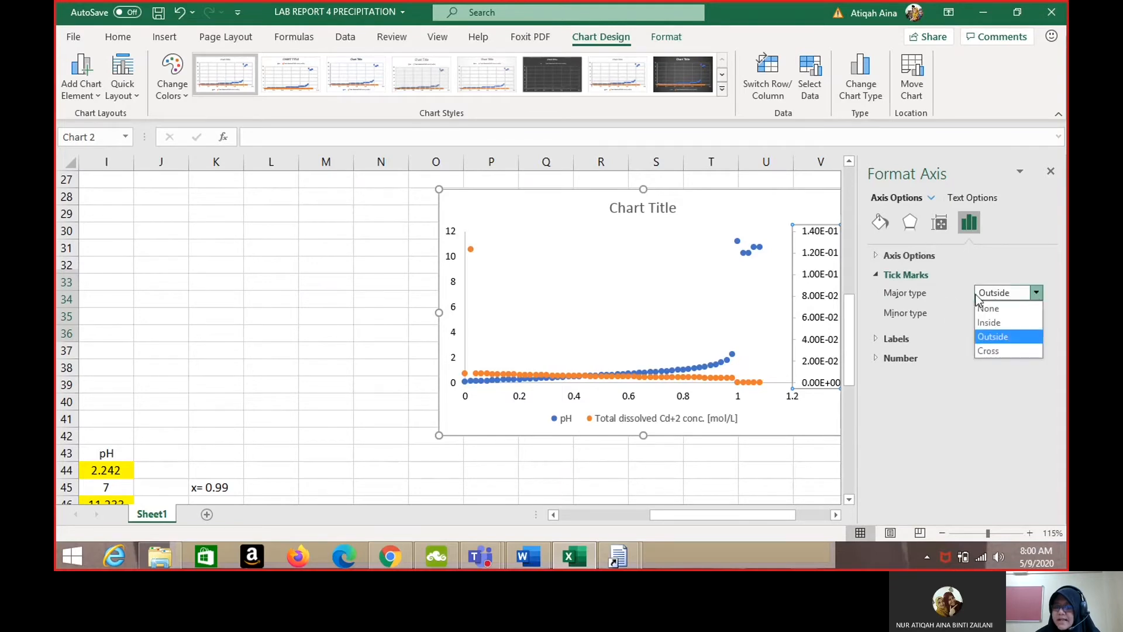
{"action": "left_click", "coordinate": [1002, 336]}
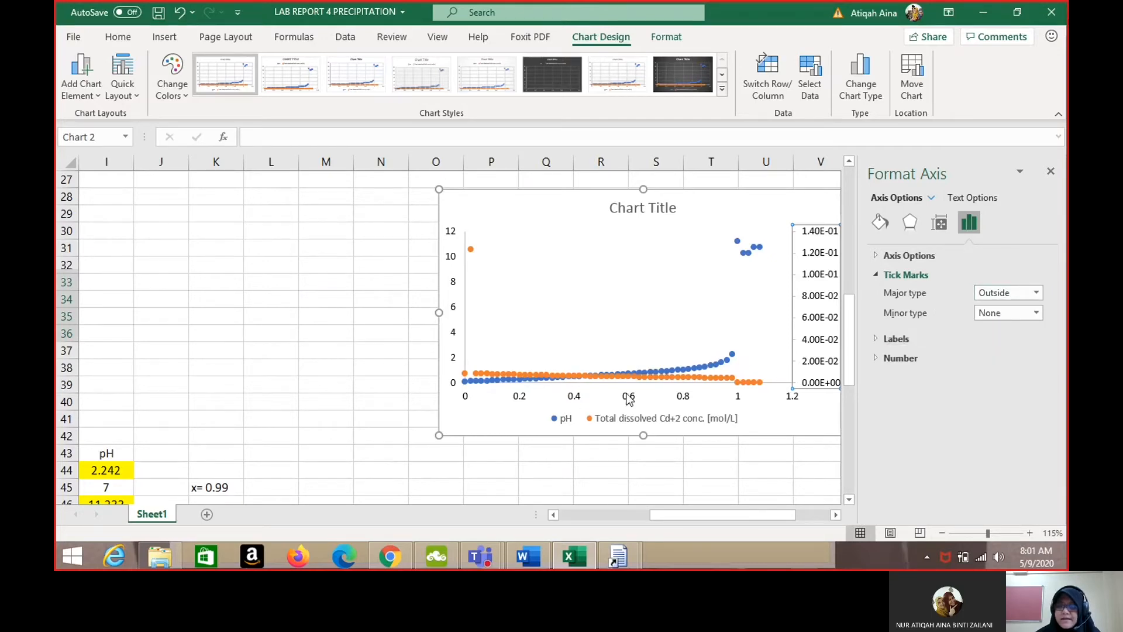
Set the major tick mark type of the horizontal and primary vertical axes to Outside.
{"action": "left_click", "coordinate": [607, 383]}
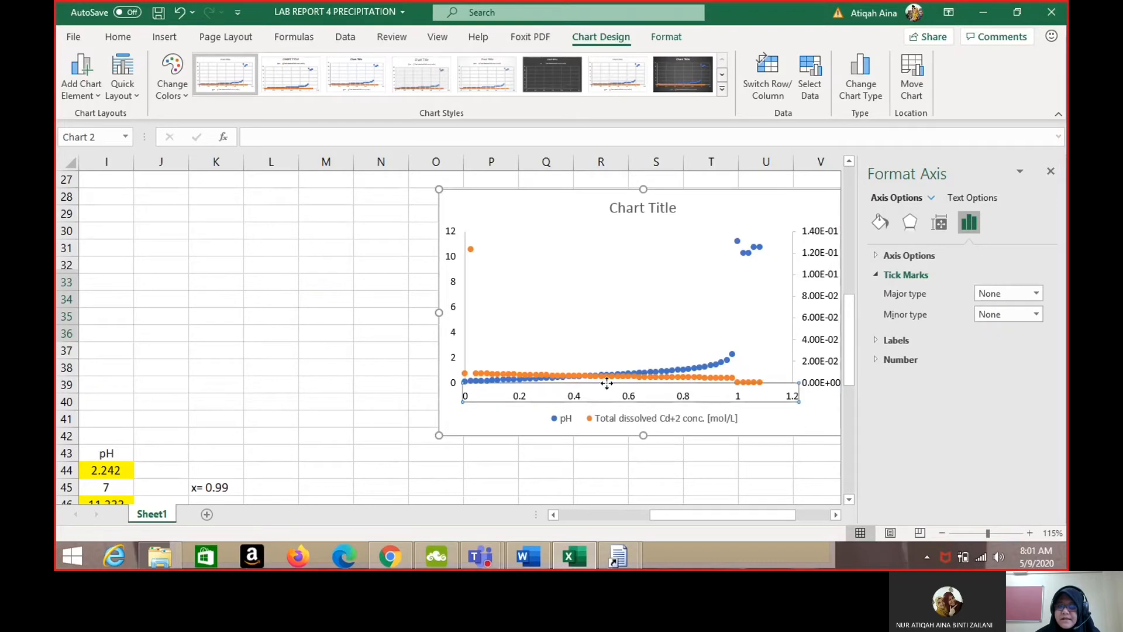
{"action": "left_click", "coordinate": [1036, 294]}
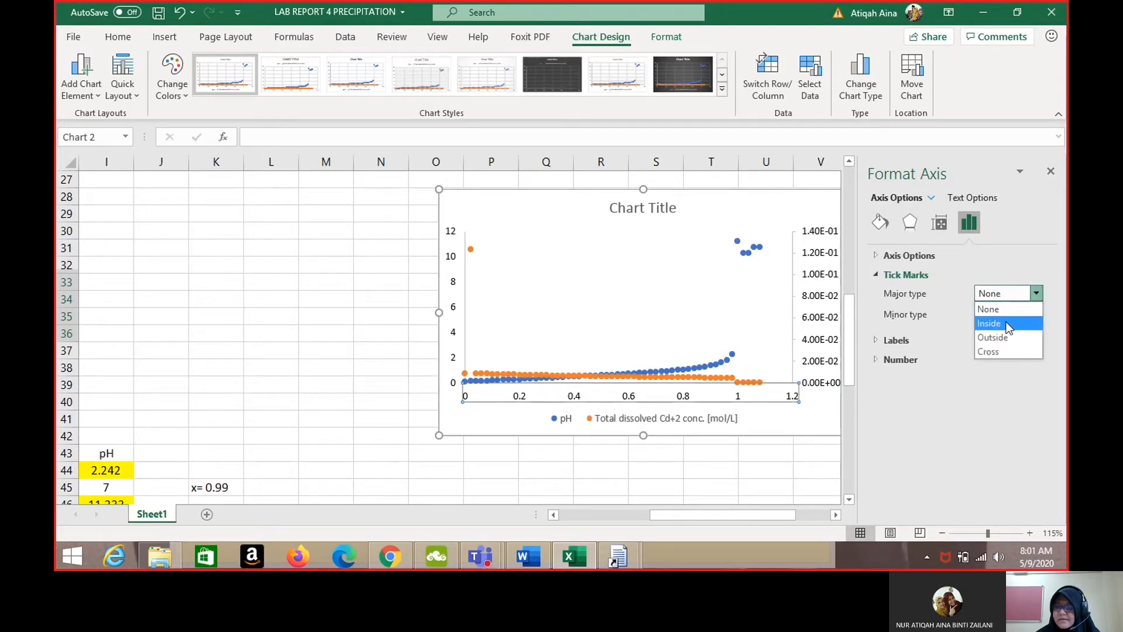
{"action": "left_click", "coordinate": [1002, 337]}
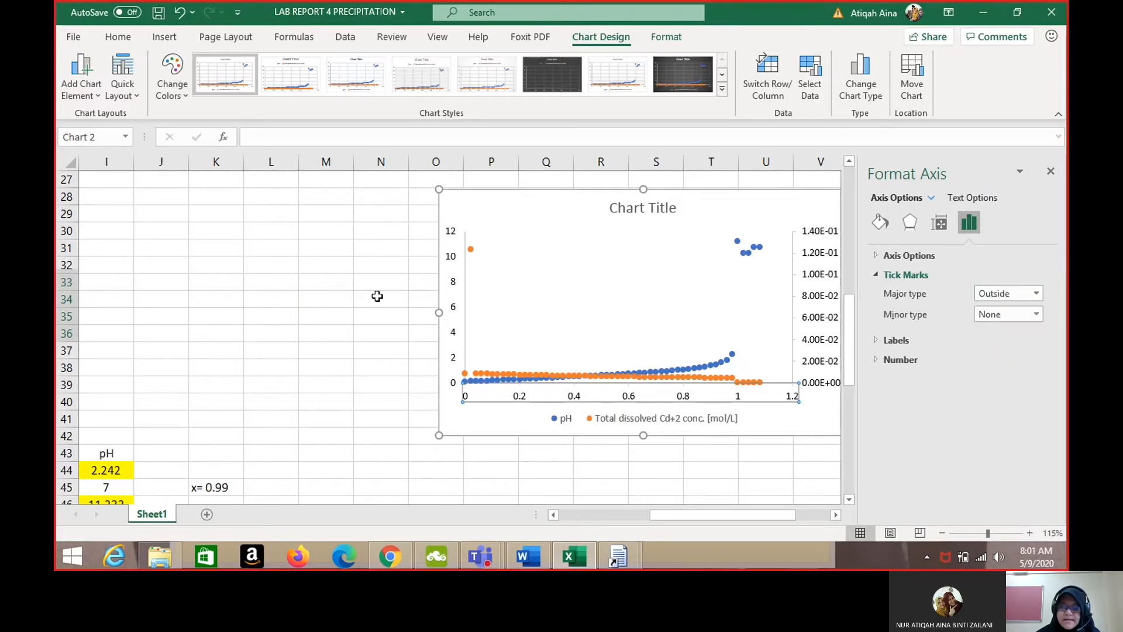
{"action": "left_click", "coordinate": [462, 293]}
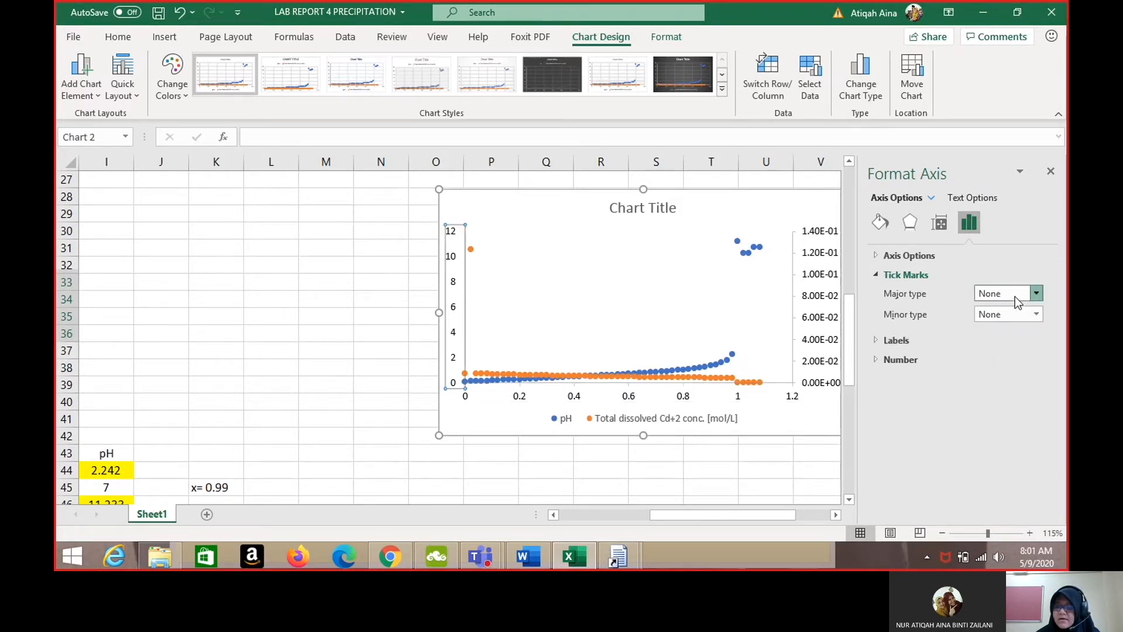
{"action": "left_click", "coordinate": [1034, 294]}
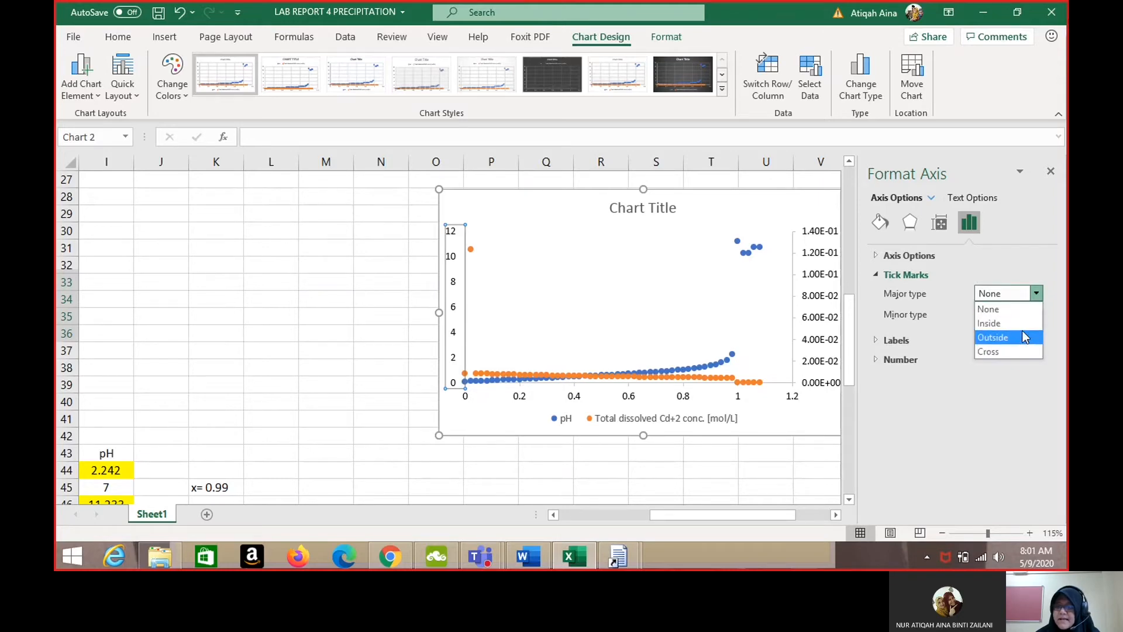
{"action": "left_click", "coordinate": [1025, 337]}
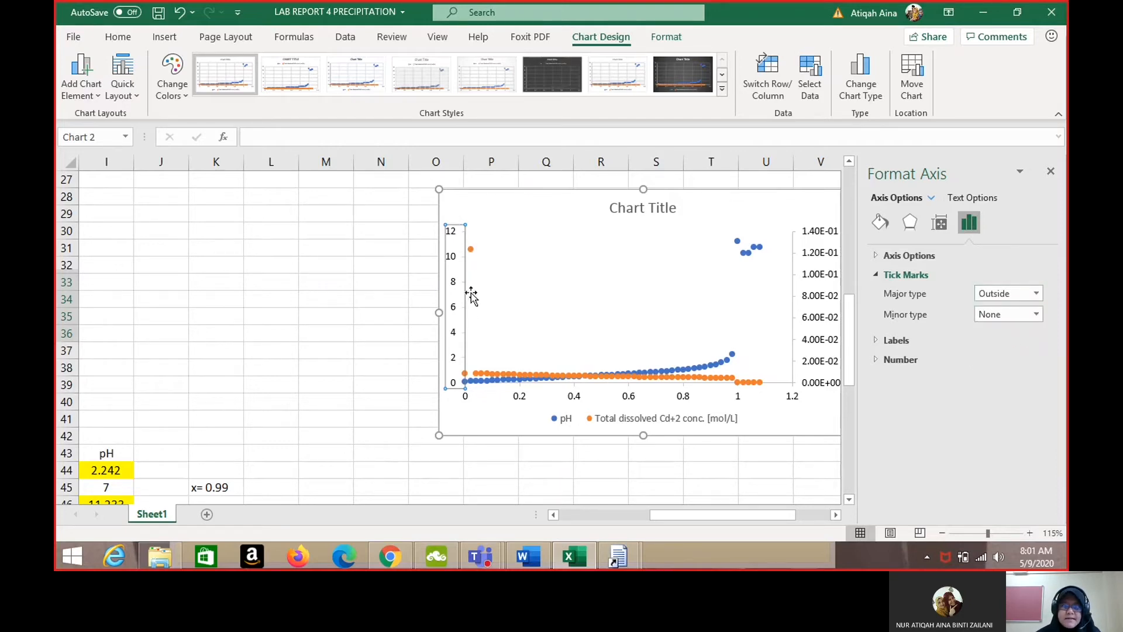
Colour the line of the primary vertical axis black.
{"action": "scroll", "coordinate": [450, 283], "scroll_direction": "right", "scroll_amount": 3}
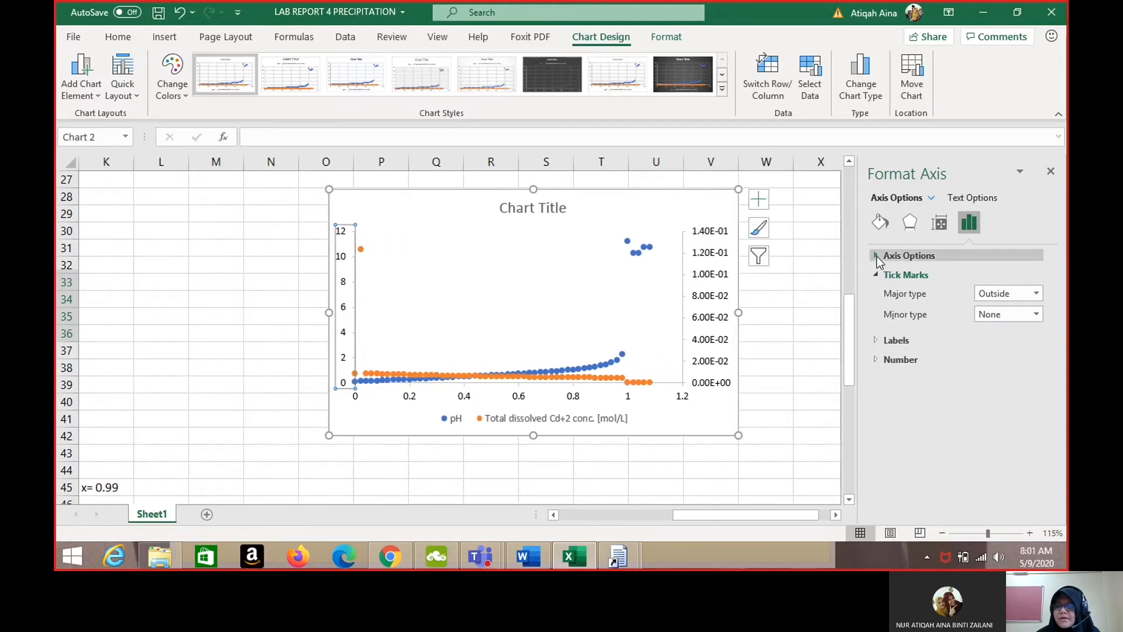
{"action": "left_click", "coordinate": [878, 226]}
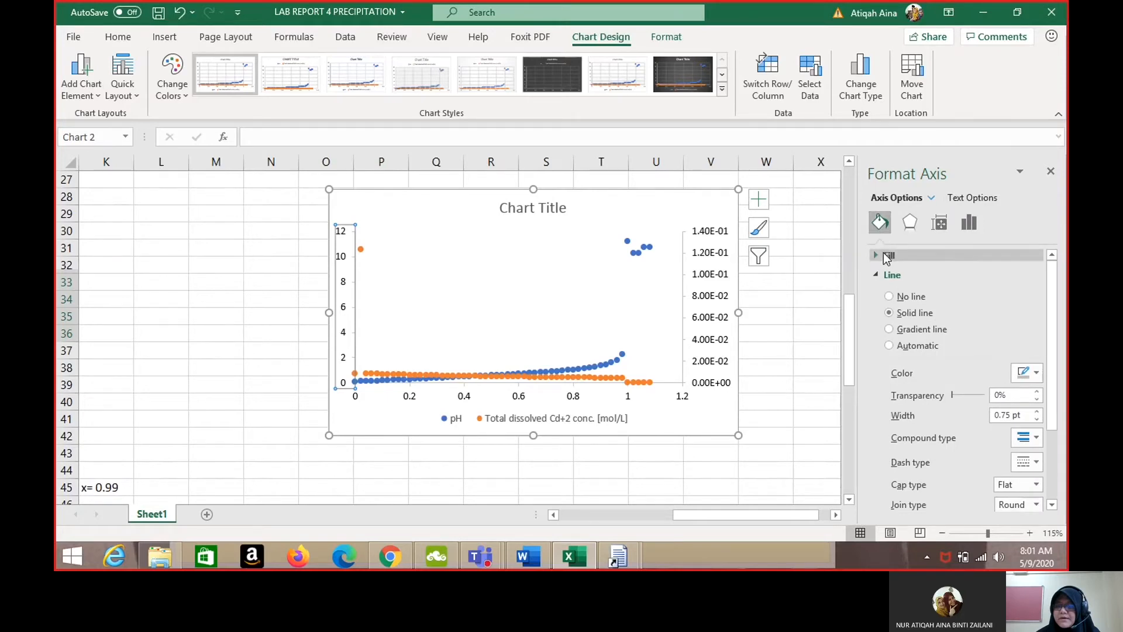
{"action": "scroll", "coordinate": [907, 305], "scroll_direction": "down", "scroll_amount": 1}
{"action": "scroll", "coordinate": [908, 310], "scroll_direction": "up", "scroll_amount": 2}
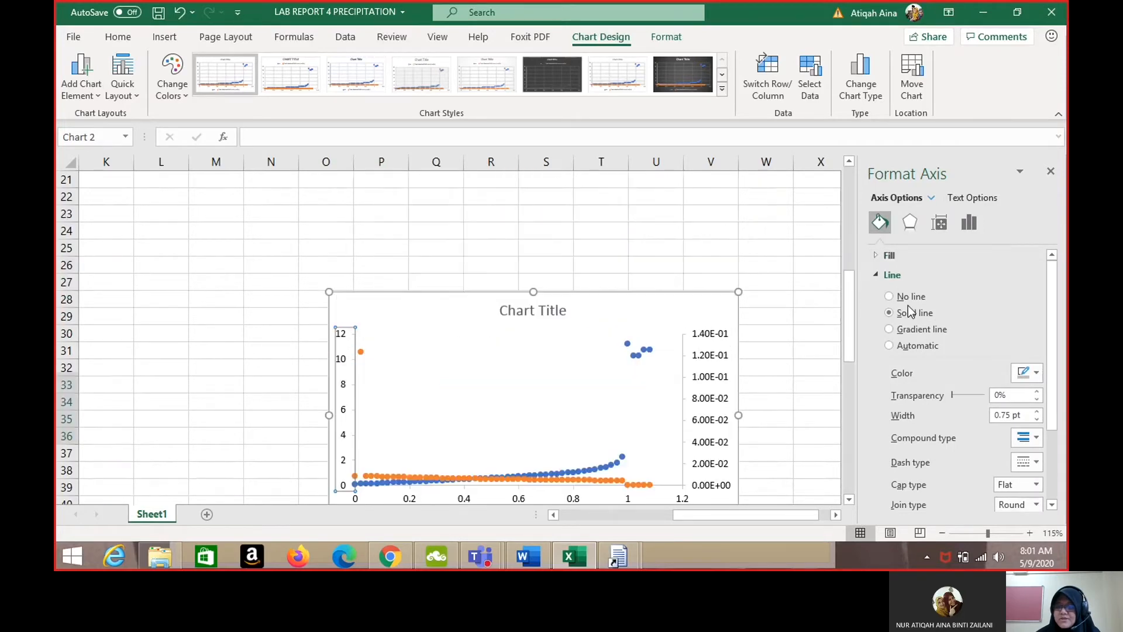
{"action": "scroll", "coordinate": [945, 351], "scroll_direction": "down", "scroll_amount": 1}
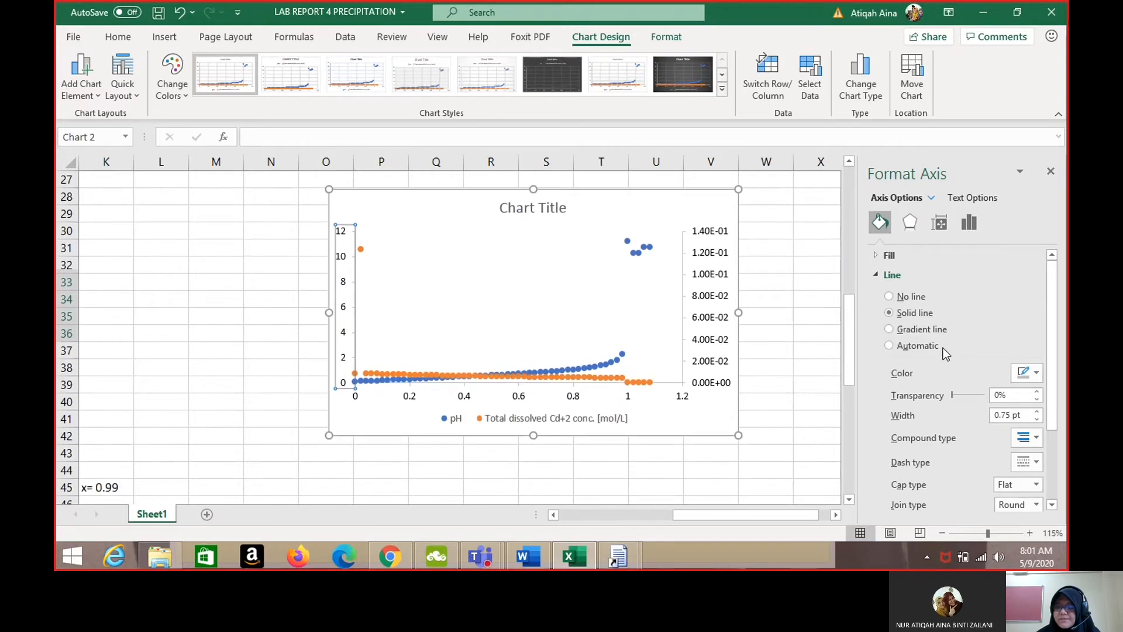
{"action": "left_click", "coordinate": [1039, 375]}
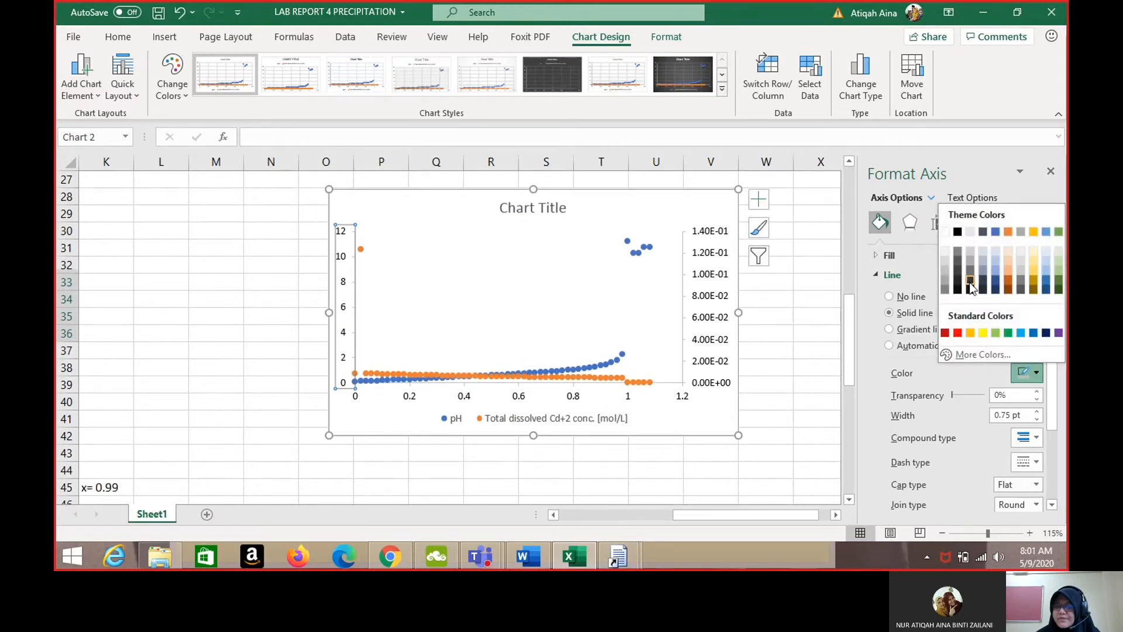
{"action": "left_click", "coordinate": [959, 232]}
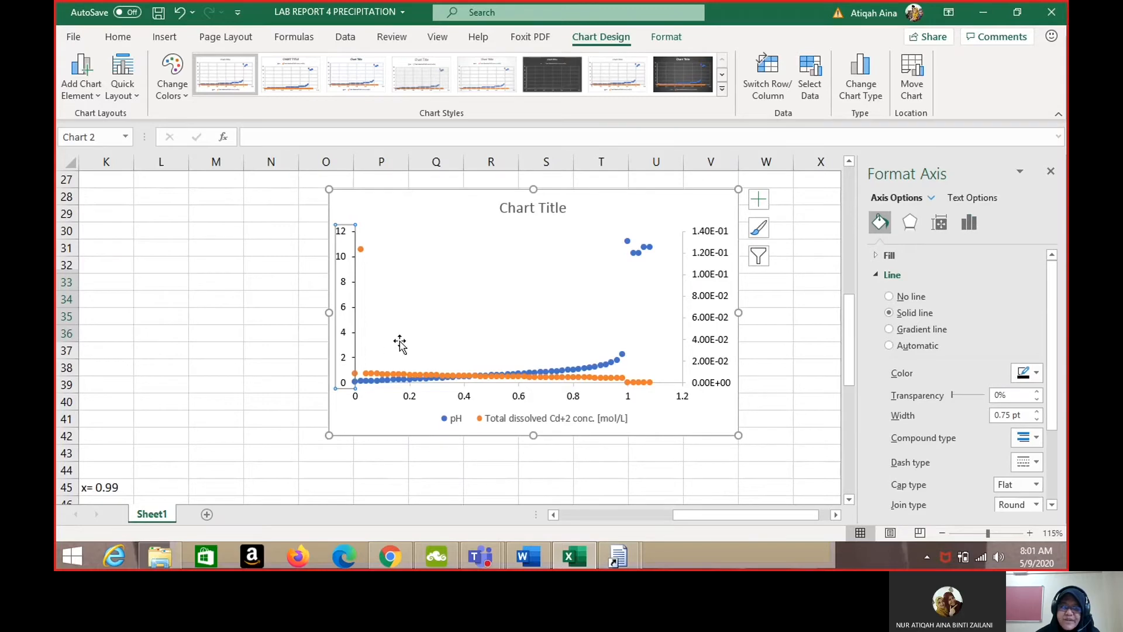
Colour the lines of the horizontal and secondary vertical axes black.
{"action": "left_click", "coordinate": [486, 384]}
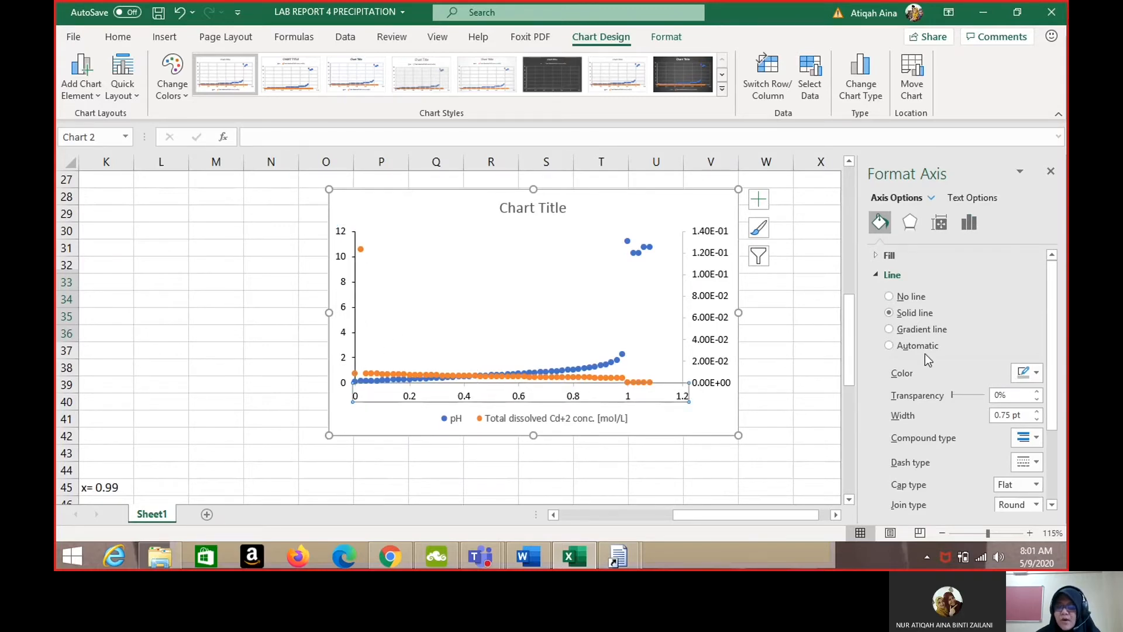
{"action": "left_click", "coordinate": [1036, 373]}
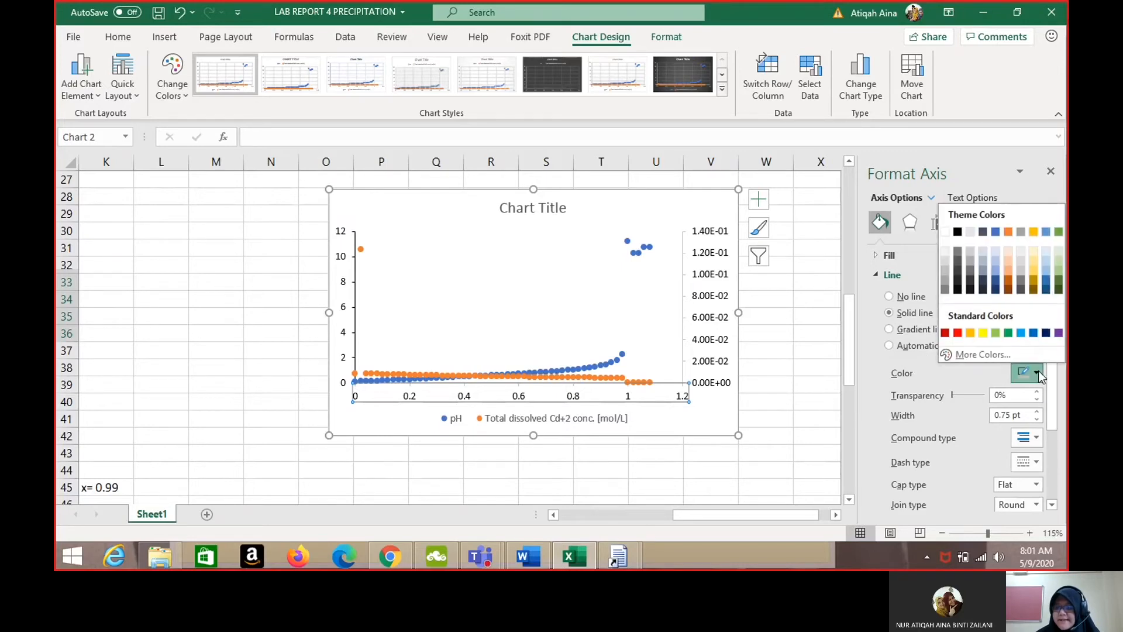
{"action": "left_click", "coordinate": [957, 232]}
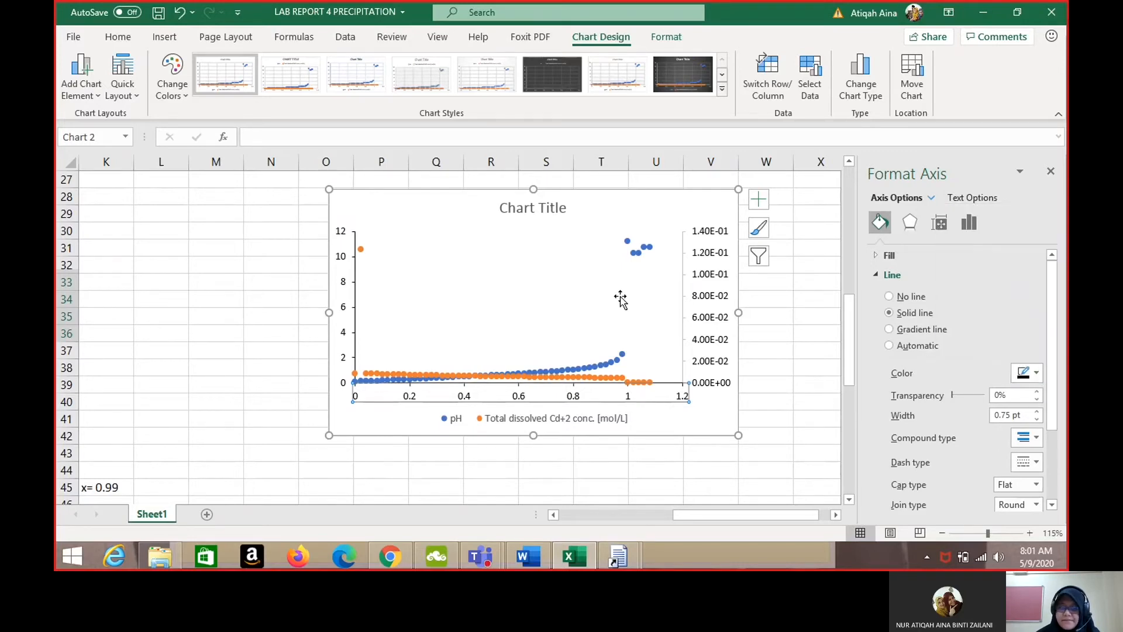
{"action": "left_click", "coordinate": [685, 298]}
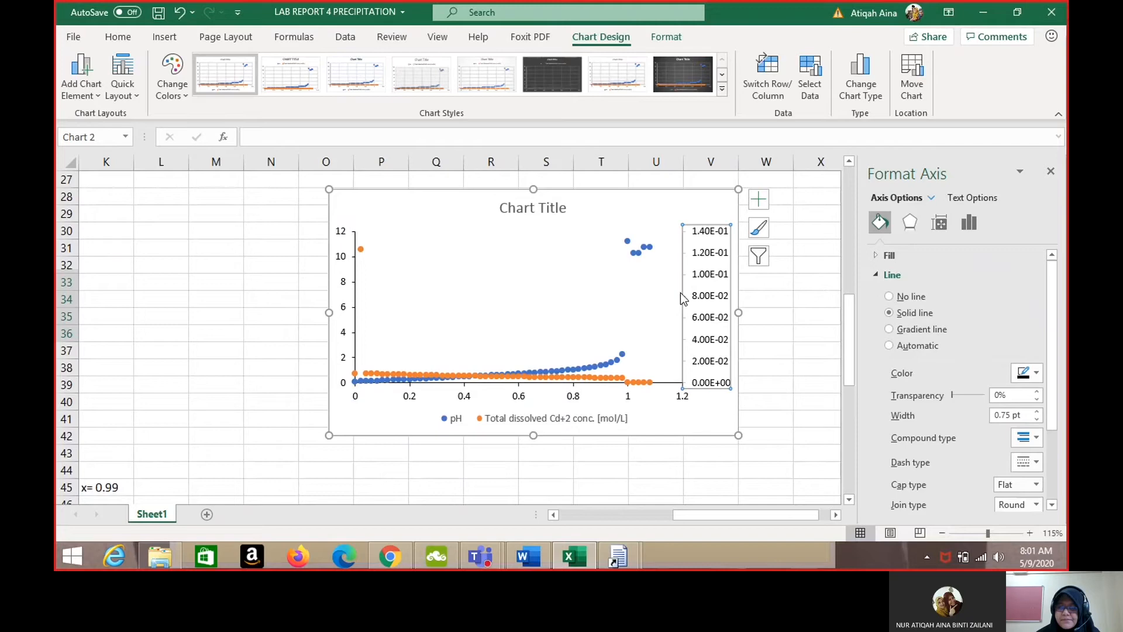
{"action": "left_click", "coordinate": [1035, 373]}
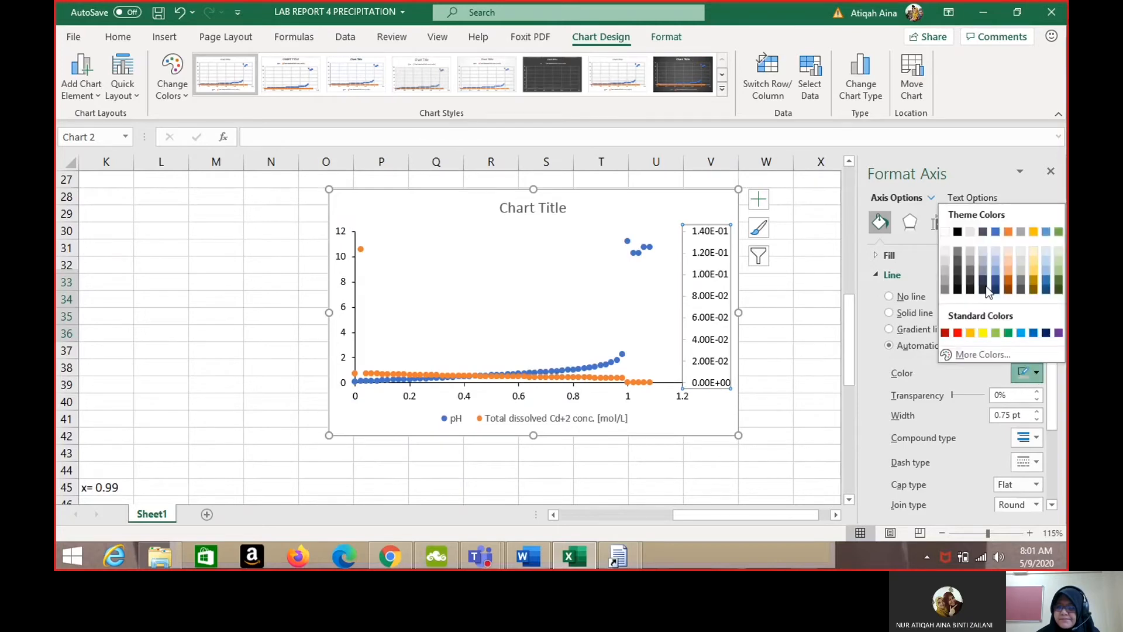
{"action": "left_click", "coordinate": [958, 233]}
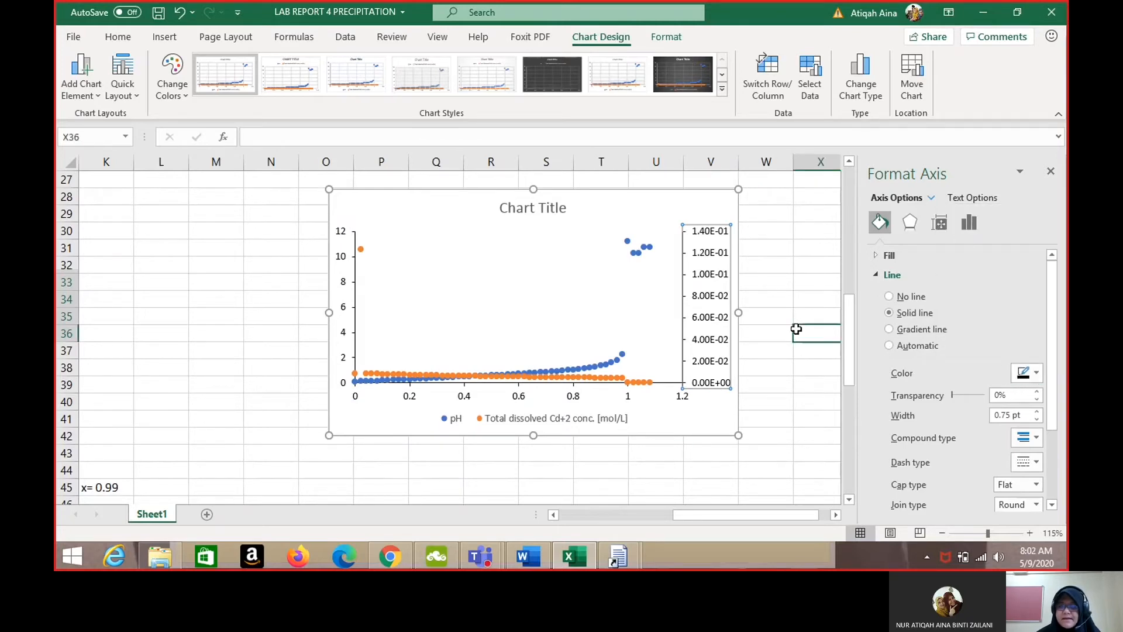
Remove the border of the chart area by setting it to No line.
{"action": "left_click", "coordinate": [667, 301]}
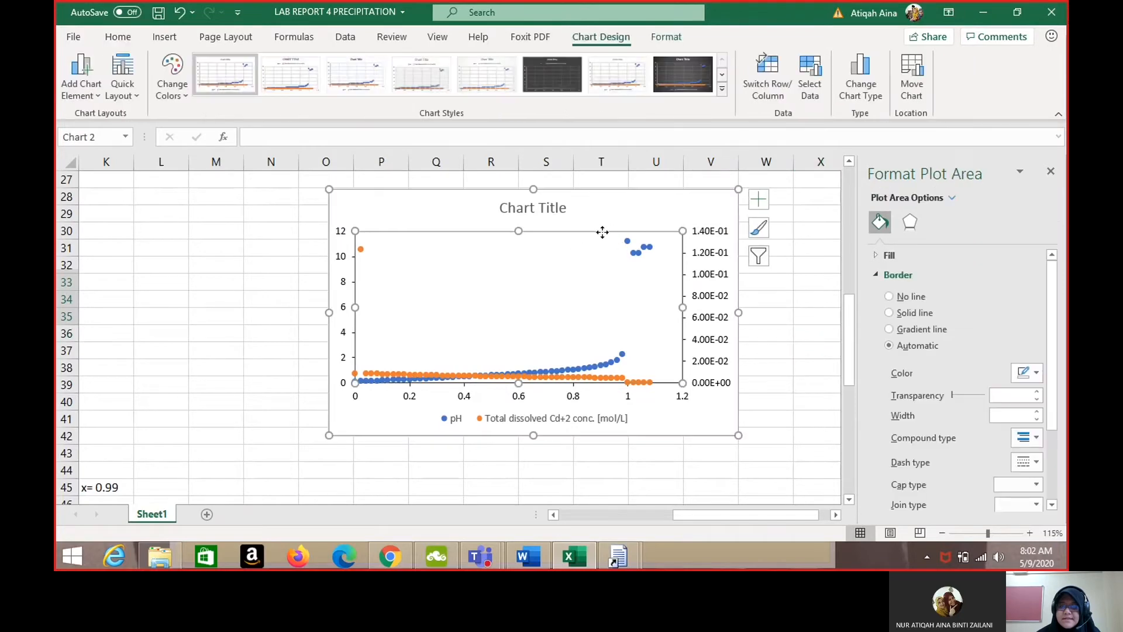
{"action": "left_click", "coordinate": [676, 190]}
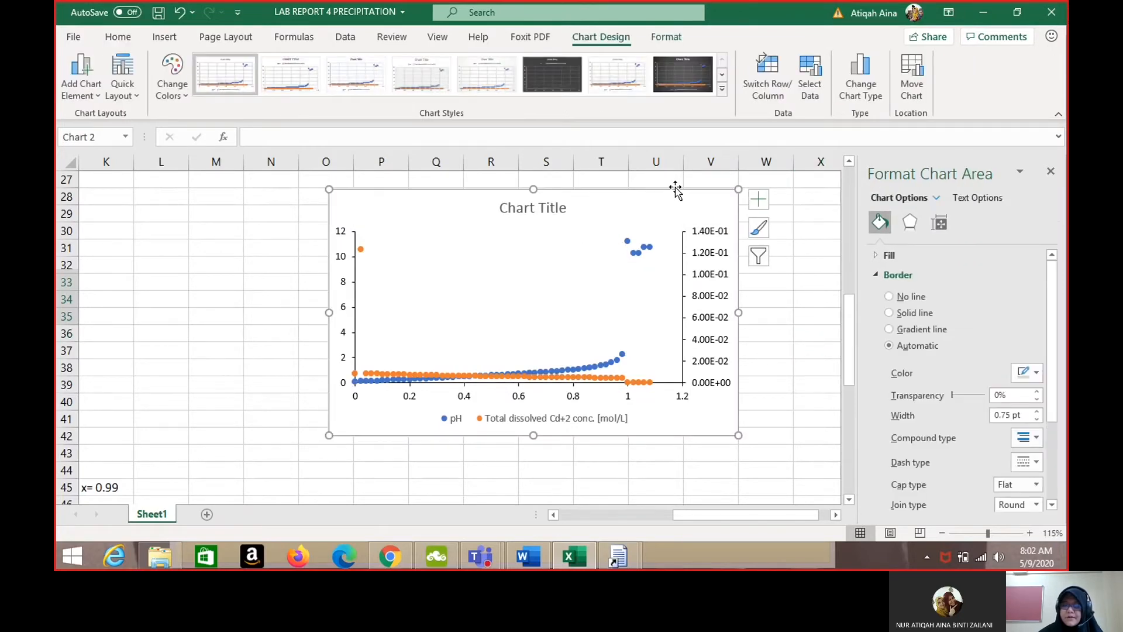
{"action": "key", "text": "ctrl+z"}
{"action": "left_click", "coordinate": [647, 195]}
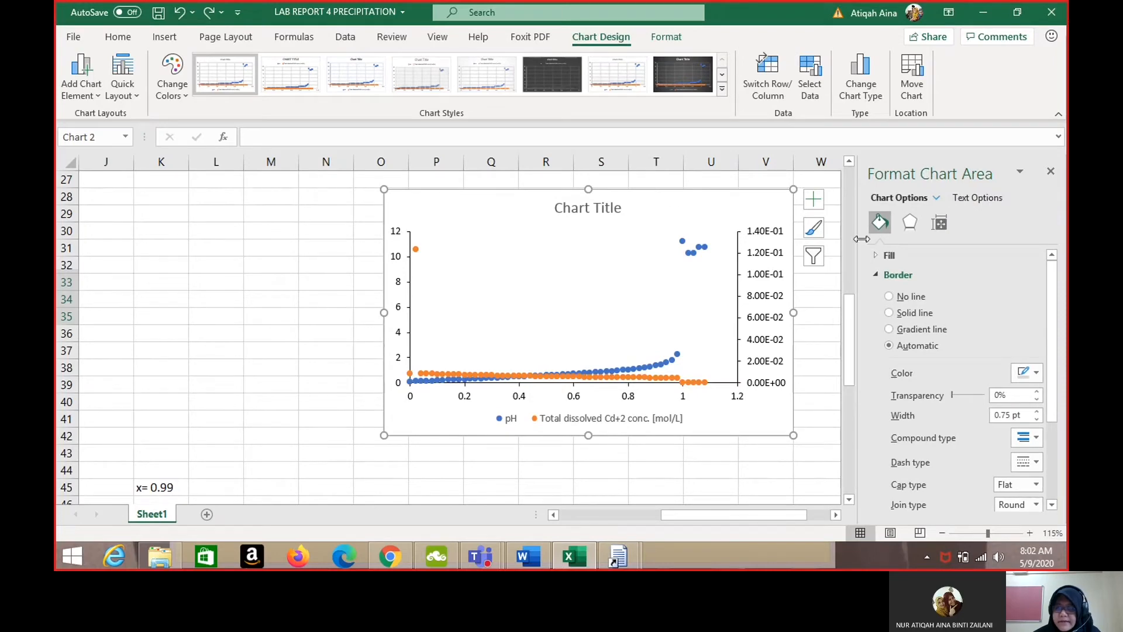
{"action": "left_click", "coordinate": [888, 297]}
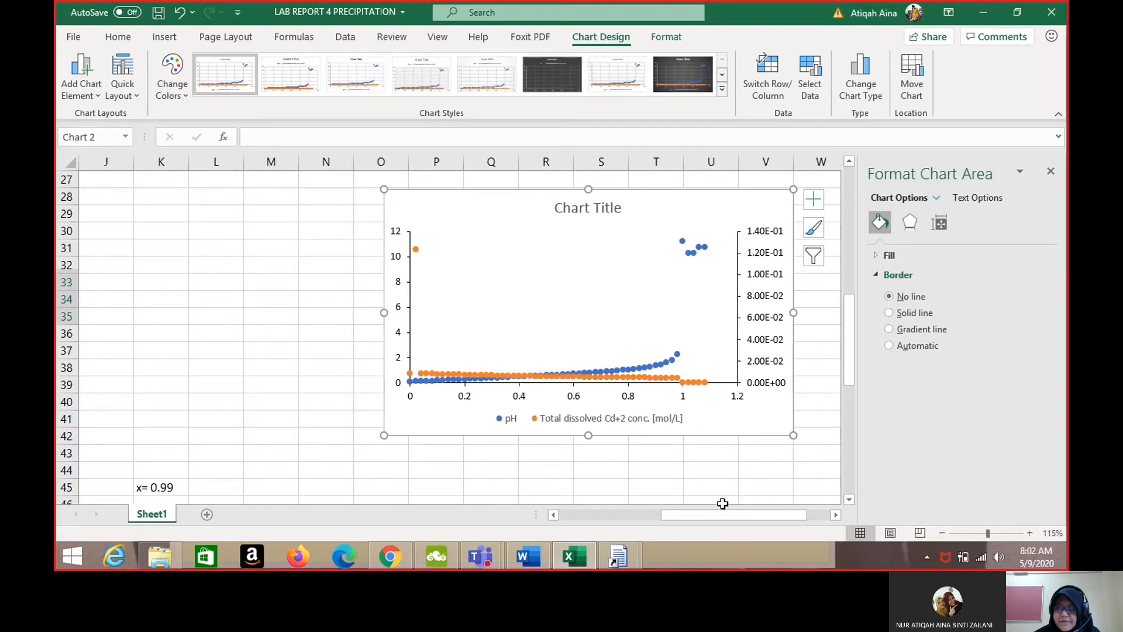
{"action": "left_click", "coordinate": [717, 481]}
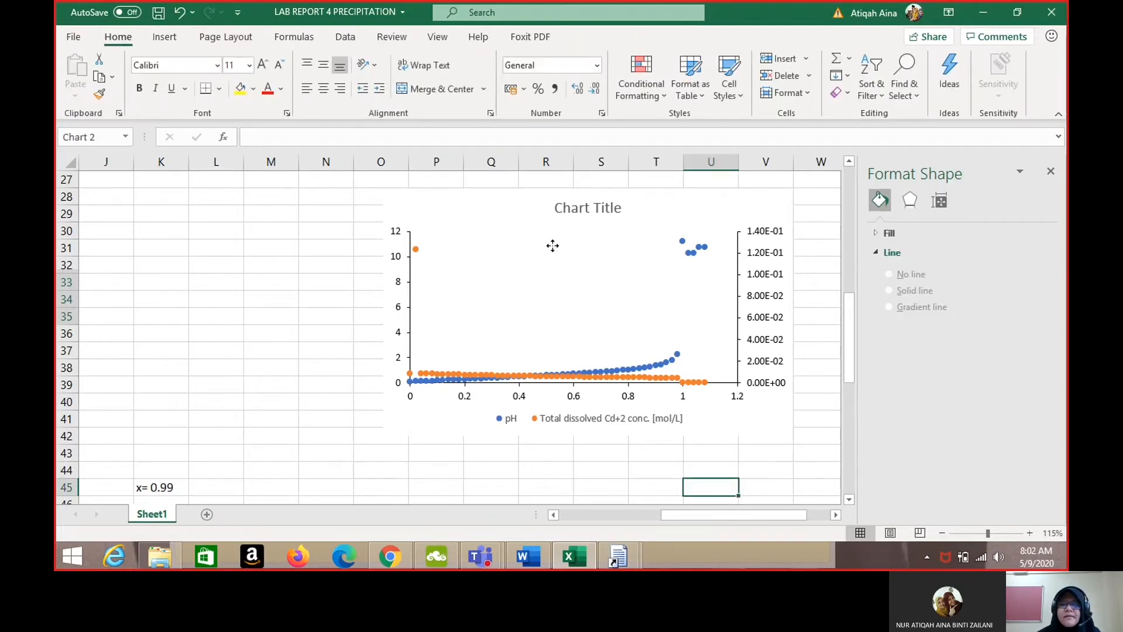
Add axis titles to the primary horizontal, primary vertical and secondary vertical axes of the new chart.
{"action": "left_click", "coordinate": [570, 248]}
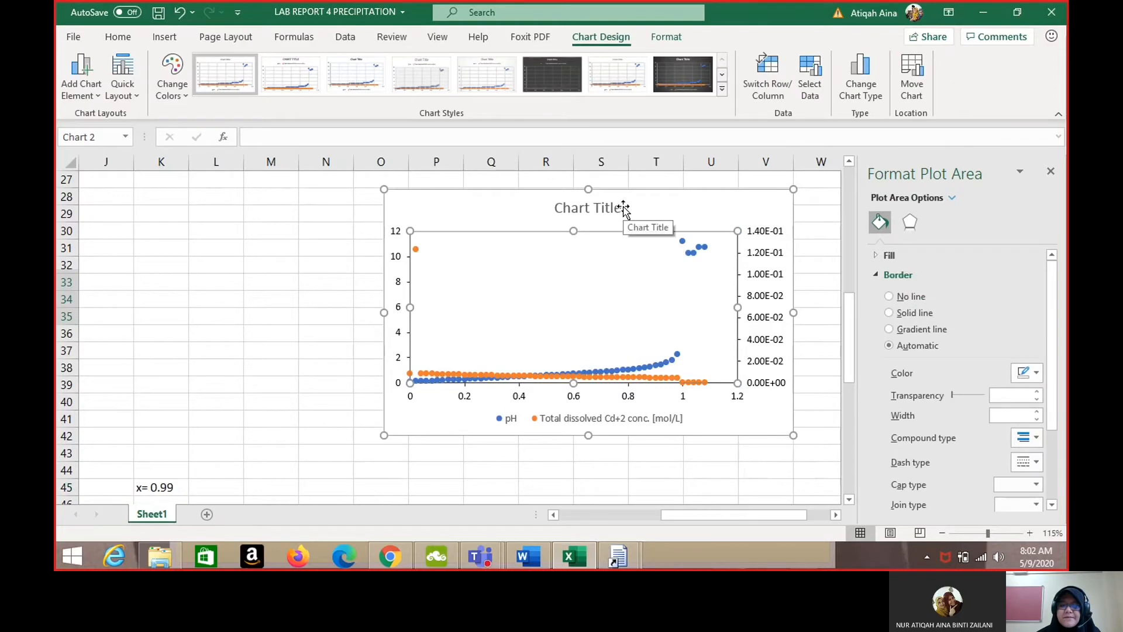
{"action": "scroll", "coordinate": [626, 211], "scroll_direction": "up", "scroll_amount": 1}
{"action": "left_click", "coordinate": [515, 217]}
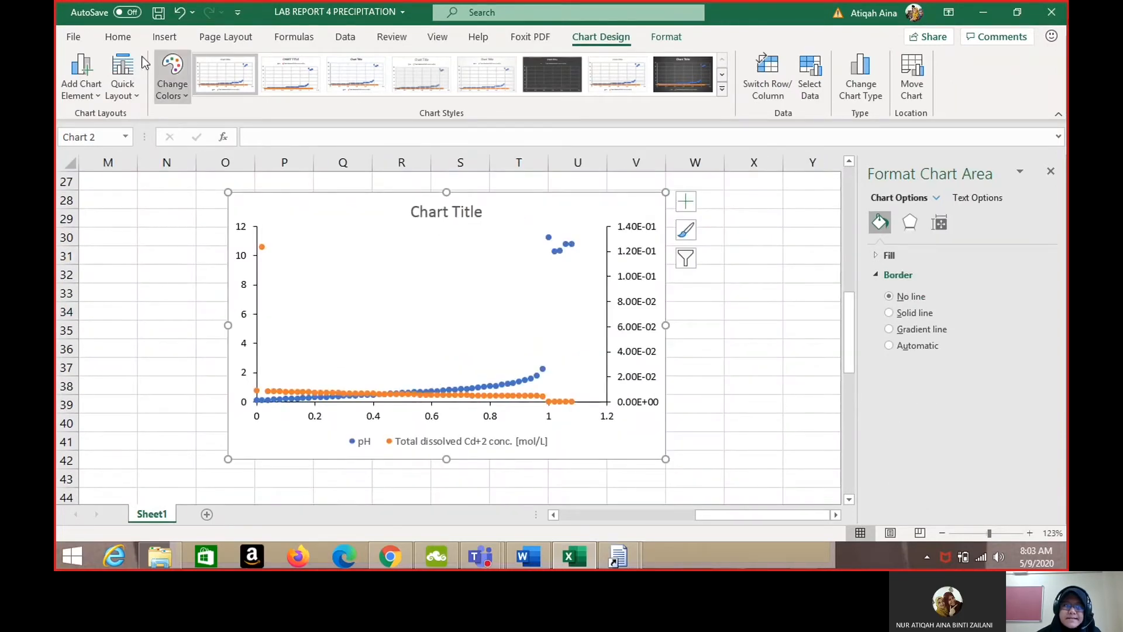
{"action": "left_click", "coordinate": [93, 95]}
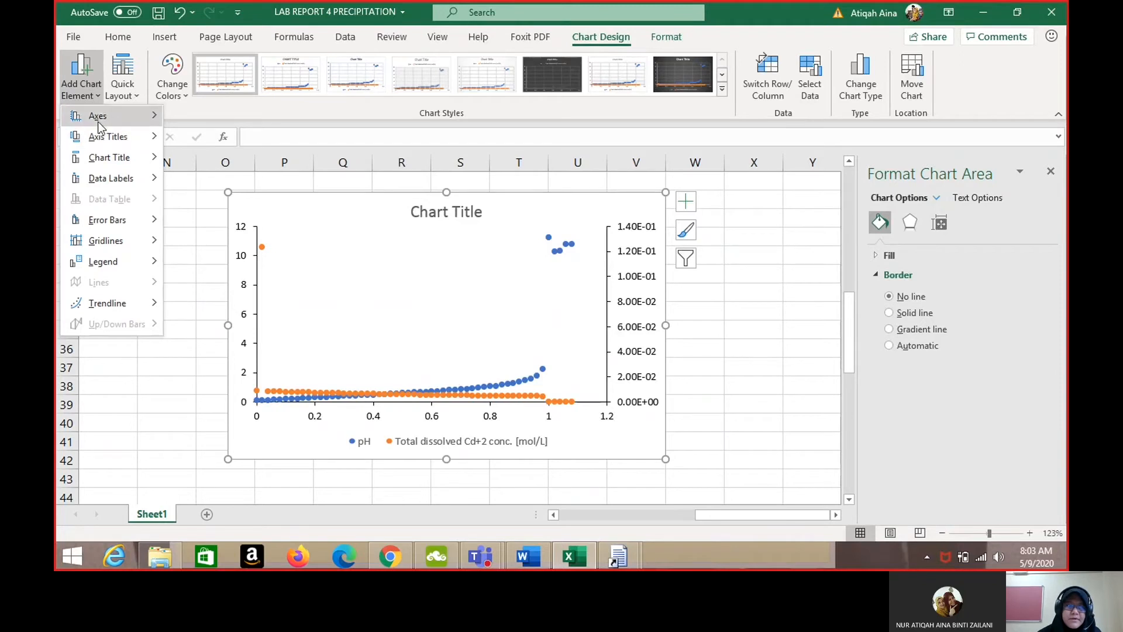
{"action": "mouse_move", "coordinate": [115, 147]}
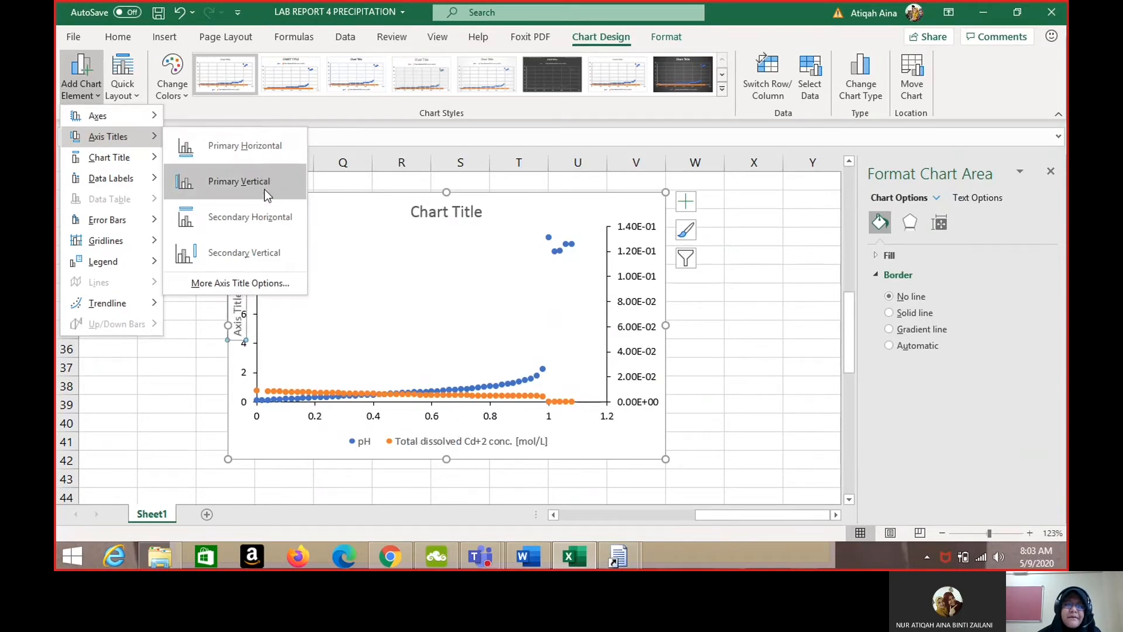
{"action": "left_click", "coordinate": [261, 252]}
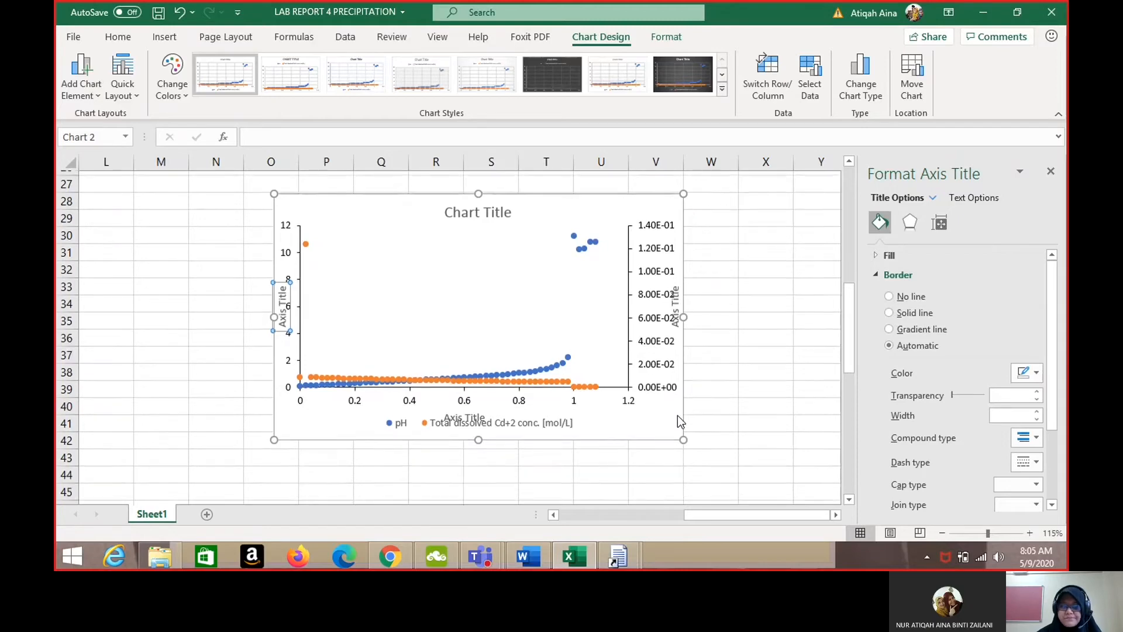
Examine the finished chart beside the data table, with its labelled axes and dashed red guide lines.
{"action": "scroll", "coordinate": [677, 418], "scroll_direction": "down", "scroll_amount": 6}
{"action": "scroll", "coordinate": [677, 416], "scroll_direction": "left", "scroll_amount": 8}
{"action": "scroll", "coordinate": [677, 415], "scroll_direction": "down", "scroll_amount": 3, "text": "ctrl"}
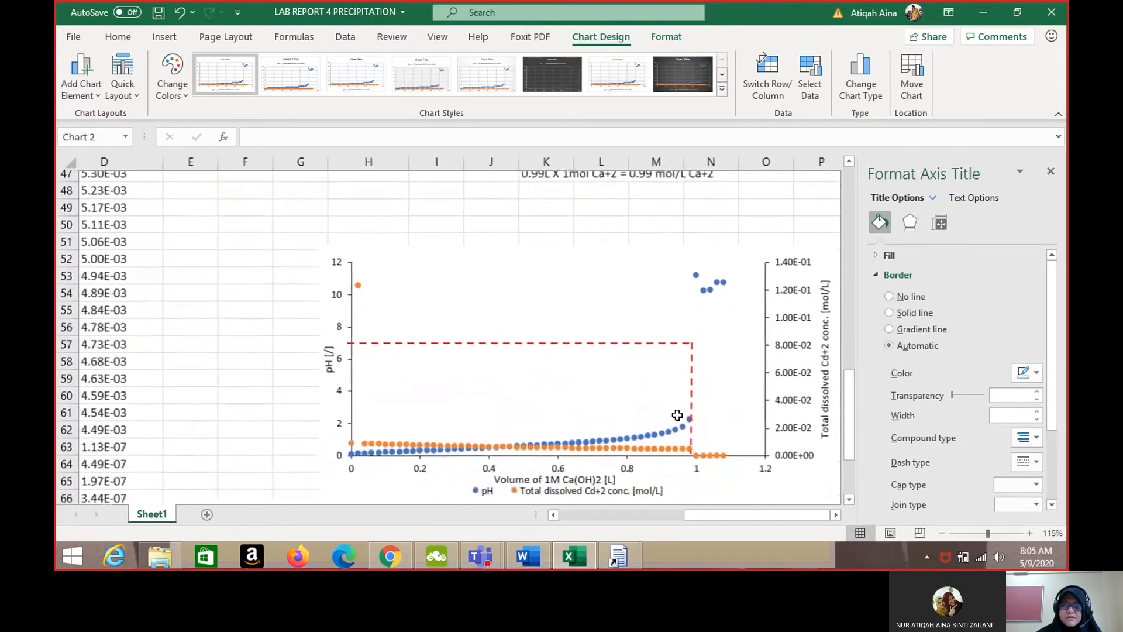
{"action": "scroll", "coordinate": [677, 415], "scroll_direction": "up", "scroll_amount": 2, "text": "ctrl"}
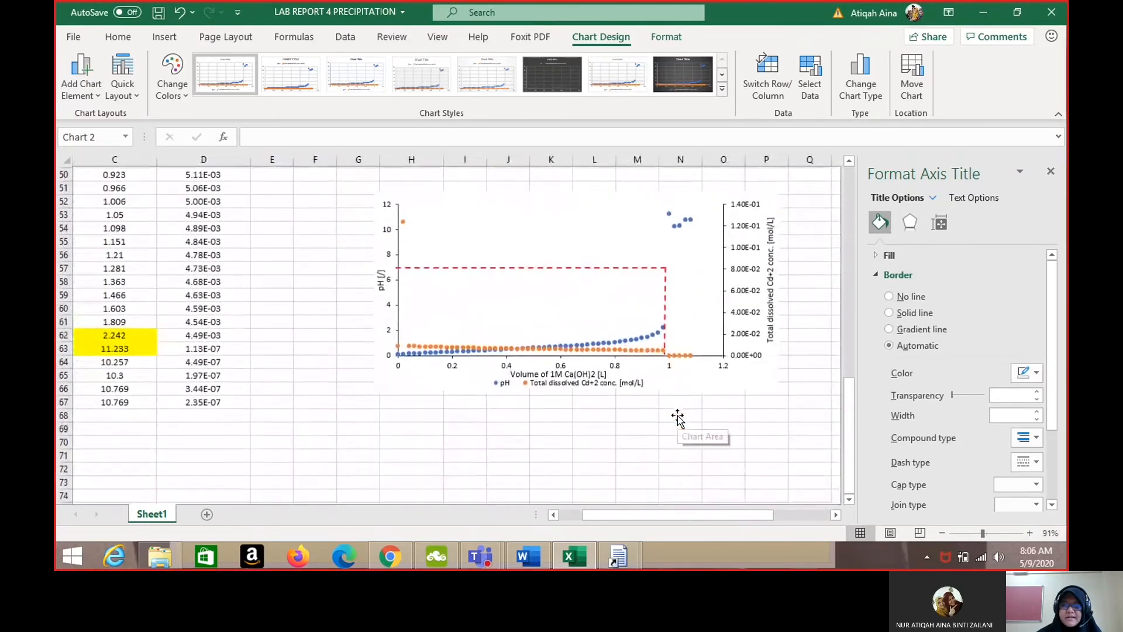
{"action": "scroll", "coordinate": [678, 415], "scroll_direction": "right", "scroll_amount": 2}
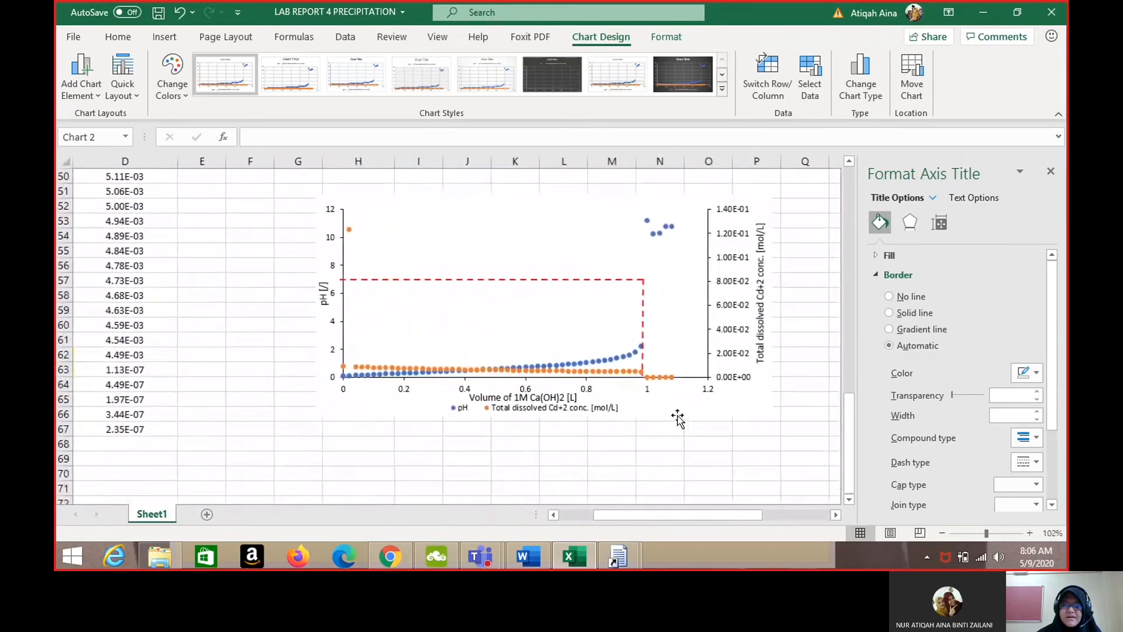
{"action": "scroll", "coordinate": [677, 417], "scroll_direction": "up", "scroll_amount": 1}
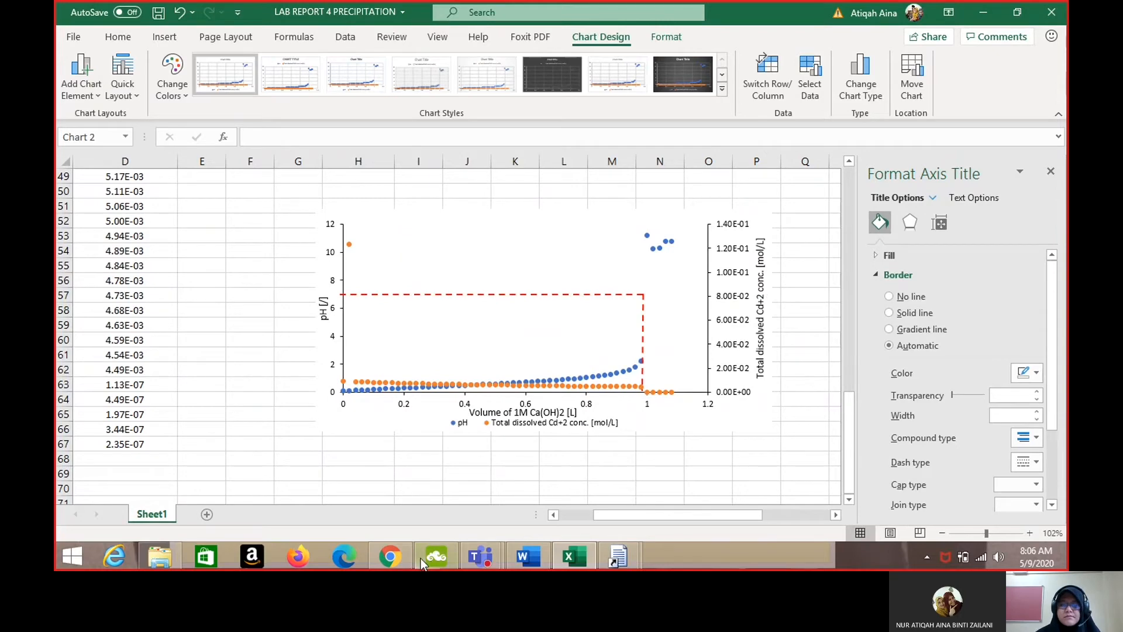
Highlight task 4 of the precipitation lab instructions in Chrome, on the 1M Ca(OH)2 volume for neutralization, and return to the Excel chart.
{"action": "left_click", "coordinate": [390, 557]}
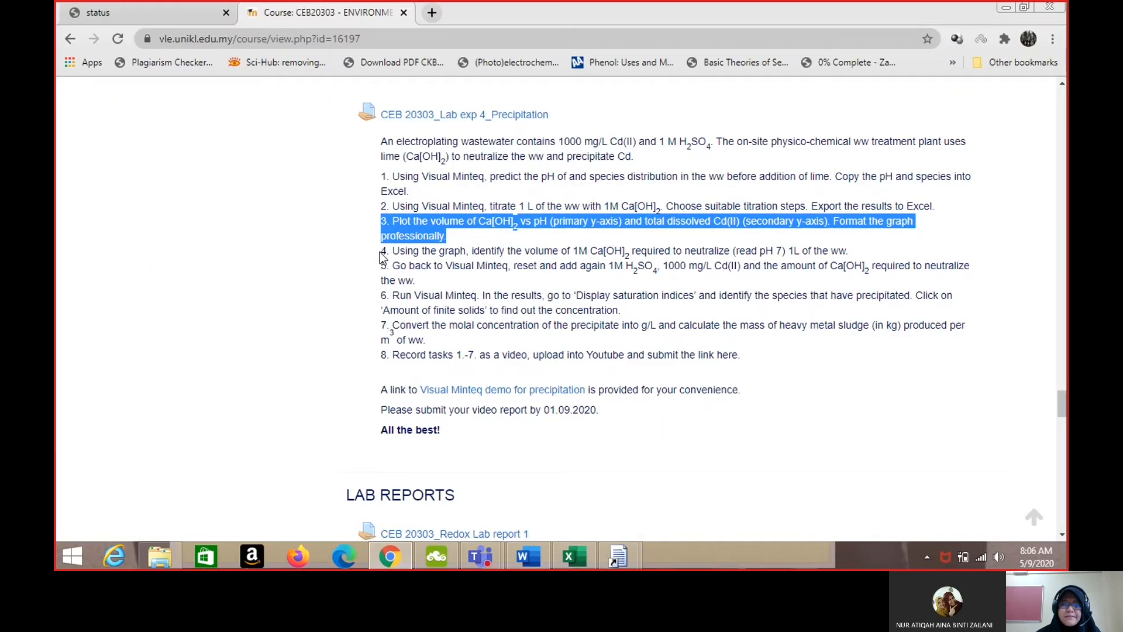
{"action": "left_click_drag", "start_coordinate": [380, 256], "coordinate": [890, 257]}
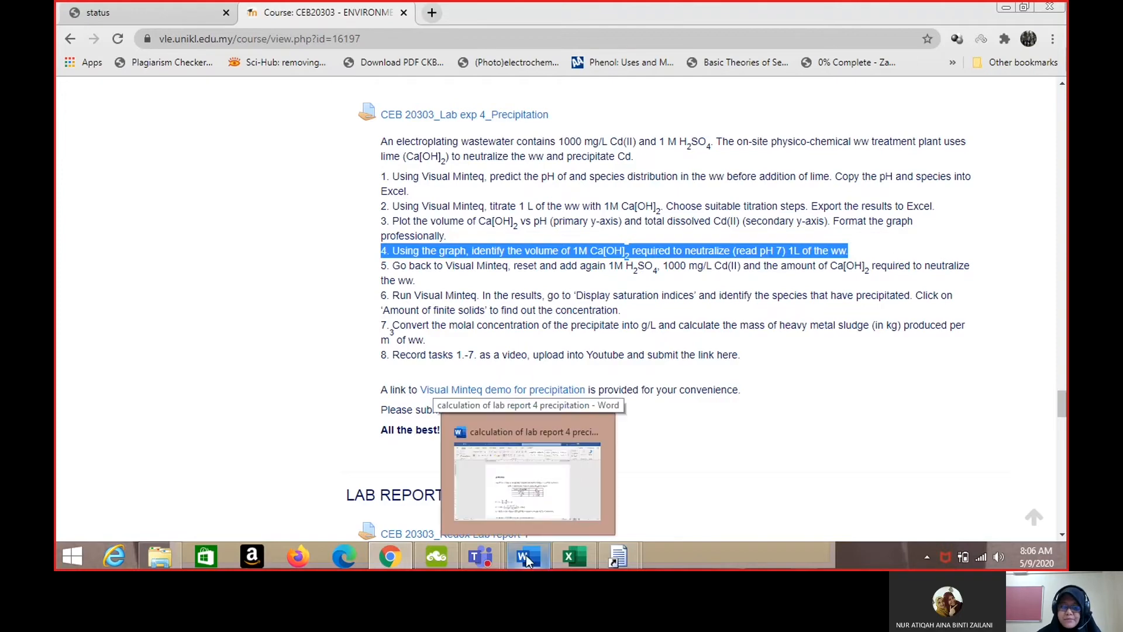
{"action": "left_click", "coordinate": [568, 558]}
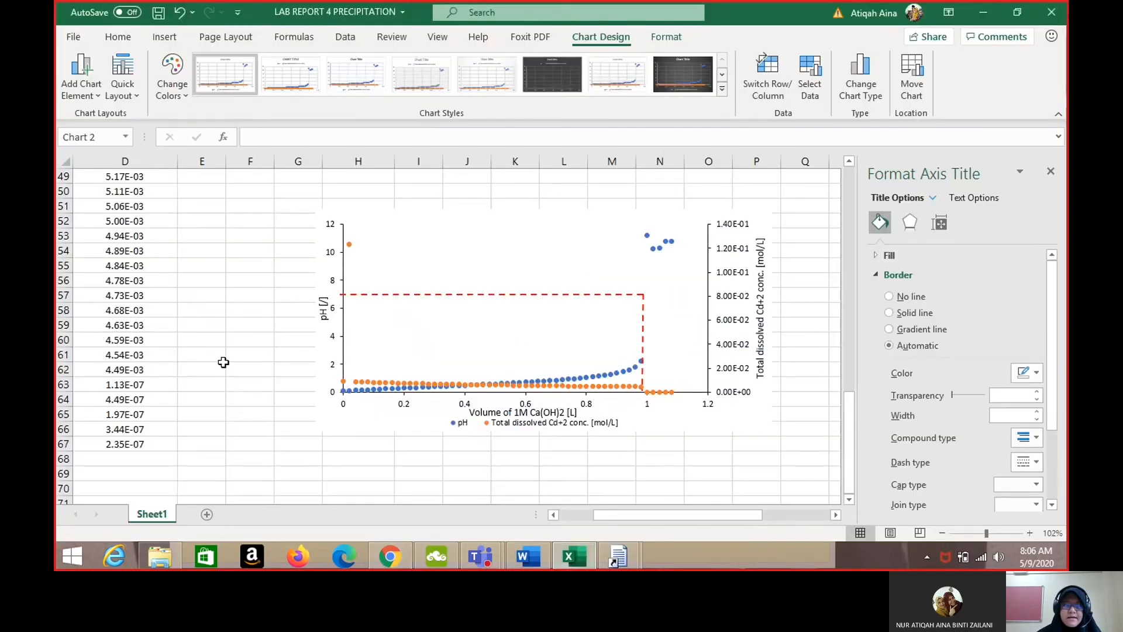
Draw a straight horizontal line about 8.25 cm long across the untitled chart at about pH 7, from the pH axis to about 0.98 L.
{"action": "scroll", "coordinate": [223, 362], "scroll_direction": "left", "scroll_amount": 5}
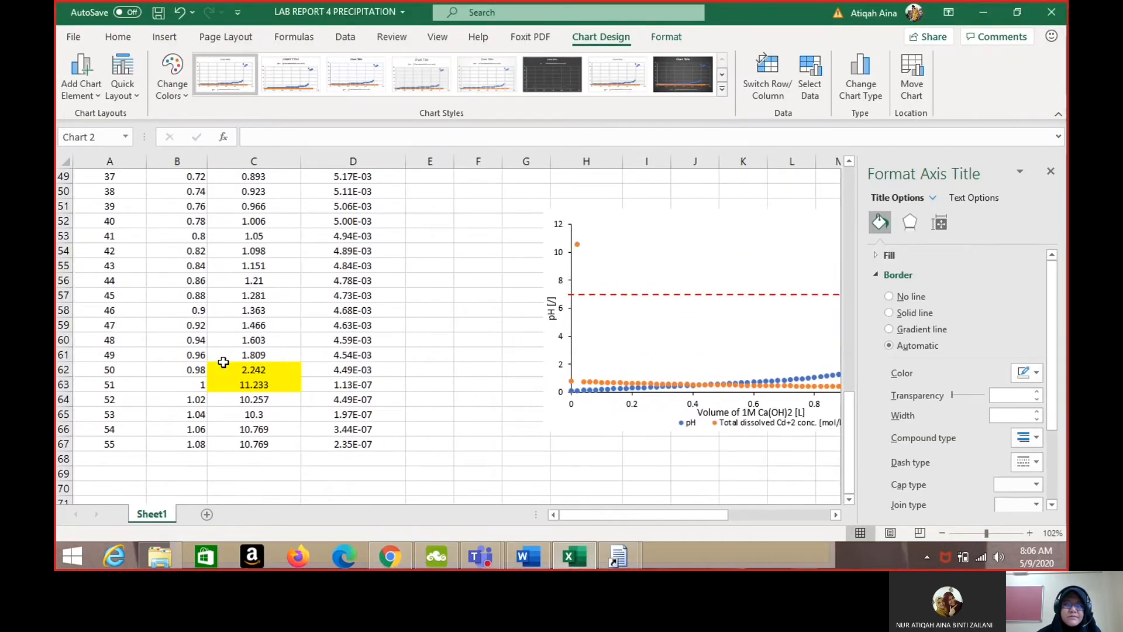
{"action": "scroll", "coordinate": [223, 362], "scroll_direction": "right", "scroll_amount": 3}
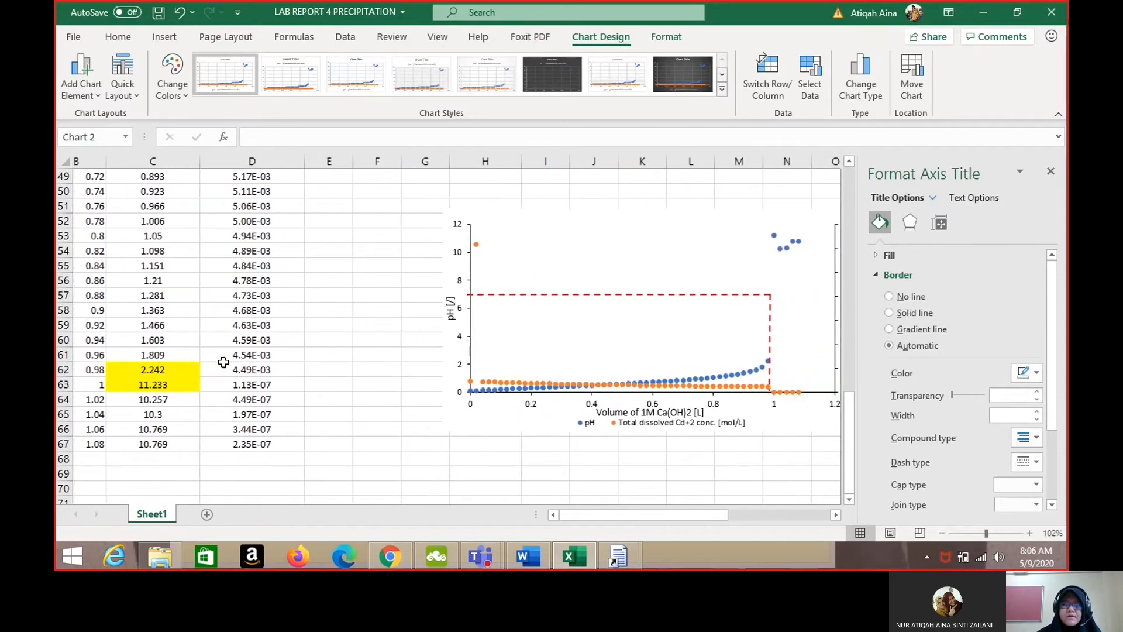
{"action": "scroll", "coordinate": [223, 362], "scroll_direction": "right", "scroll_amount": 1}
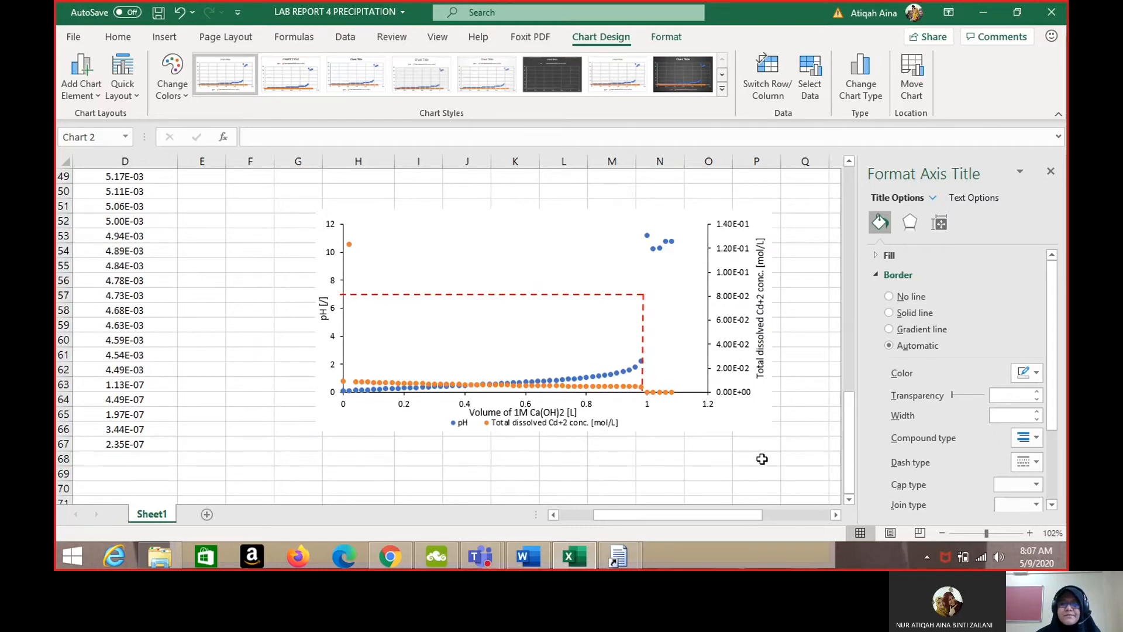
{"action": "scroll", "coordinate": [762, 459], "scroll_direction": "up", "scroll_amount": 1}
{"action": "scroll", "coordinate": [762, 459], "scroll_direction": "up", "scroll_amount": 10}
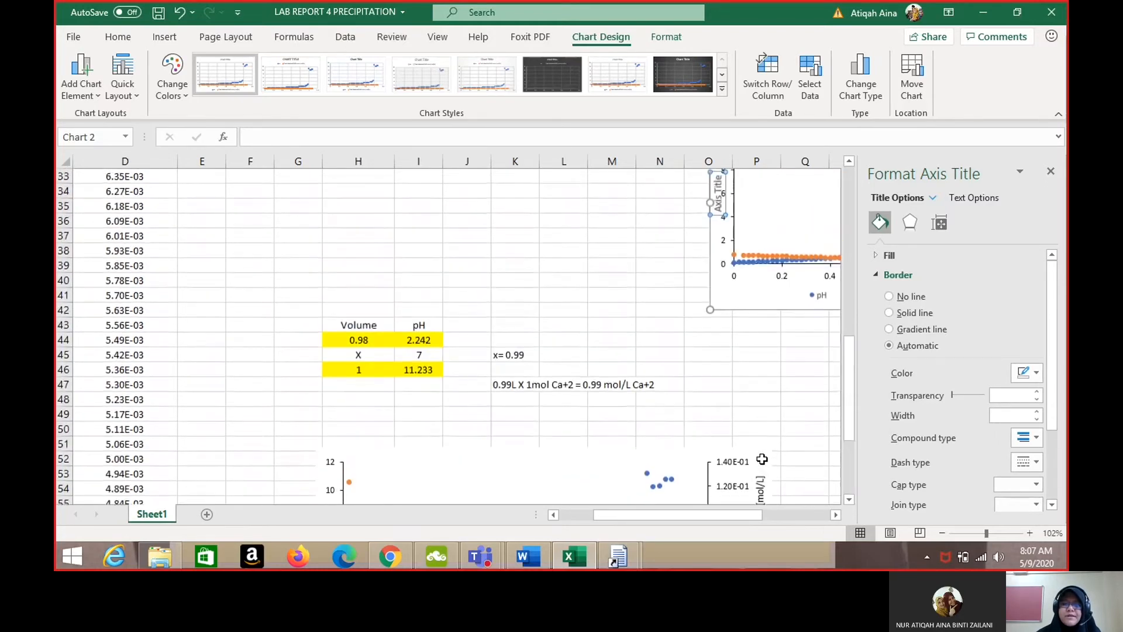
{"action": "scroll", "coordinate": [761, 459], "scroll_direction": "right", "scroll_amount": 2}
{"action": "scroll", "coordinate": [761, 459], "scroll_direction": "down", "scroll_amount": 2}
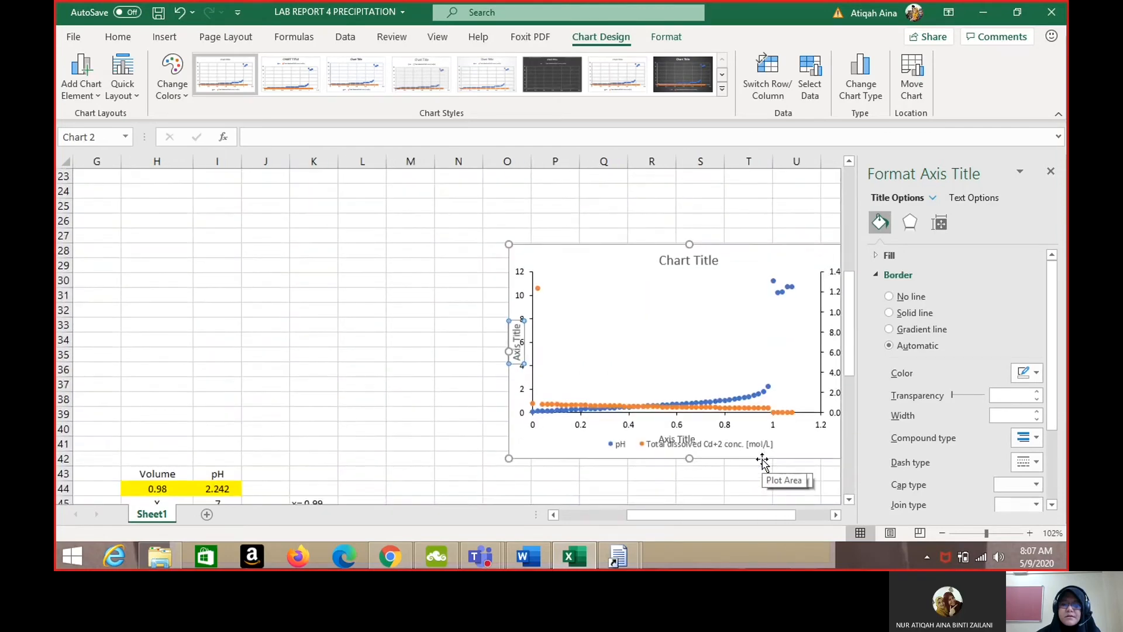
{"action": "scroll", "coordinate": [762, 459], "scroll_direction": "right", "scroll_amount": 2}
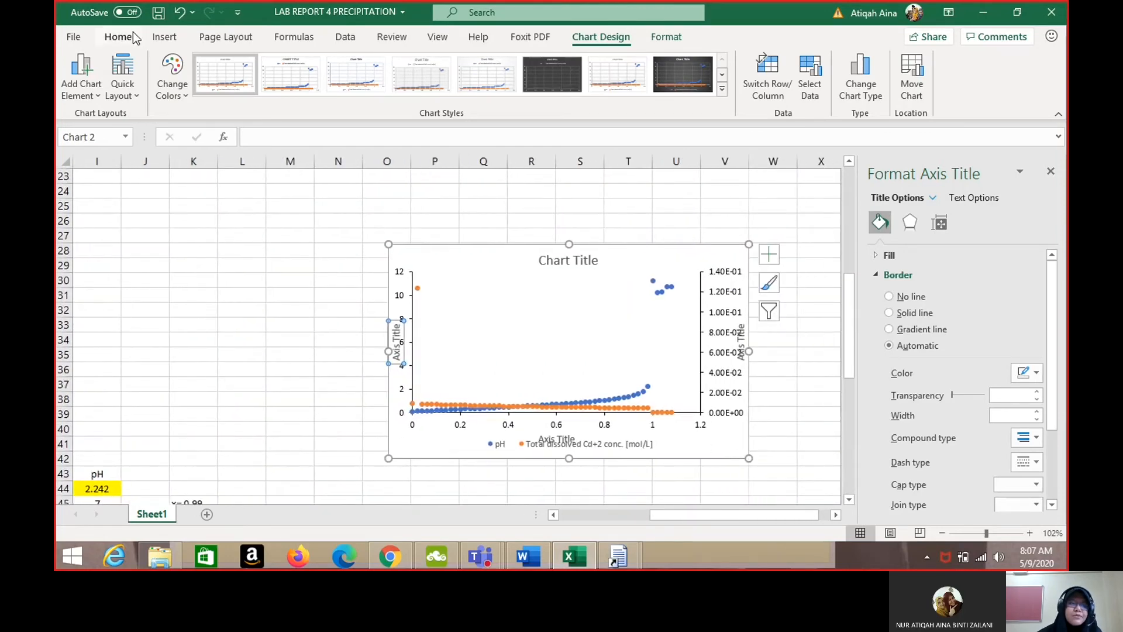
{"action": "left_click", "coordinate": [165, 37]}
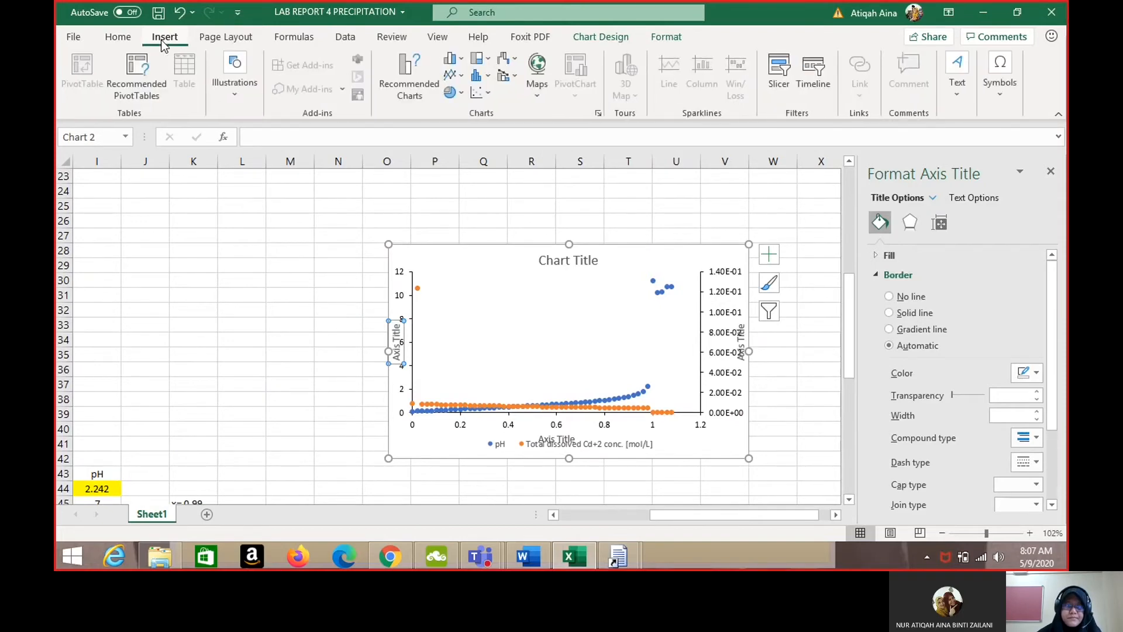
{"action": "left_click", "coordinate": [234, 89]}
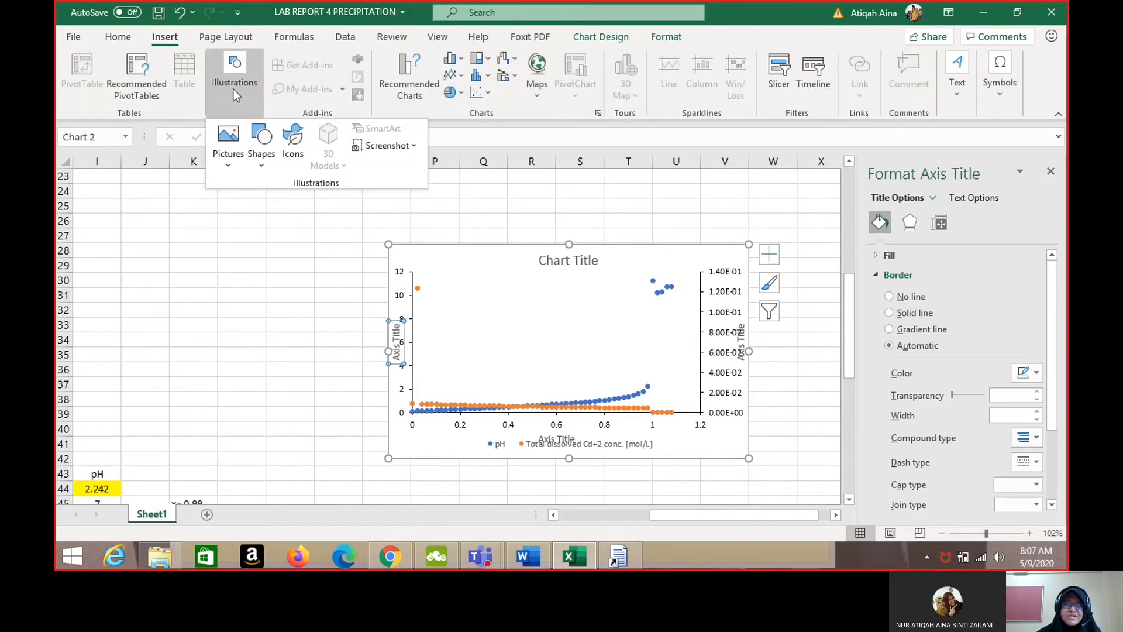
{"action": "left_click", "coordinate": [271, 149]}
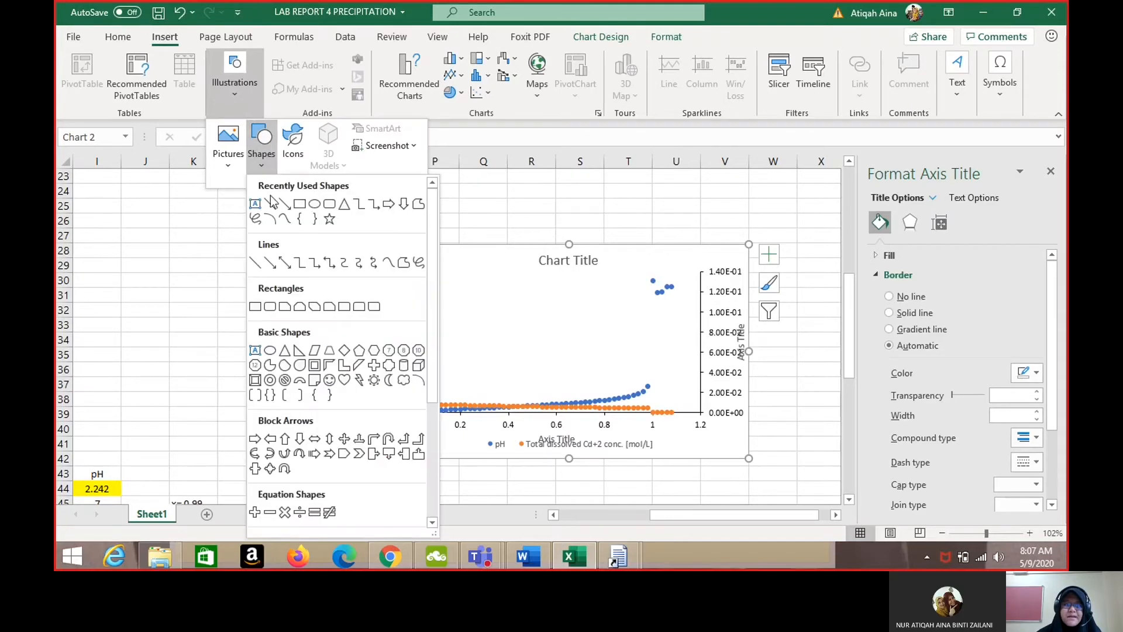
{"action": "left_click", "coordinate": [272, 266]}
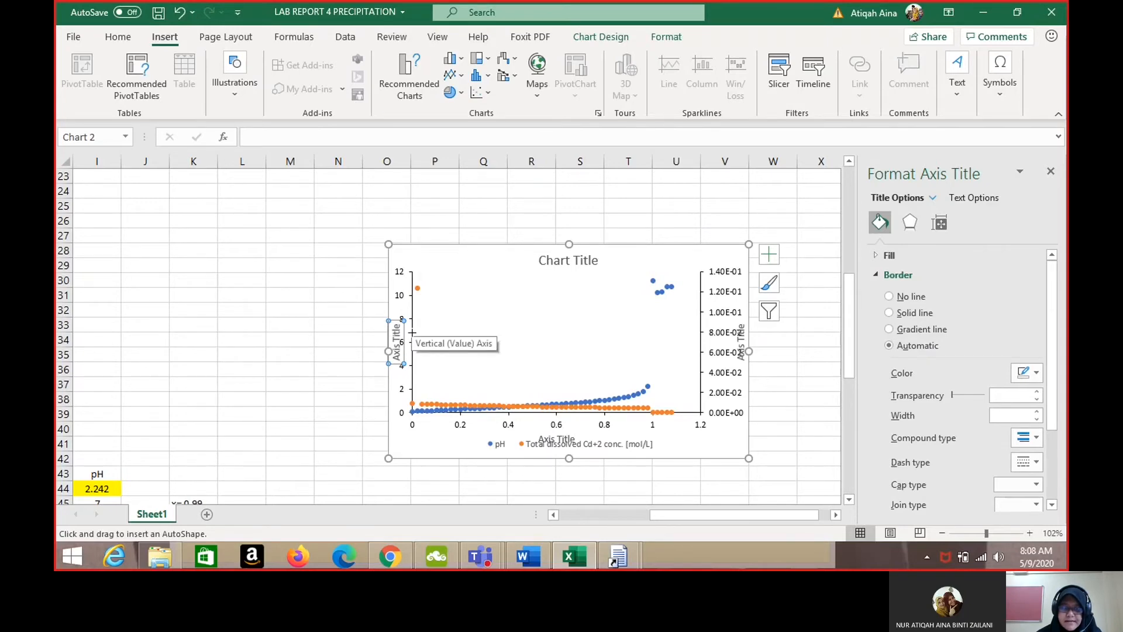
{"action": "left_click_drag", "start_coordinate": [413, 332], "coordinate": [649, 332]}
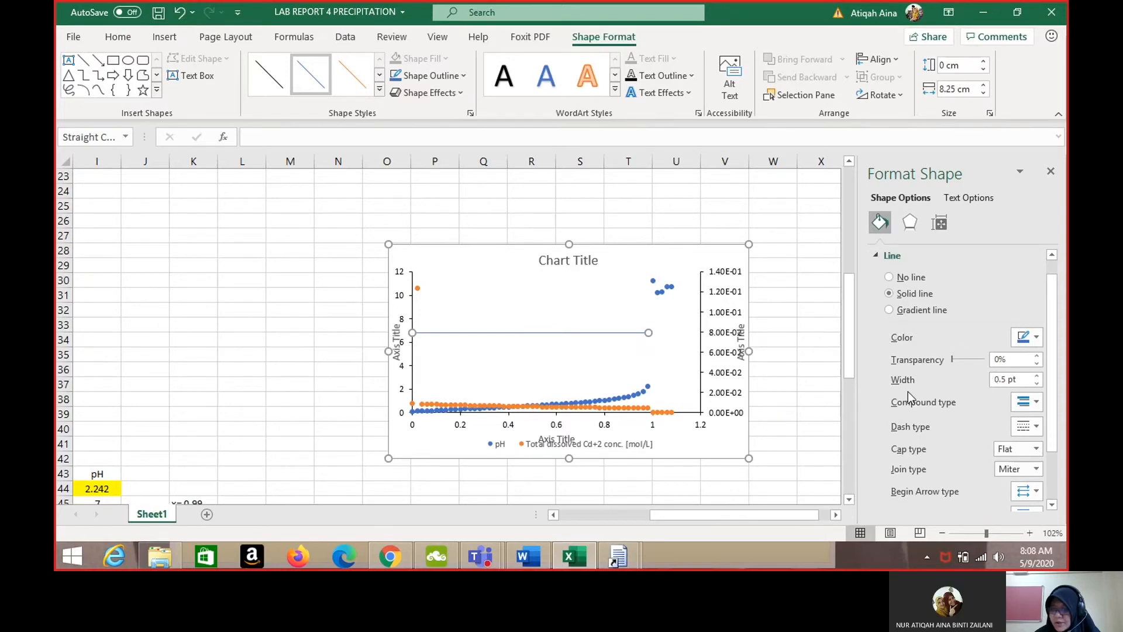
Format the horizontal guide line with a 1.25 pt width, a dashed line style and dark red colour.
{"action": "left_click", "coordinate": [1036, 383]}
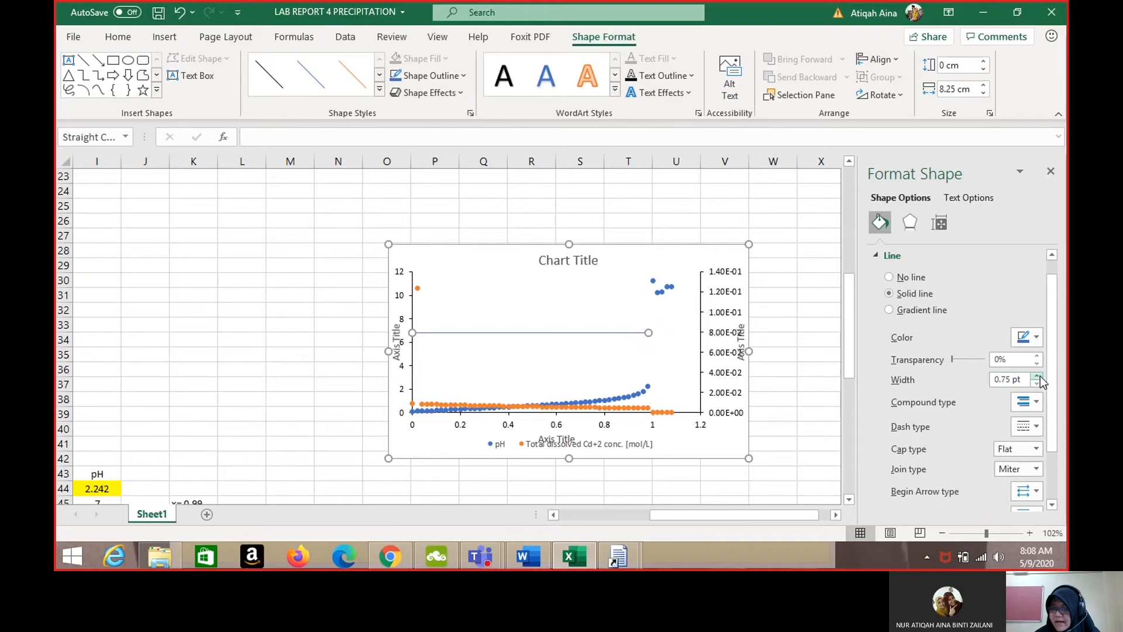
{"action": "left_click", "coordinate": [1037, 376]}
{"action": "left_click", "coordinate": [1037, 376]}
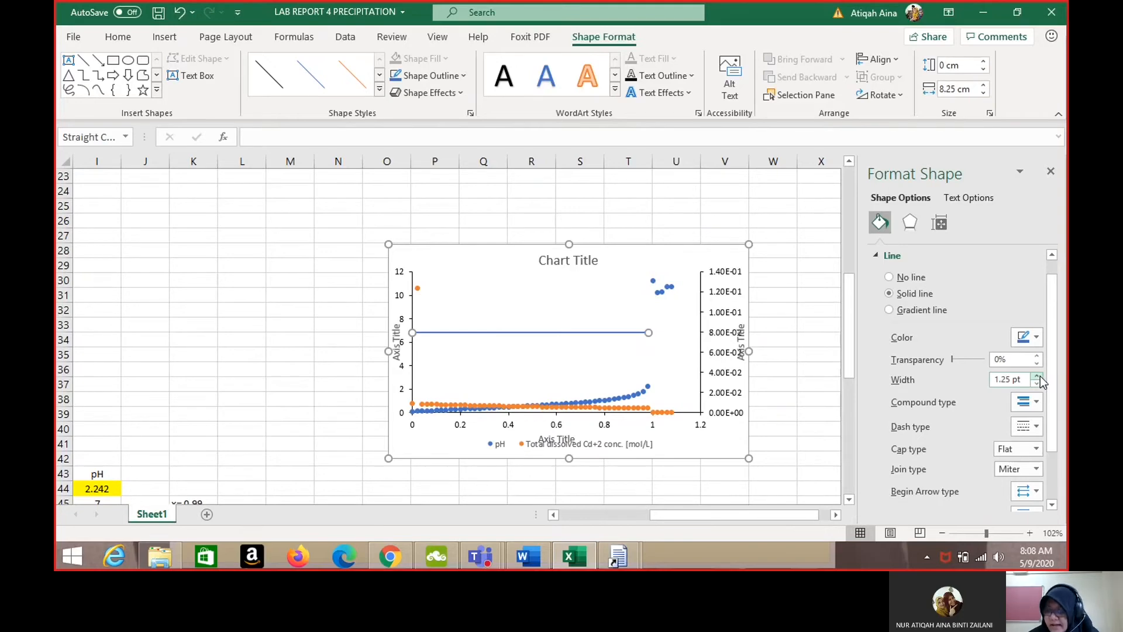
{"action": "left_click", "coordinate": [1036, 428]}
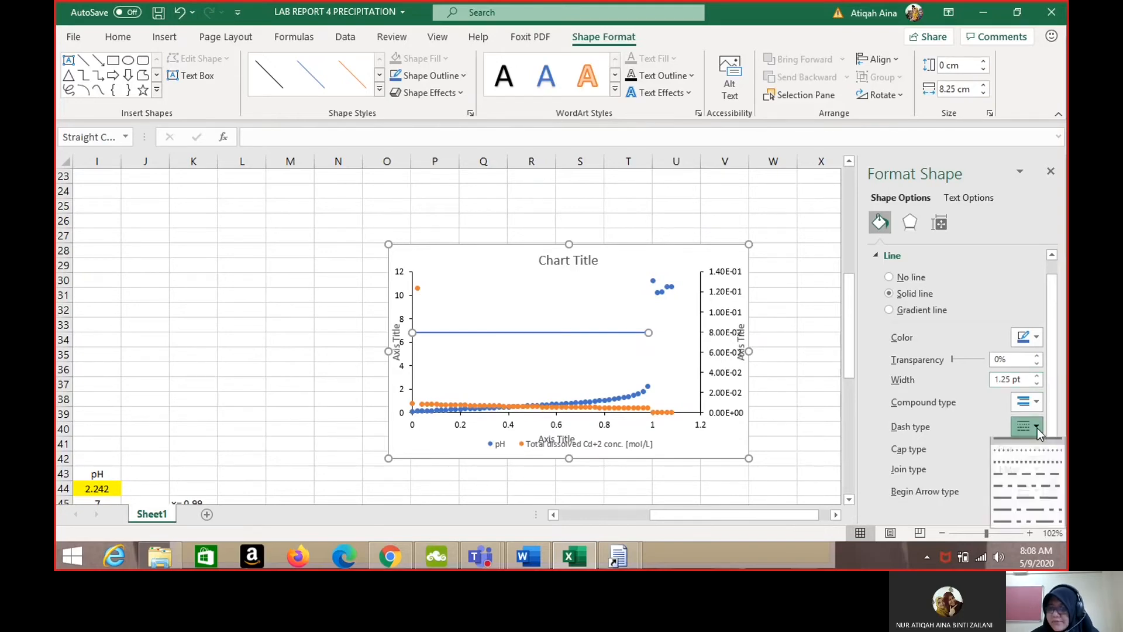
{"action": "left_click", "coordinate": [1037, 479]}
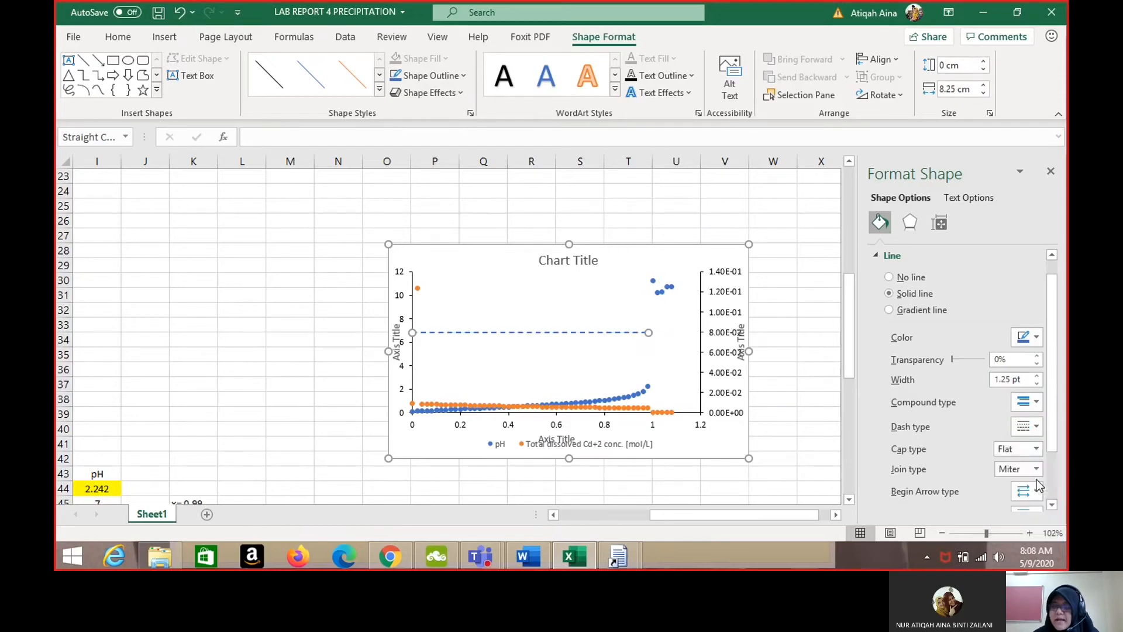
{"action": "left_click", "coordinate": [1039, 334]}
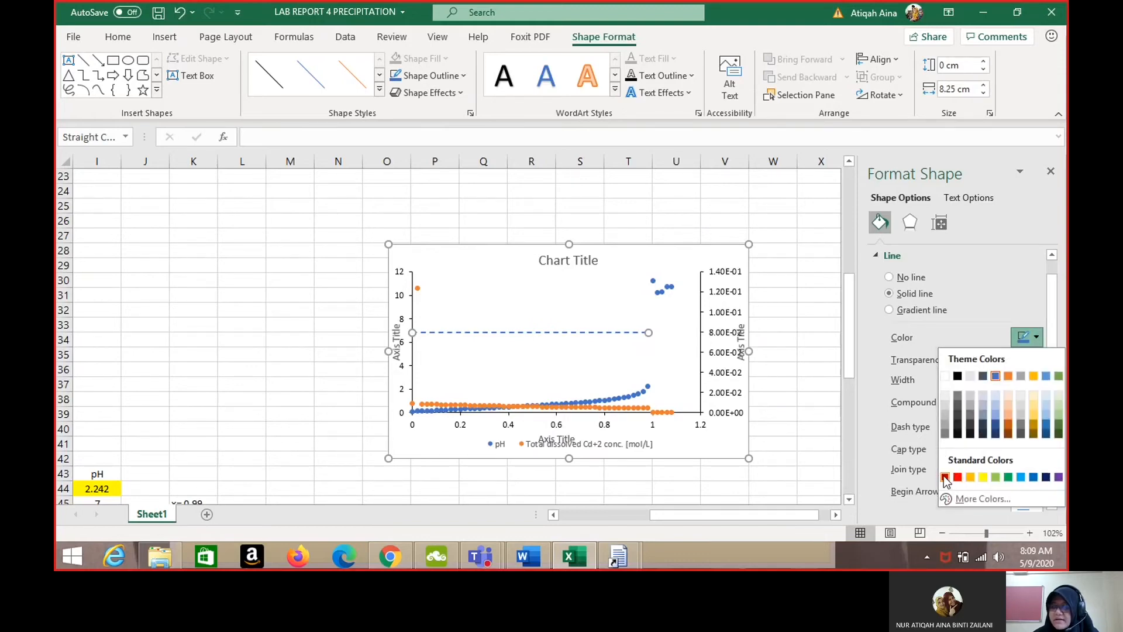
{"action": "left_click", "coordinate": [944, 476]}
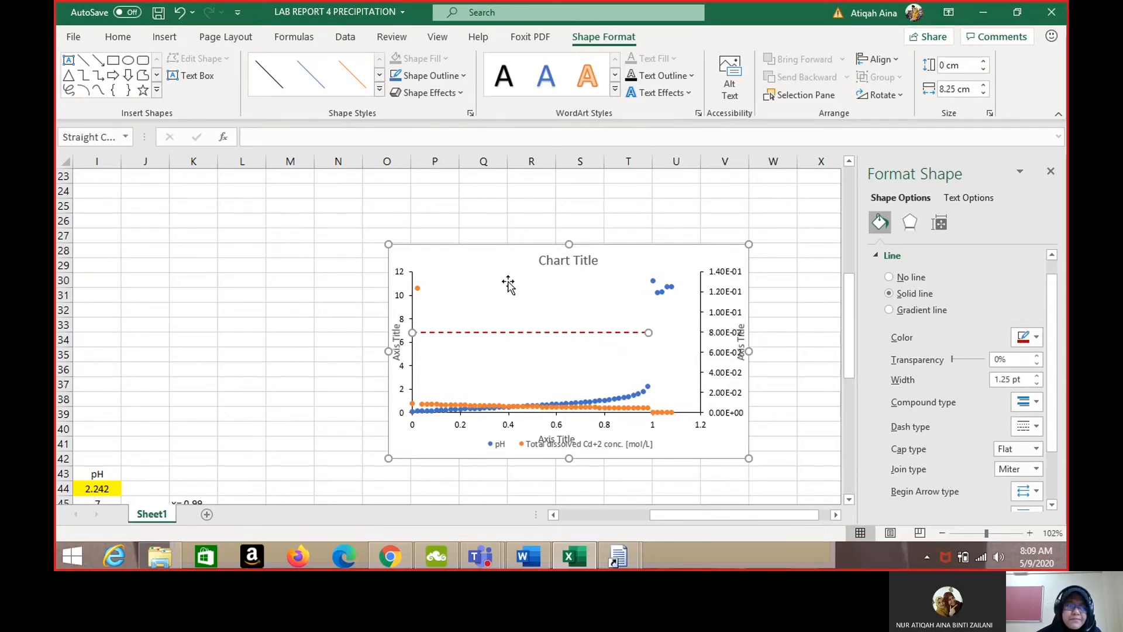
Duplicate the dashed red line and reposition the copy as a vertical guide from the horizontal line's end down to the volume axis.
{"action": "left_click", "coordinate": [116, 43]}
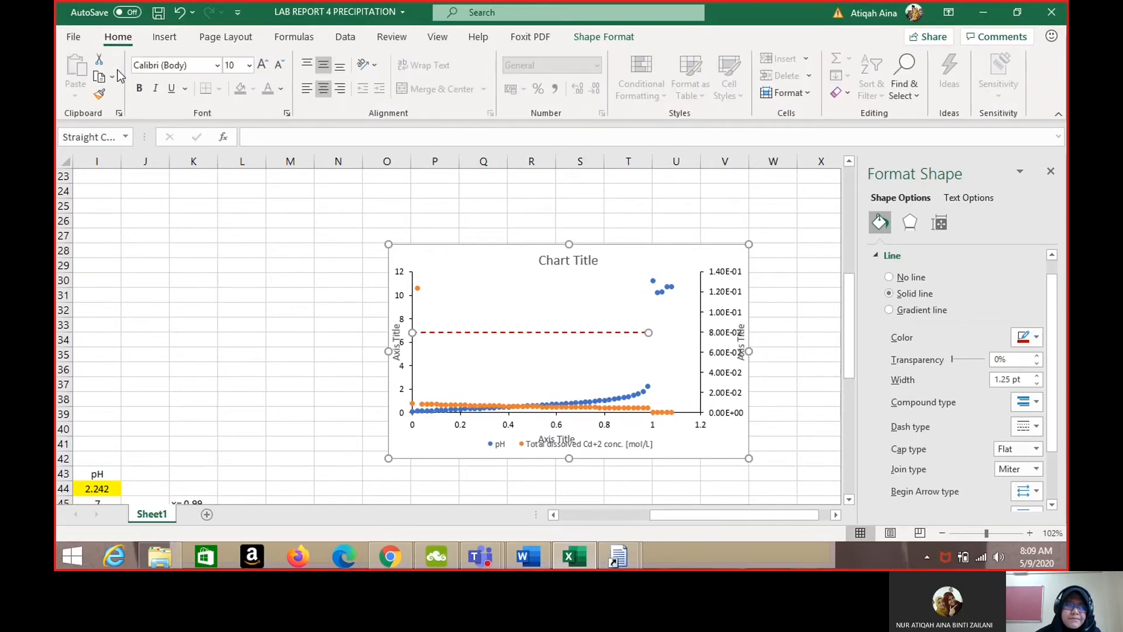
{"action": "key", "text": "ctrl+v"}
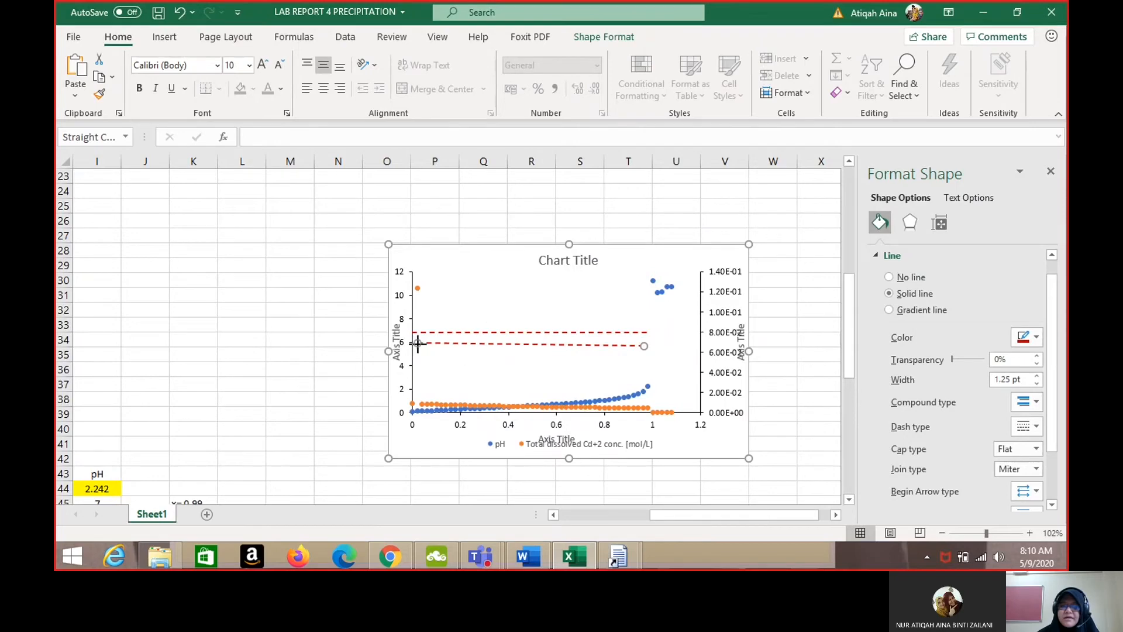
{"action": "left_click_drag", "start_coordinate": [415, 343], "coordinate": [462, 405]}
{"action": "left_click_drag", "start_coordinate": [572, 419], "coordinate": [647, 397]}
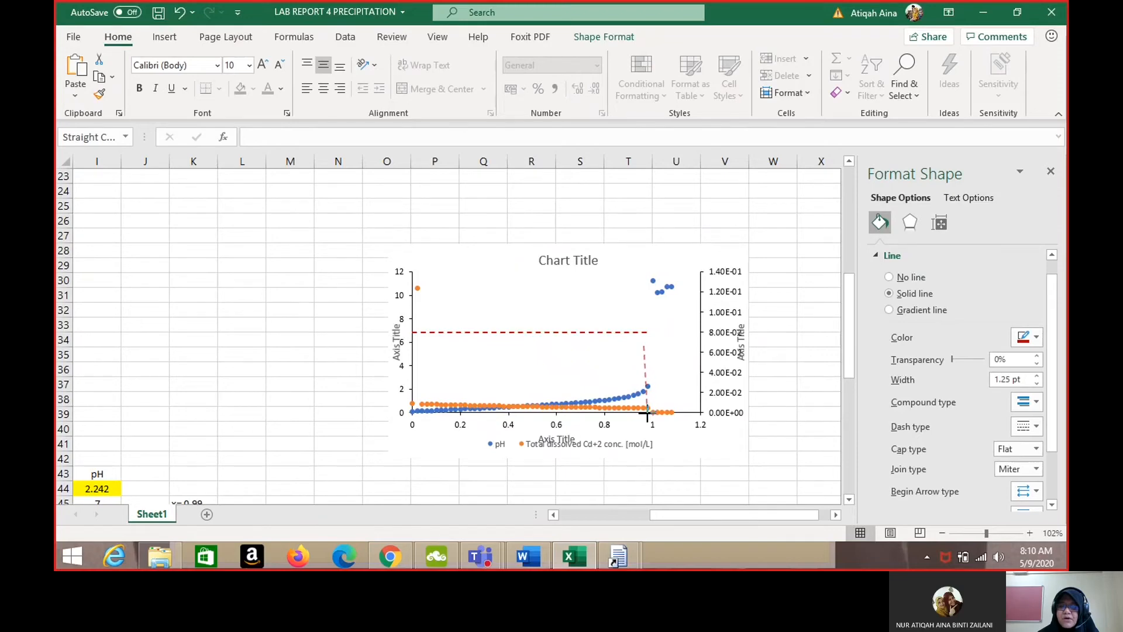
{"action": "left_click_drag", "start_coordinate": [652, 411], "coordinate": [645, 413]}
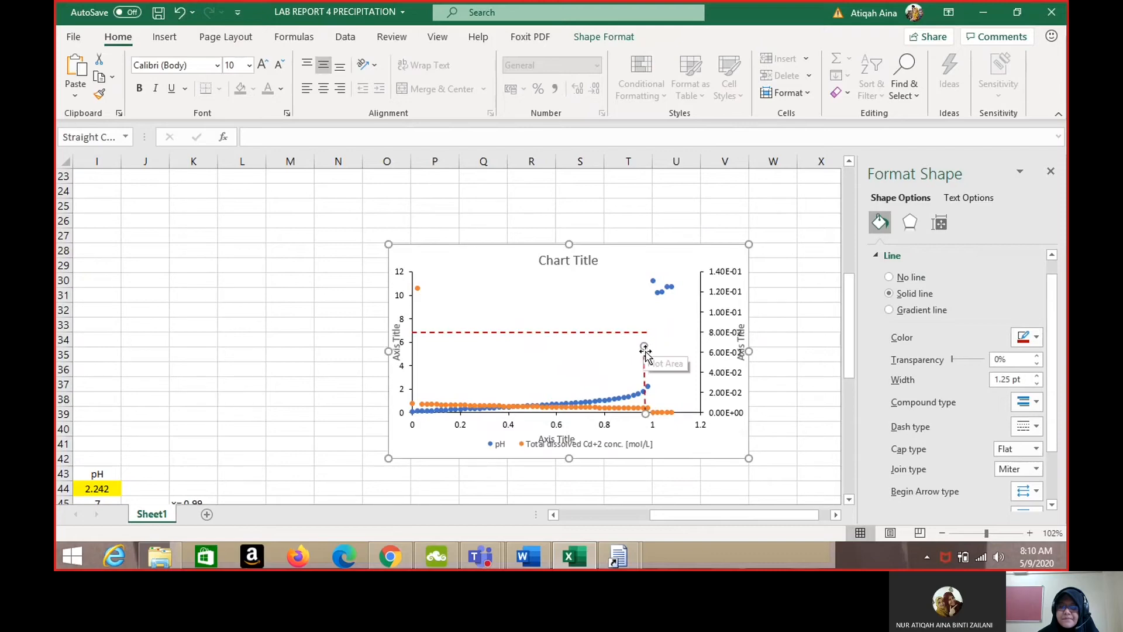
{"action": "left_click_drag", "start_coordinate": [643, 346], "coordinate": [645, 332]}
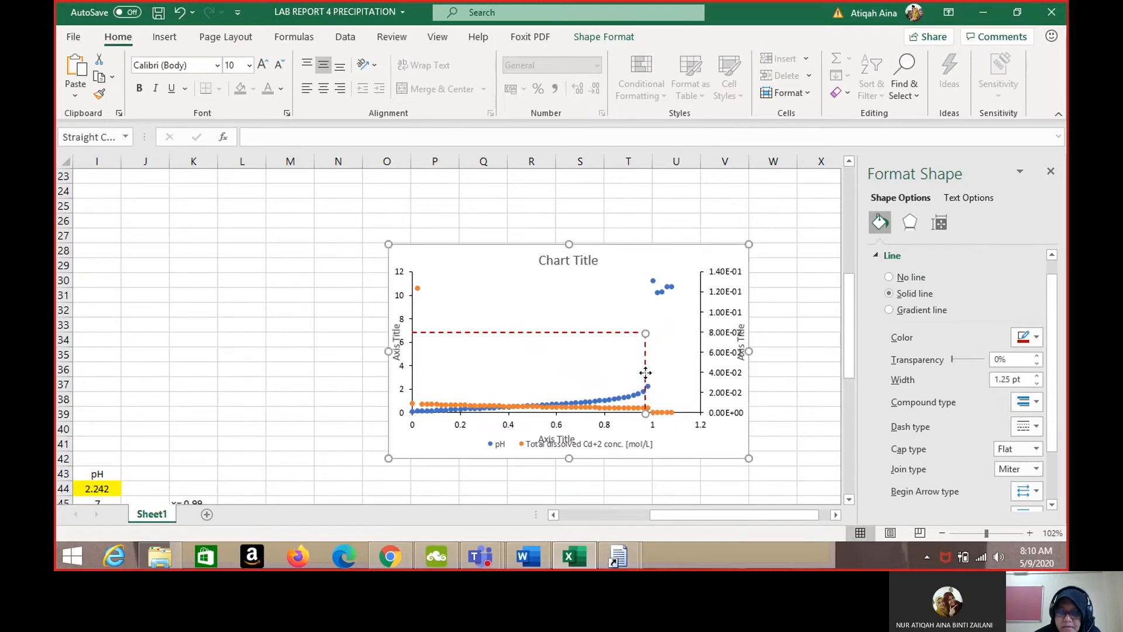
{"action": "left_click_drag", "start_coordinate": [645, 373], "coordinate": [648, 373]}
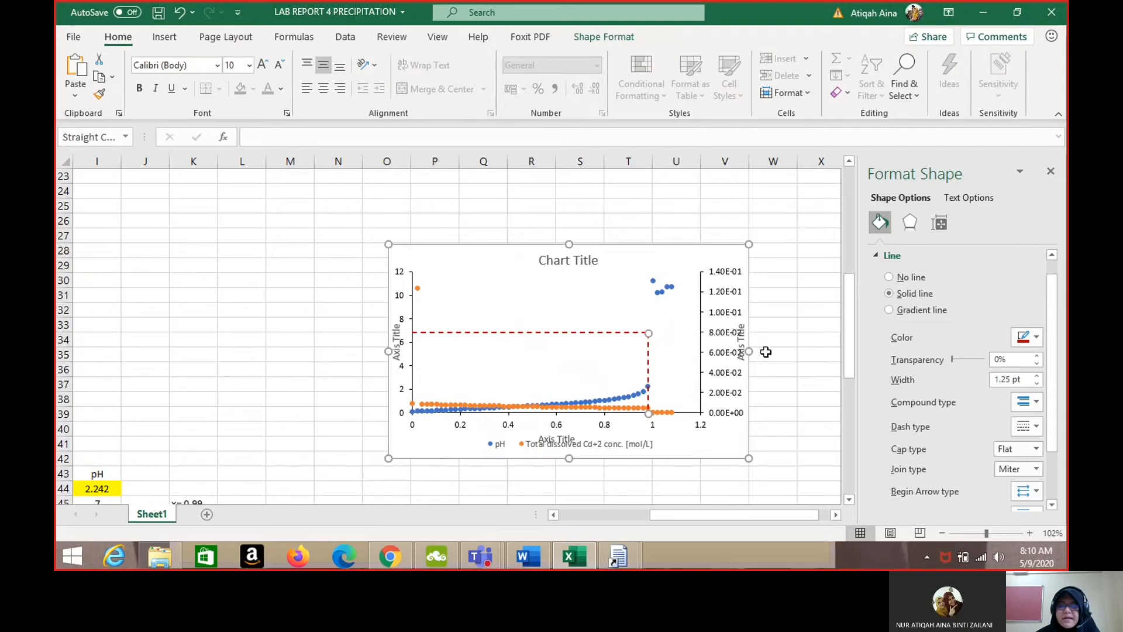
{"action": "left_click", "coordinate": [805, 344]}
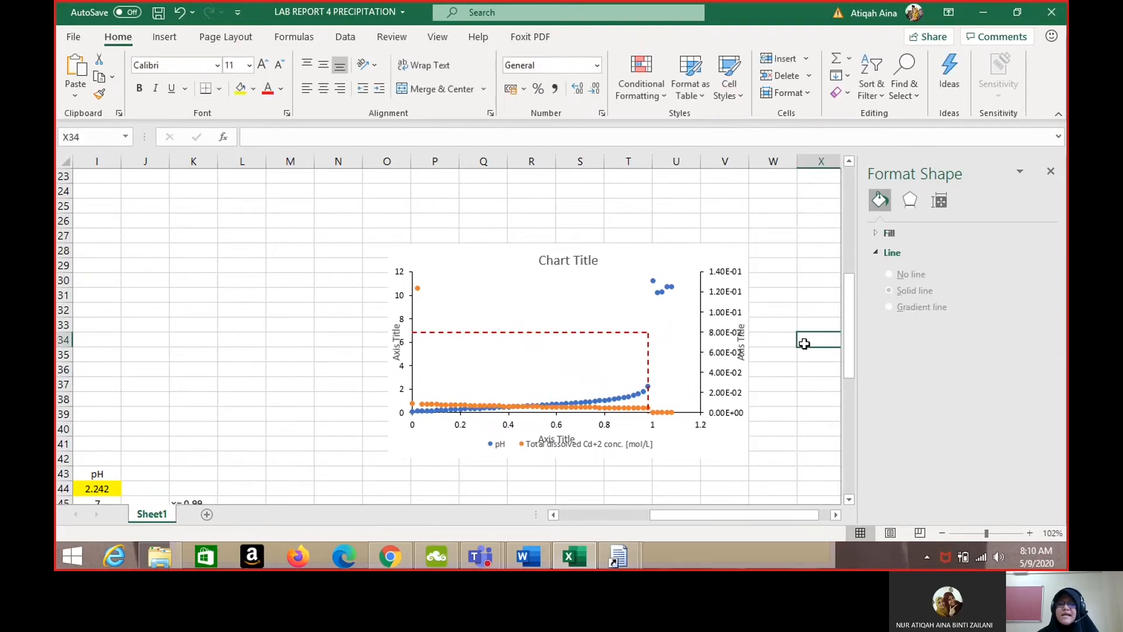
Examine the finished labelled chart with its red guide lines beside the end of the titration table.
{"action": "scroll", "coordinate": [805, 344], "scroll_direction": "down", "scroll_amount": 11}
{"action": "scroll", "coordinate": [805, 344], "scroll_direction": "left", "scroll_amount": 4}
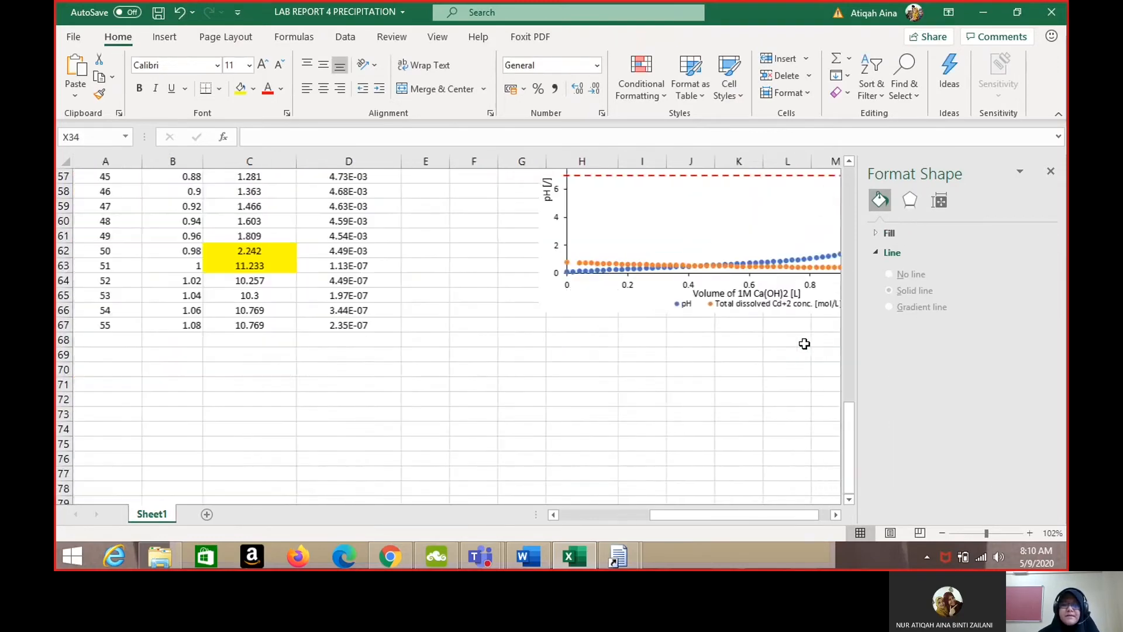
{"action": "scroll", "coordinate": [804, 344], "scroll_direction": "up", "scroll_amount": 6}
{"action": "scroll", "coordinate": [805, 344], "scroll_direction": "right", "scroll_amount": 2}
{"action": "scroll", "coordinate": [805, 344], "scroll_direction": "down", "scroll_amount": 2}
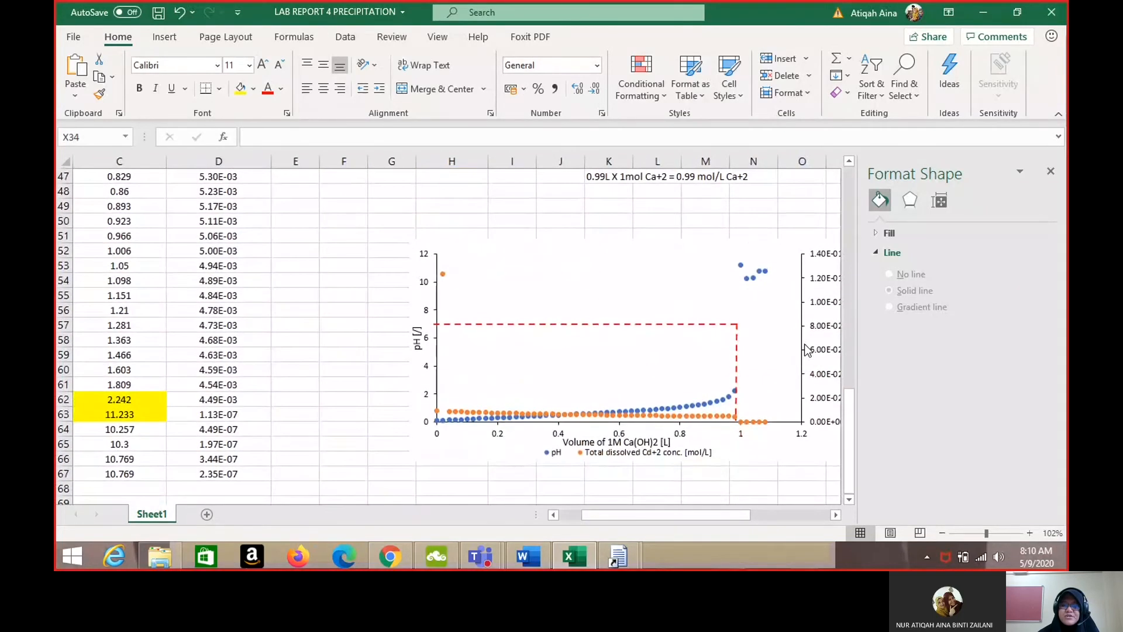
{"action": "scroll", "coordinate": [807, 350], "scroll_direction": "right", "scroll_amount": 1}
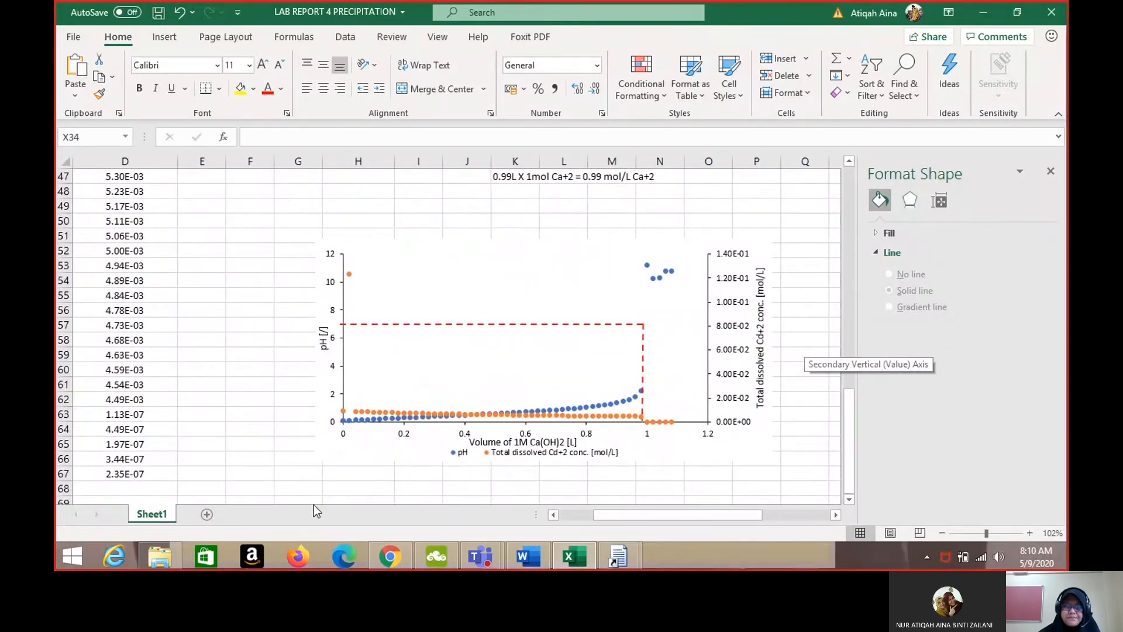
{"action": "mouse_move", "coordinate": [390, 561]}
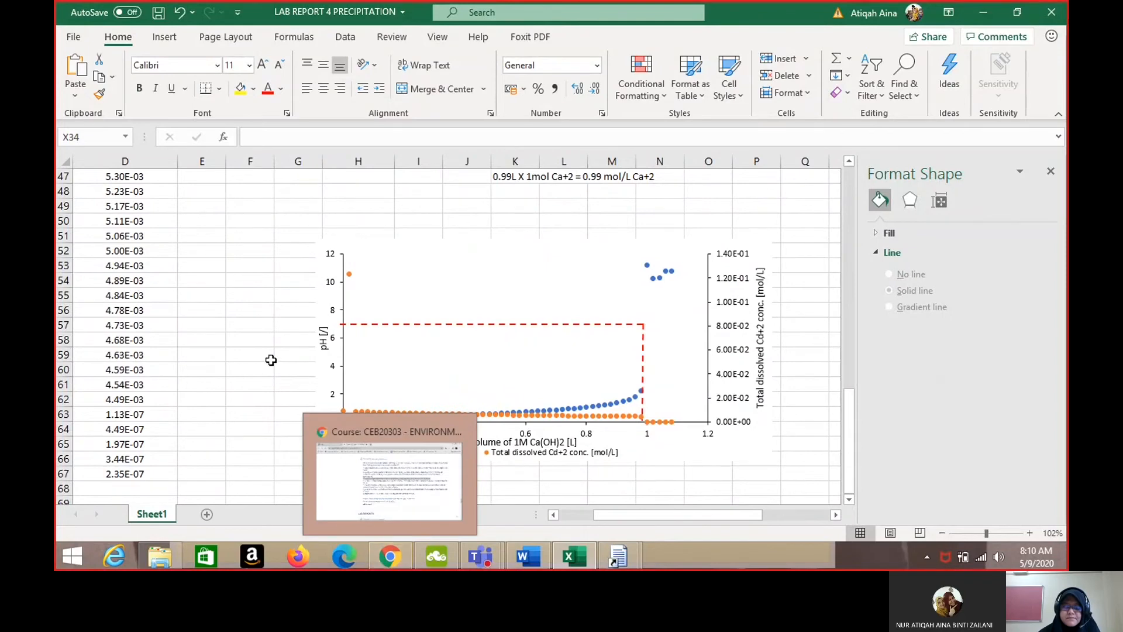
{"action": "left_click", "coordinate": [272, 360]}
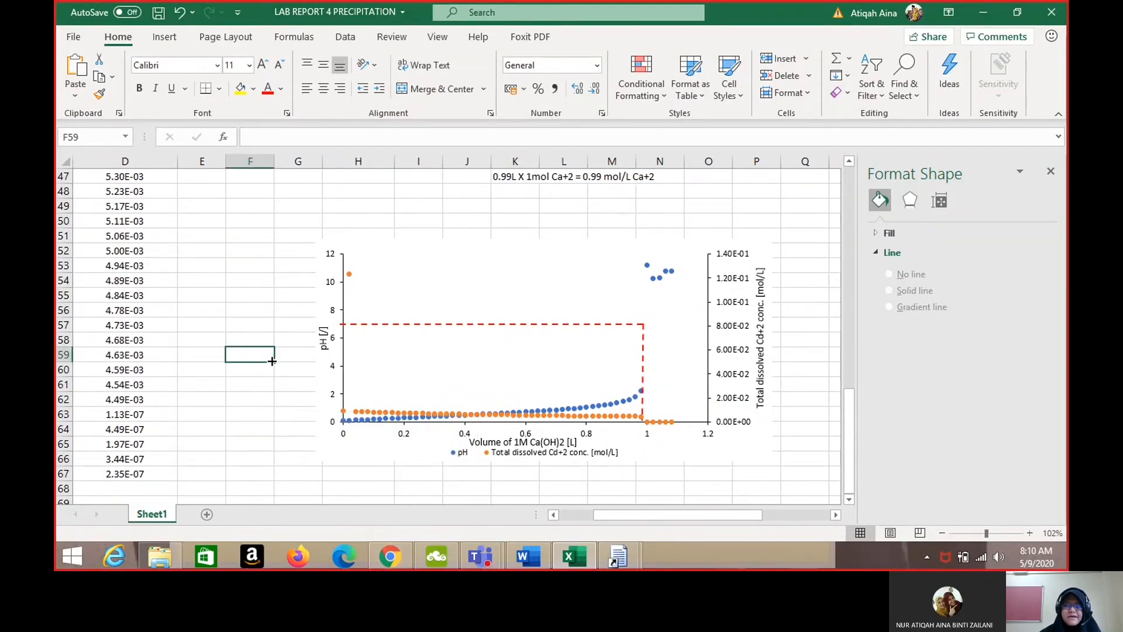
Review the titration table and interpolation notes, and select rows 62 and 63 with the highlighted pH values on either side of neutral.
{"action": "scroll", "coordinate": [272, 360], "scroll_direction": "left", "scroll_amount": 2}
{"action": "scroll", "coordinate": [271, 360], "scroll_direction": "left", "scroll_amount": 2}
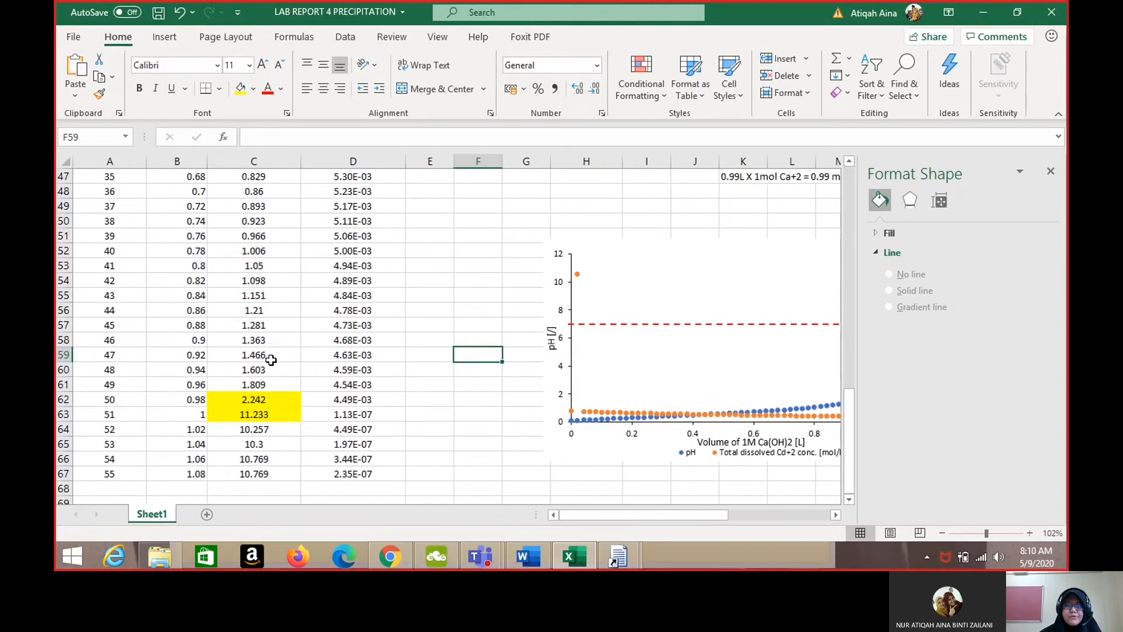
{"action": "scroll", "coordinate": [271, 360], "scroll_direction": "up", "scroll_amount": 6}
{"action": "scroll", "coordinate": [271, 359], "scroll_direction": "up", "scroll_amount": 1}
{"action": "scroll", "coordinate": [272, 360], "scroll_direction": "down", "scroll_amount": 3}
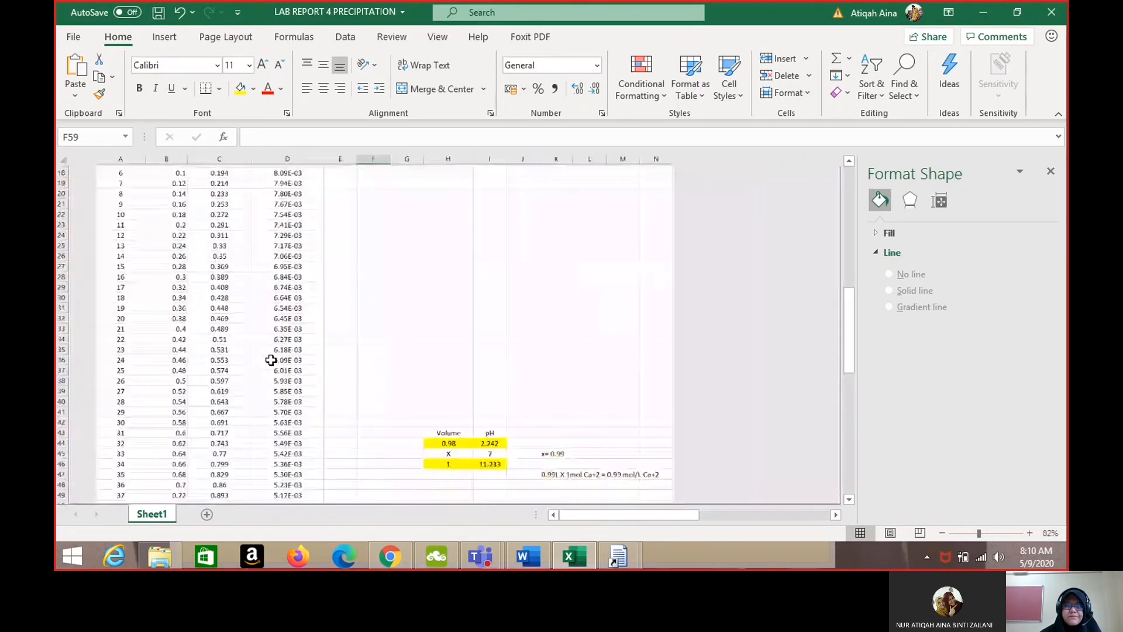
{"action": "scroll", "coordinate": [271, 360], "scroll_direction": "up", "scroll_amount": 5}
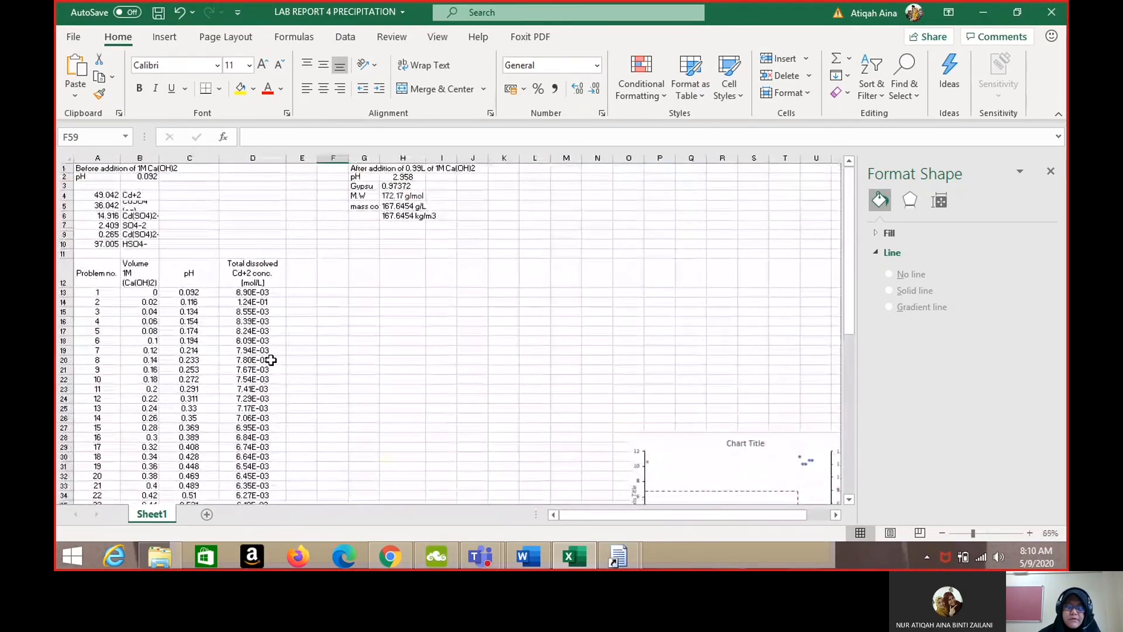
{"action": "scroll", "coordinate": [154, 295], "scroll_direction": "down", "scroll_amount": 12}
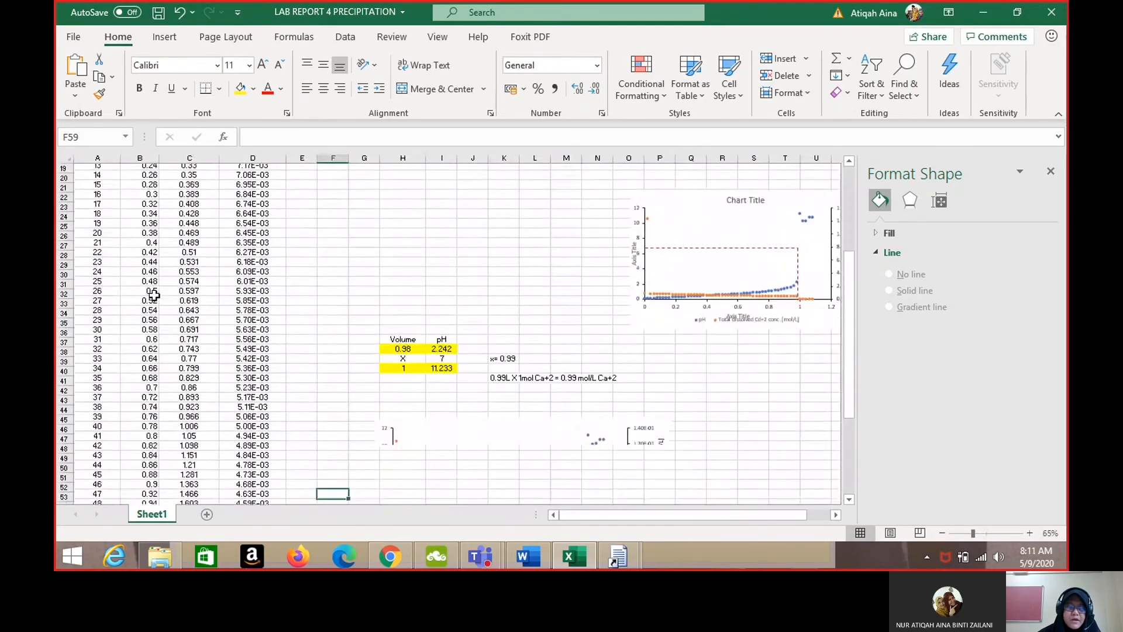
{"action": "scroll", "coordinate": [154, 296], "scroll_direction": "down", "scroll_amount": 1}
{"action": "scroll", "coordinate": [201, 331], "scroll_direction": "up", "scroll_amount": 2}
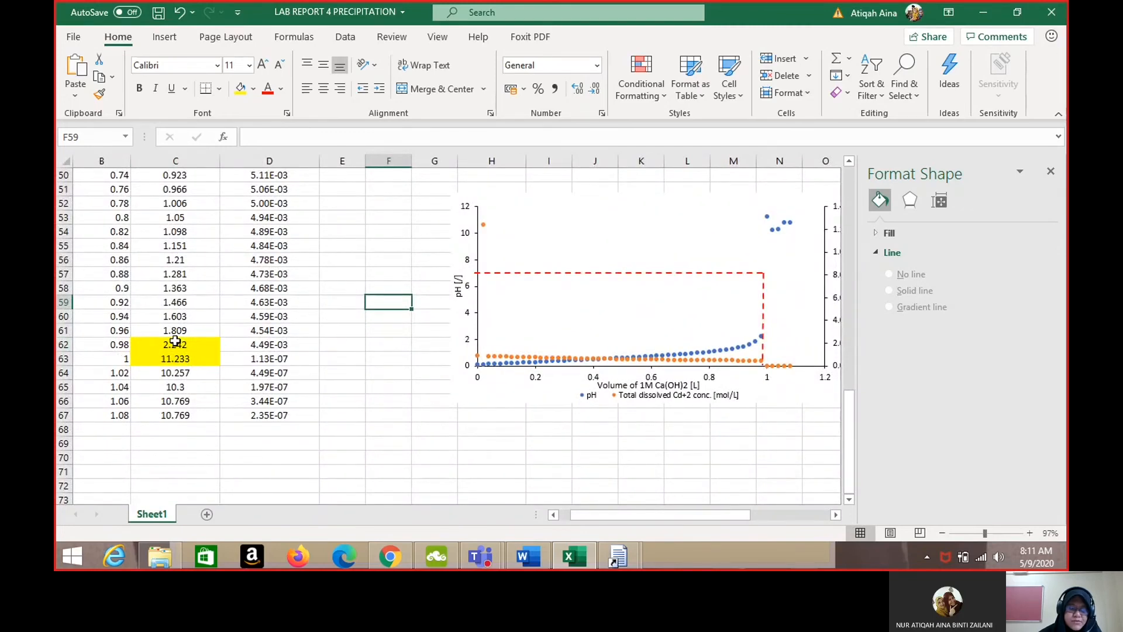
{"action": "left_click_drag", "start_coordinate": [63, 344], "coordinate": [61, 359]}
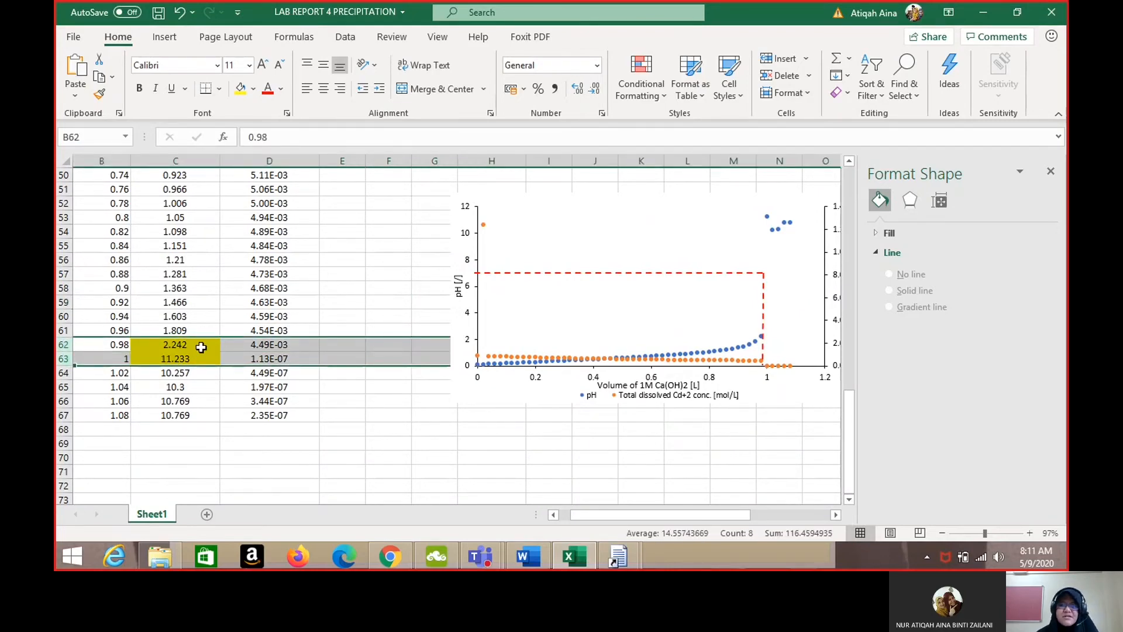
Close the shape formatting pane, and compare the highlighted volume and pH pairs with the pH 7 row in the interpolation table.
{"action": "left_click", "coordinate": [1048, 171]}
{"action": "left_click_drag", "start_coordinate": [117, 344], "coordinate": [136, 359]}
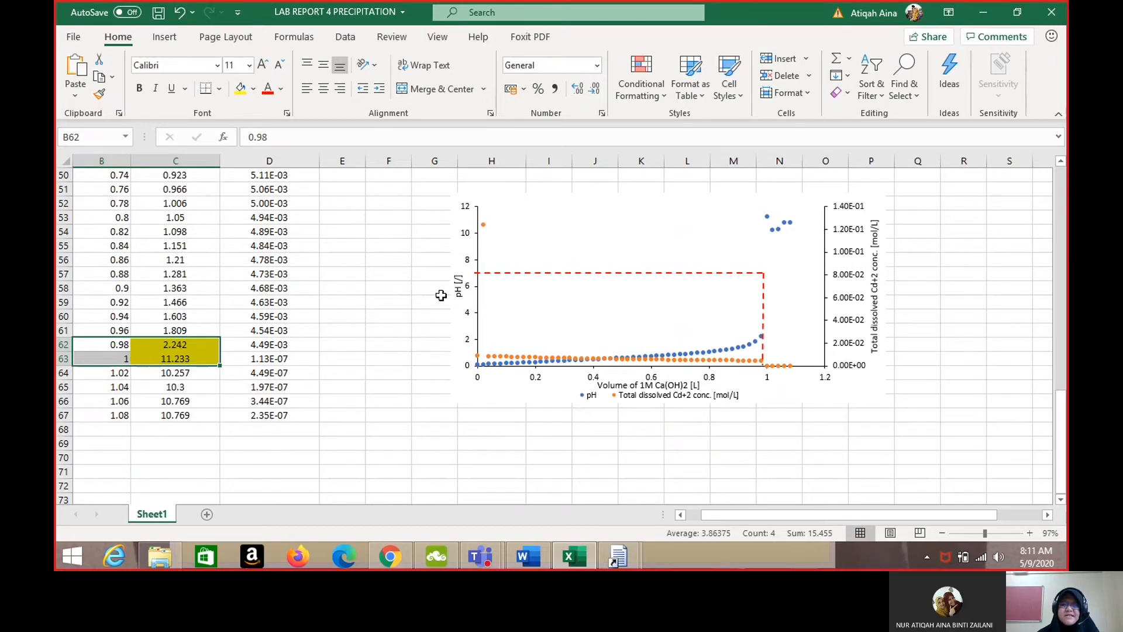
{"action": "scroll", "coordinate": [441, 300], "scroll_direction": "up", "scroll_amount": 4}
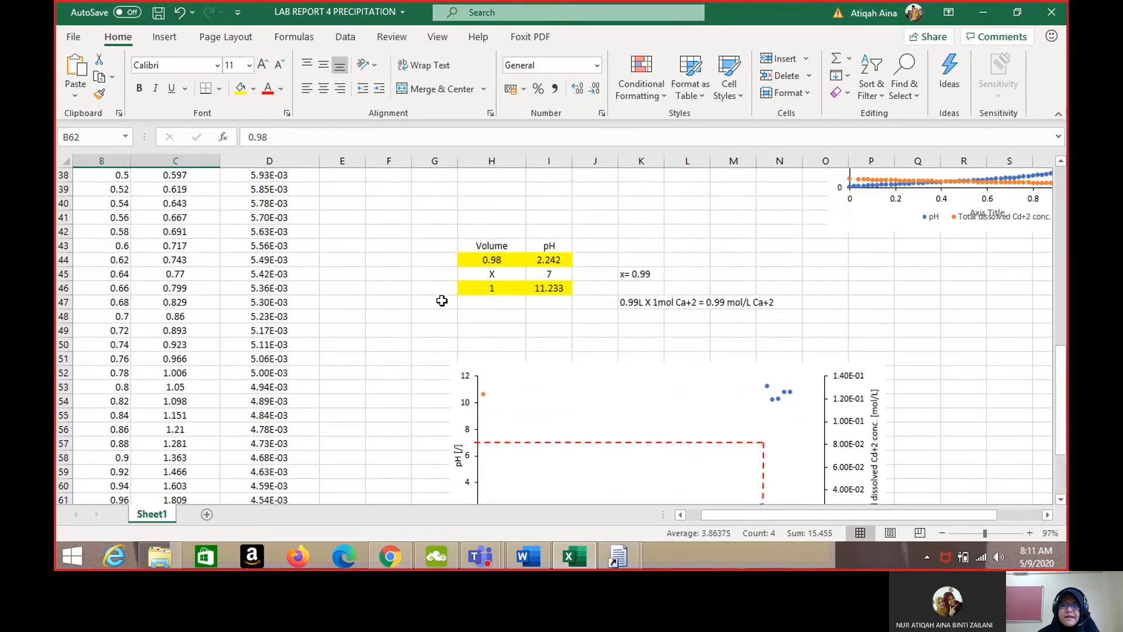
{"action": "scroll", "coordinate": [441, 300], "scroll_direction": "right", "scroll_amount": 1}
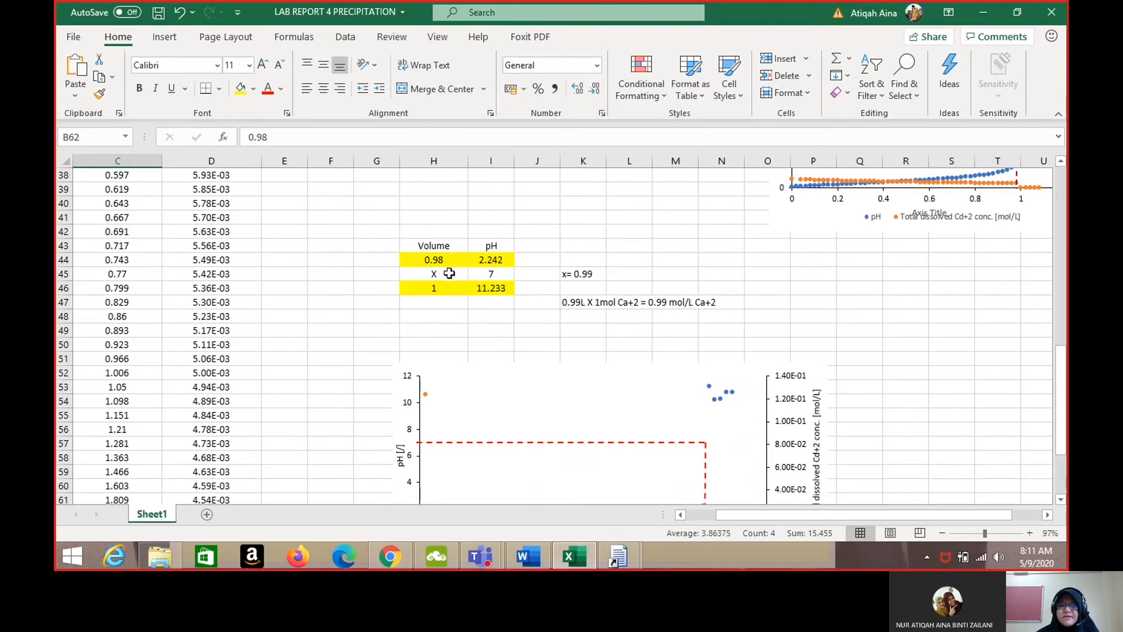
{"action": "left_click_drag", "start_coordinate": [428, 273], "coordinate": [498, 274]}
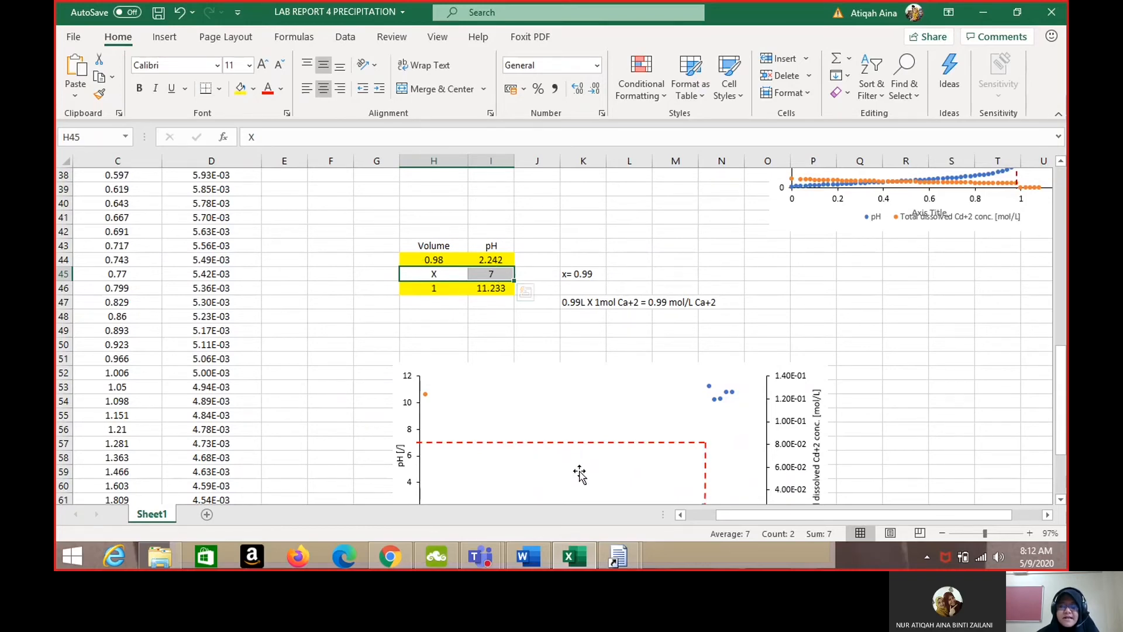
Switch to the Word calculation document, review the interpolation table and formulas, and select the sentence giving the neutralizing Ca[OH]2 volume.
{"action": "left_click", "coordinate": [529, 557]}
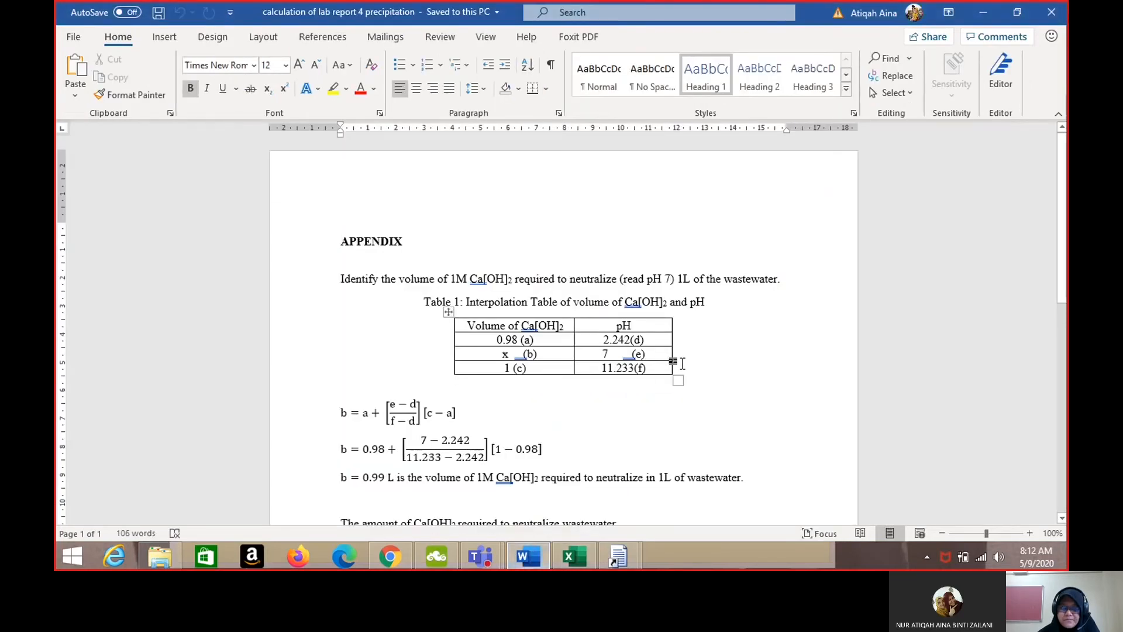
{"action": "scroll", "coordinate": [678, 362], "scroll_direction": "down", "scroll_amount": 2}
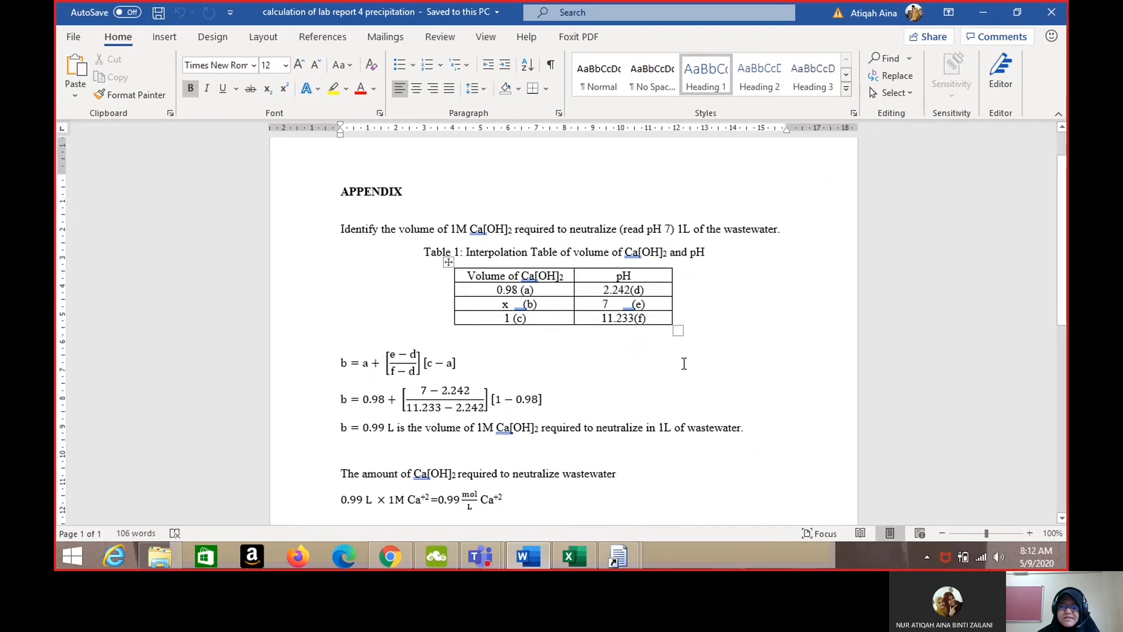
{"action": "scroll", "coordinate": [683, 364], "scroll_direction": "up", "scroll_amount": 1}
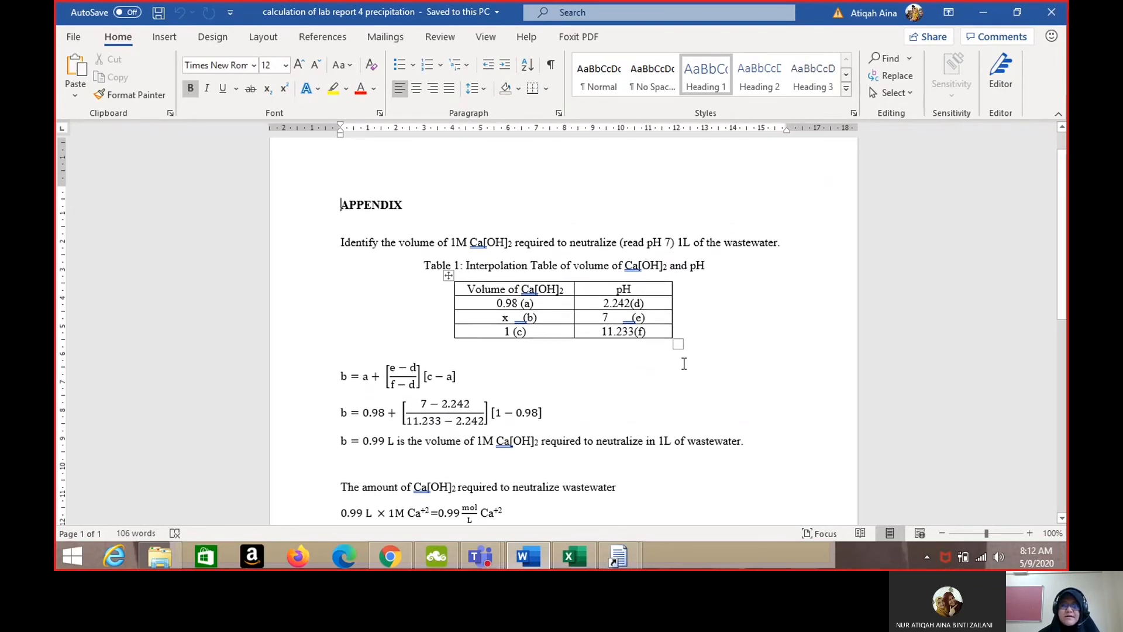
{"action": "scroll", "coordinate": [684, 363], "scroll_direction": "down", "scroll_amount": 2}
{"action": "left_click", "coordinate": [761, 399]}
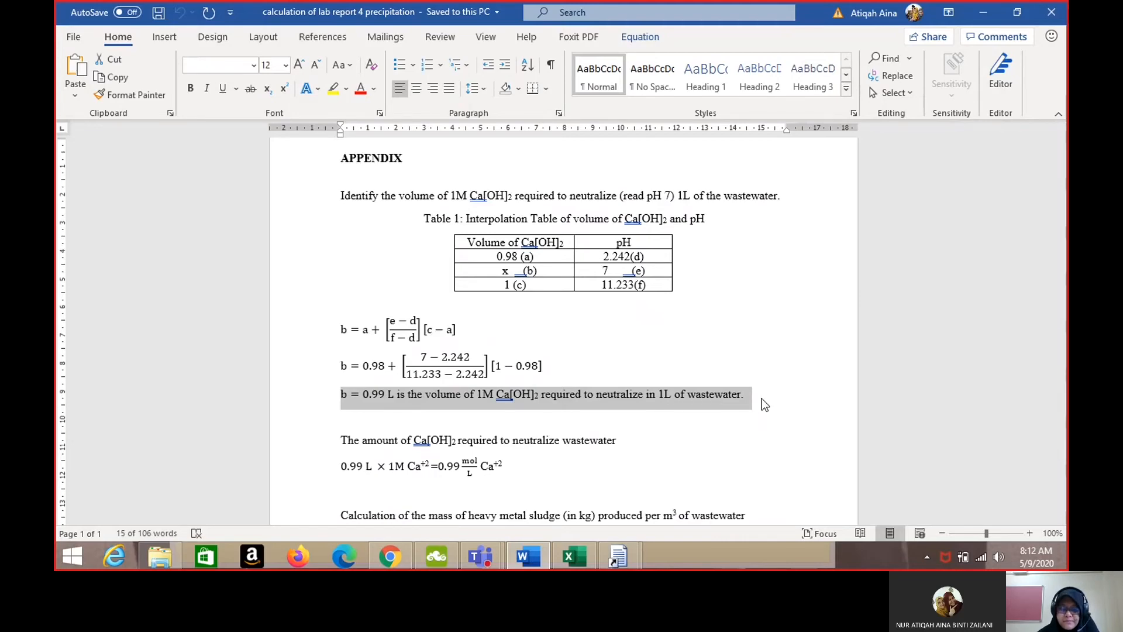
Switch to the course page in Chrome and highlight task 5 about resetting Visual MINTEQ and re-entering the components.
{"action": "key", "text": "alt+Tab"}
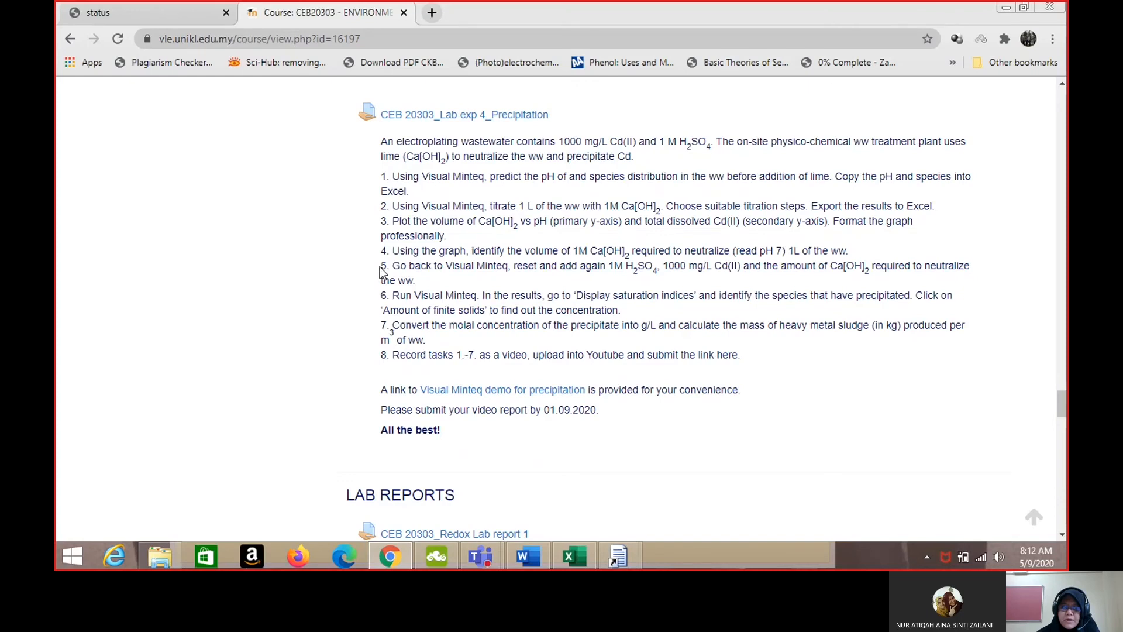
{"action": "left_click_drag", "start_coordinate": [380, 273], "coordinate": [459, 283]}
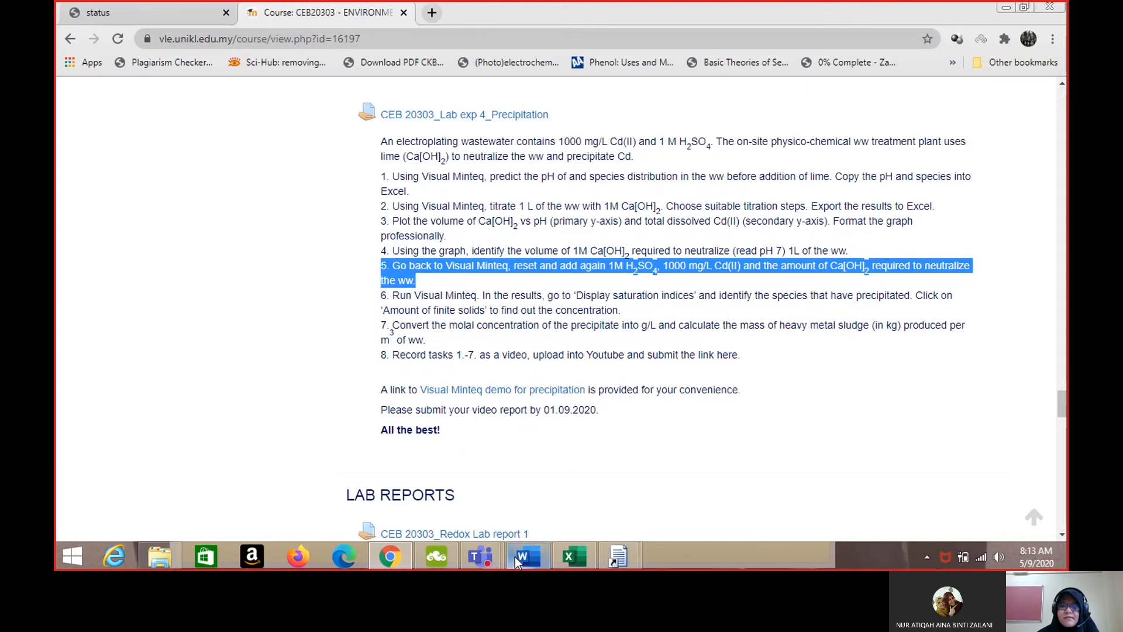
Return to the Word document and select the heading about the amount of Ca[OH]2 required to neutralize wastewater.
{"action": "mouse_move", "coordinate": [521, 558]}
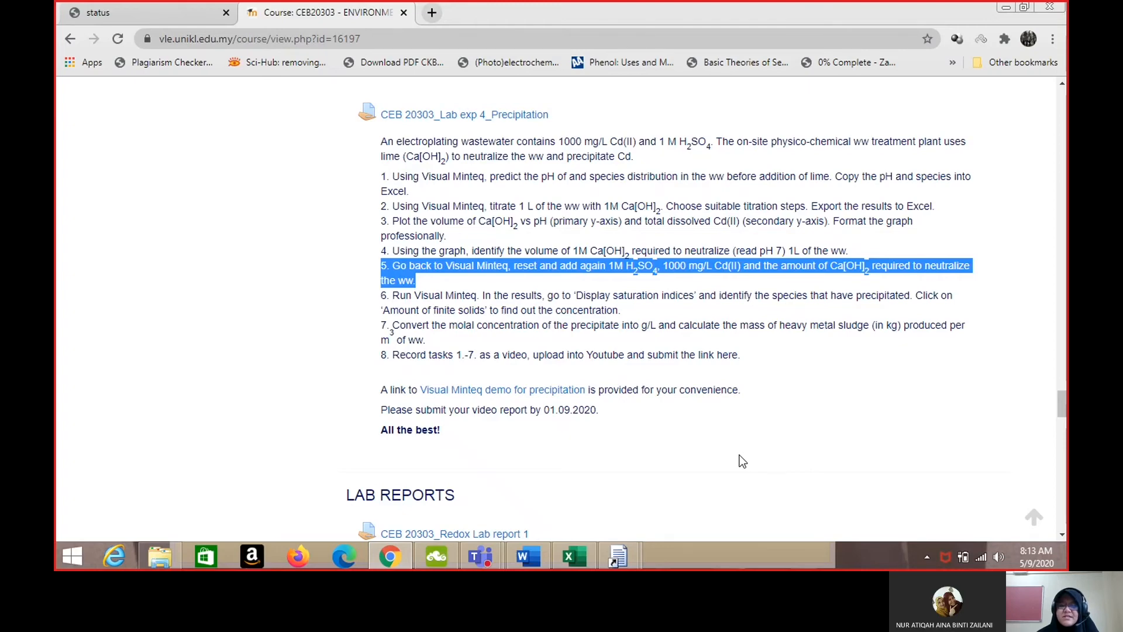
{"action": "left_click", "coordinate": [518, 561]}
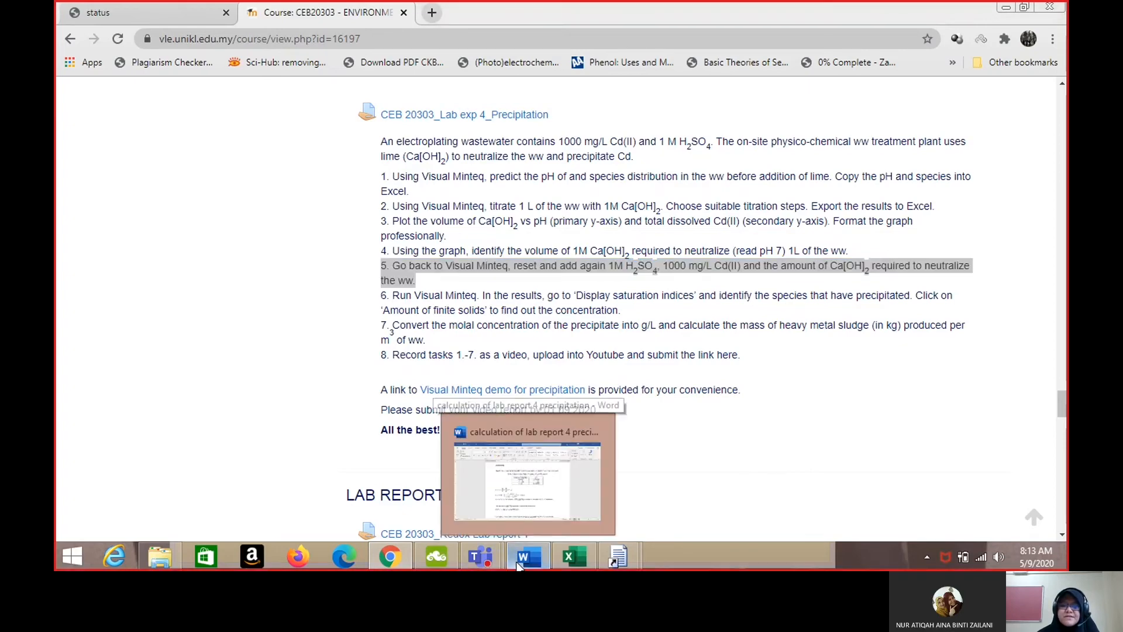
{"action": "scroll", "coordinate": [556, 368], "scroll_direction": "down", "scroll_amount": 4}
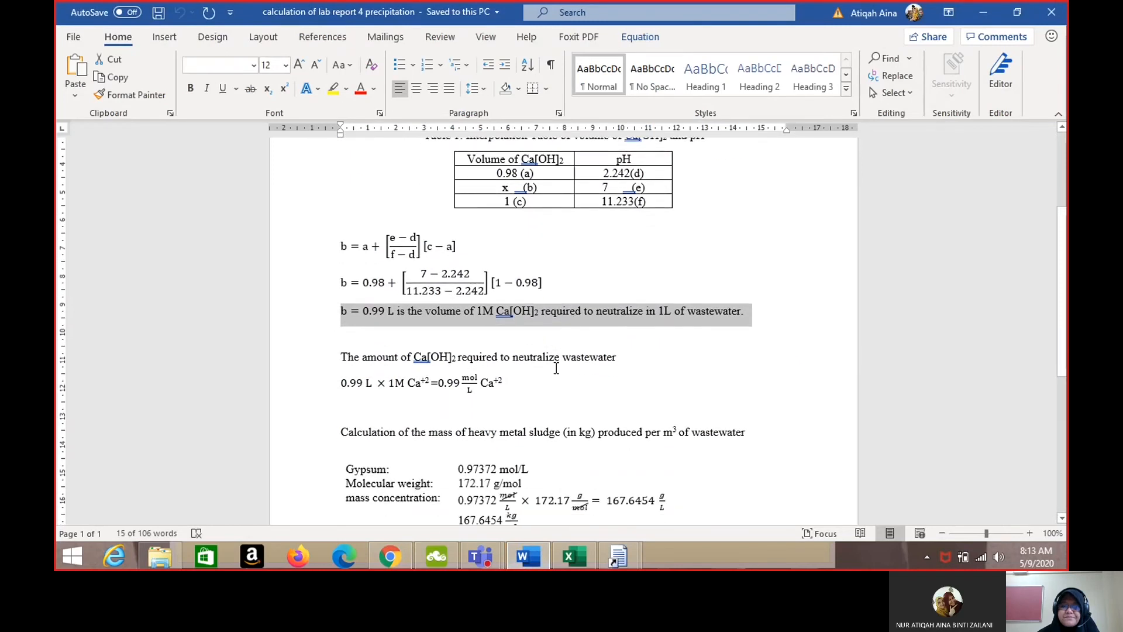
{"action": "scroll", "coordinate": [501, 342], "scroll_direction": "up", "scroll_amount": 1}
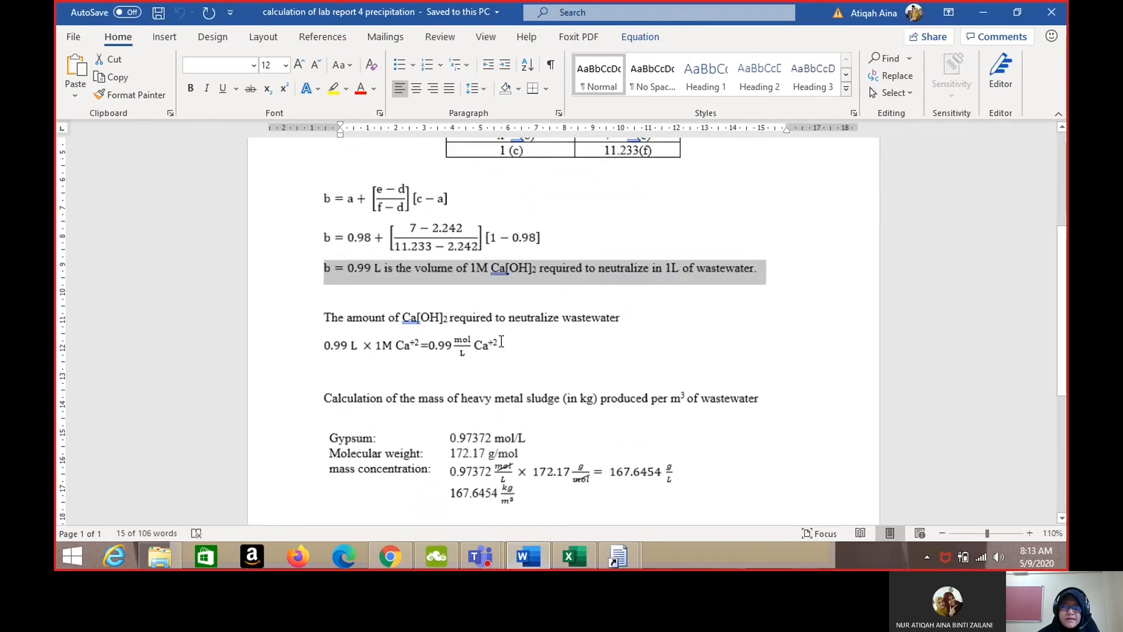
{"action": "scroll", "coordinate": [501, 342], "scroll_direction": "up", "scroll_amount": 1}
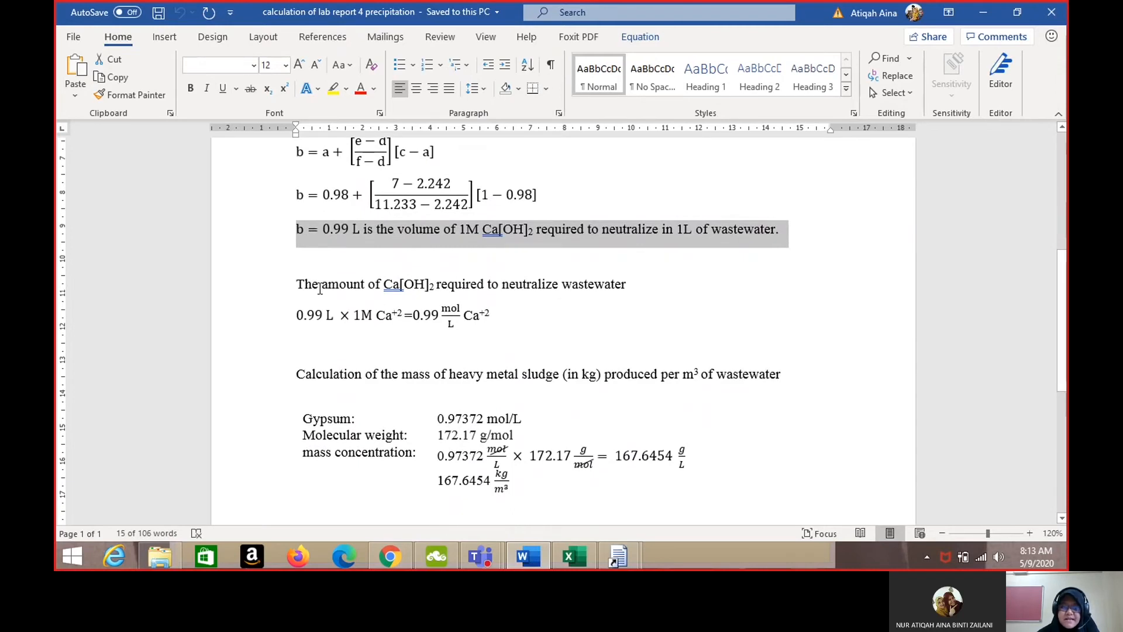
{"action": "left_click_drag", "start_coordinate": [296, 285], "coordinate": [640, 302]}
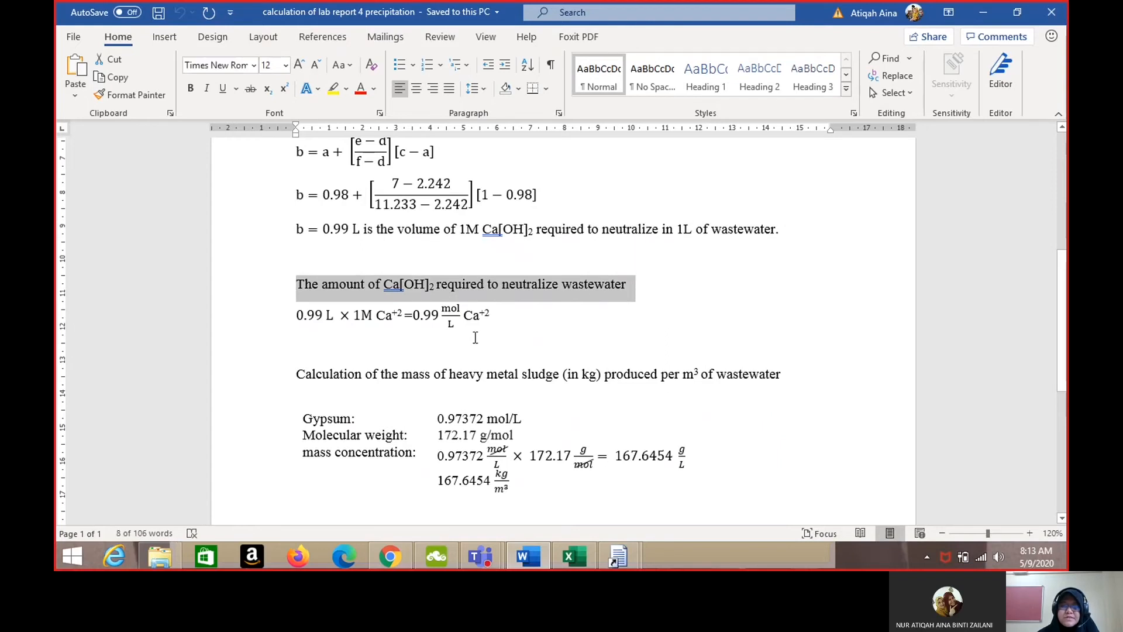
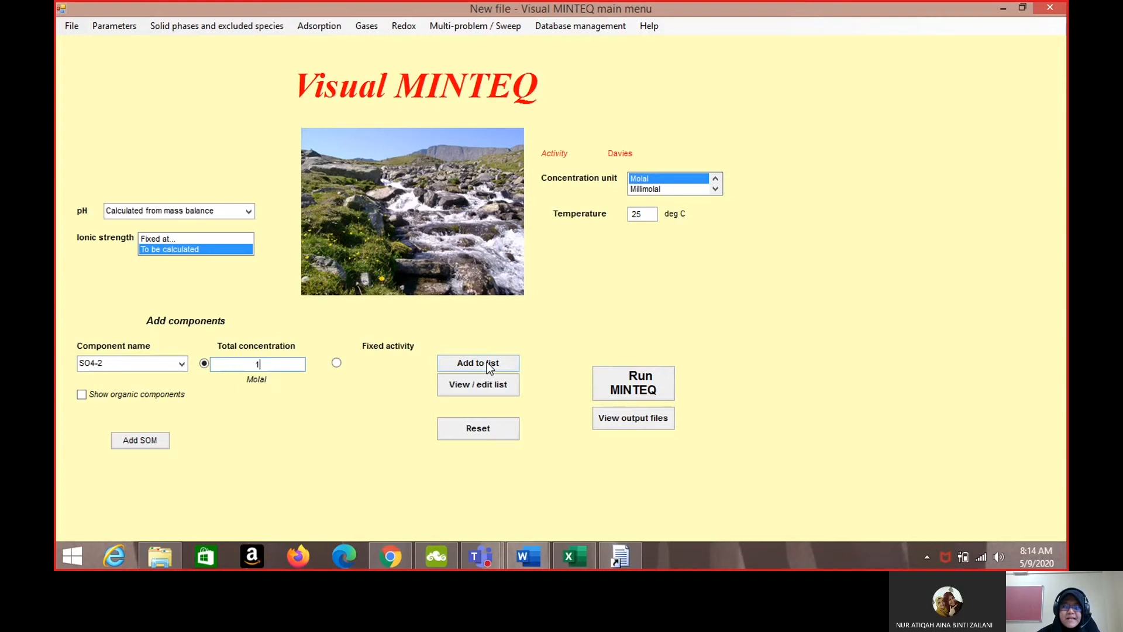
In Visual MINTEQ, add SO4-2 at 1 molal and Cd+2 at 1000 mg/l to the component list.
{"action": "left_click", "coordinate": [487, 366]}
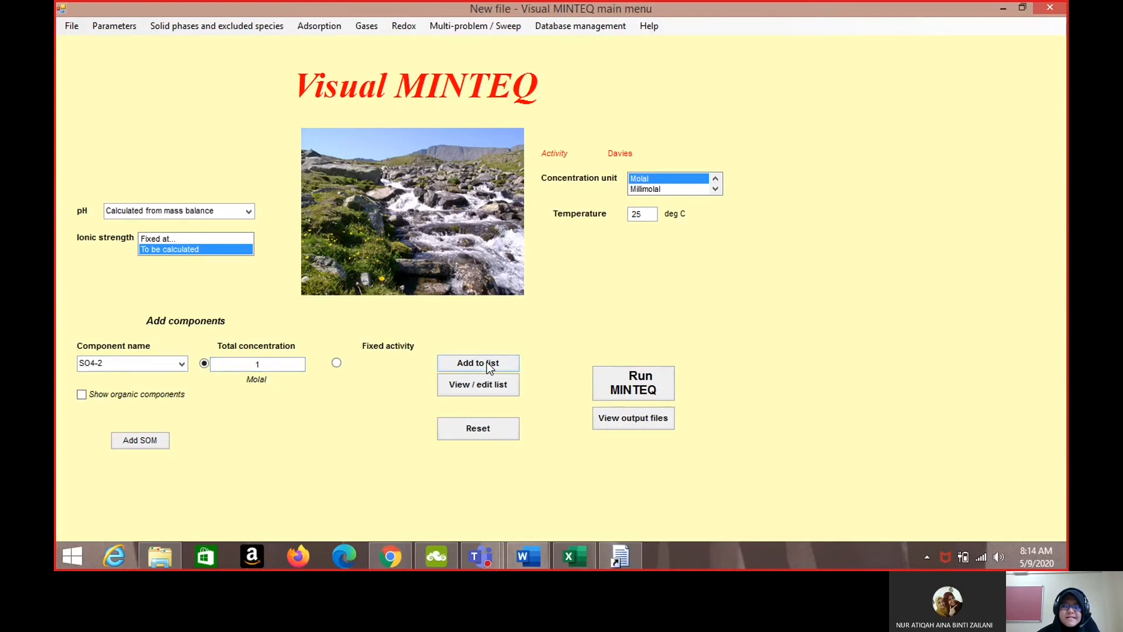
{"action": "left_click", "coordinate": [182, 363]}
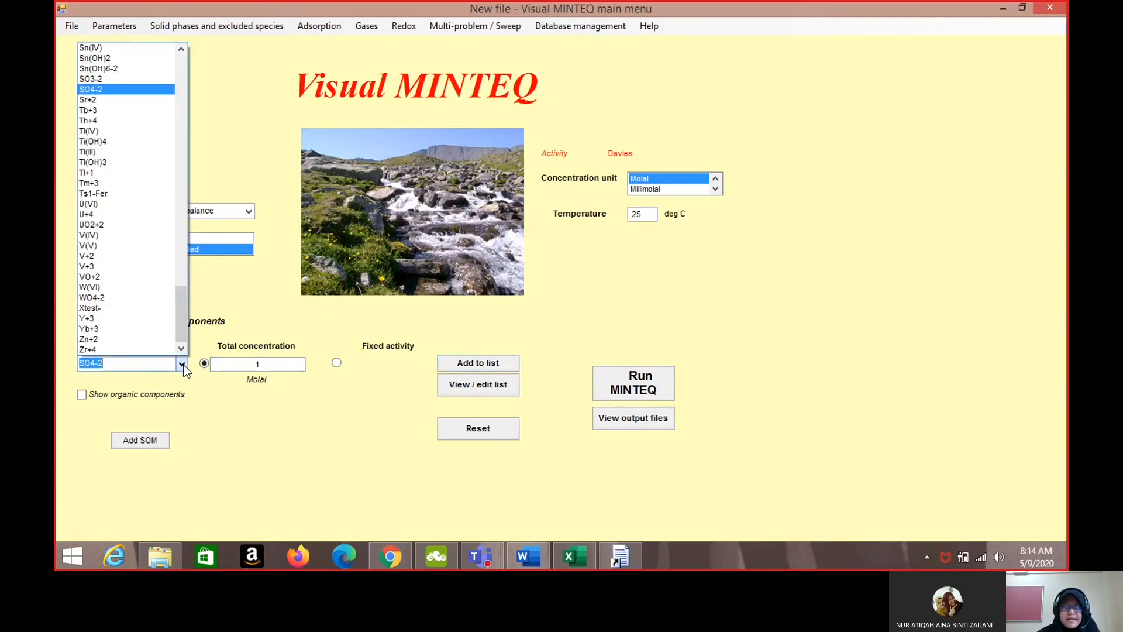
{"action": "type", "text": "CD"}
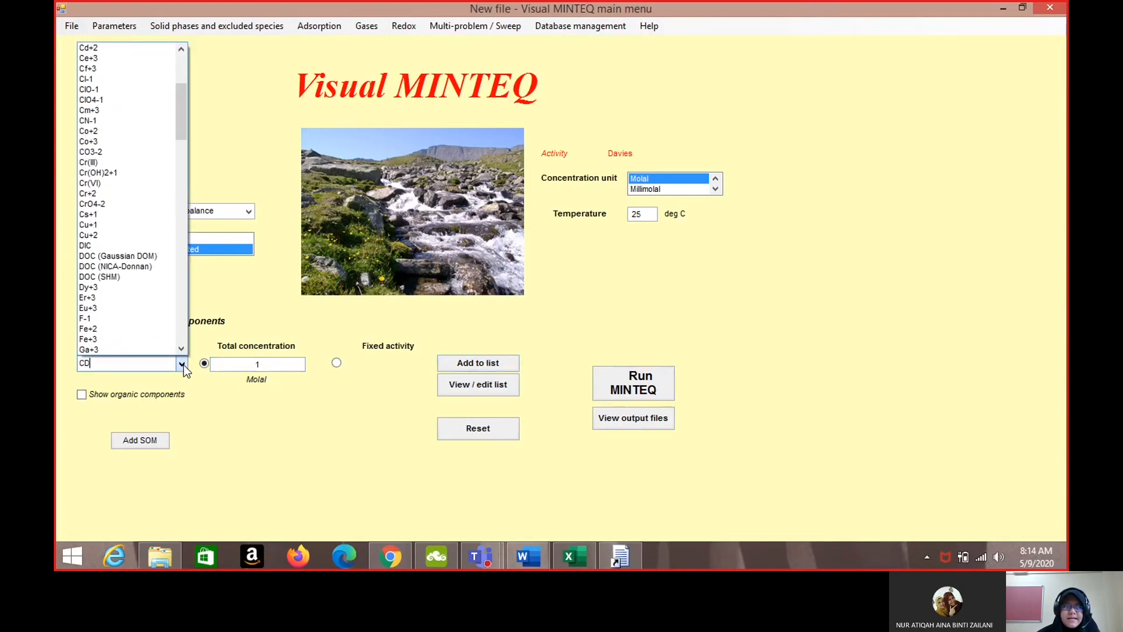
{"action": "left_click", "coordinate": [118, 46]}
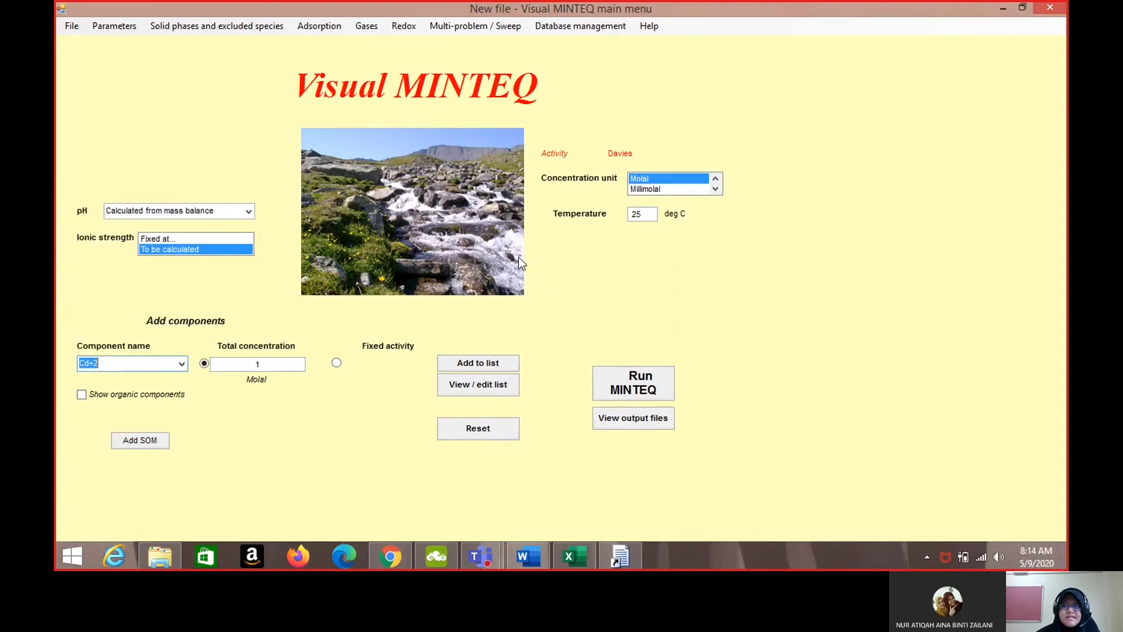
{"action": "left_click", "coordinate": [716, 191]}
{"action": "left_click", "coordinate": [716, 192]}
{"action": "left_click", "coordinate": [716, 192]}
{"action": "left_click", "coordinate": [716, 191]}
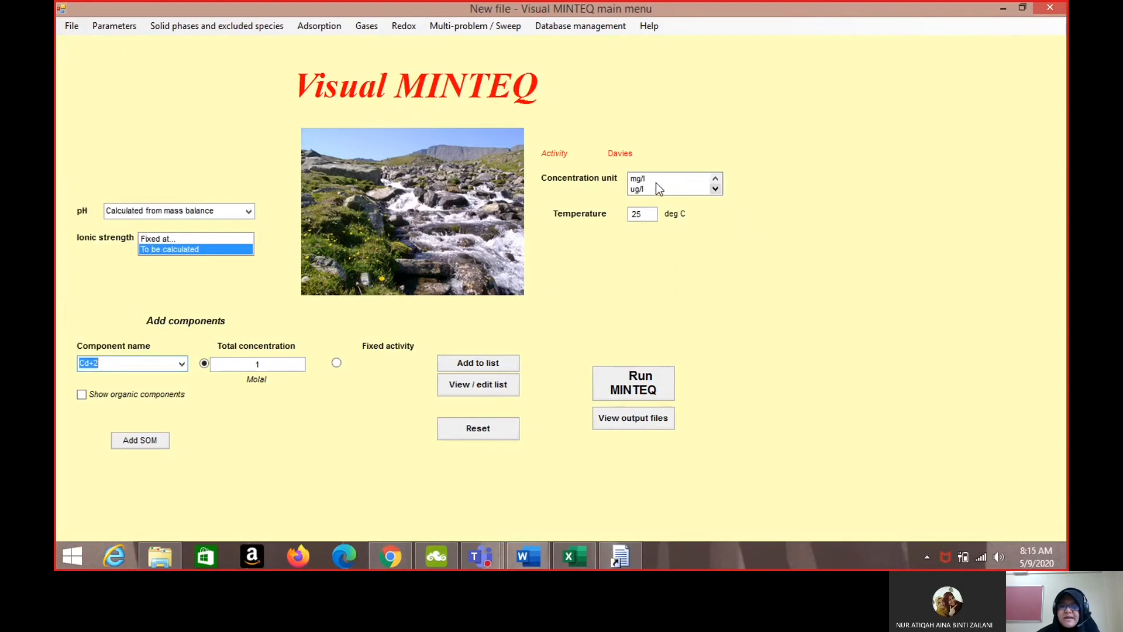
{"action": "left_click", "coordinate": [655, 181]}
{"action": "left_click", "coordinate": [286, 366]}
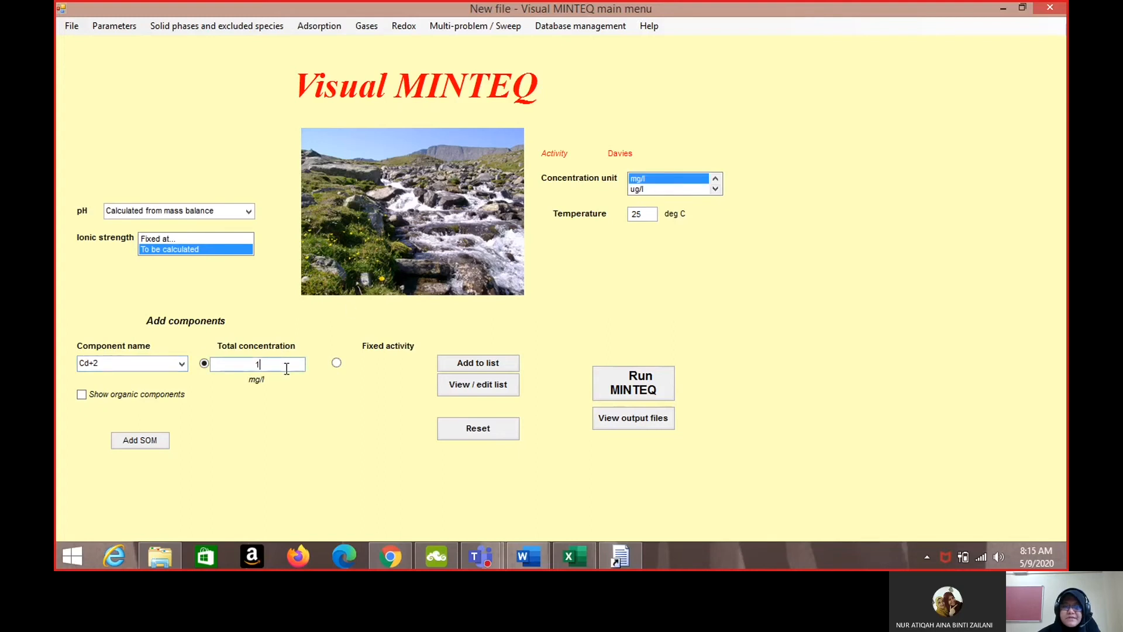
{"action": "type", "text": "1000"}
{"action": "left_click", "coordinate": [468, 363]}
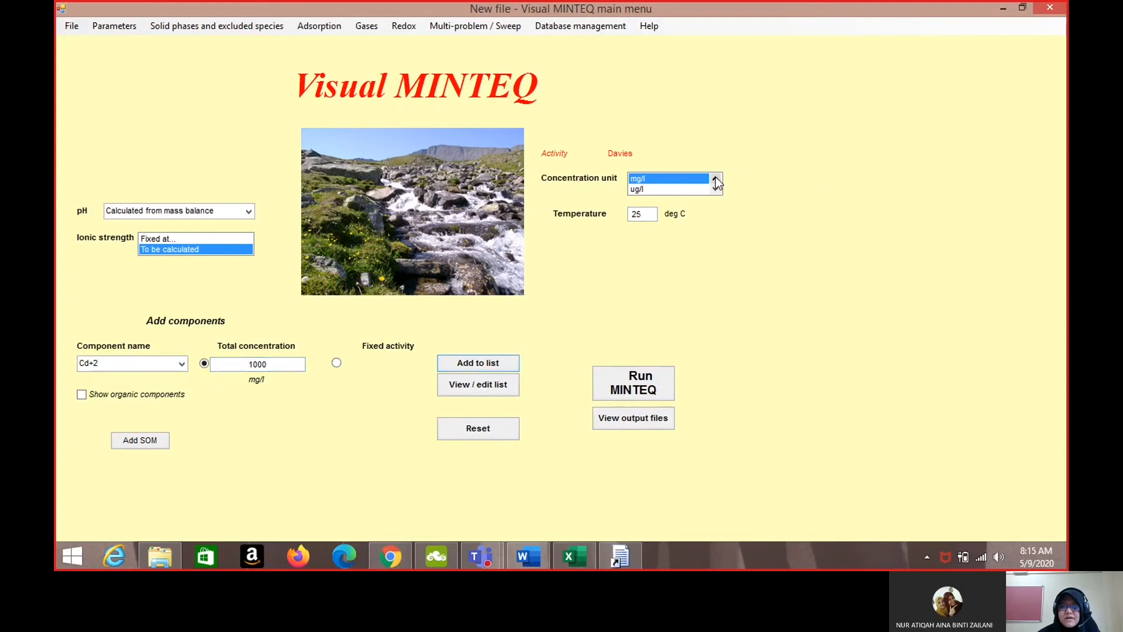
Set the concentration unit back to Molal and add Ca+2 with a total concentration of 0.99 to the component list.
{"action": "scroll", "coordinate": [715, 176], "scroll_direction": "up", "scroll_amount": 3}
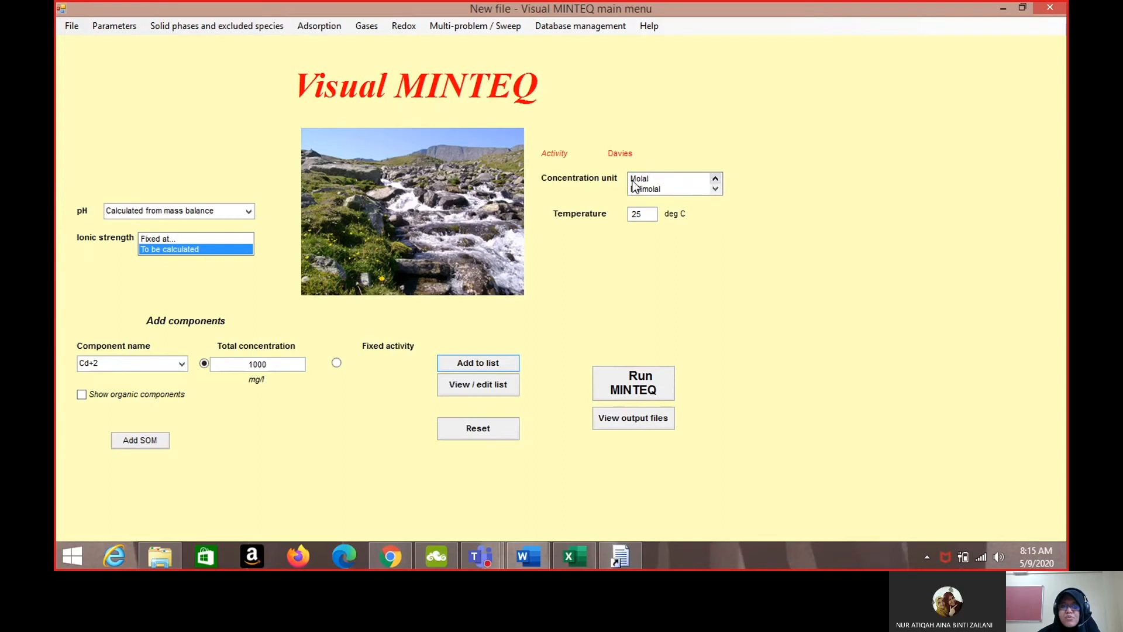
{"action": "left_click", "coordinate": [635, 178]}
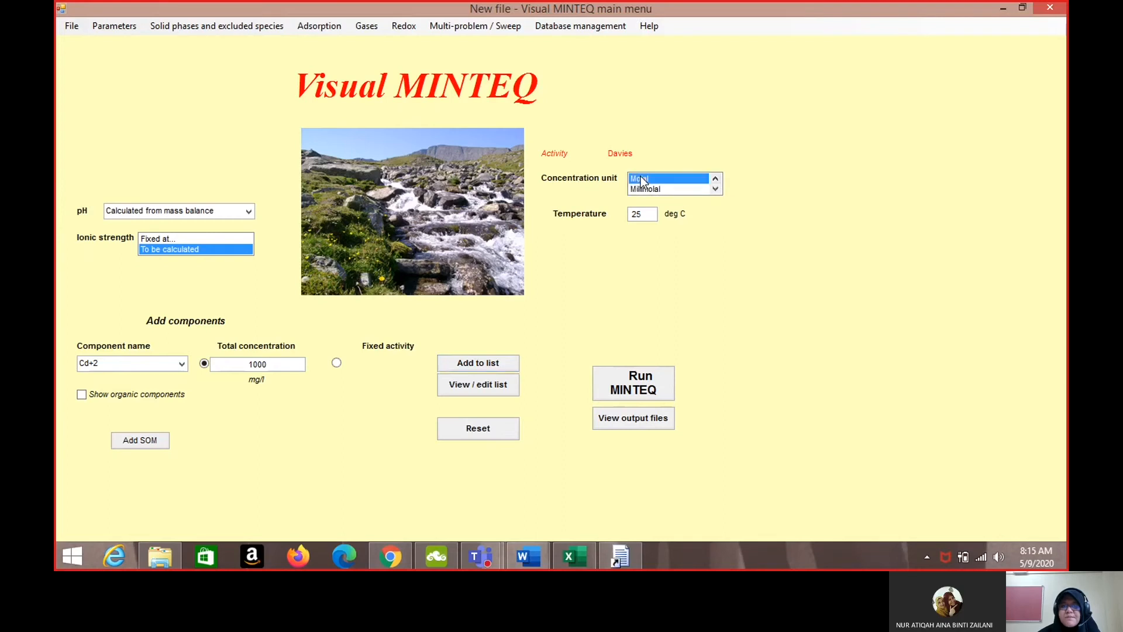
{"action": "left_click", "coordinate": [182, 363]}
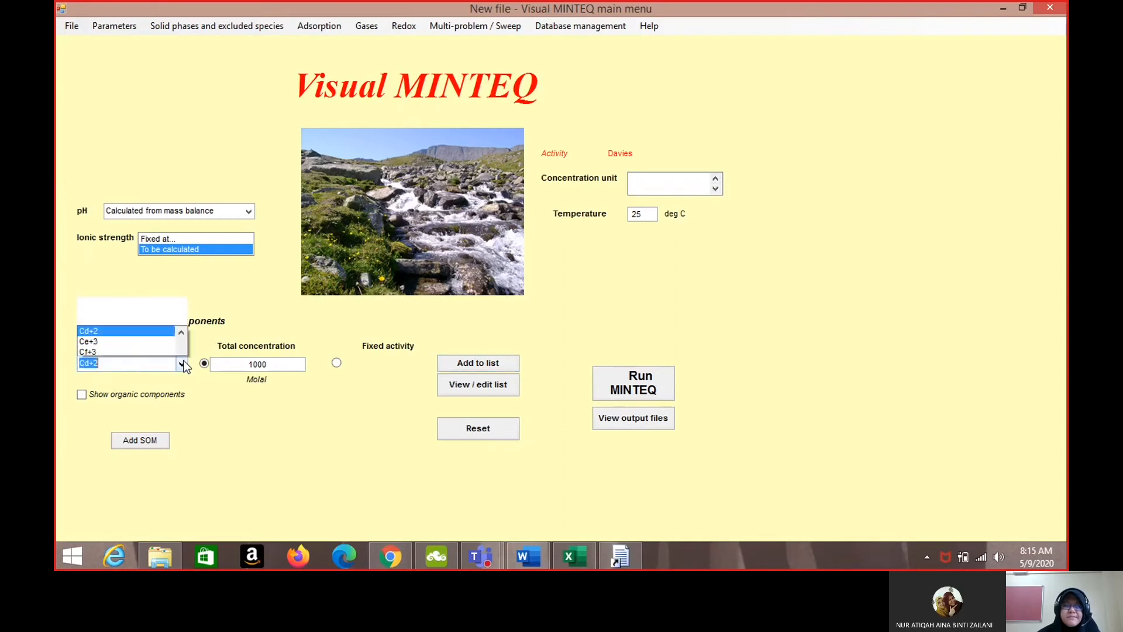
{"action": "type", "text": "CA"}
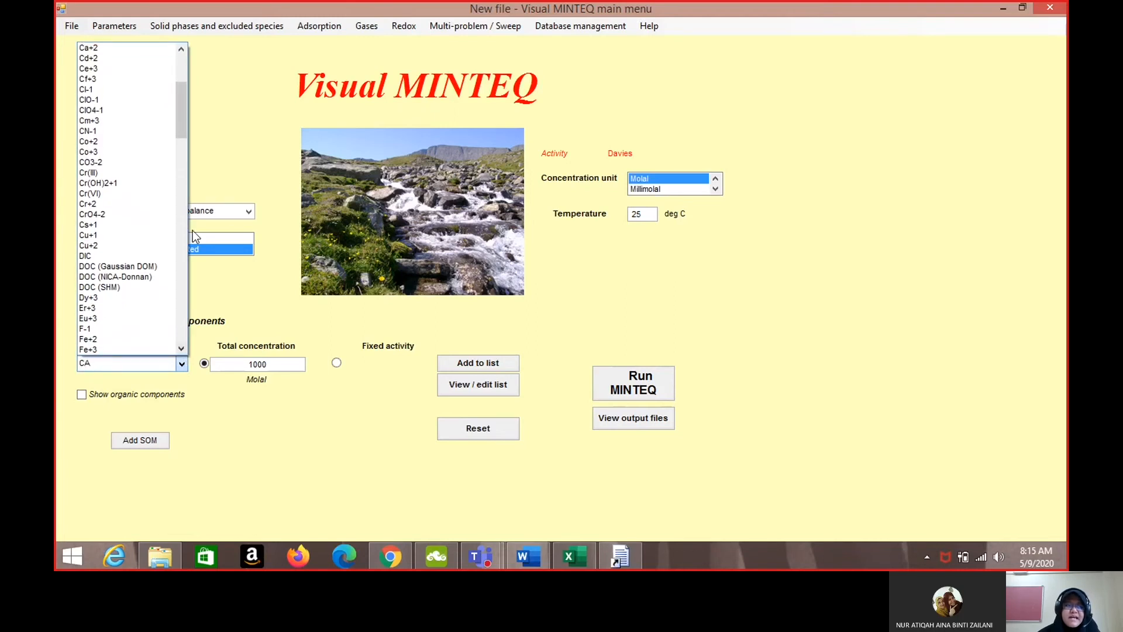
{"action": "left_click", "coordinate": [126, 50]}
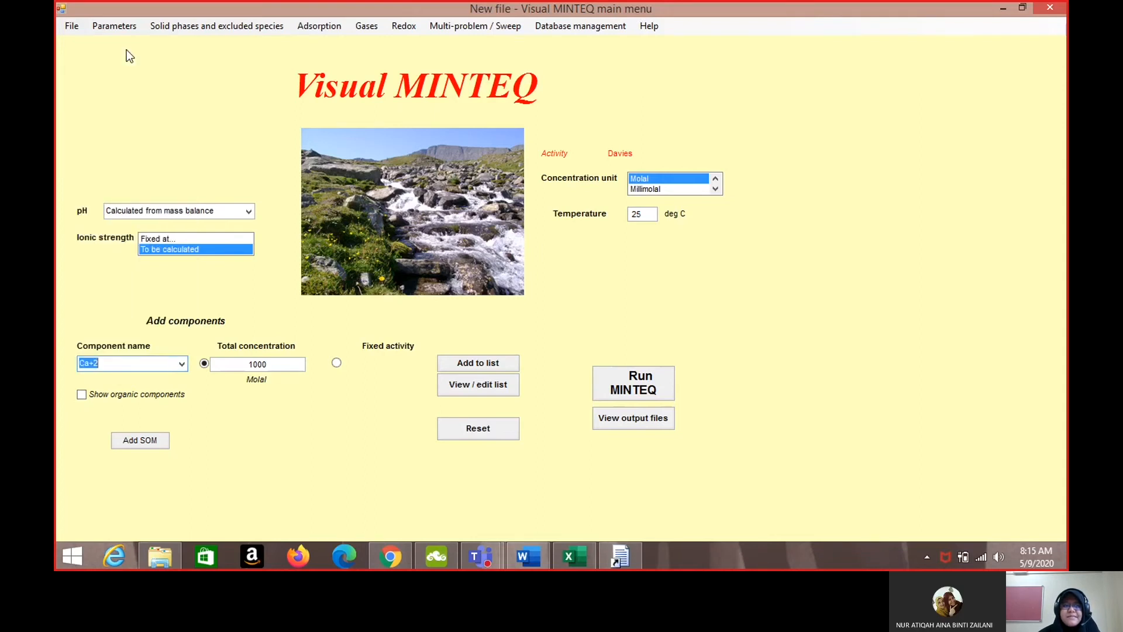
{"action": "left_click", "coordinate": [287, 365]}
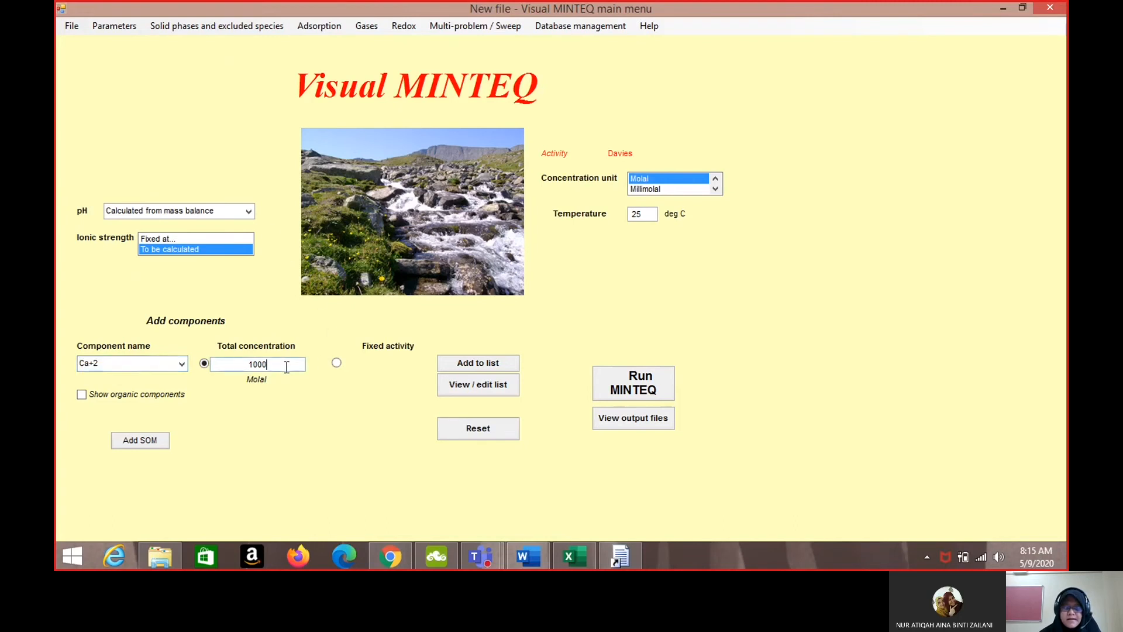
{"action": "key", "text": "BackSpace"}
{"action": "key", "text": "BackSpace"}
{"action": "key", "text": "BackSpace"}
{"action": "key", "text": "BackSpace"}
{"action": "type", "text": "0.9"}
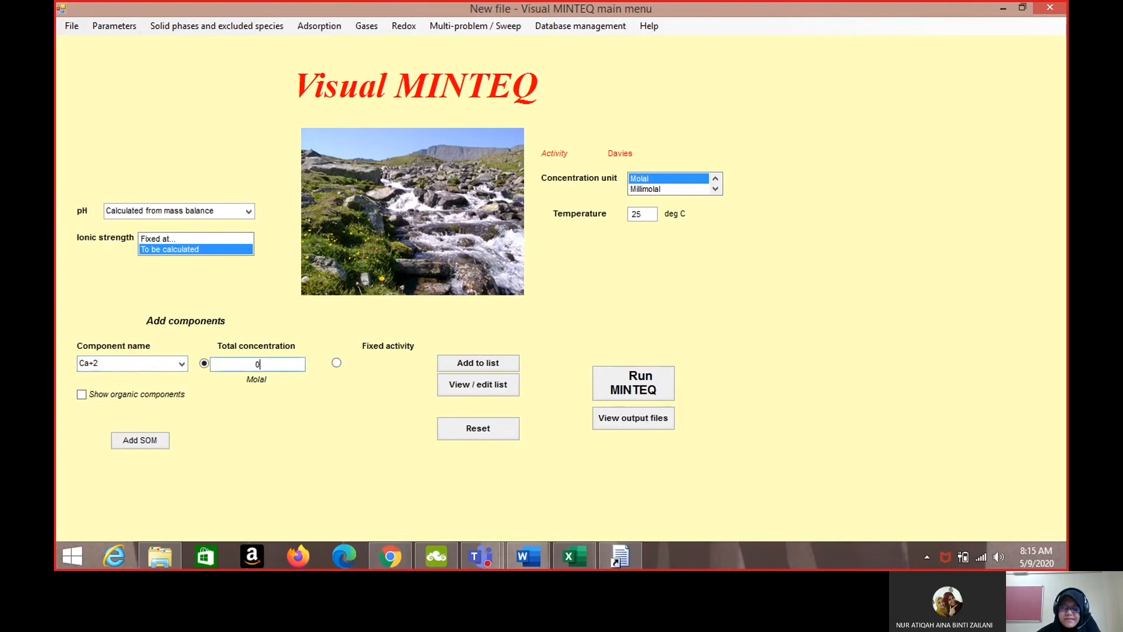
{"action": "type", "text": "9"}
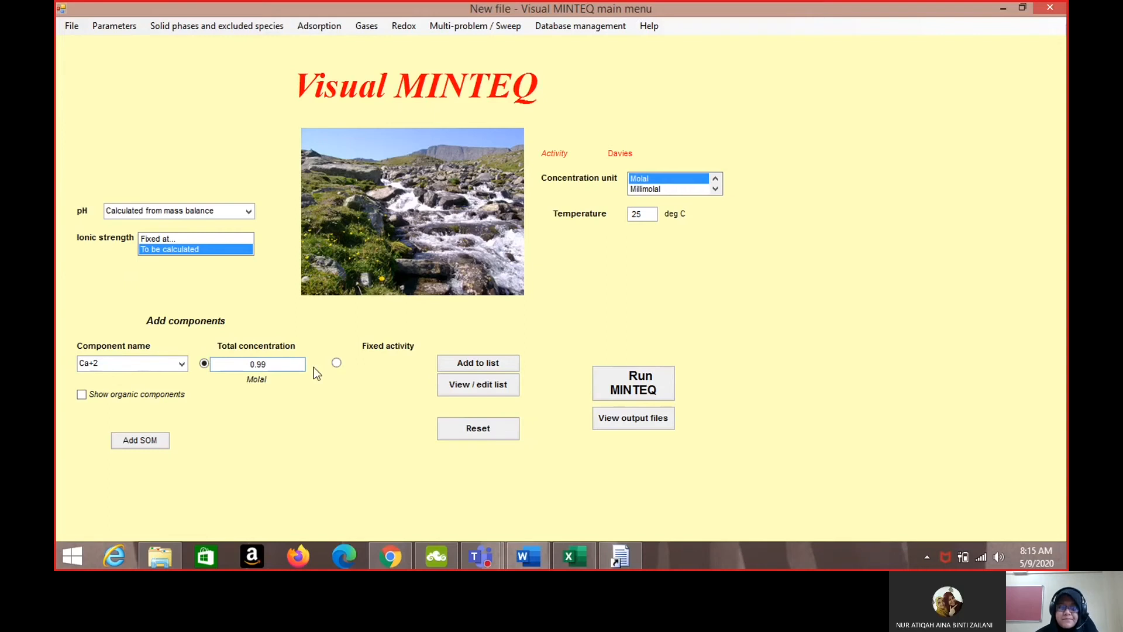
{"action": "left_click", "coordinate": [468, 363]}
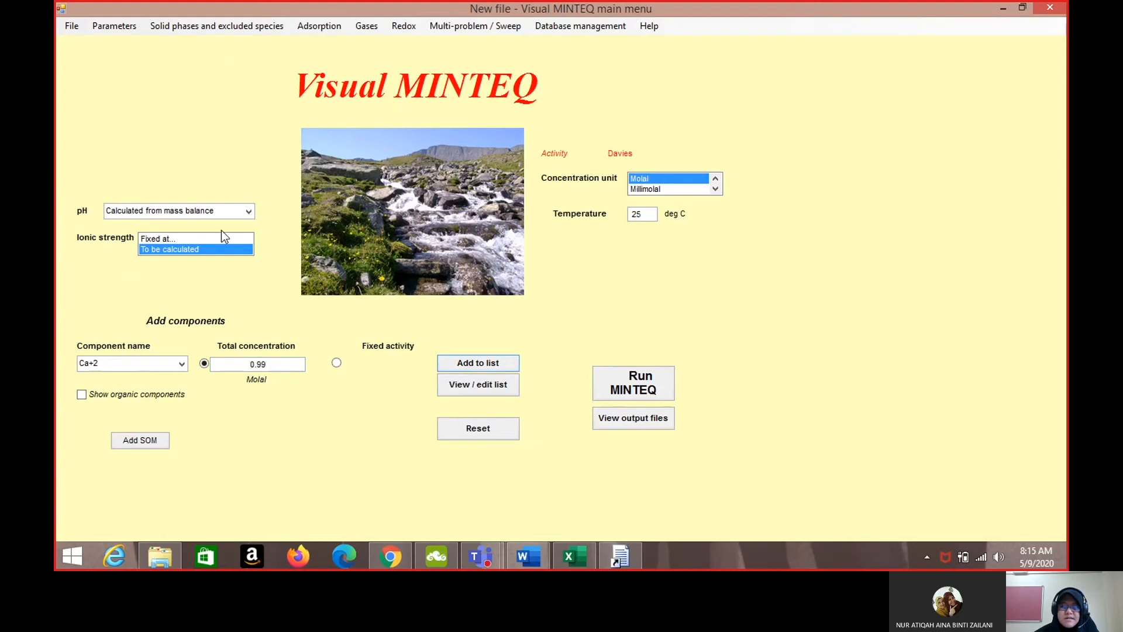
Set the pH to be calculated from mass and charge balance.
{"action": "left_click", "coordinate": [250, 212]}
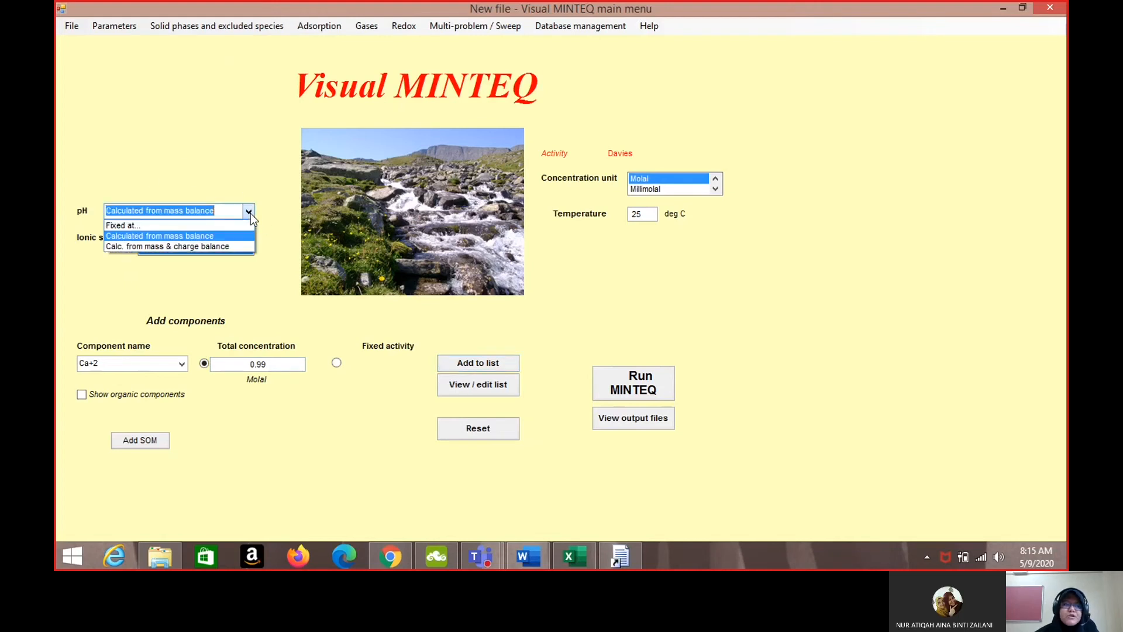
{"action": "left_click", "coordinate": [194, 246]}
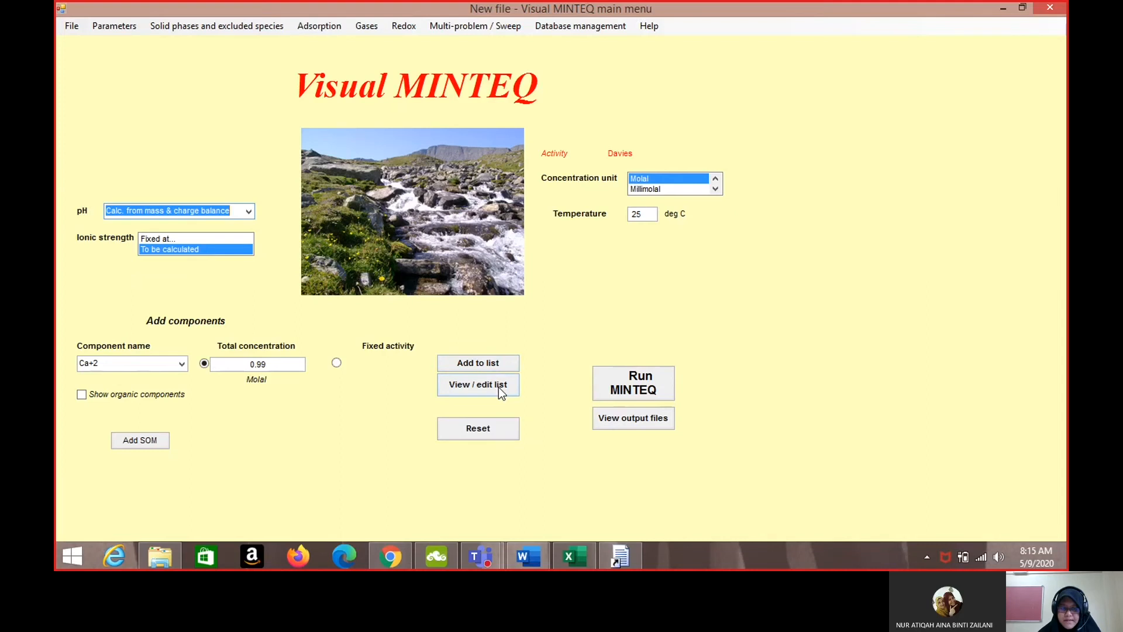
In the component list, set the total concentration of SO4-2 to 1 and H+1 to 1.01 molal, and return to the main menu.
{"action": "left_click", "coordinate": [479, 384]}
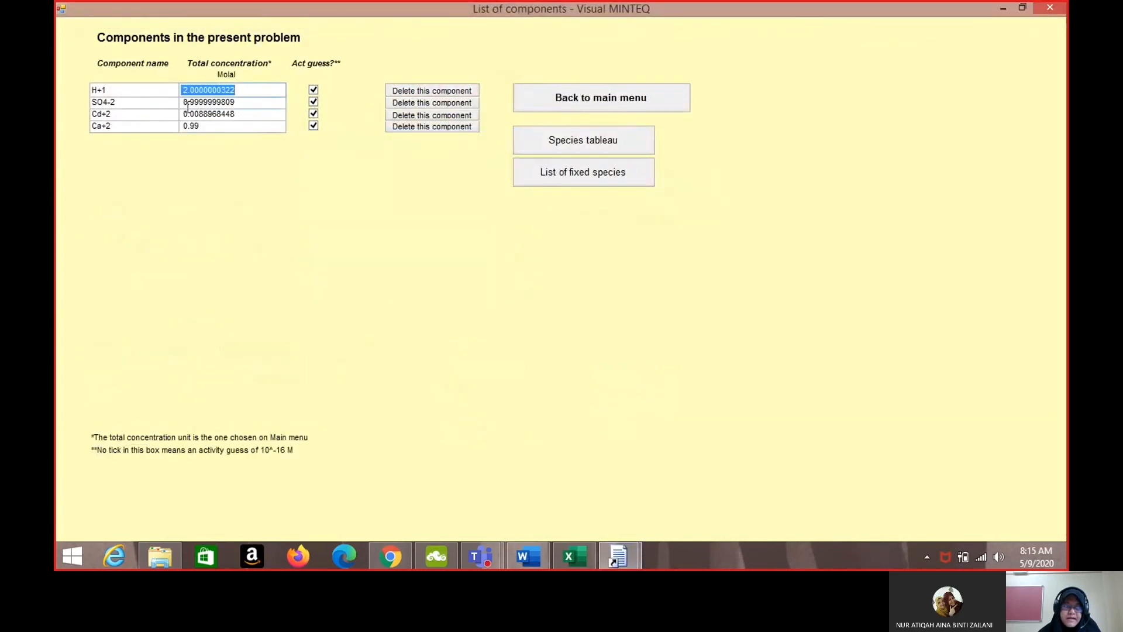
{"action": "left_click", "coordinate": [261, 103]}
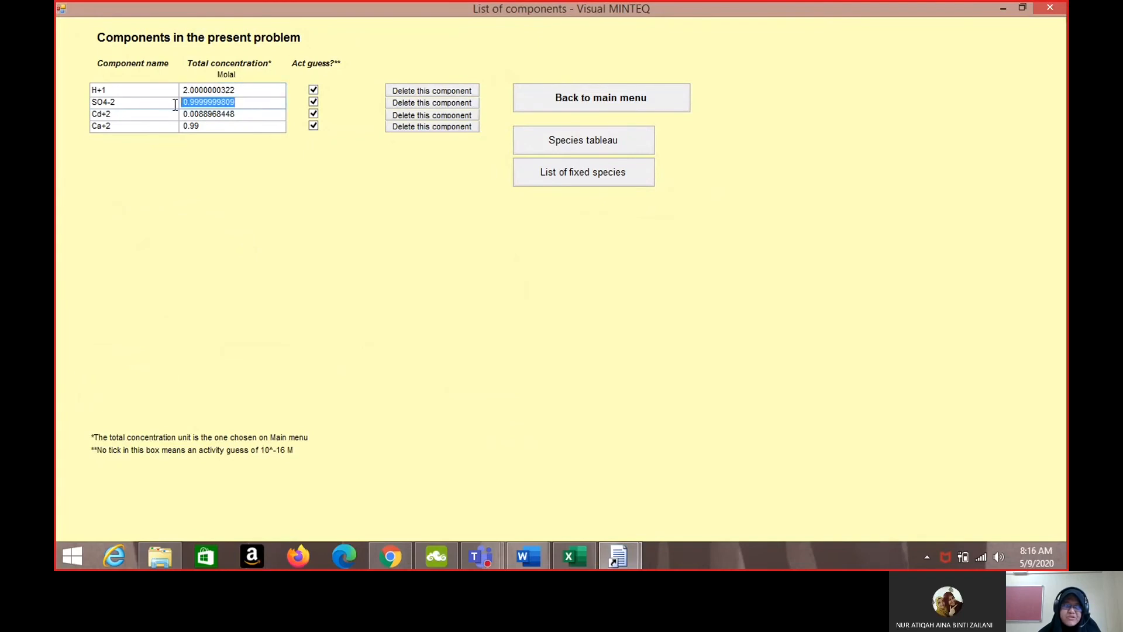
{"action": "type", "text": "1"}
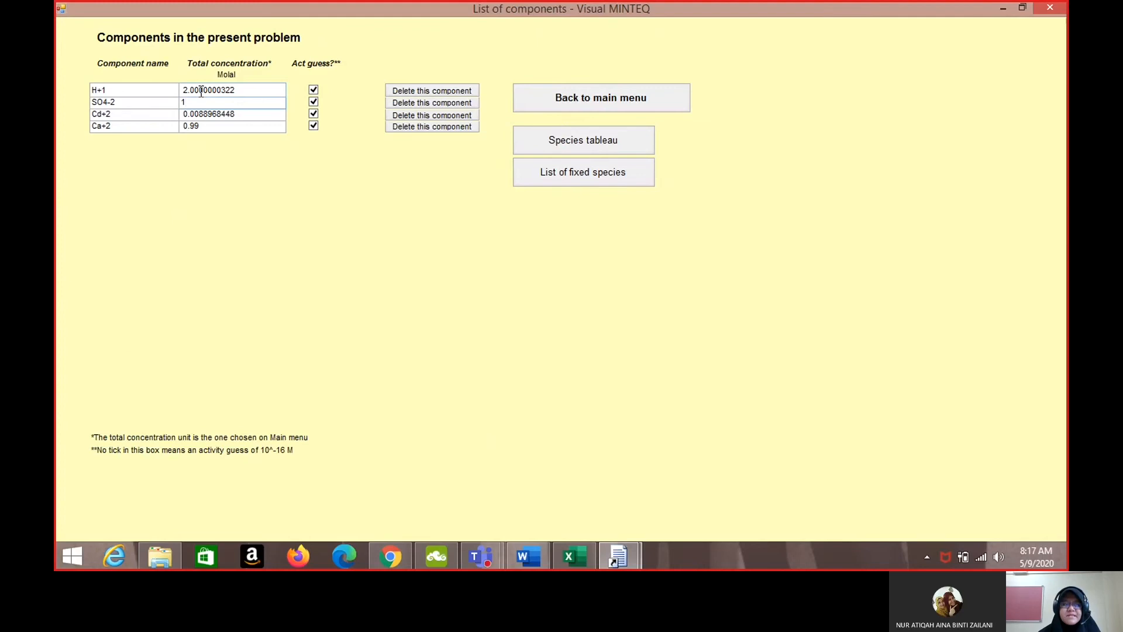
{"action": "left_click_drag", "start_coordinate": [249, 89], "coordinate": [166, 82]}
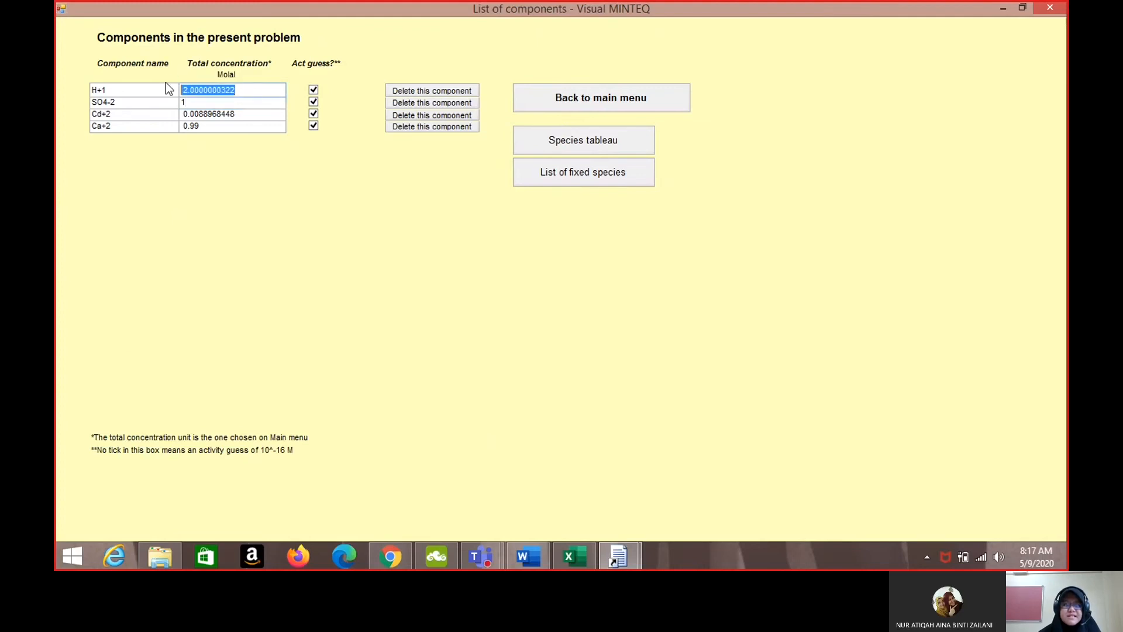
{"action": "type", "text": "1.01"}
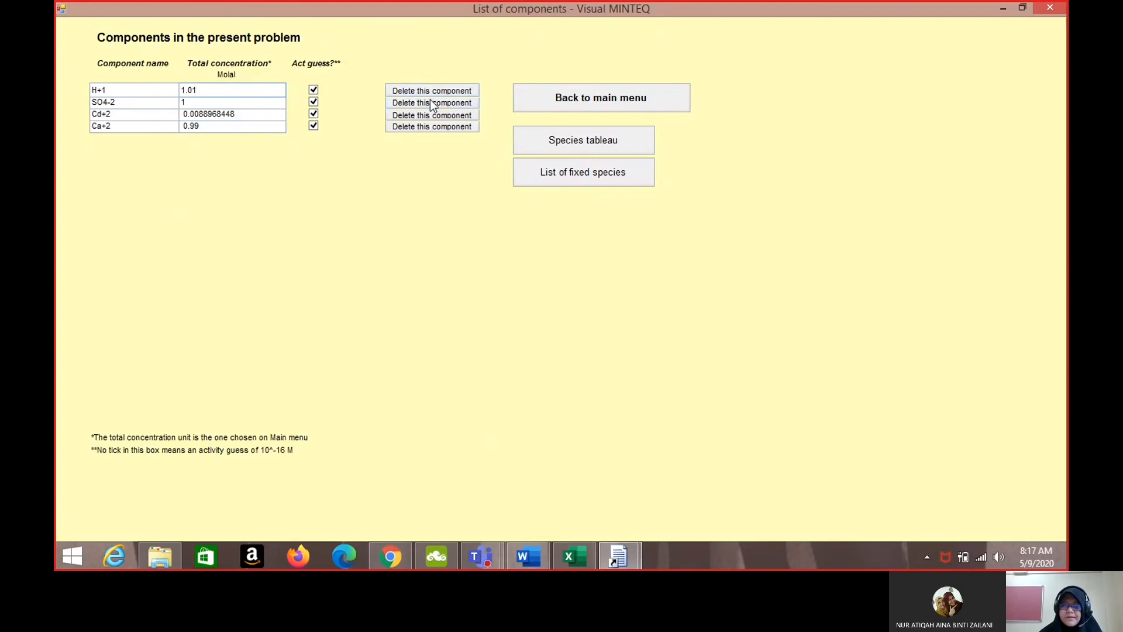
{"action": "left_click", "coordinate": [588, 103]}
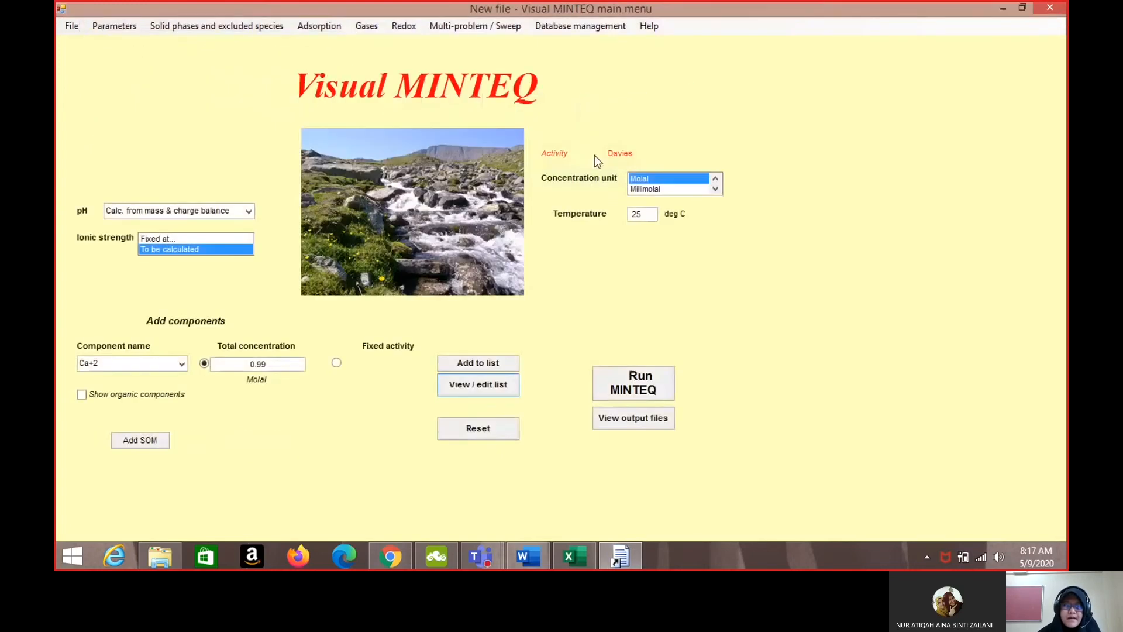
Run the MINTEQ calculation, highlight task 6 on the course page in Chrome, and return to the Visual MINTEQ output.
{"action": "left_click", "coordinate": [639, 383]}
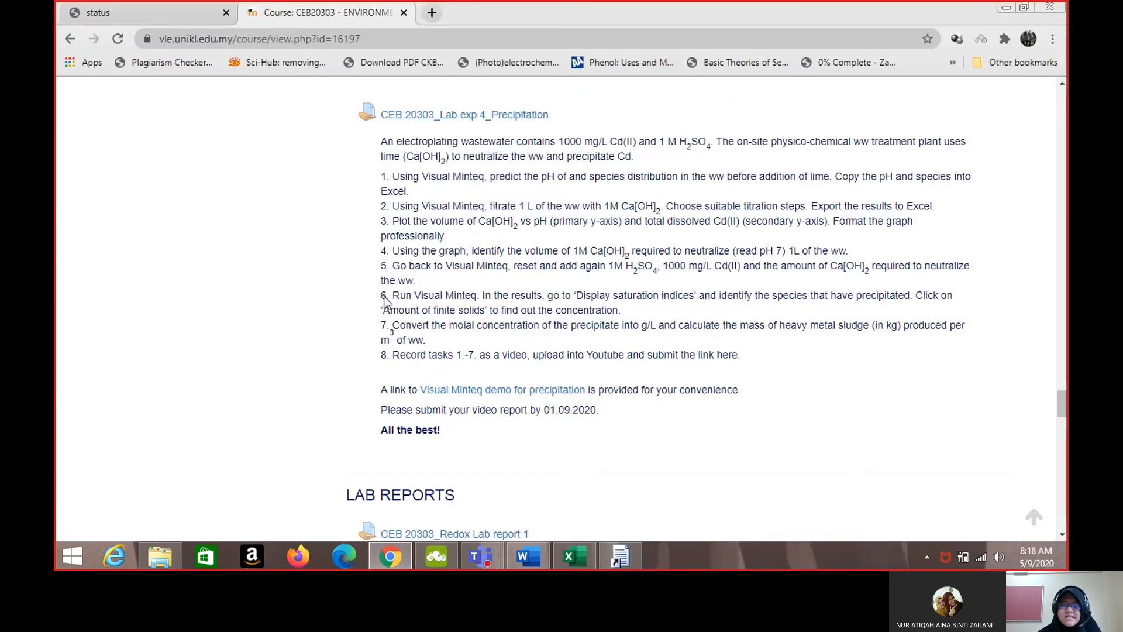
{"action": "left_click_drag", "start_coordinate": [383, 298], "coordinate": [642, 310]}
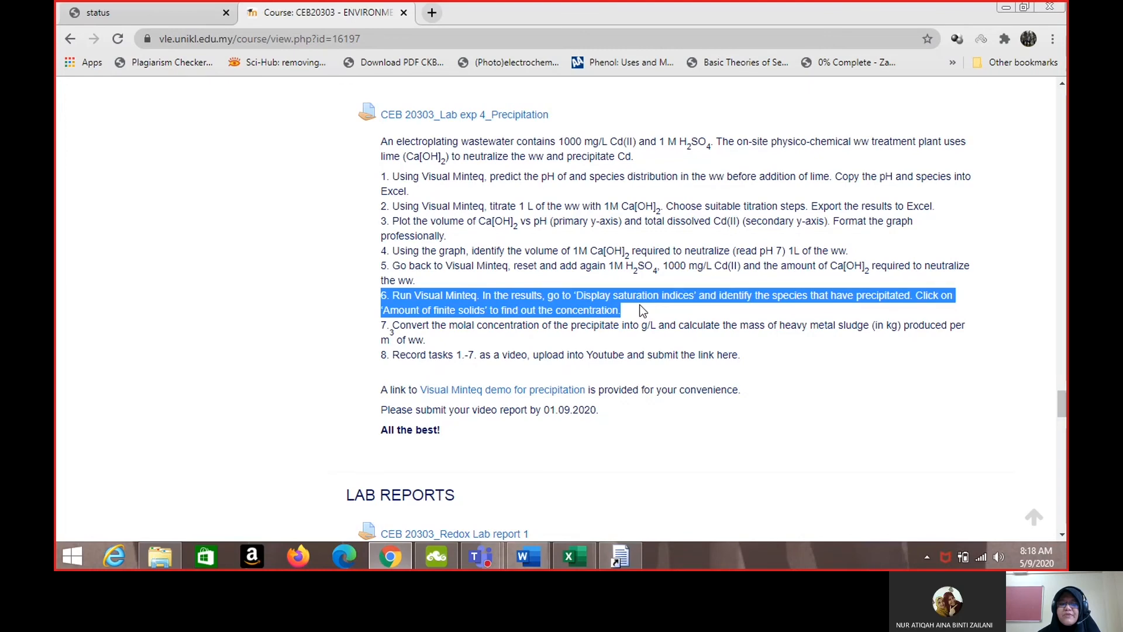
{"action": "left_click", "coordinate": [629, 555]}
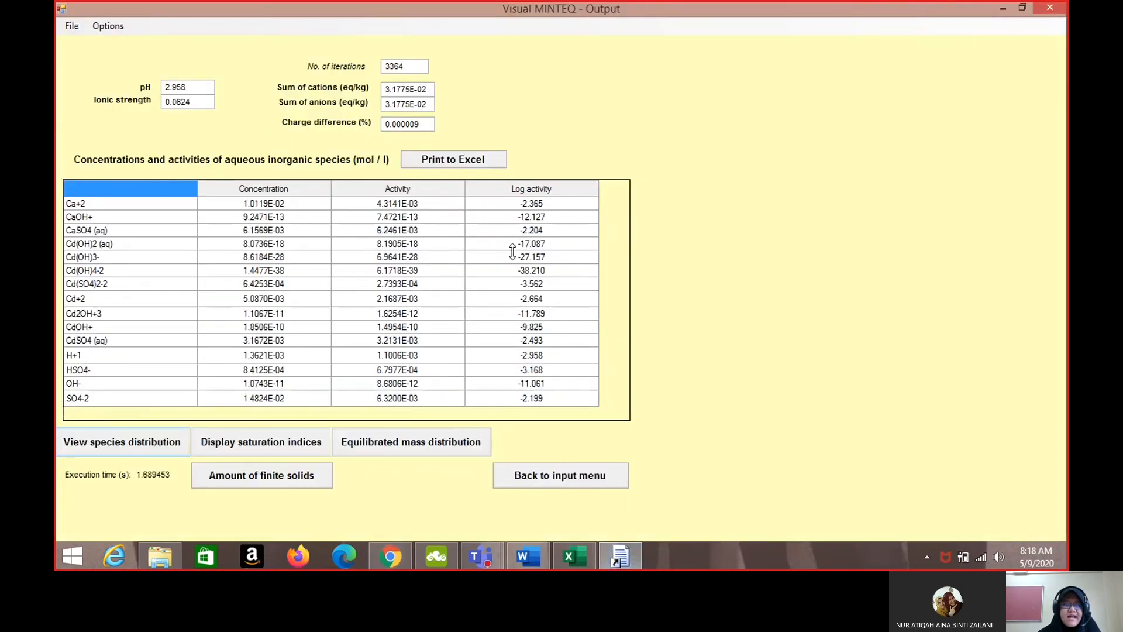
Display the saturation indices, select gypsum, and open the amount of finite solids to examine gypsum's equilibrium amount.
{"action": "left_click", "coordinate": [245, 444]}
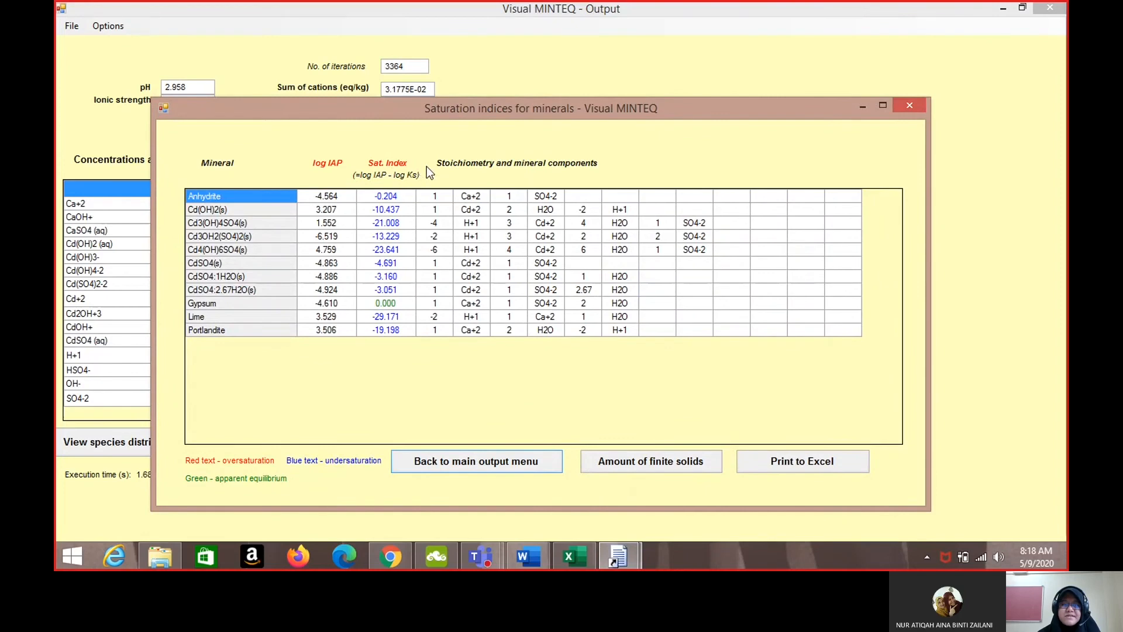
{"action": "left_click", "coordinate": [262, 302]}
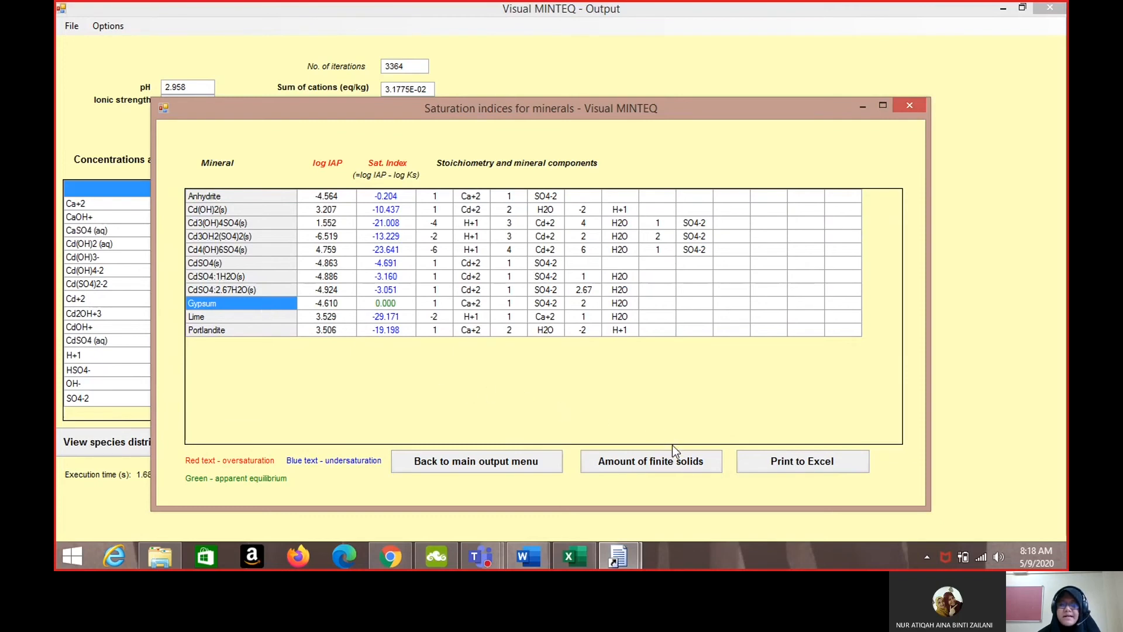
{"action": "left_click", "coordinate": [700, 466]}
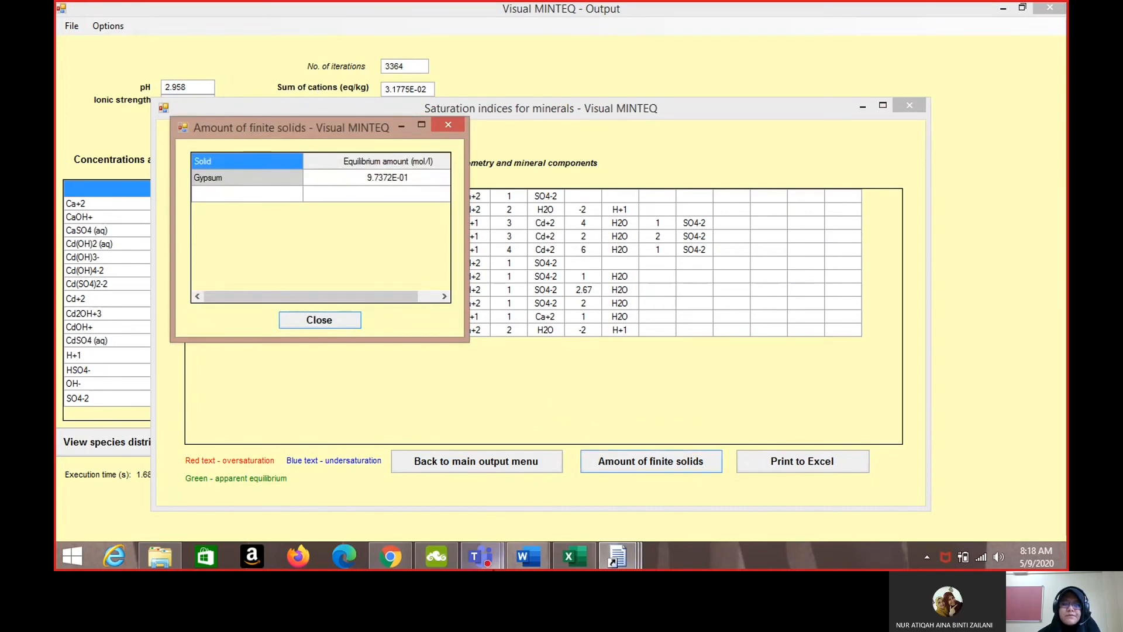
{"action": "left_click", "coordinate": [391, 564]}
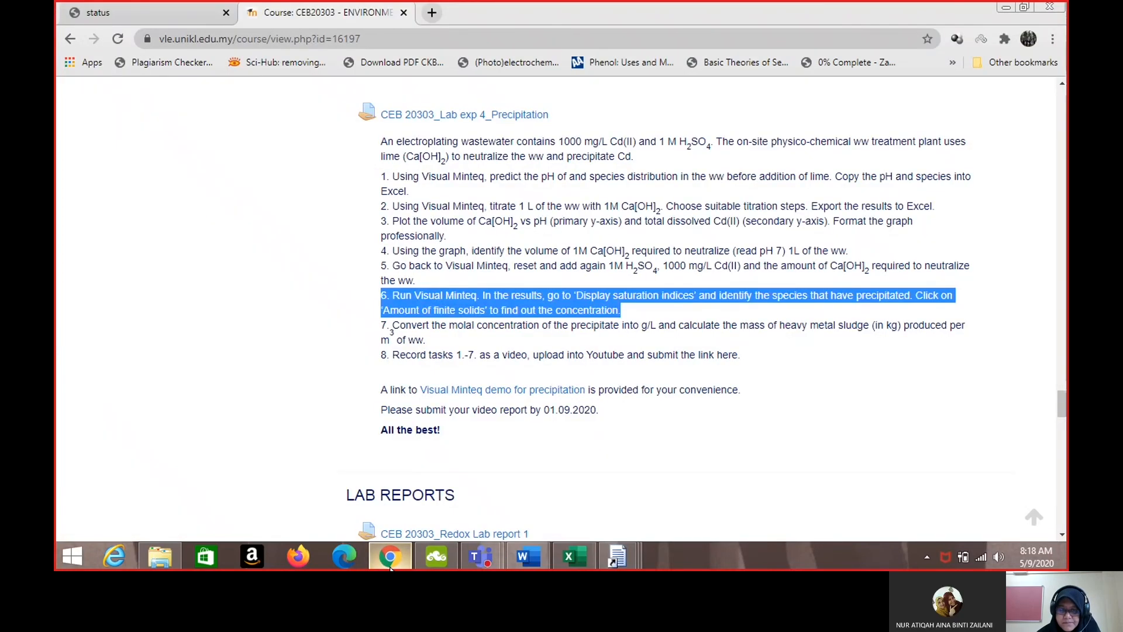
{"action": "left_click", "coordinate": [391, 565]}
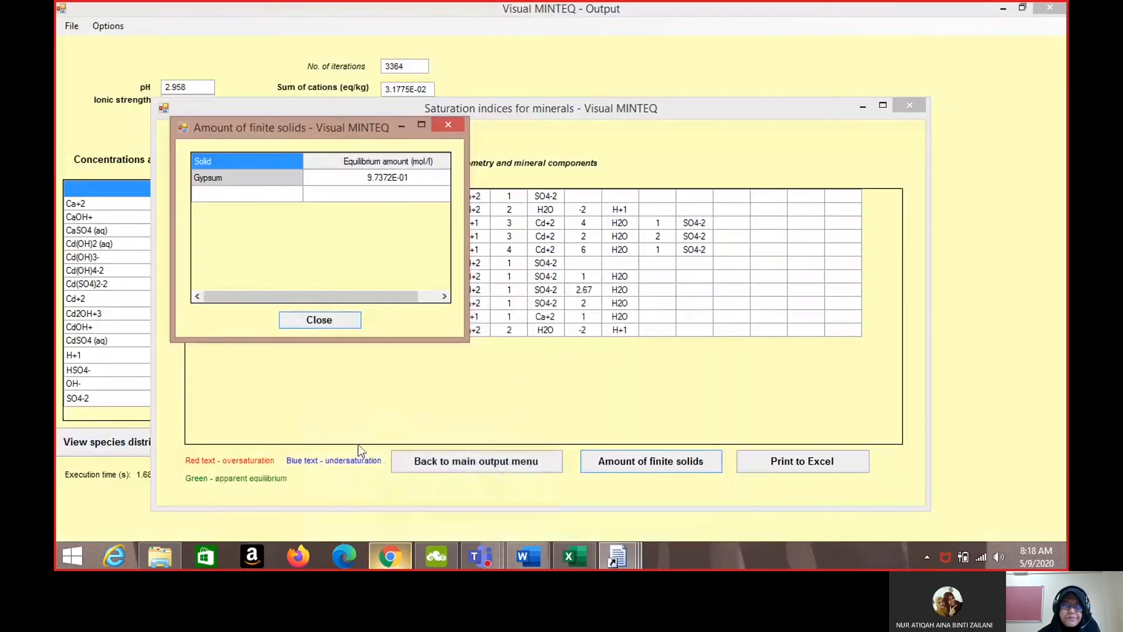
{"action": "left_click", "coordinate": [201, 177]}
{"action": "left_click_drag", "start_coordinate": [270, 184], "coordinate": [349, 186]}
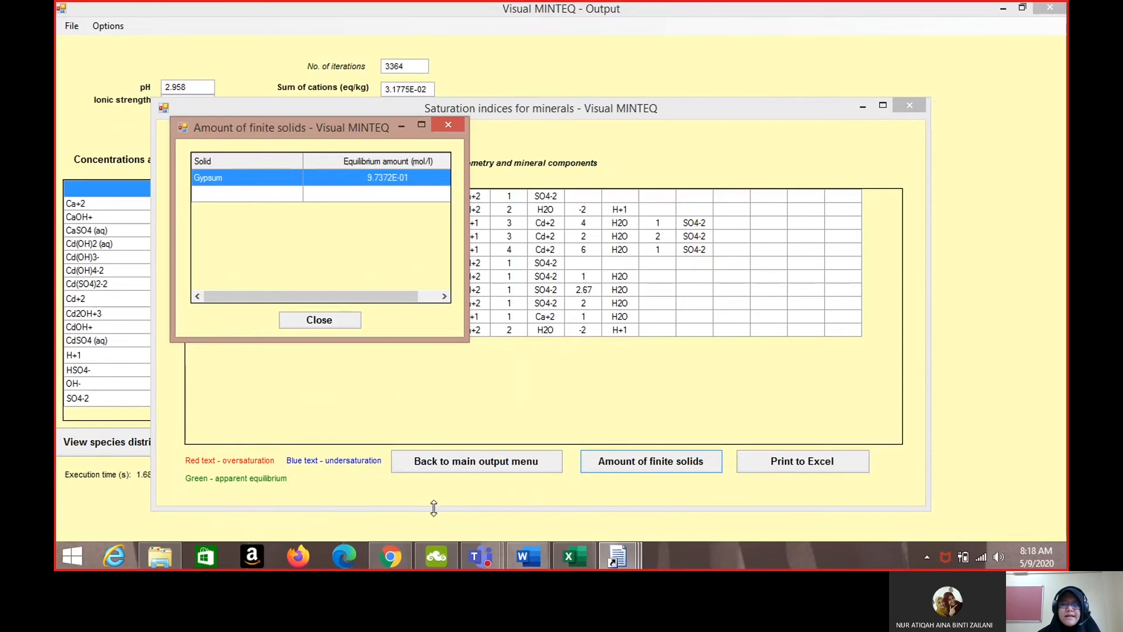
Switch to the Excel lab report and review the gypsum results noted for the addition of 0.99 L of 1M Ca(OH)2.
{"action": "left_click", "coordinate": [576, 556]}
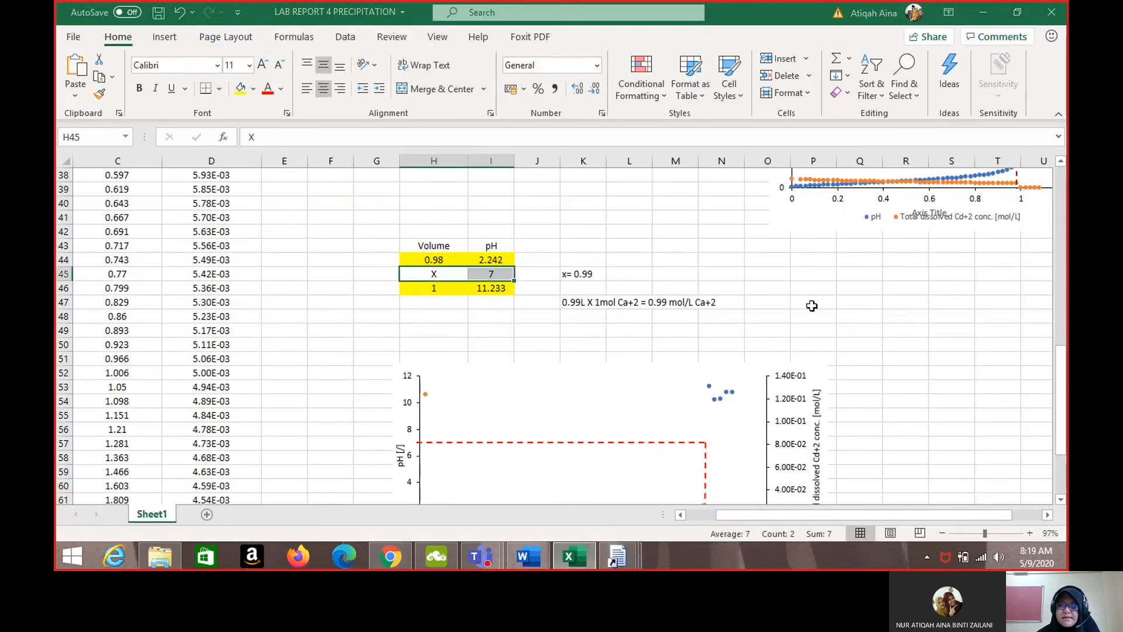
{"action": "scroll", "coordinate": [812, 305], "scroll_direction": "up", "scroll_amount": 12}
{"action": "scroll", "coordinate": [812, 306], "scroll_direction": "up", "scroll_amount": 1}
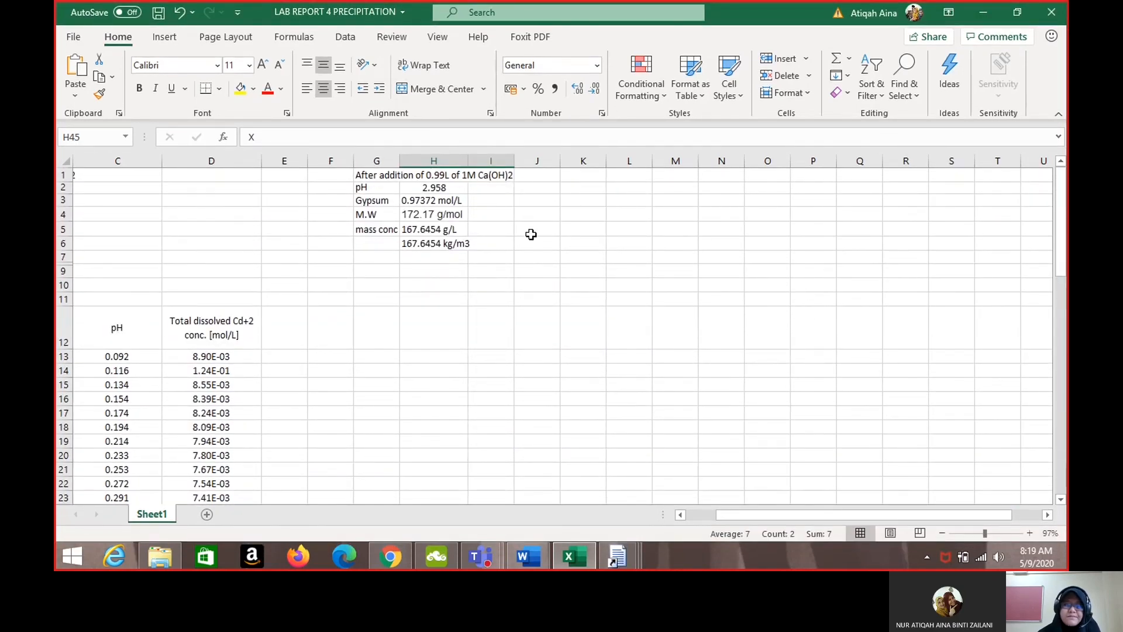
{"action": "scroll", "coordinate": [531, 235], "scroll_direction": "up", "scroll_amount": 3}
{"action": "scroll", "coordinate": [531, 234], "scroll_direction": "left", "scroll_amount": 1}
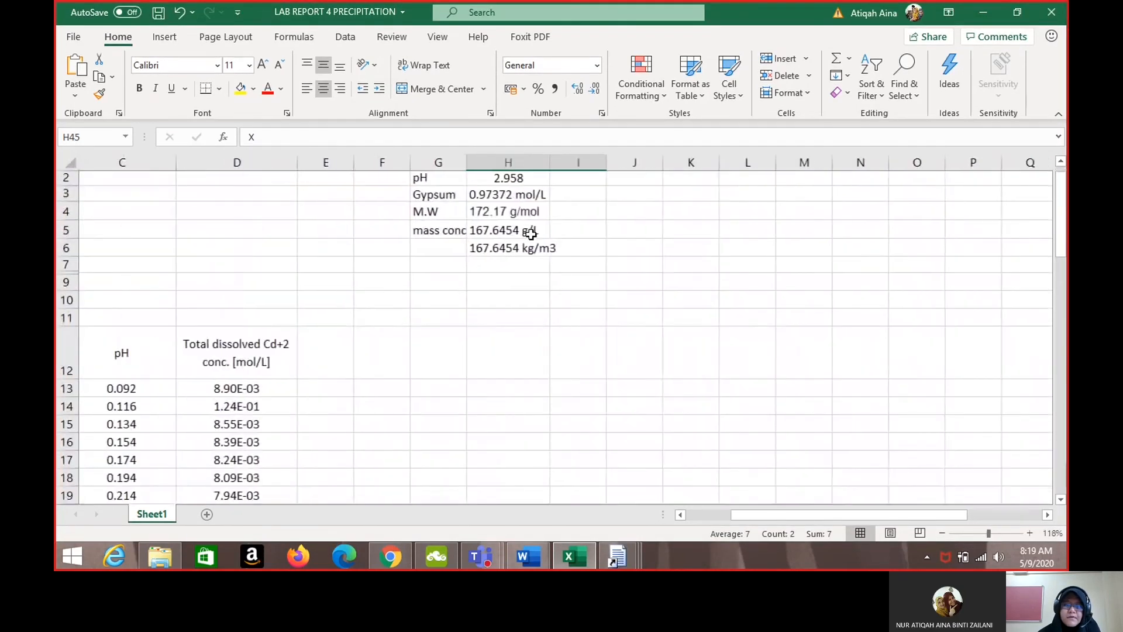
{"action": "scroll", "coordinate": [544, 233], "scroll_direction": "up", "scroll_amount": 1}
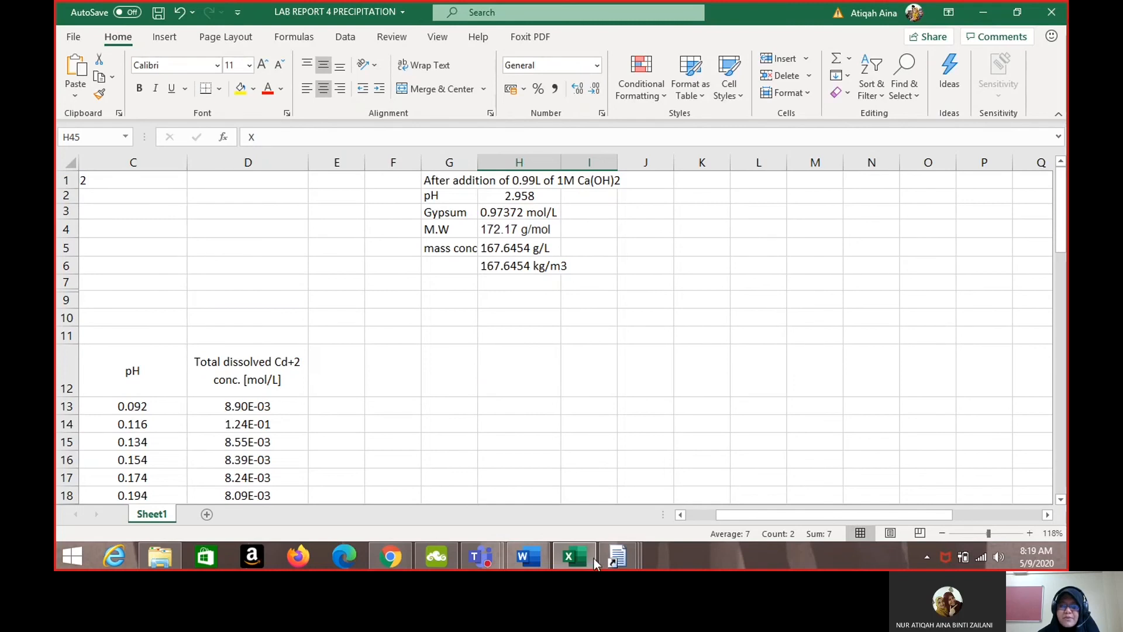
Check the pH in the Visual MINTEQ output and highlight task 7 about precipitate conversion and sludge mass on the Chrome course page.
{"action": "mouse_move", "coordinate": [617, 562]}
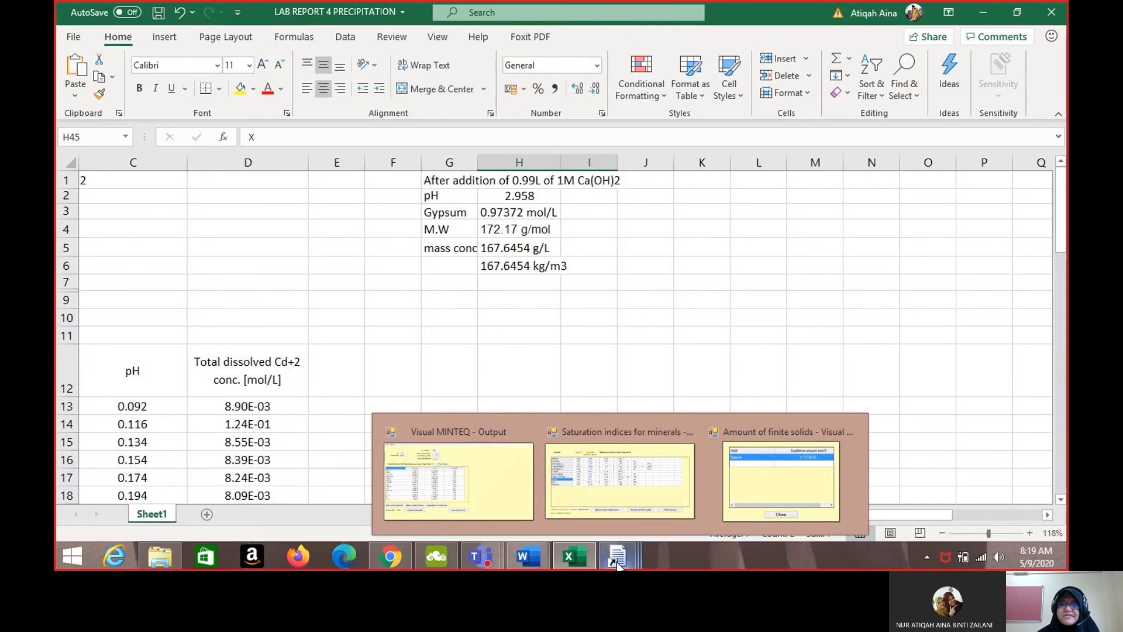
{"action": "left_click", "coordinate": [517, 481]}
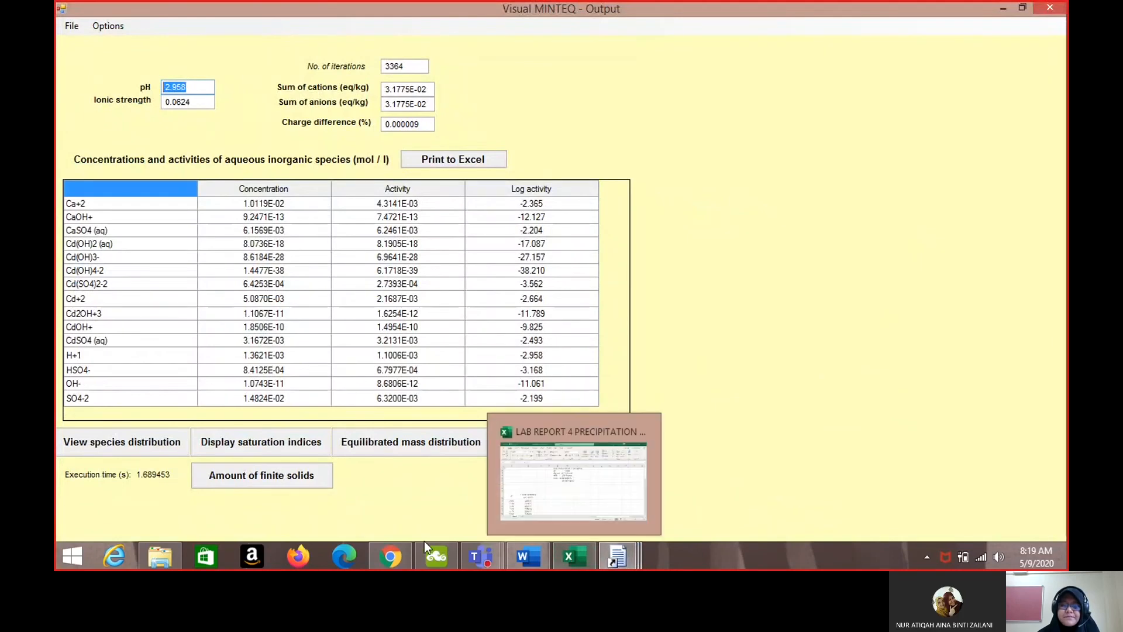
{"action": "left_click", "coordinate": [398, 556]}
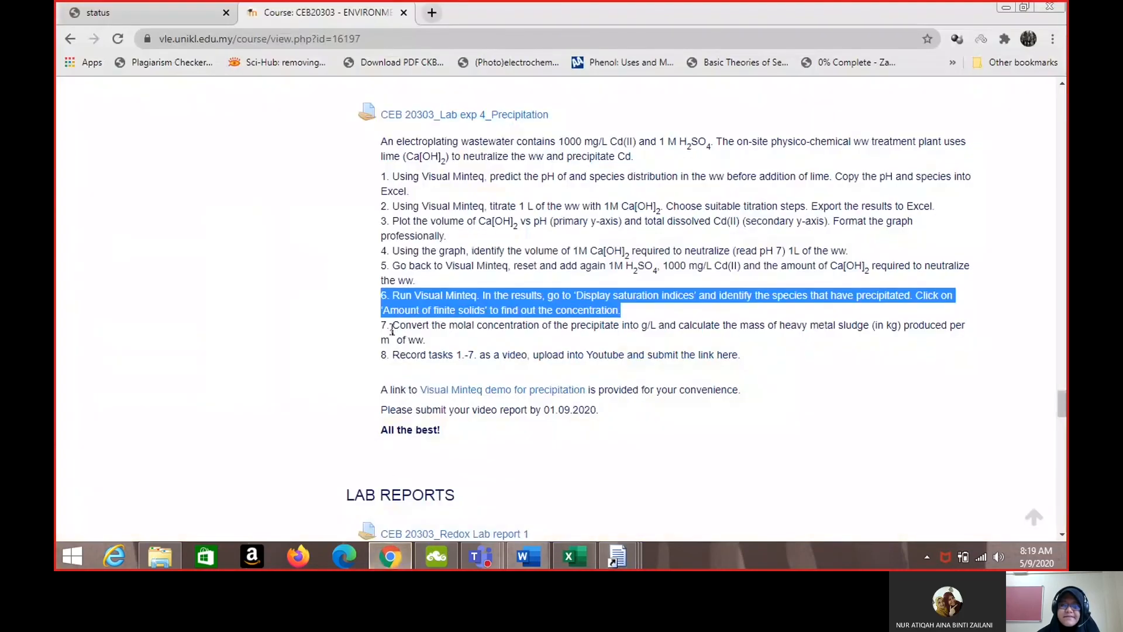
{"action": "left_click_drag", "start_coordinate": [391, 327], "coordinate": [474, 342]}
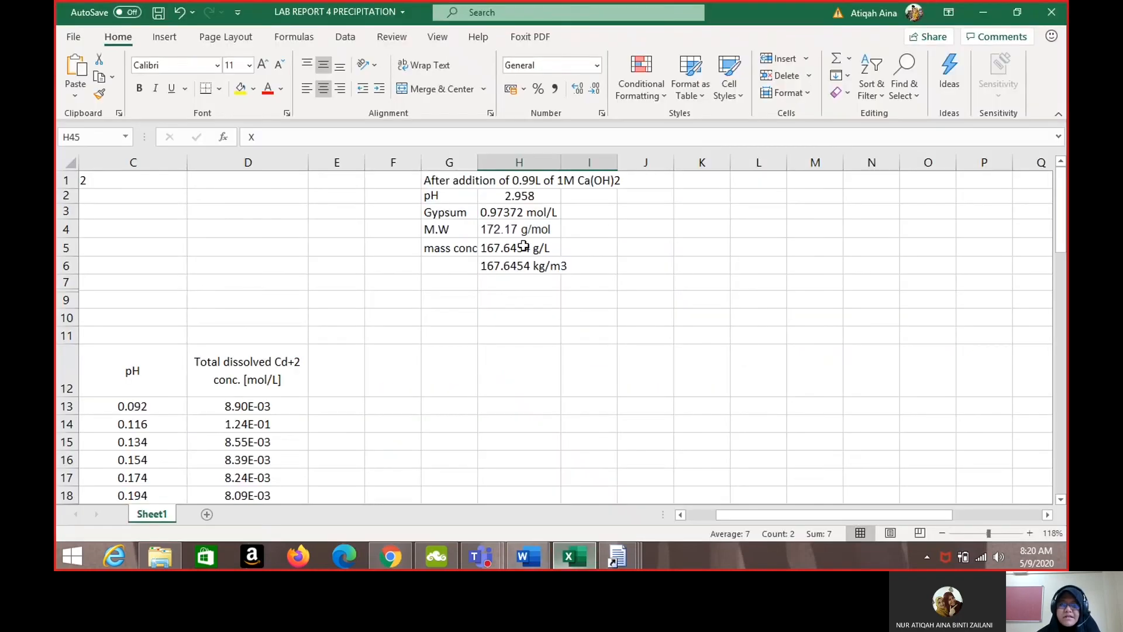
Back in Excel, widen column G to fit the mass conc label and select the gypsum, M.W and mass conc rows, G3:H5.
{"action": "left_click", "coordinate": [572, 556]}
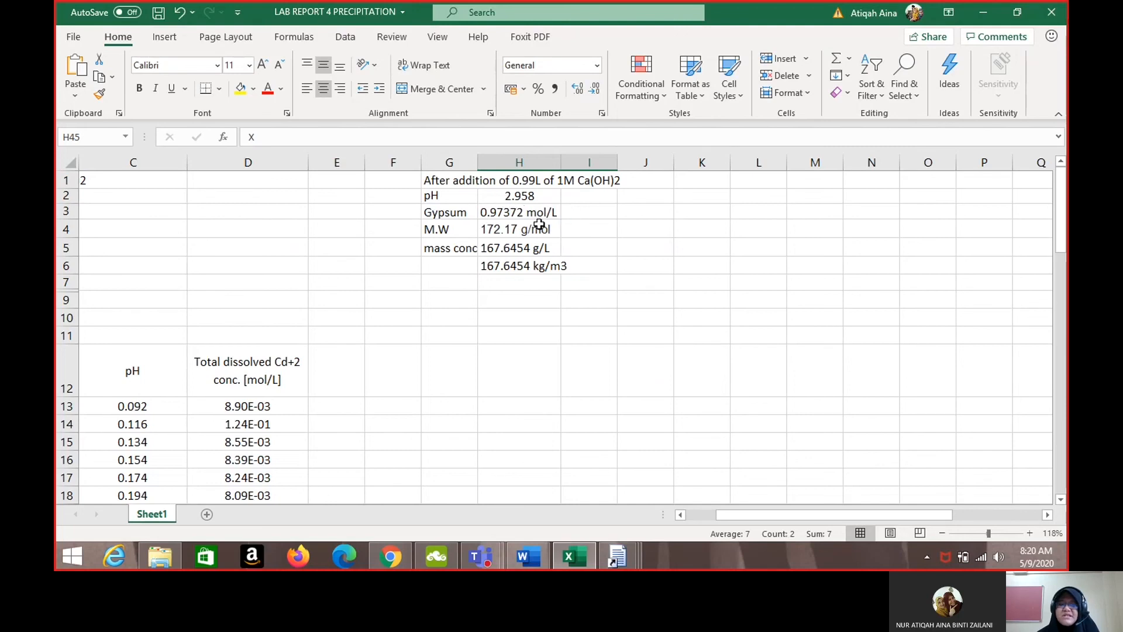
{"action": "left_click", "coordinate": [537, 248]}
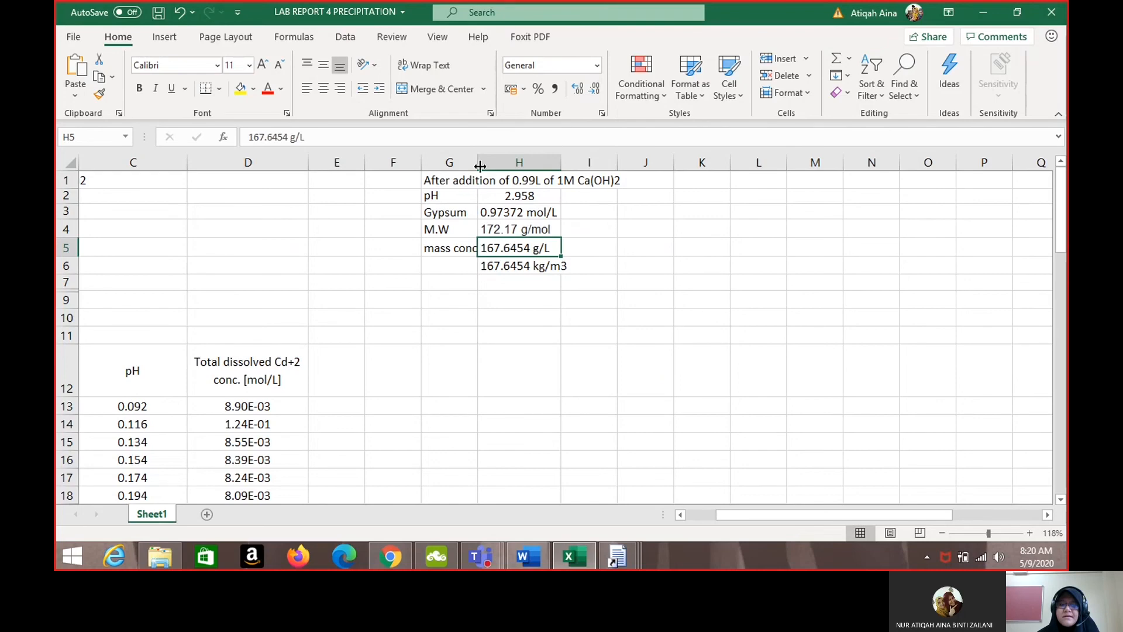
{"action": "left_click_drag", "start_coordinate": [478, 161], "coordinate": [495, 162]}
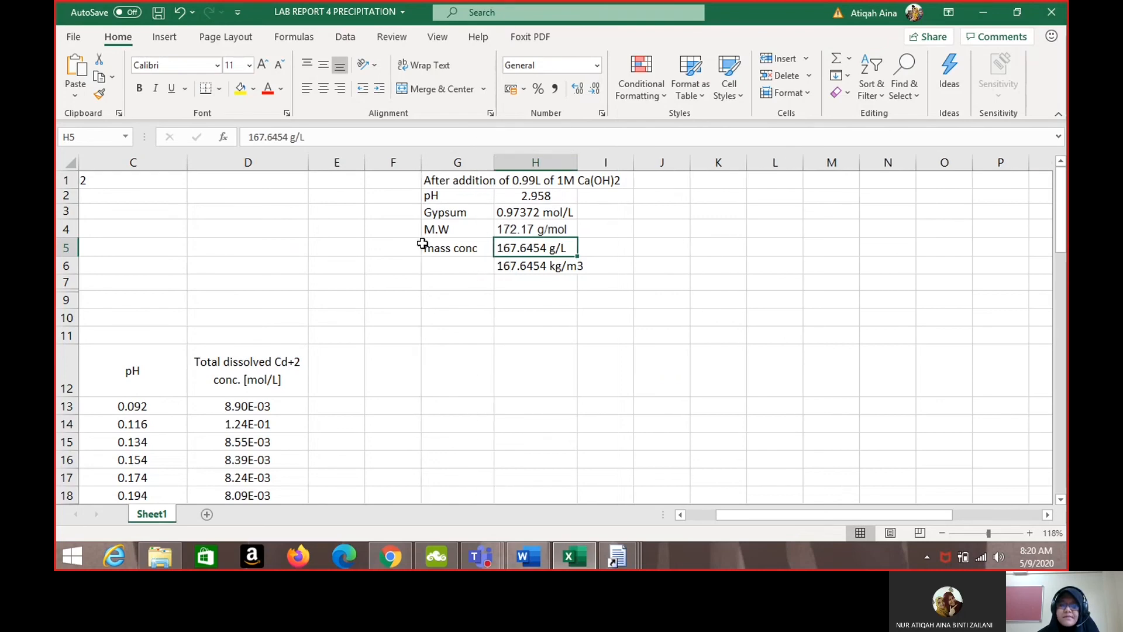
{"action": "left_click_drag", "start_coordinate": [431, 212], "coordinate": [553, 247]}
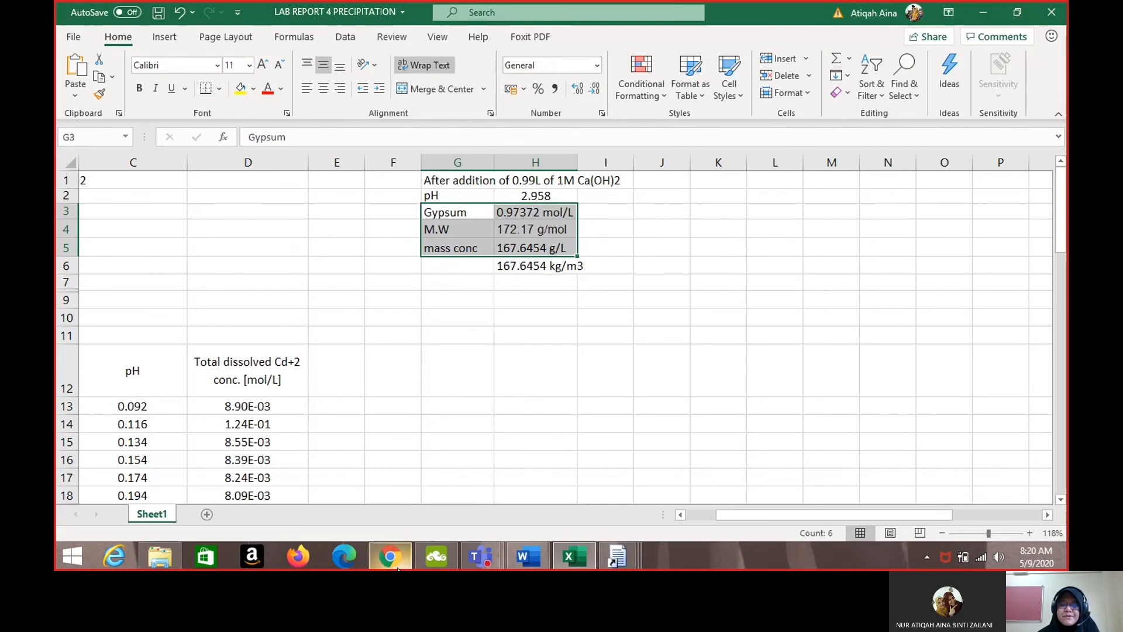
In a new Chrome tab, search Google for "molecular weight of gypsum" and look through the results.
{"action": "mouse_move", "coordinate": [393, 566]}
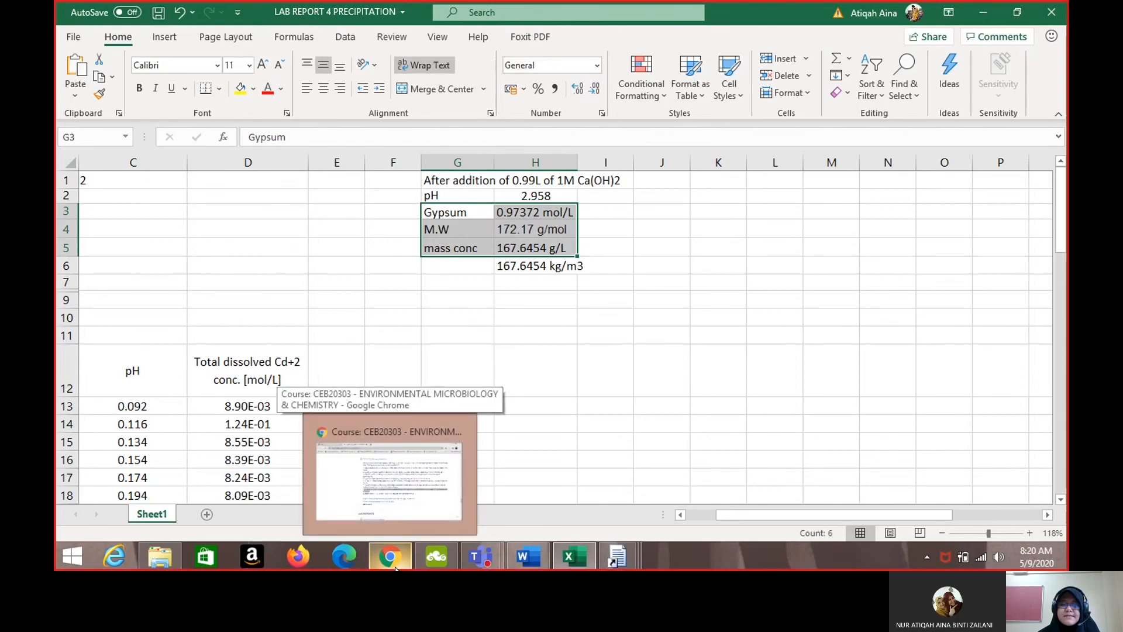
{"action": "left_click", "coordinate": [393, 567]}
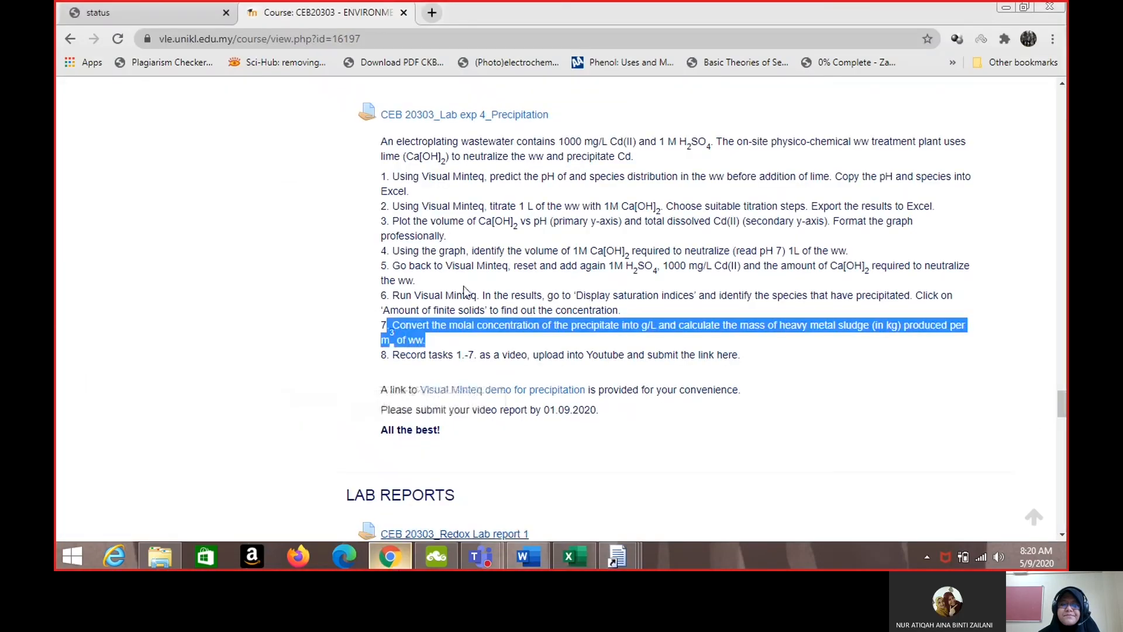
{"action": "left_click", "coordinate": [437, 15]}
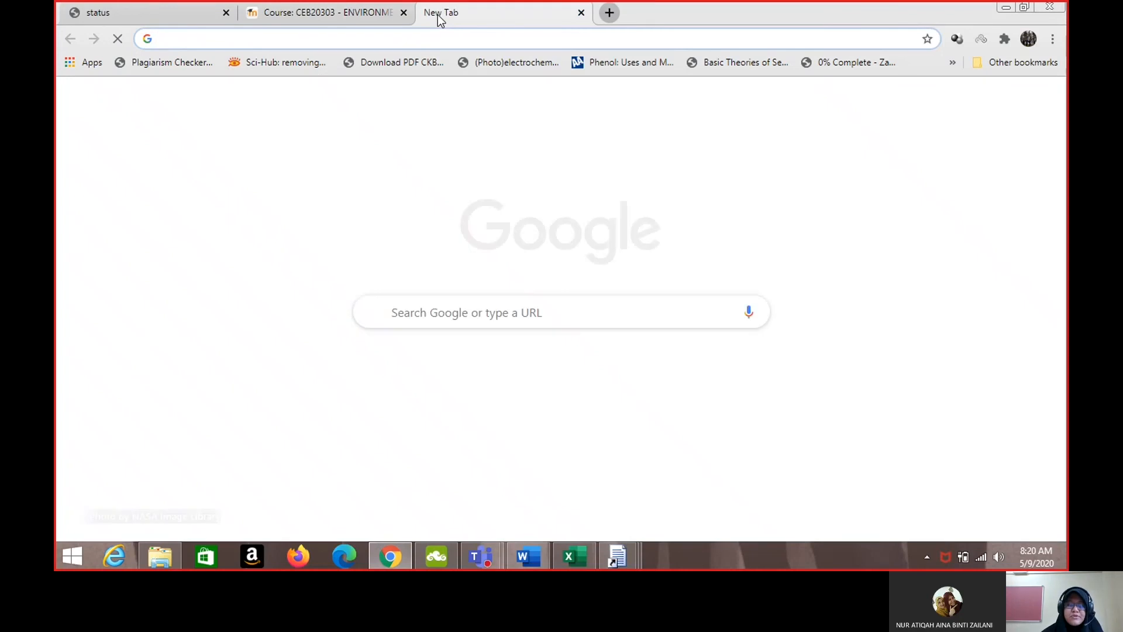
{"action": "type", "text": "MOLE"}
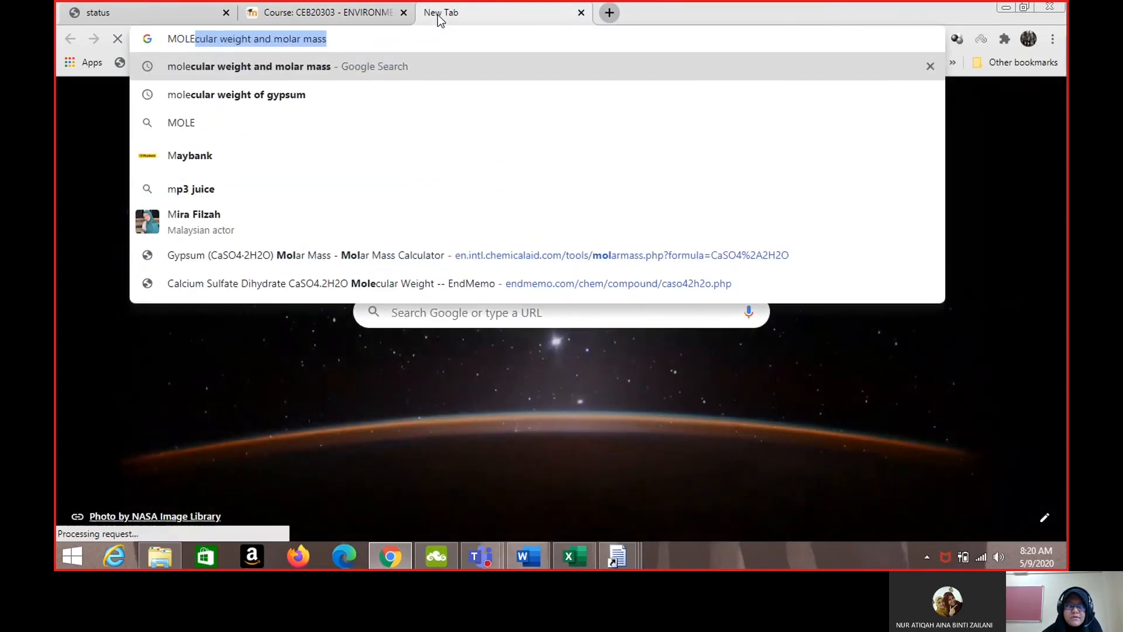
{"action": "key", "text": "Down"}
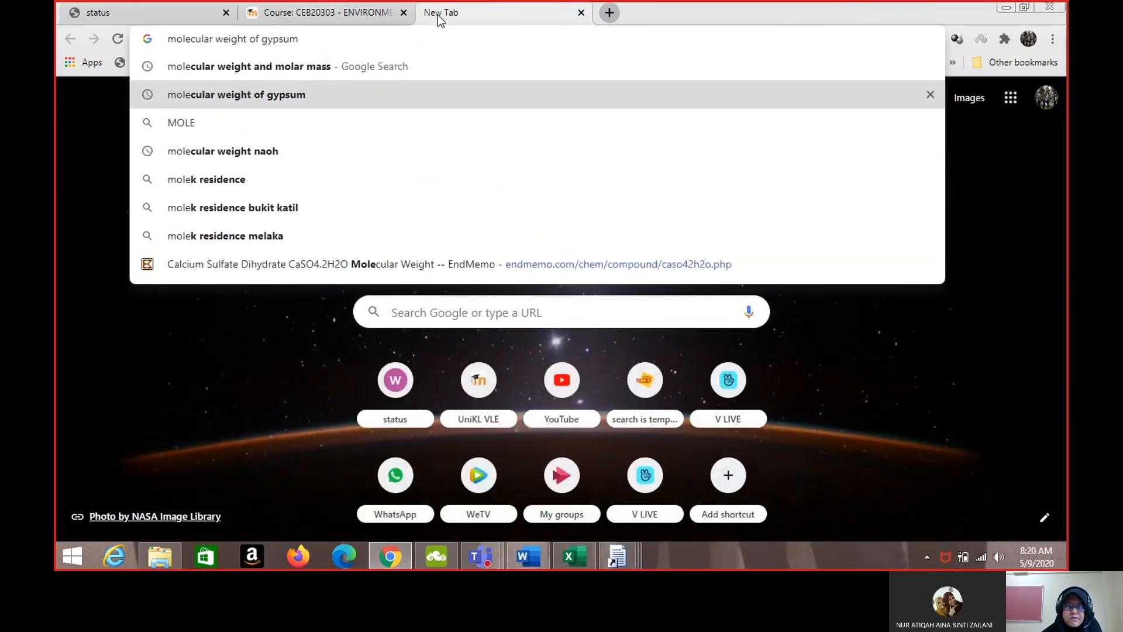
{"action": "key", "text": "Return"}
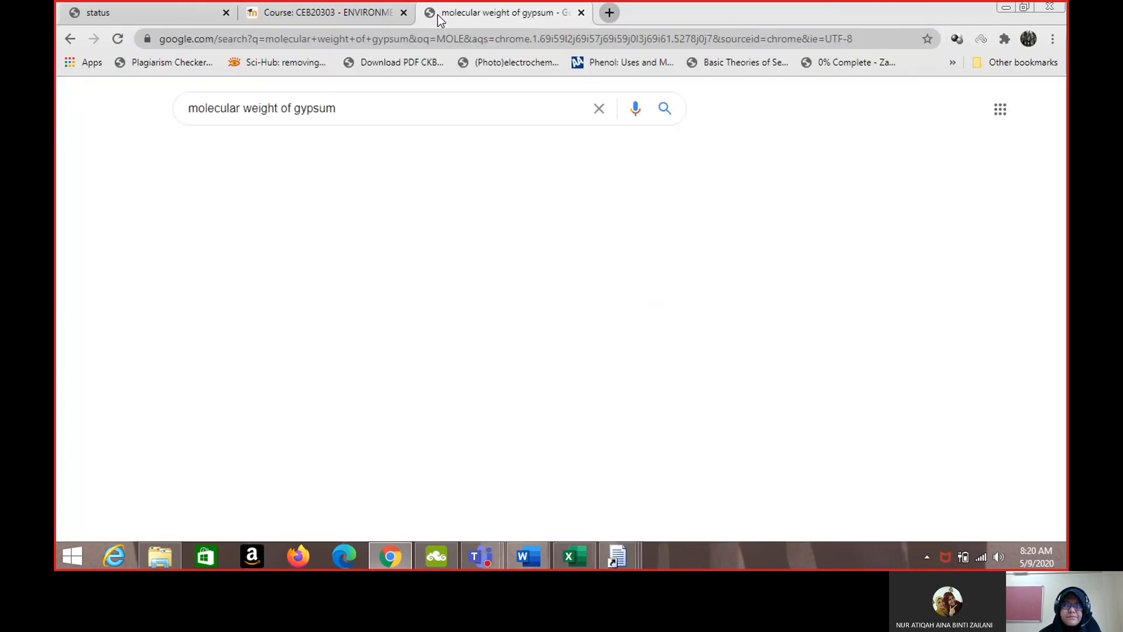
{"action": "scroll", "coordinate": [305, 208], "scroll_direction": "down", "scroll_amount": 4}
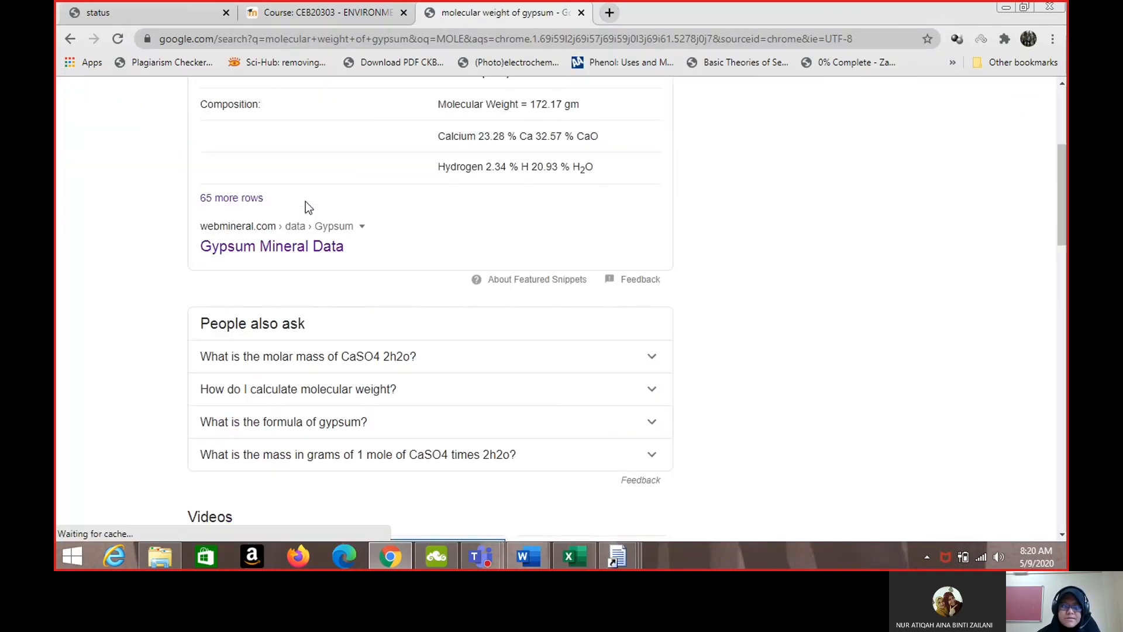
{"action": "scroll", "coordinate": [766, 208], "scroll_direction": "down", "scroll_amount": 8}
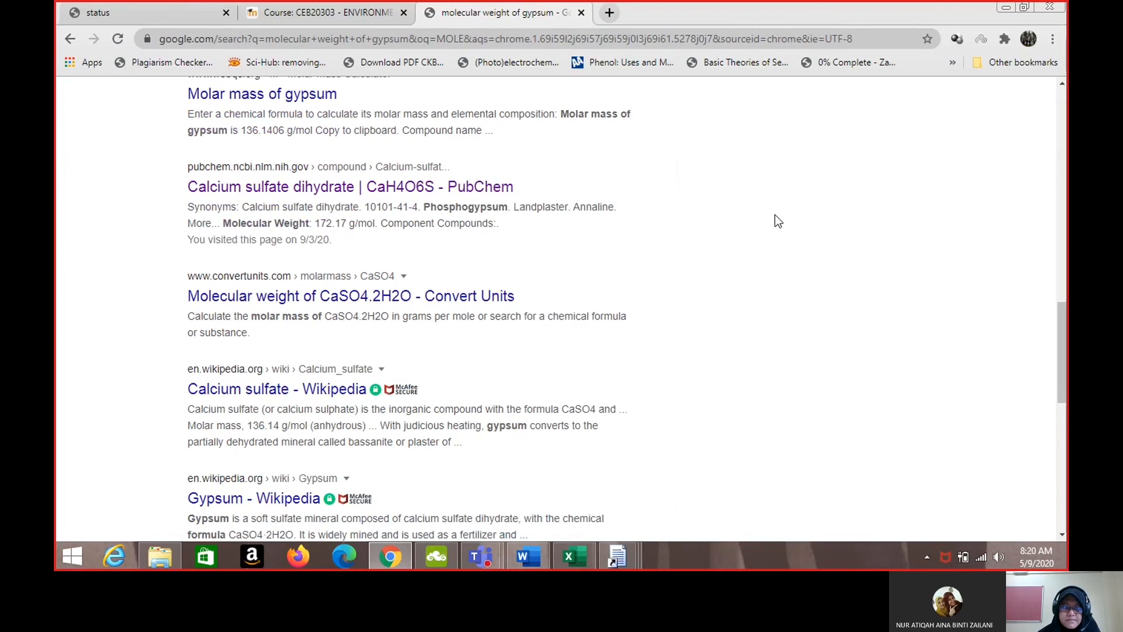
Open the PubChem page for calcium sulfate dihydrate and highlight its molecular weight.
{"action": "left_click", "coordinate": [431, 190]}
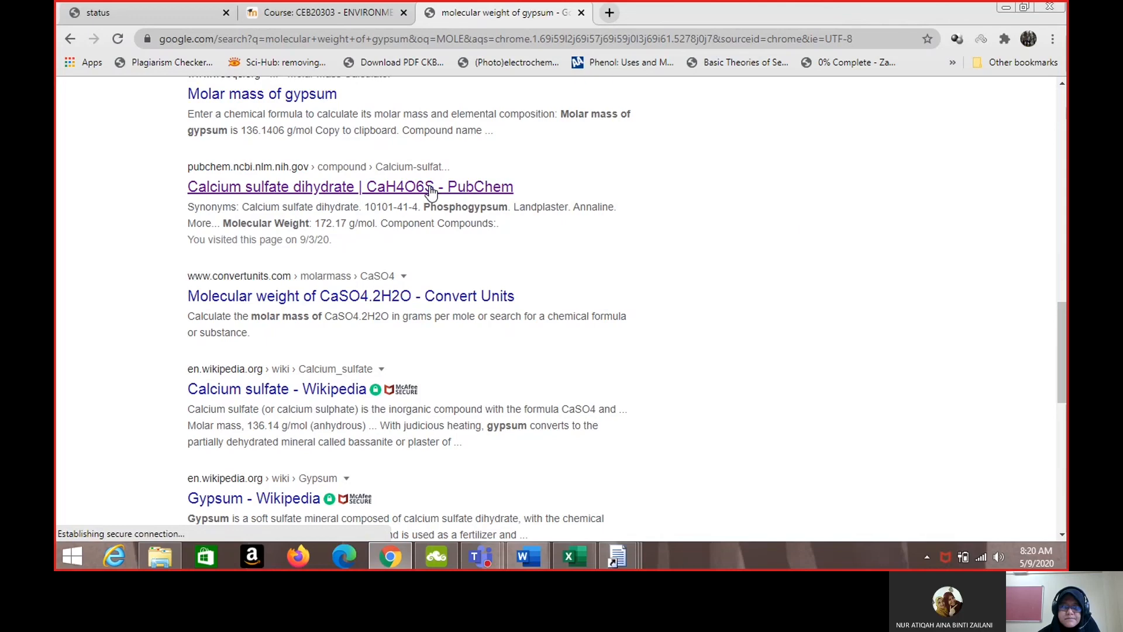
{"action": "scroll", "coordinate": [515, 263], "scroll_direction": "down", "scroll_amount": 5}
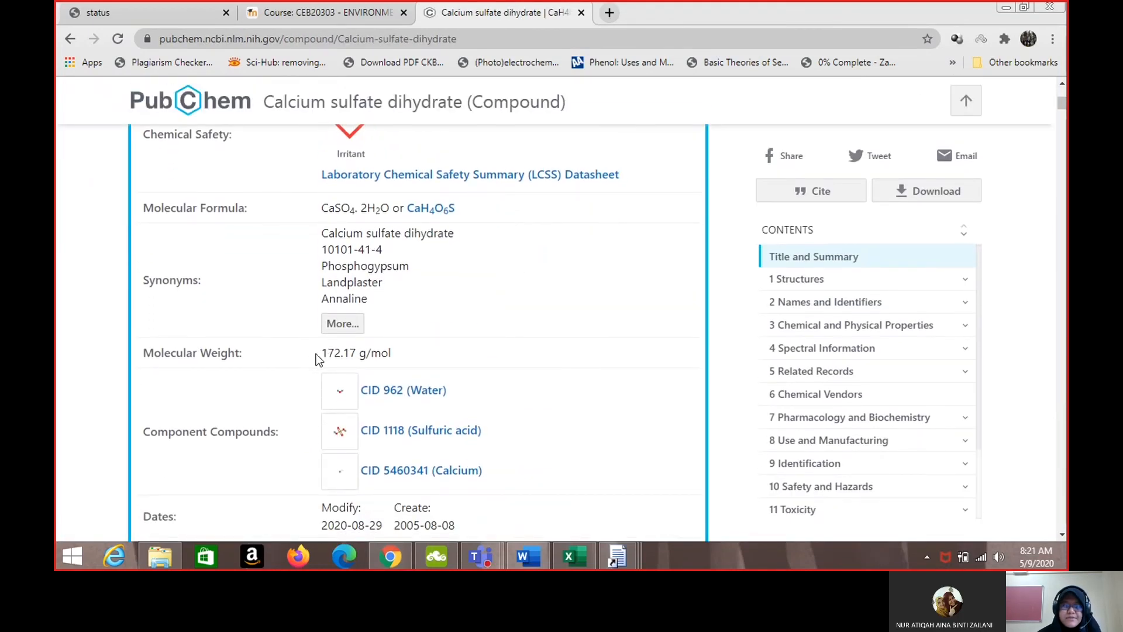
{"action": "left_click_drag", "start_coordinate": [316, 358], "coordinate": [408, 364]}
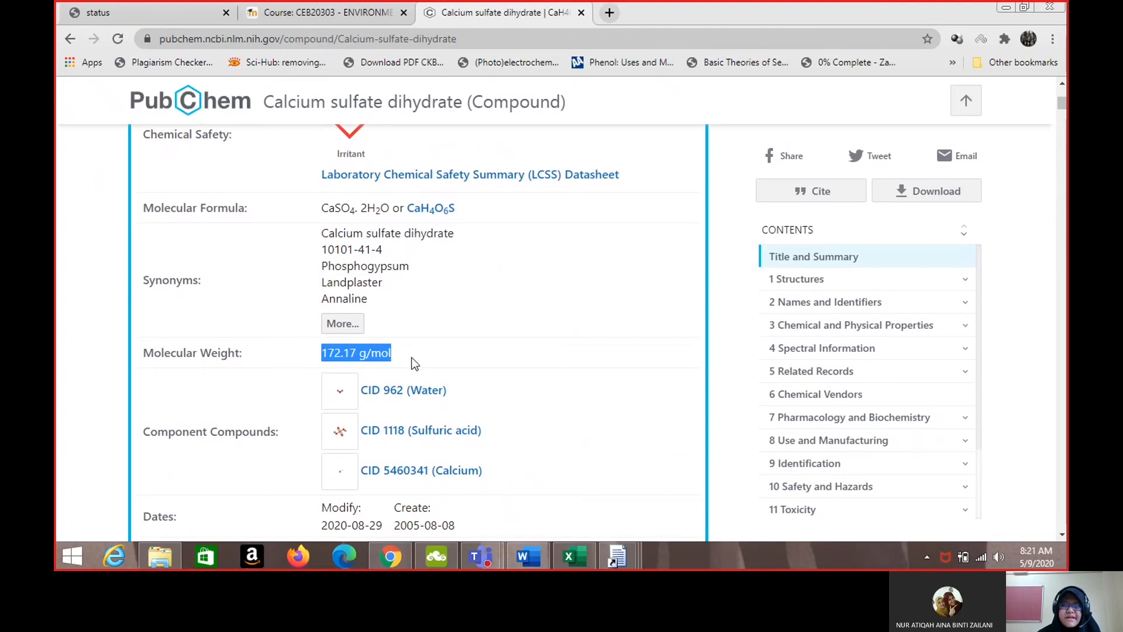
Switch to the Word calculation document and review the gypsum mass concentration equation, highlighting its result in g/L.
{"action": "left_click", "coordinate": [529, 559]}
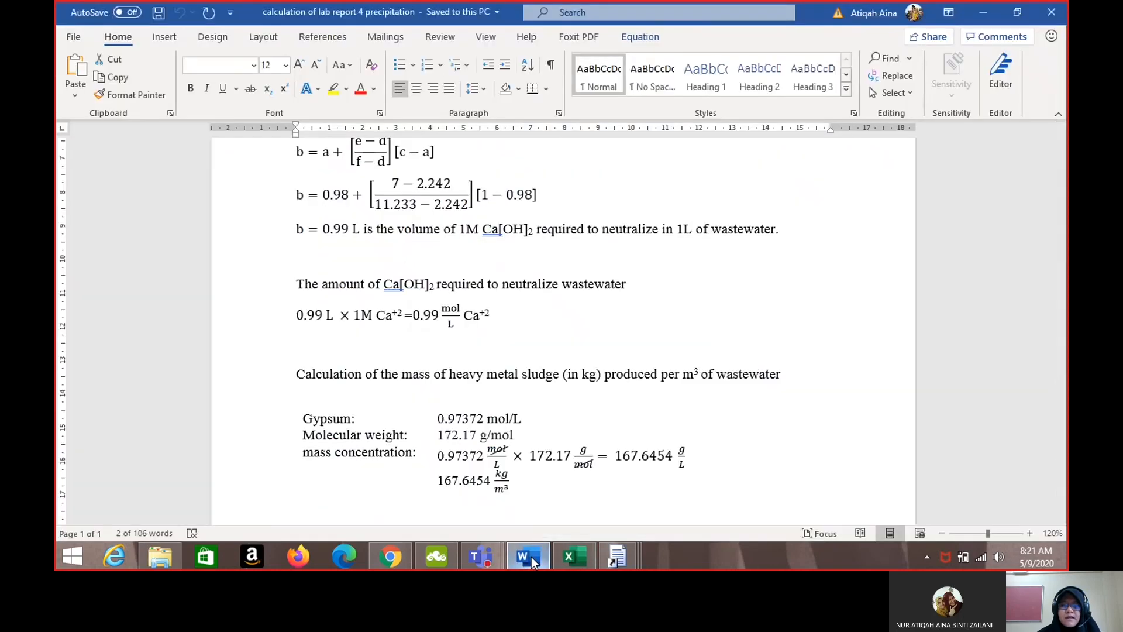
{"action": "scroll", "coordinate": [543, 389], "scroll_direction": "down", "scroll_amount": 3}
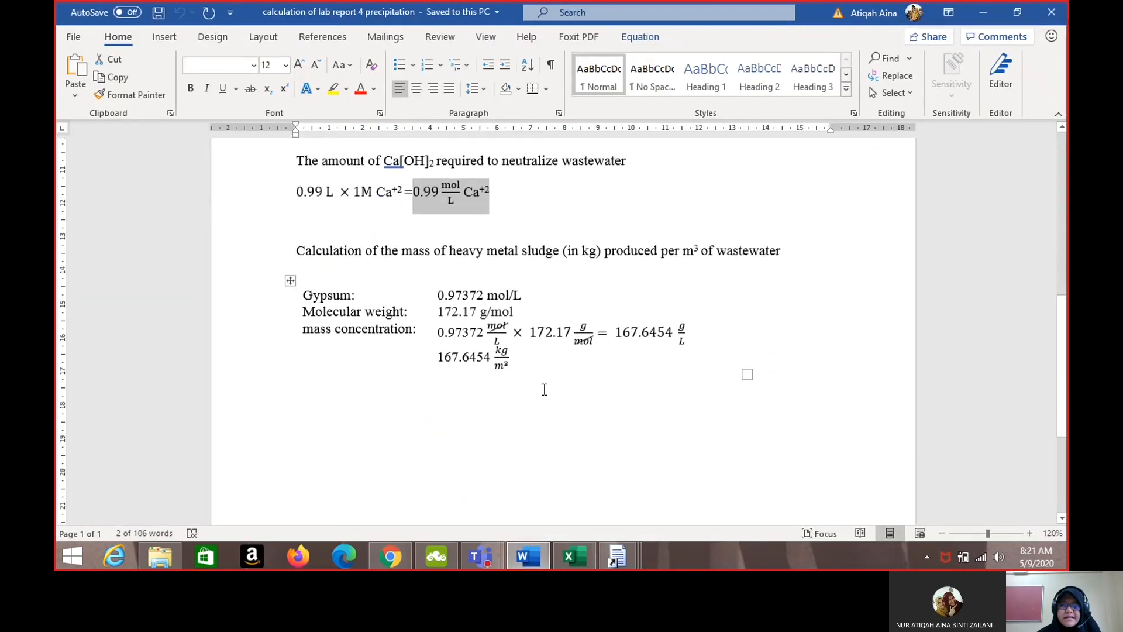
{"action": "scroll", "coordinate": [544, 389], "scroll_direction": "down", "scroll_amount": 2}
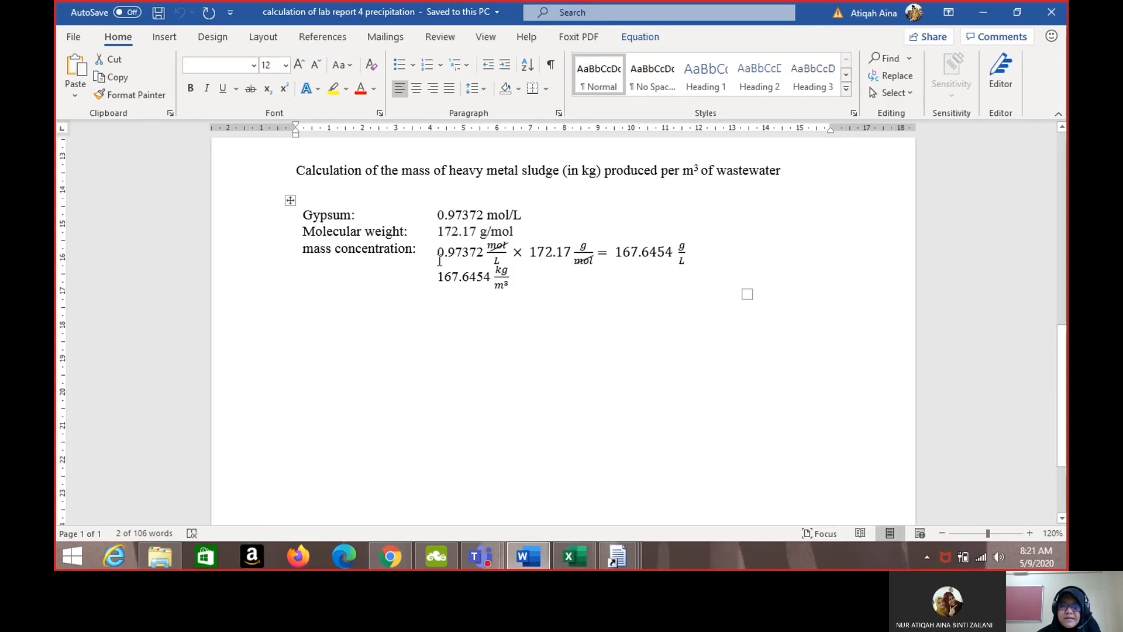
{"action": "left_click_drag", "start_coordinate": [438, 253], "coordinate": [688, 261]}
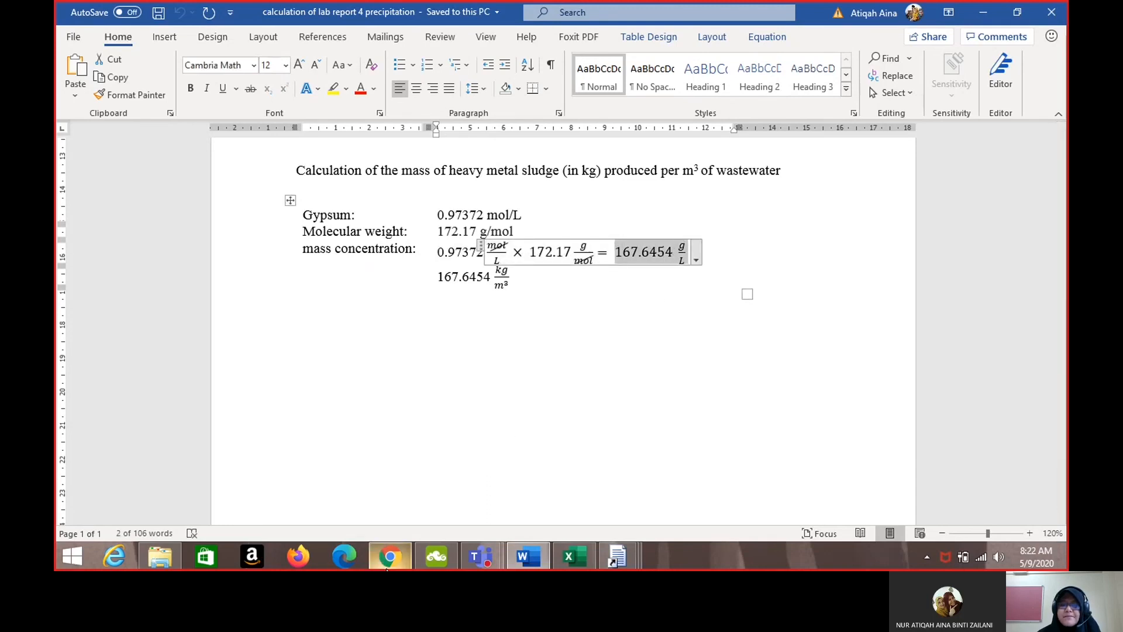
{"action": "left_click", "coordinate": [615, 420]}
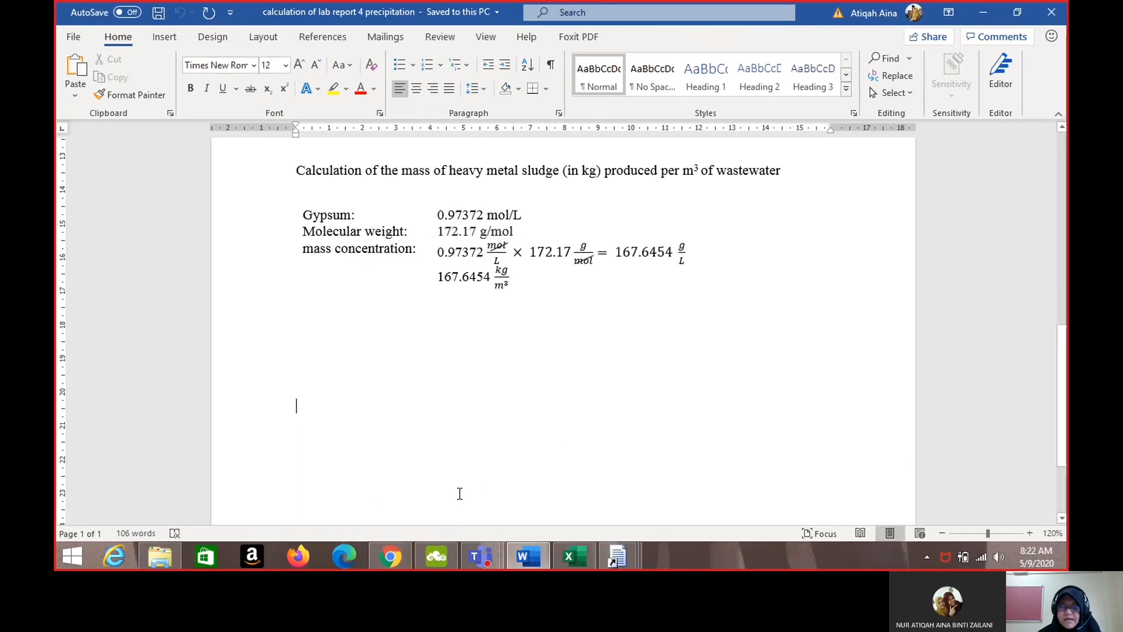
Return to the course page in Chrome and highlight the part of task 7 about calculating the heavy metal sludge mass per m3.
{"action": "left_click", "coordinate": [390, 555]}
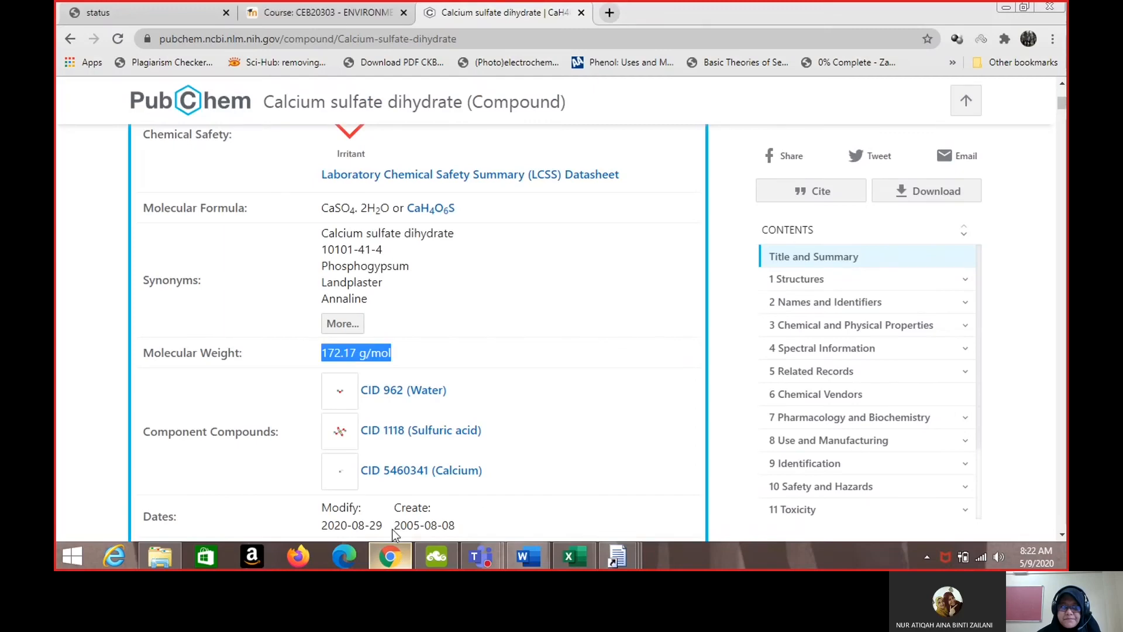
{"action": "left_click", "coordinate": [328, 13]}
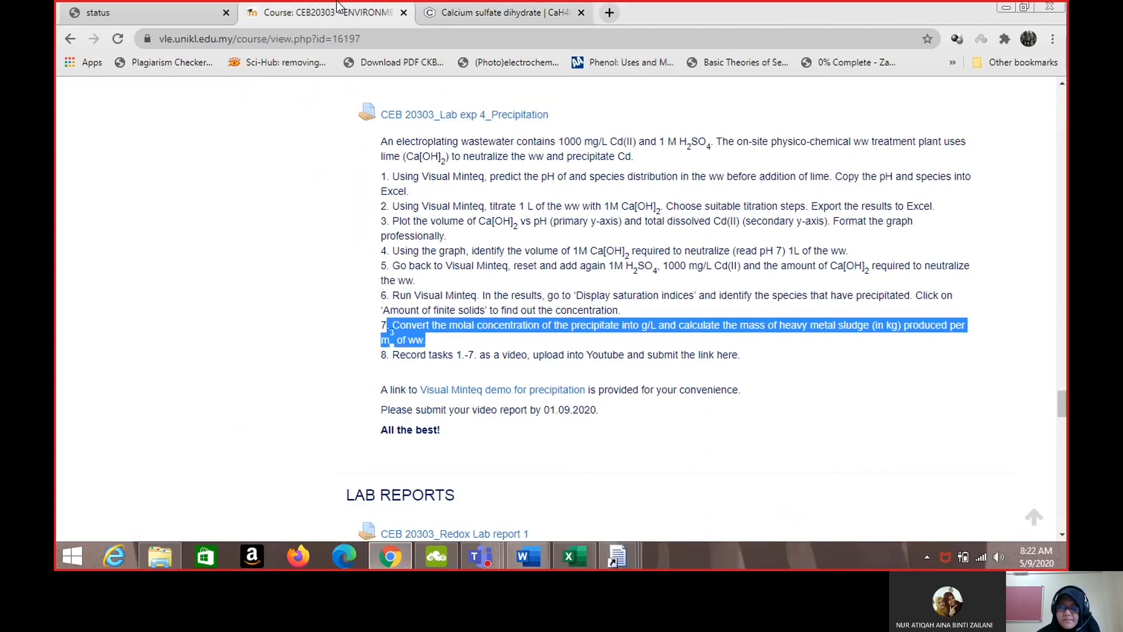
{"action": "left_click", "coordinate": [769, 361]}
{"action": "left_click_drag", "start_coordinate": [680, 327], "coordinate": [965, 349]}
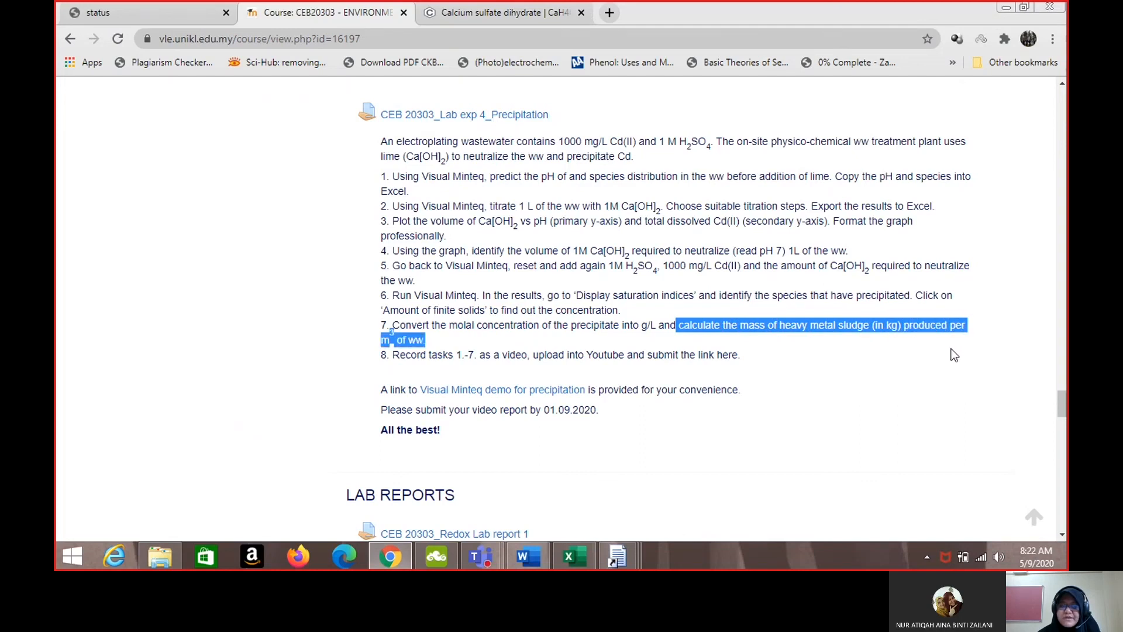
{"action": "mouse_move", "coordinate": [408, 564]}
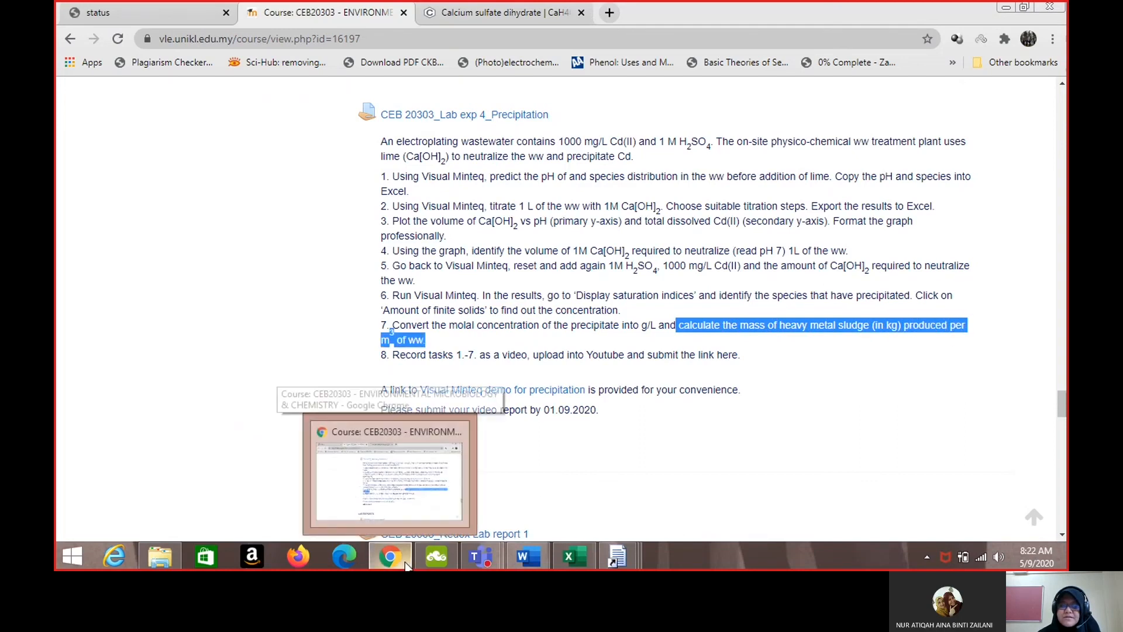
Switch back to the Word calculation document and highlight the sludge mass result in kg/m³.
{"action": "left_click", "coordinate": [533, 558]}
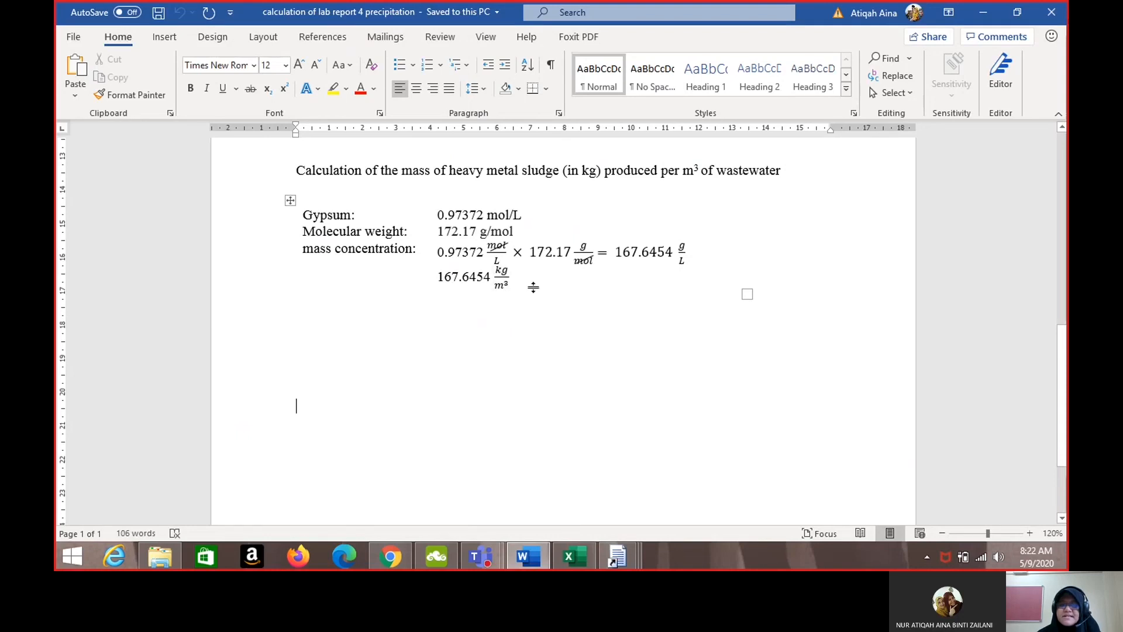
{"action": "left_click", "coordinate": [533, 285]}
{"action": "left_click_drag", "start_coordinate": [533, 284], "coordinate": [435, 278]}
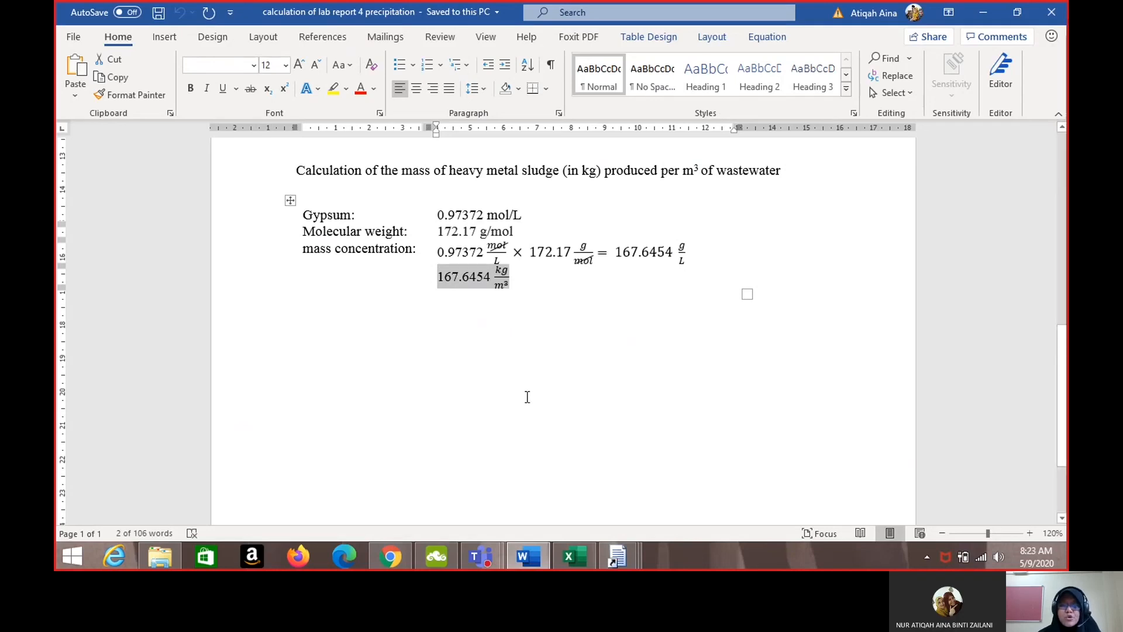
Go back to the Chrome course page and highlight task 8 about recording the tasks as a video and submitting the link.
{"action": "left_click", "coordinate": [392, 560]}
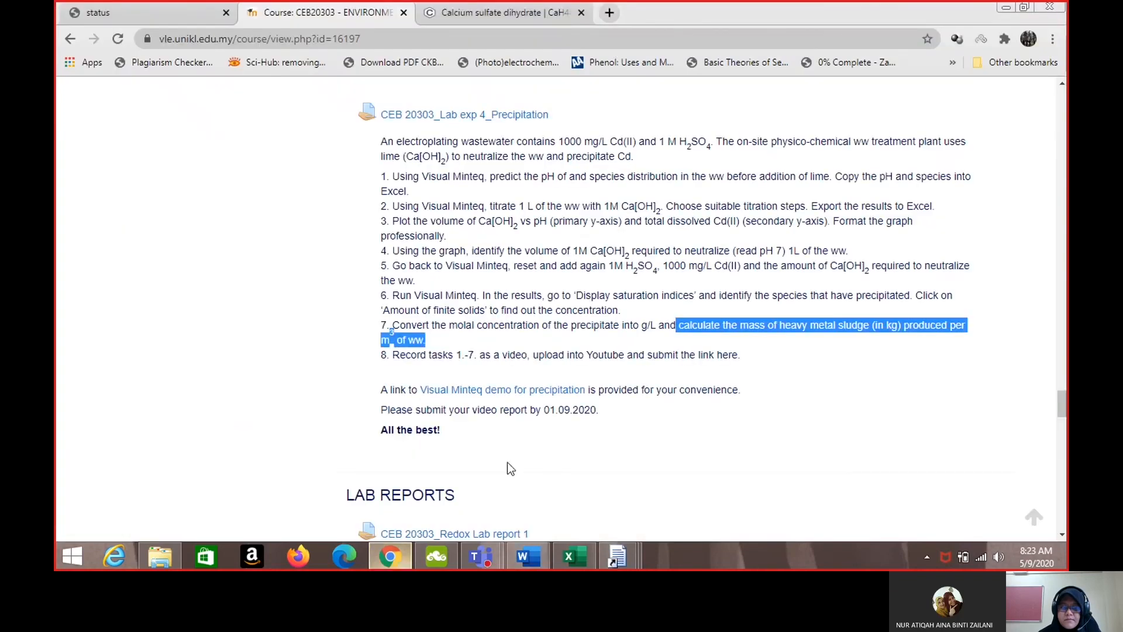
{"action": "left_click", "coordinate": [591, 377]}
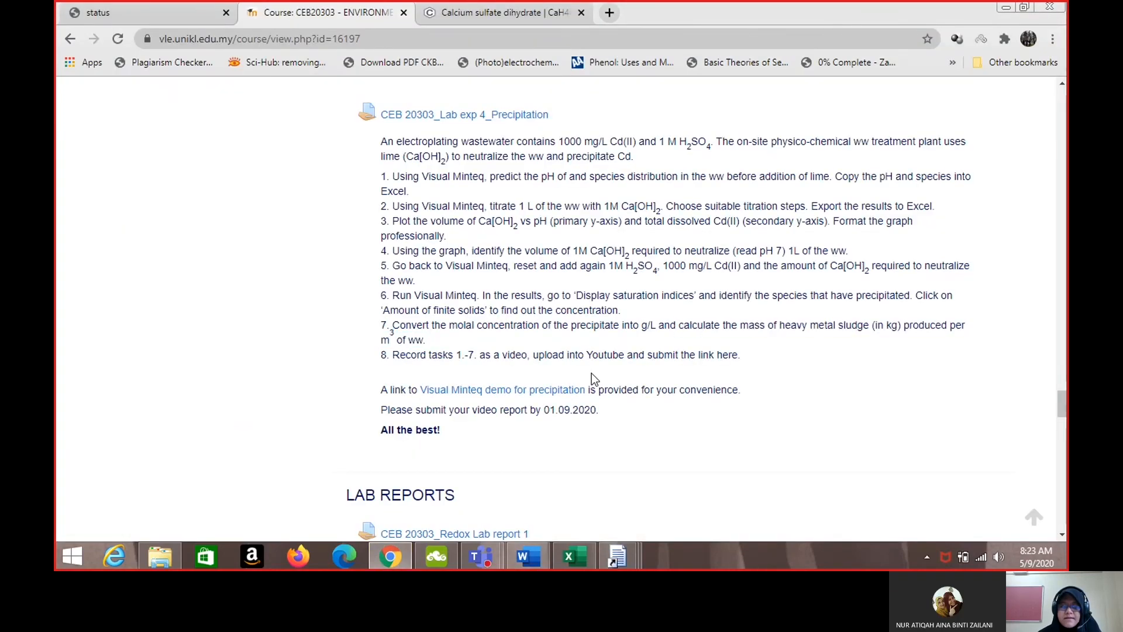
{"action": "scroll", "coordinate": [591, 377], "scroll_direction": "down", "scroll_amount": 2}
{"action": "scroll", "coordinate": [592, 375], "scroll_direction": "up", "scroll_amount": 1}
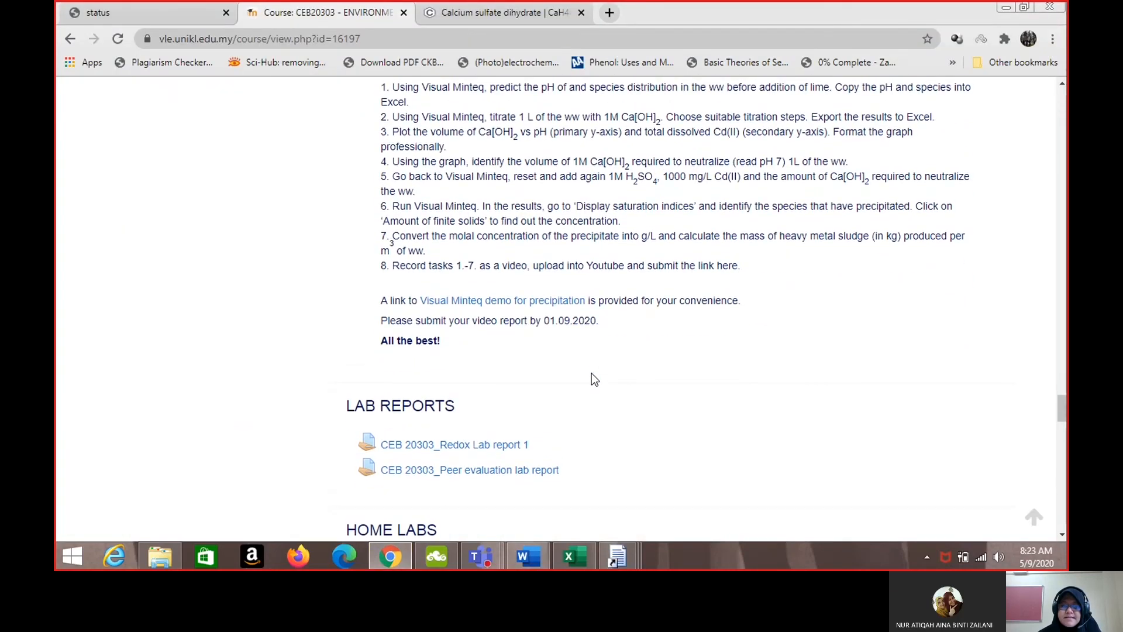
{"action": "left_click_drag", "start_coordinate": [384, 266], "coordinate": [491, 278]}
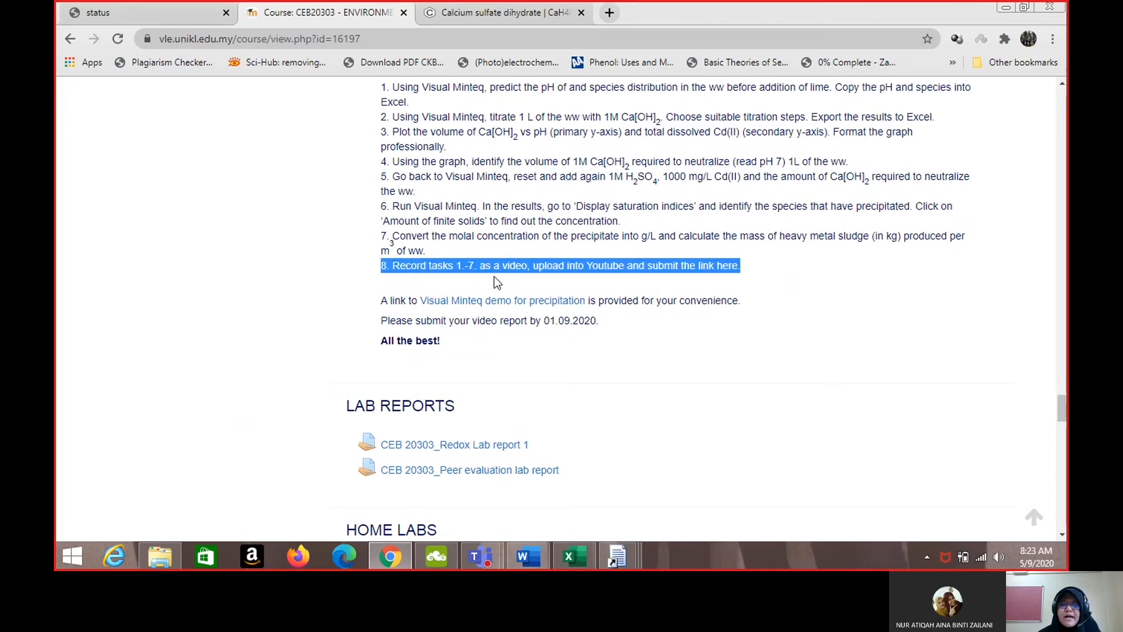